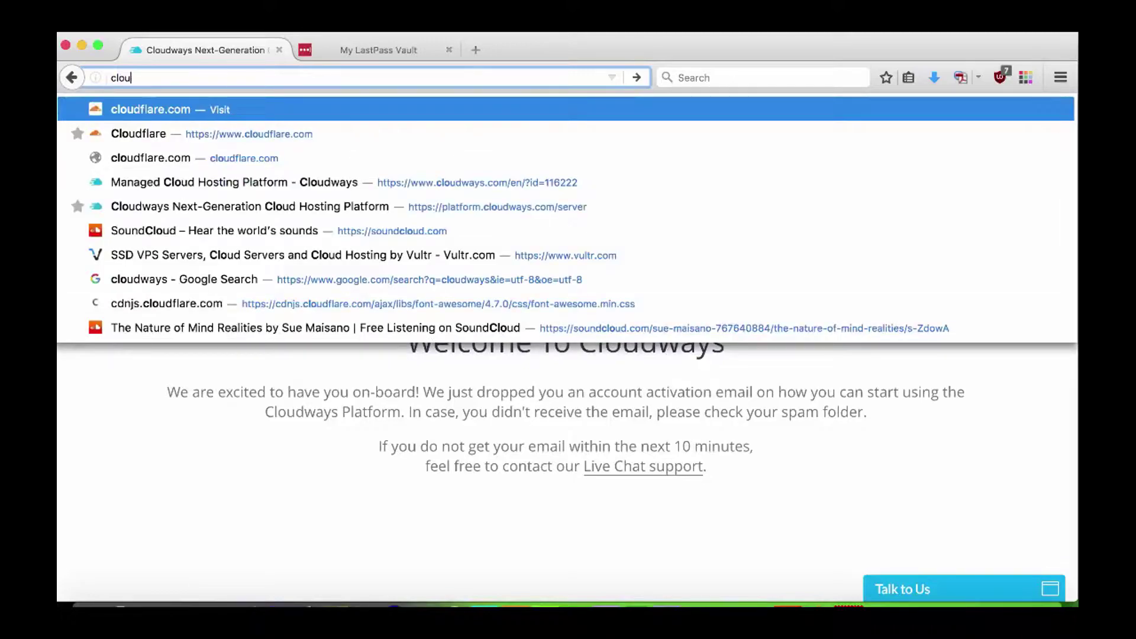
Sign in to the Cloudways platform with the saved LastPass account; 'Account has been Blocked' appears.
key("Return")
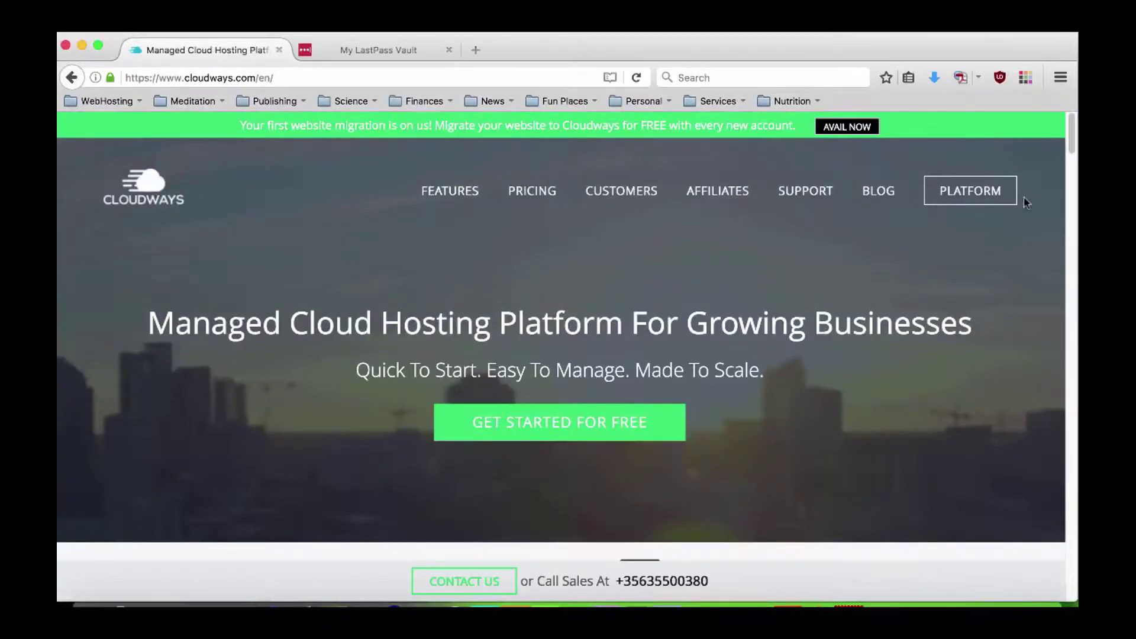
left_click(980, 198)
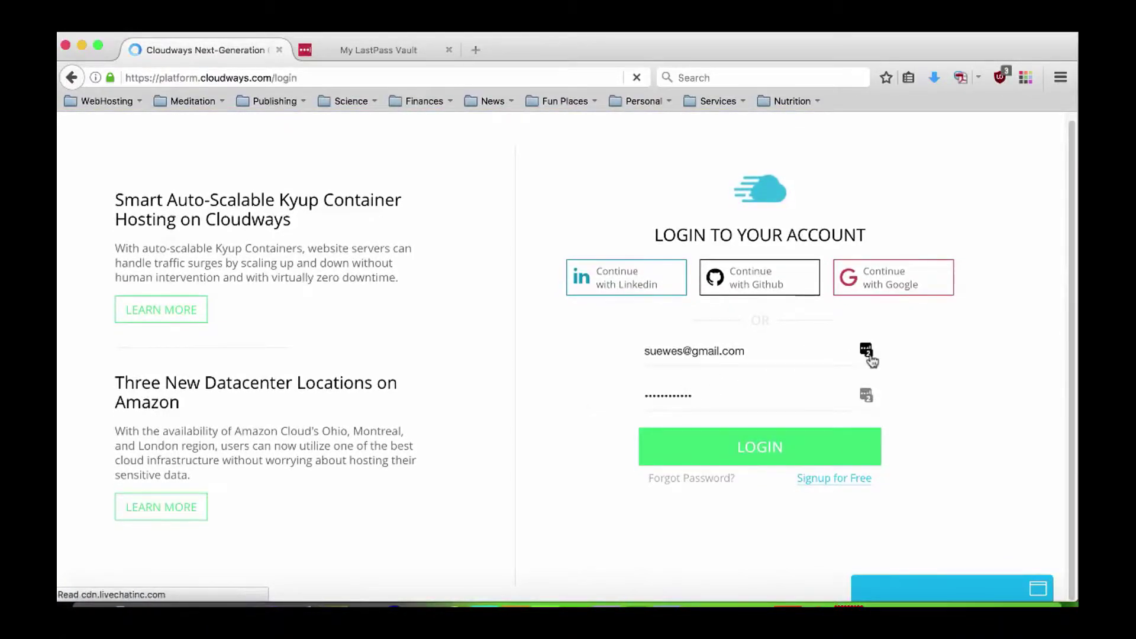
left_click(866, 350)
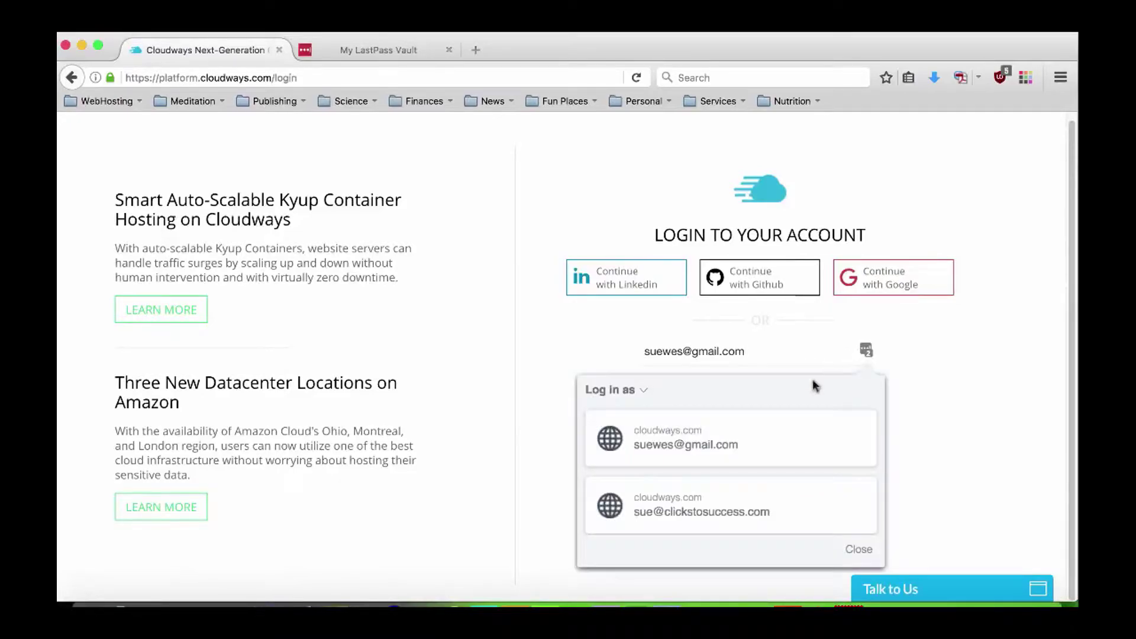
left_click(678, 512)
left_click(744, 462)
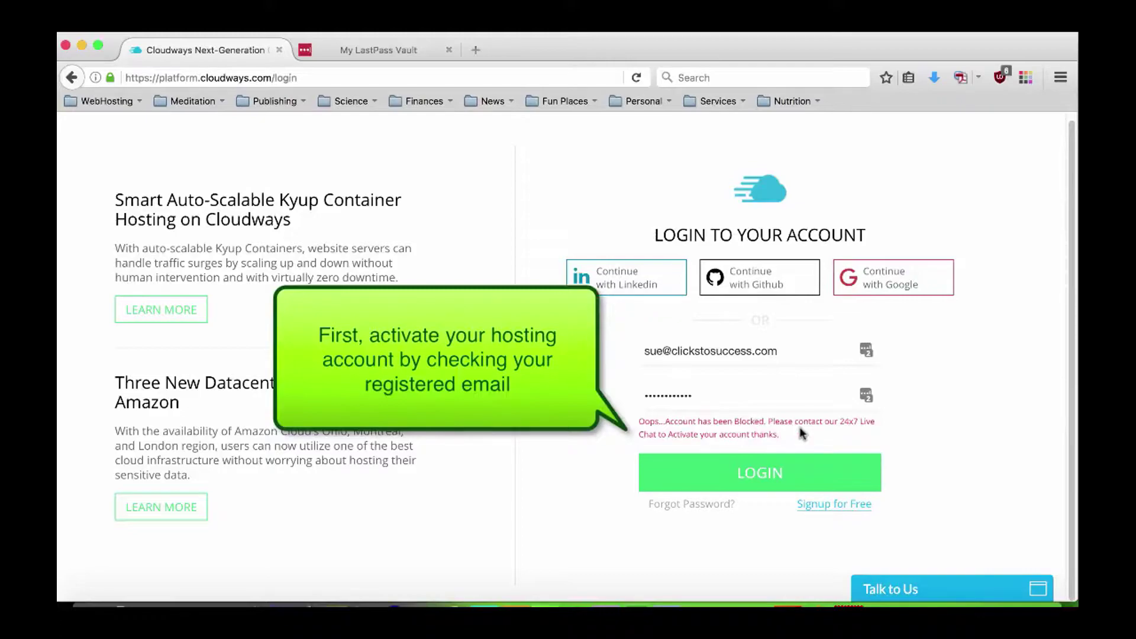
left_click(480, 51)
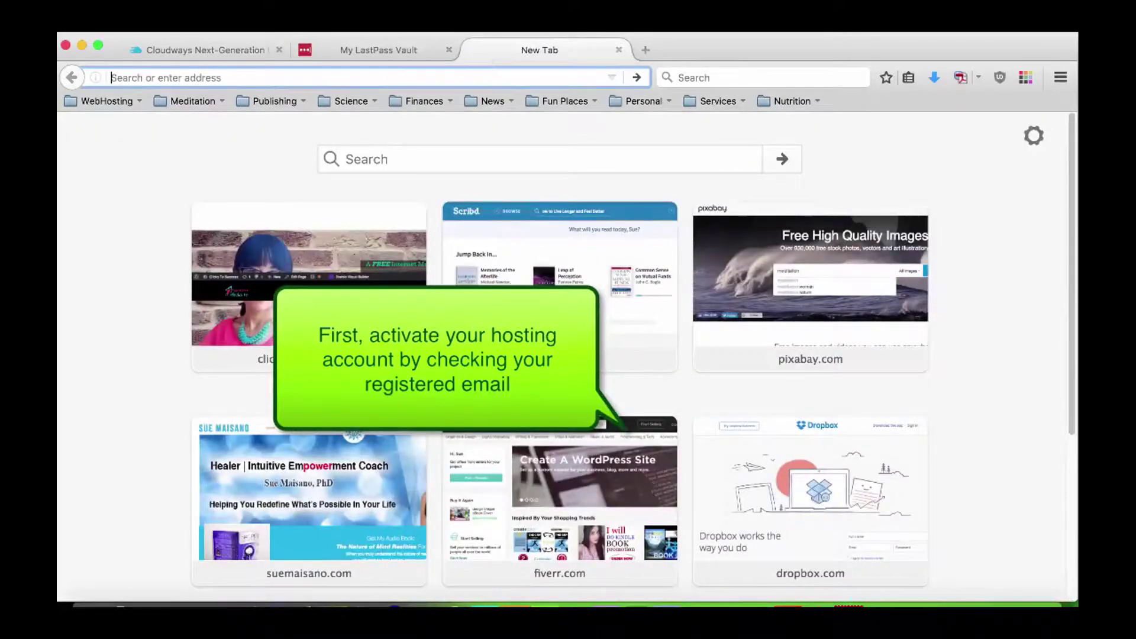
Activate the Cloudways account from its Gmail welcome email, reaching the Deploy your managed application page.
type("gmail.com/")
key("Return")
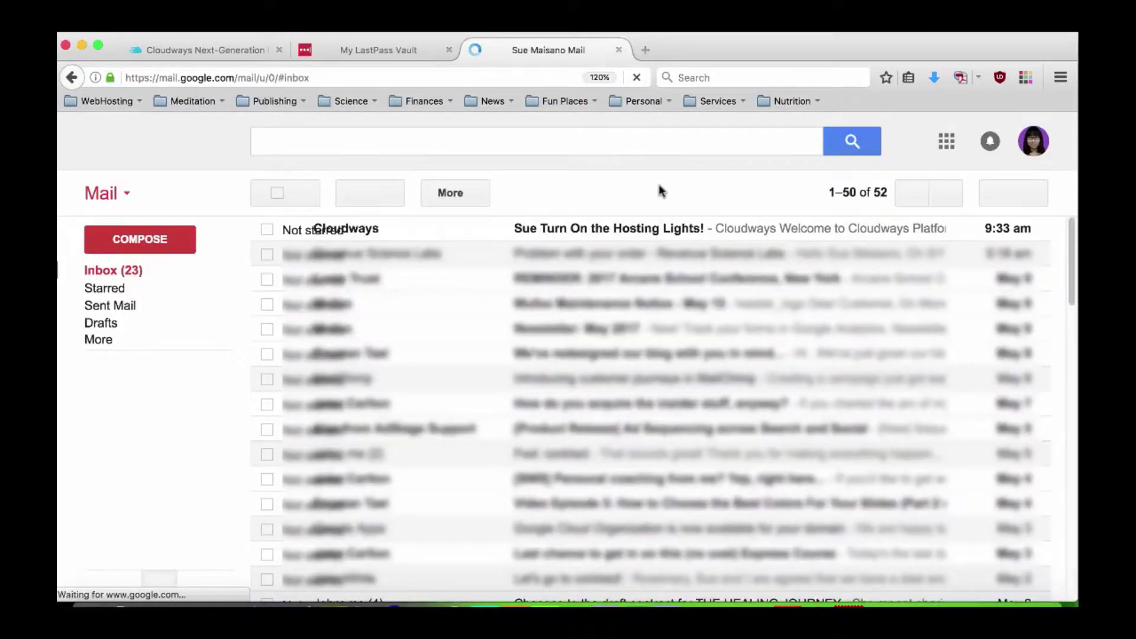
left_click(562, 231)
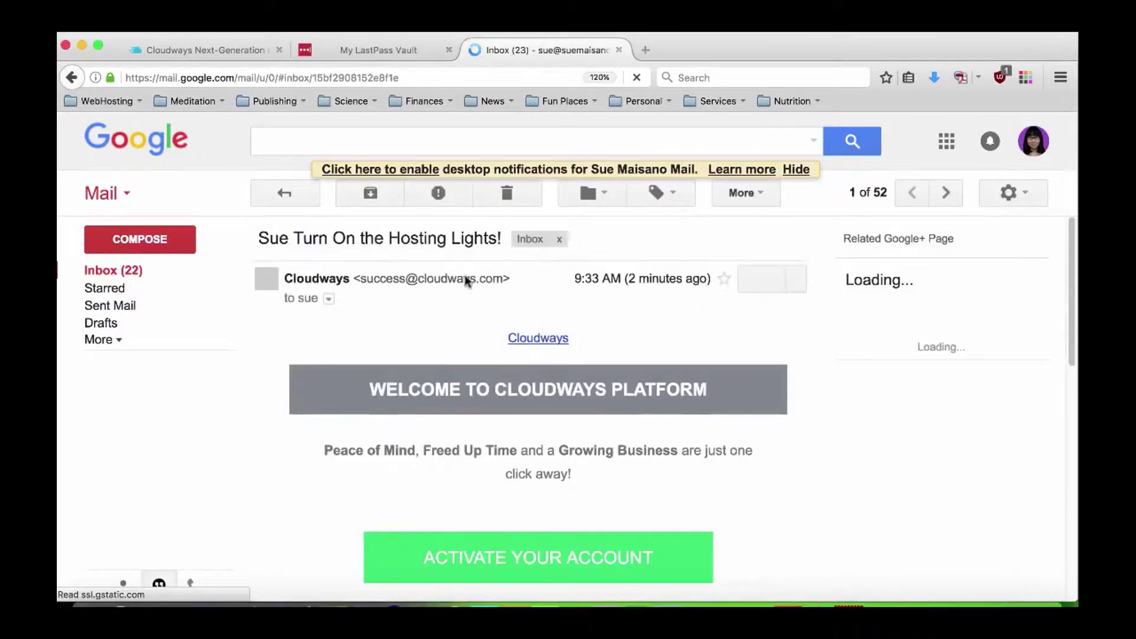
scroll(467, 438, "down", 1)
scroll(468, 438, "down", 3)
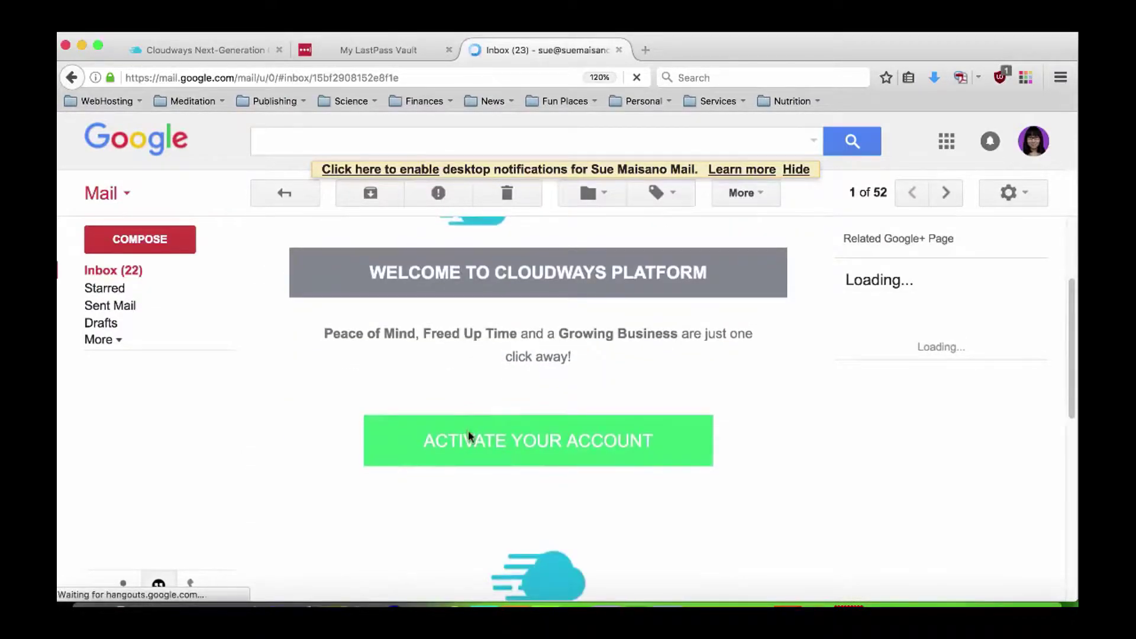
left_click(427, 444)
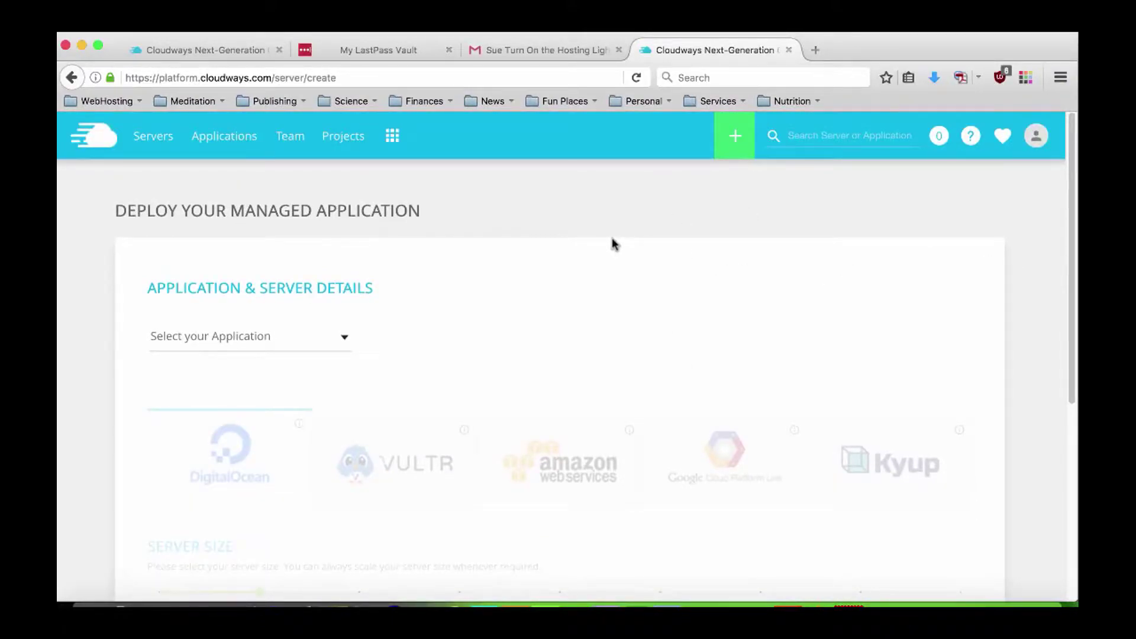
Choose WordPress version 4.7.4 as the application and dismiss the naming tip.
scroll(613, 243, "down", 1)
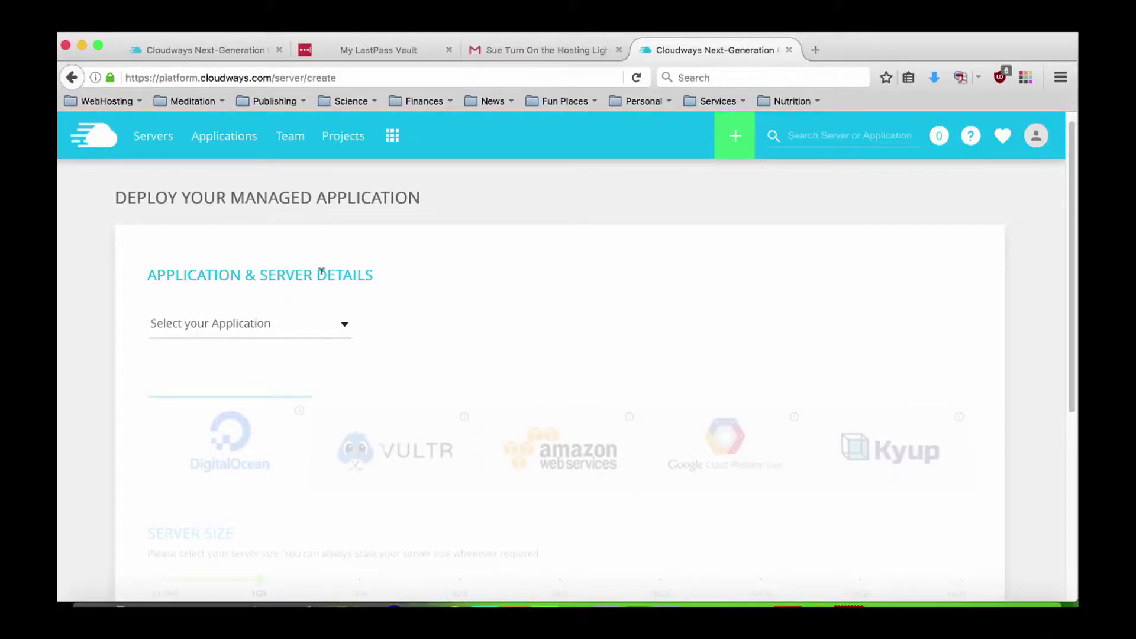
scroll(428, 277, "down", 4)
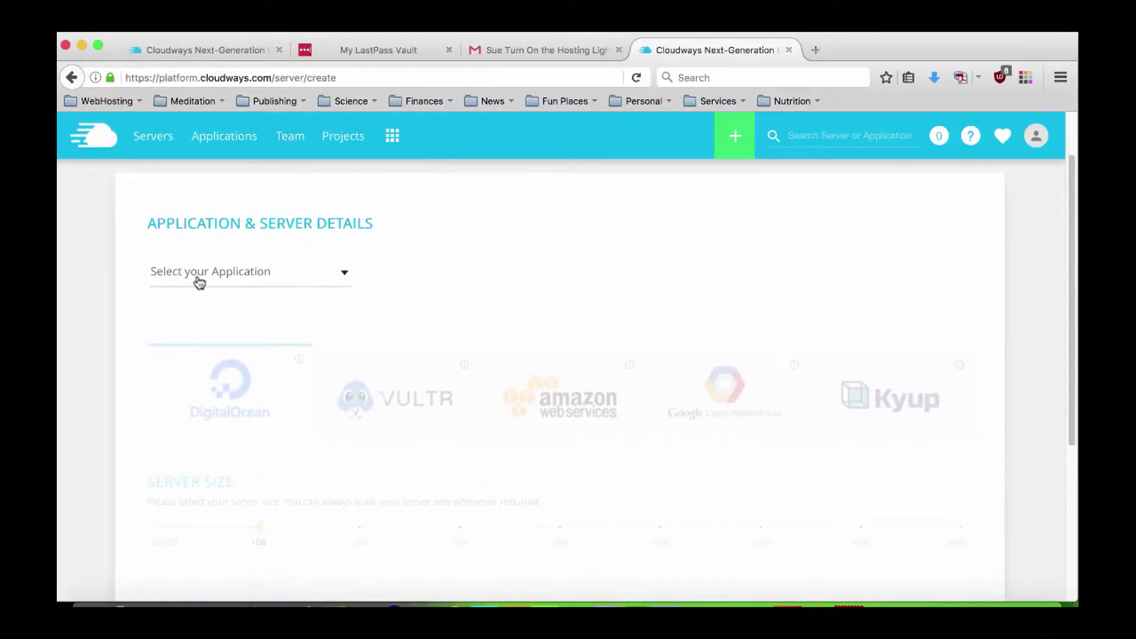
left_click(342, 274)
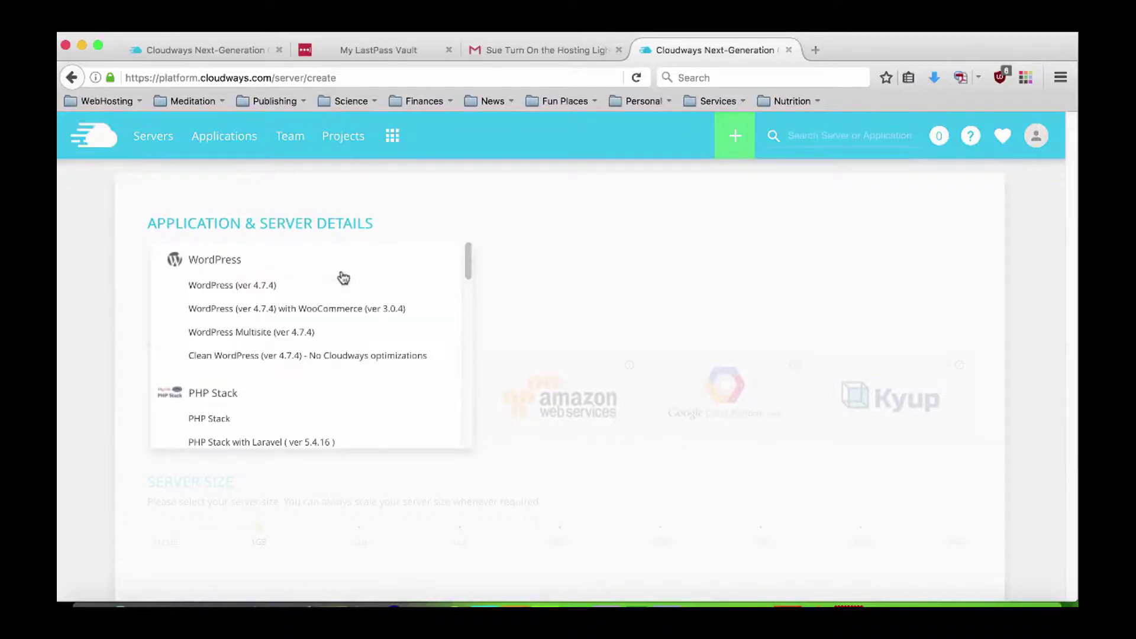
left_click(262, 288)
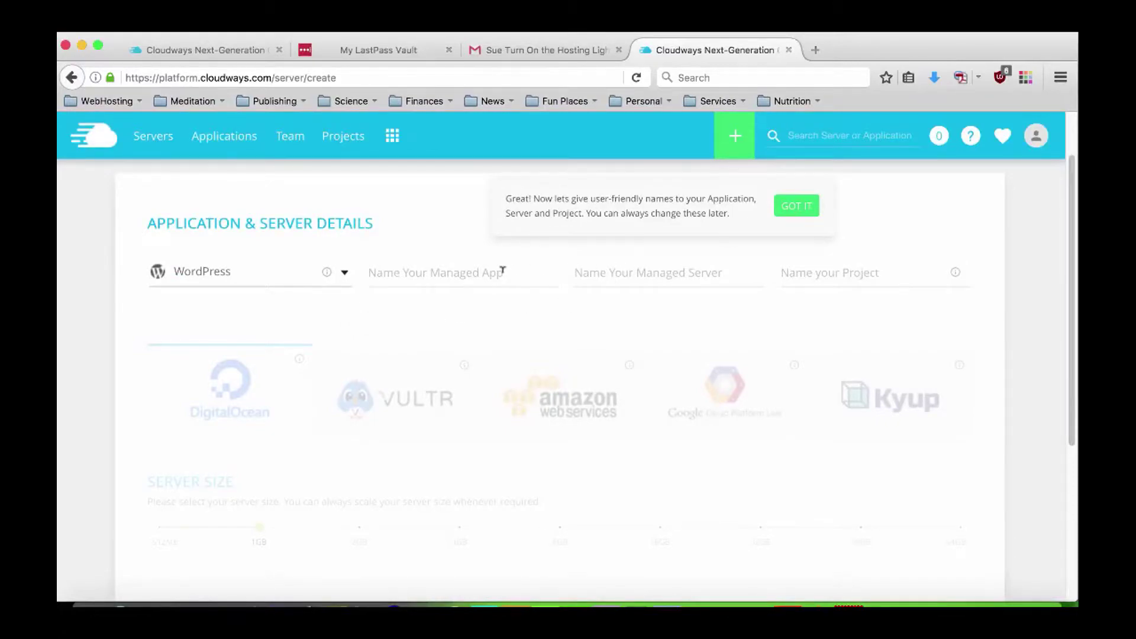
left_click(796, 207)
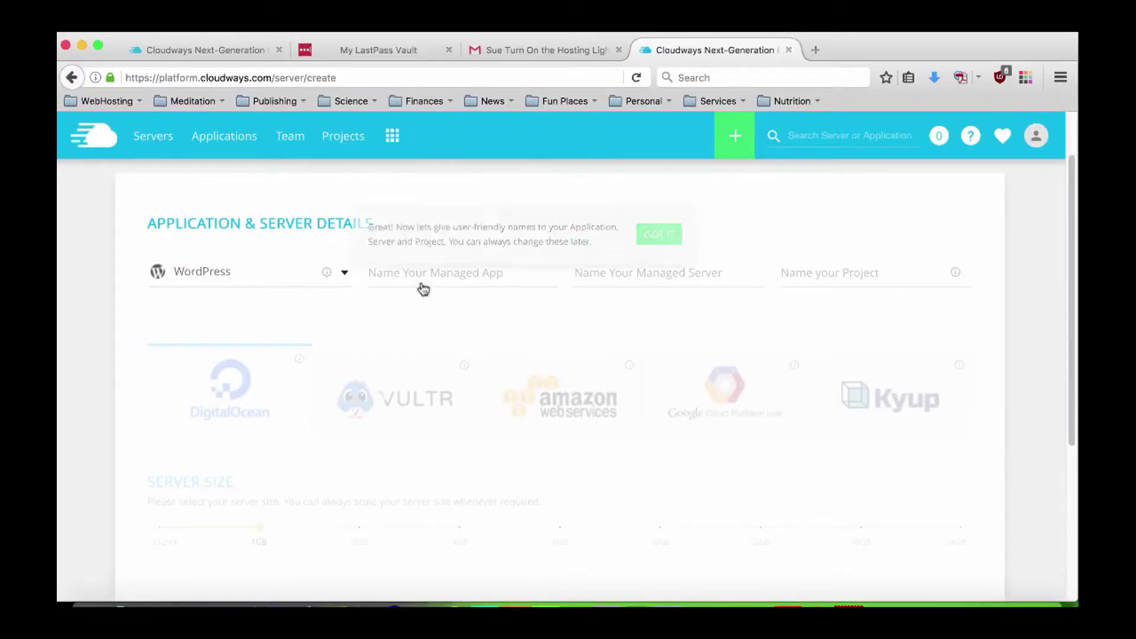
Name the app 'WordPress App', the server 'Demo Server' and the project 'Demo Project'.
left_click(438, 271)
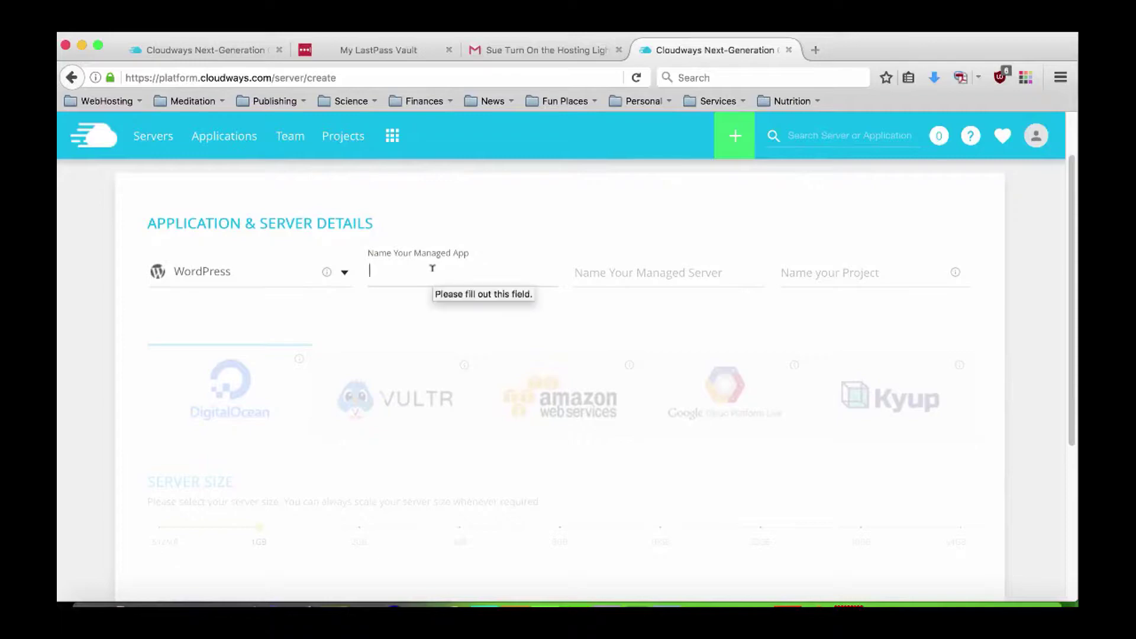
type("Wo")
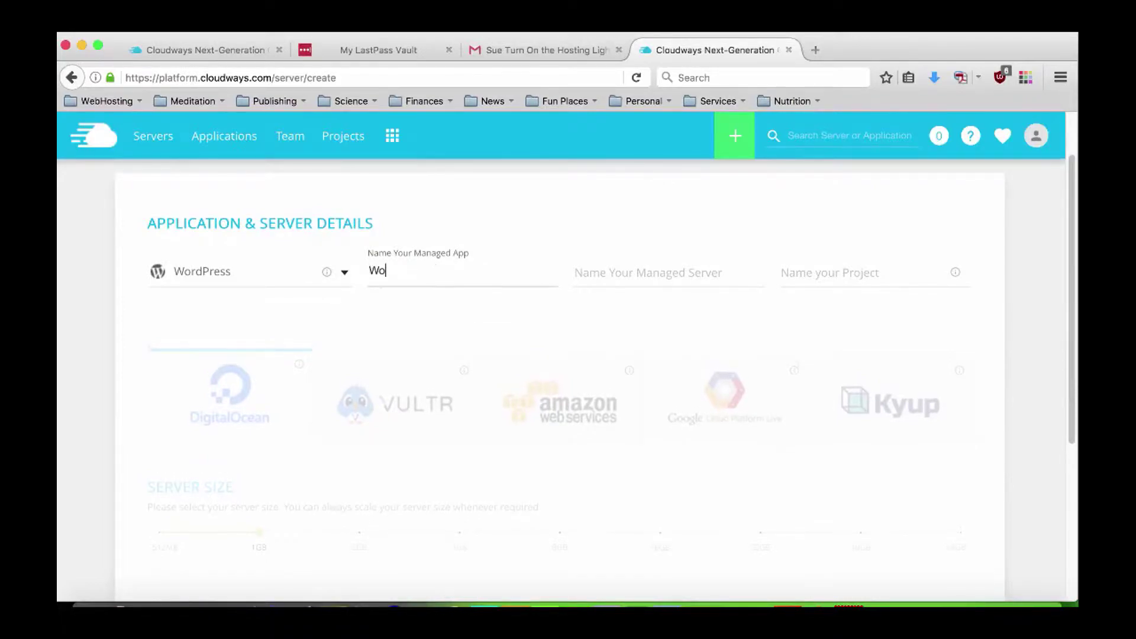
type("rdPress ")
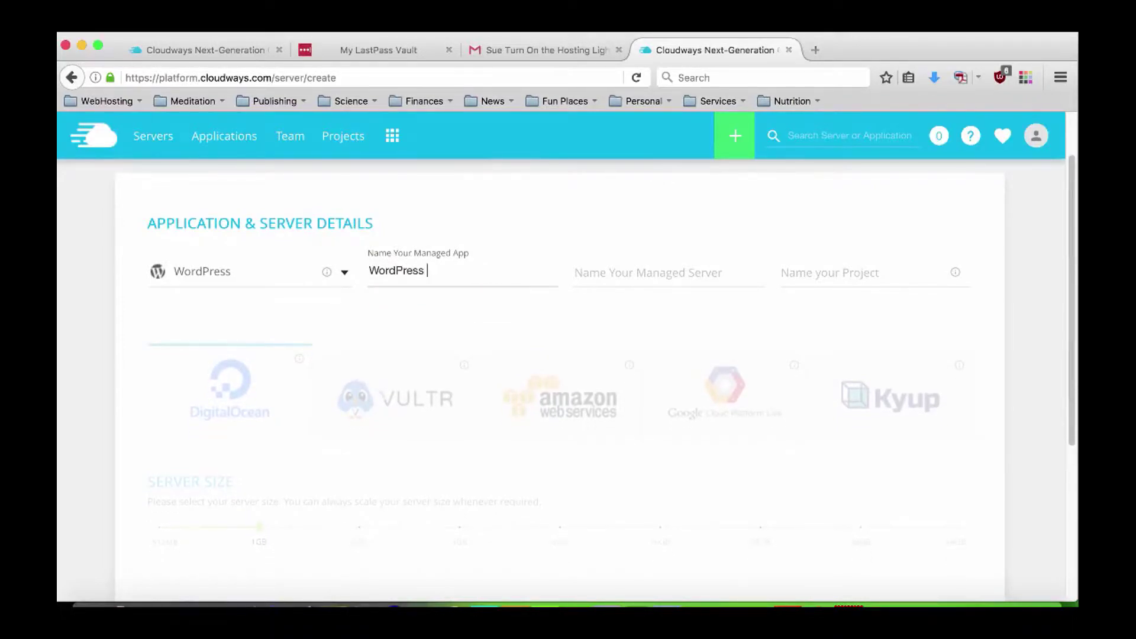
type("App")
left_click(608, 339)
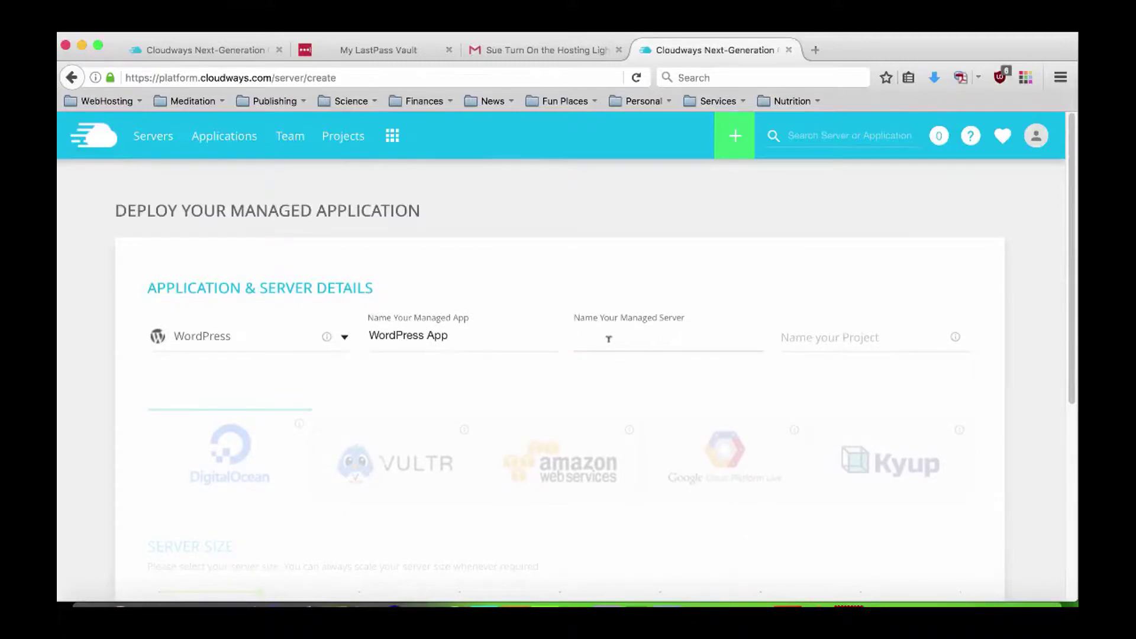
type("Clo")
key("BackSpace")
key("BackSpace")
key("BackSpace")
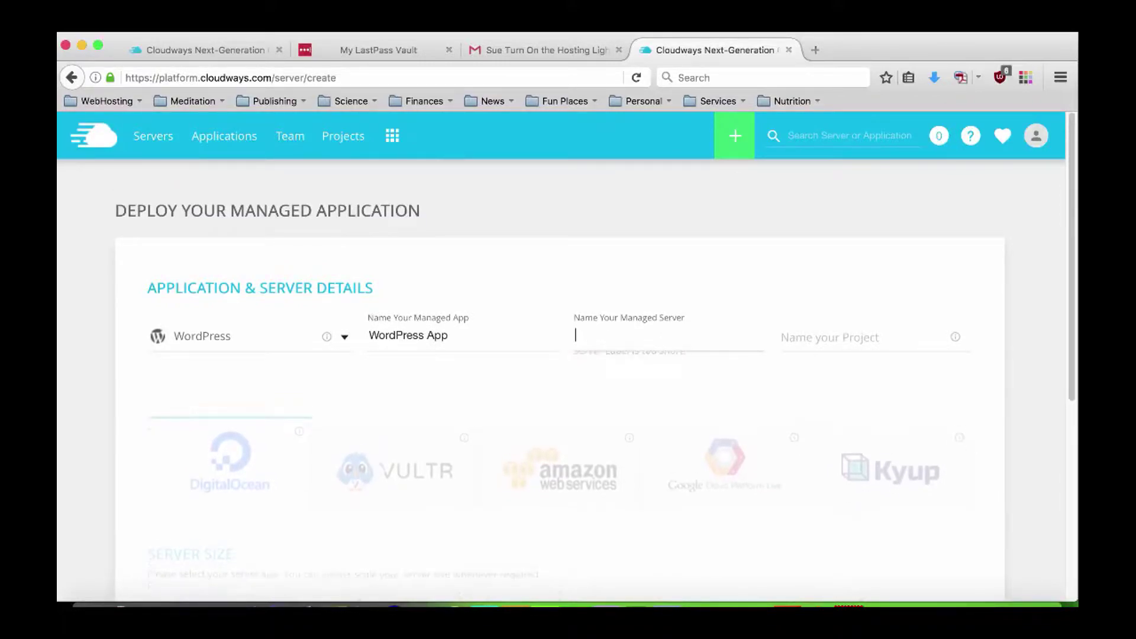
type("Demo Server")
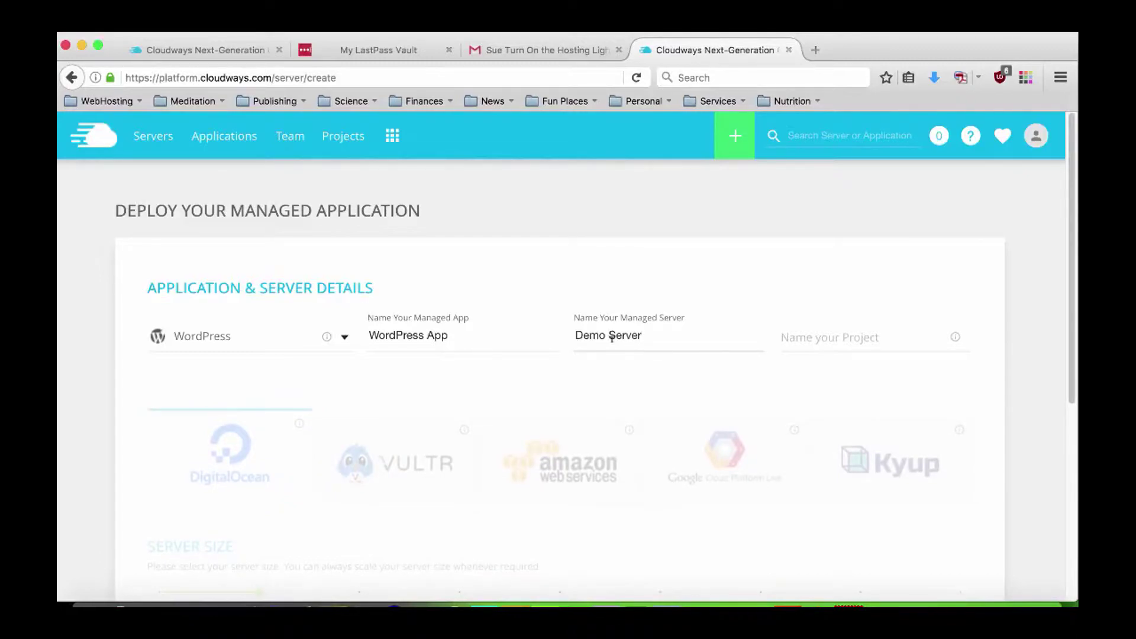
left_click(810, 330)
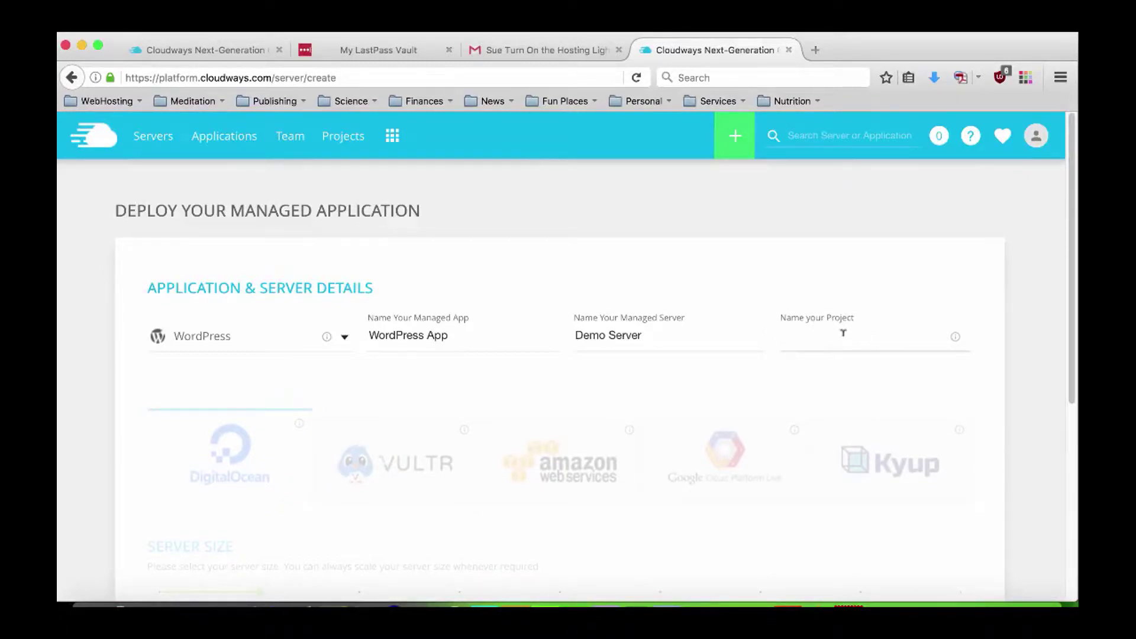
type("Demo Project")
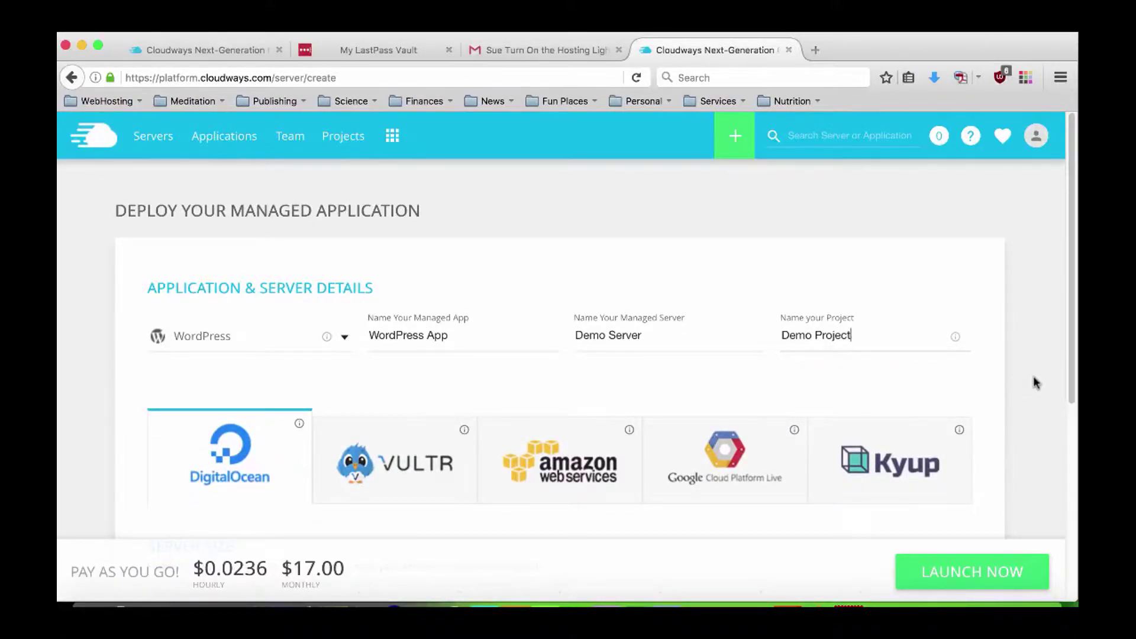
Try the 512MB server size, then set the server size back to 1GB.
scroll(1032, 383, "down", 4)
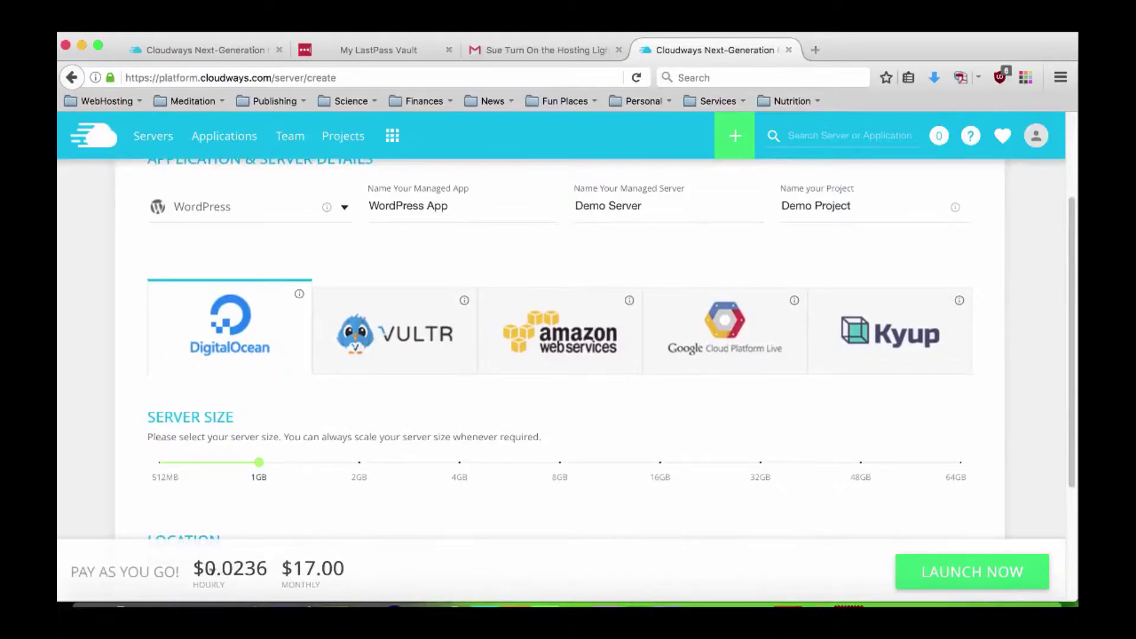
scroll(115, 444, "up", 4)
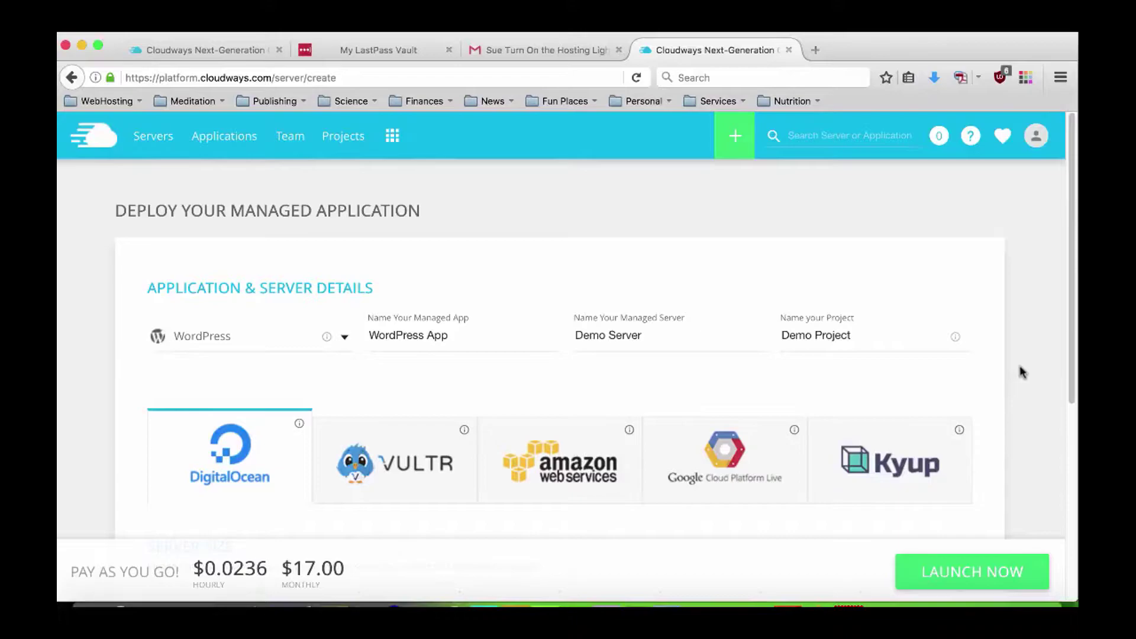
scroll(1023, 365, "down", 2)
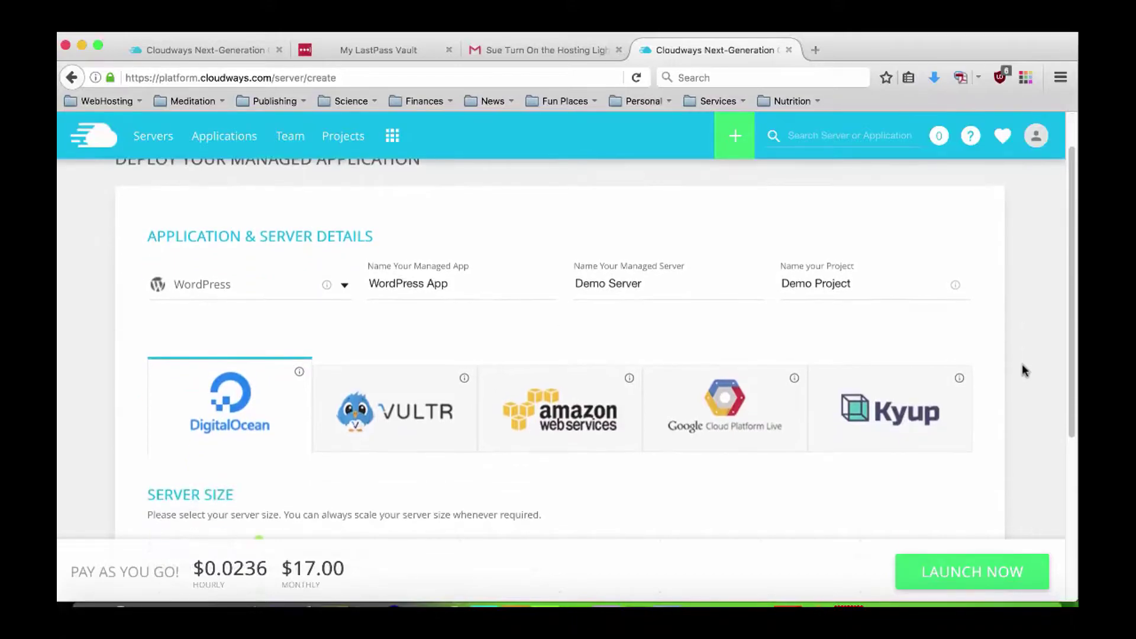
scroll(1025, 370, "down", 1)
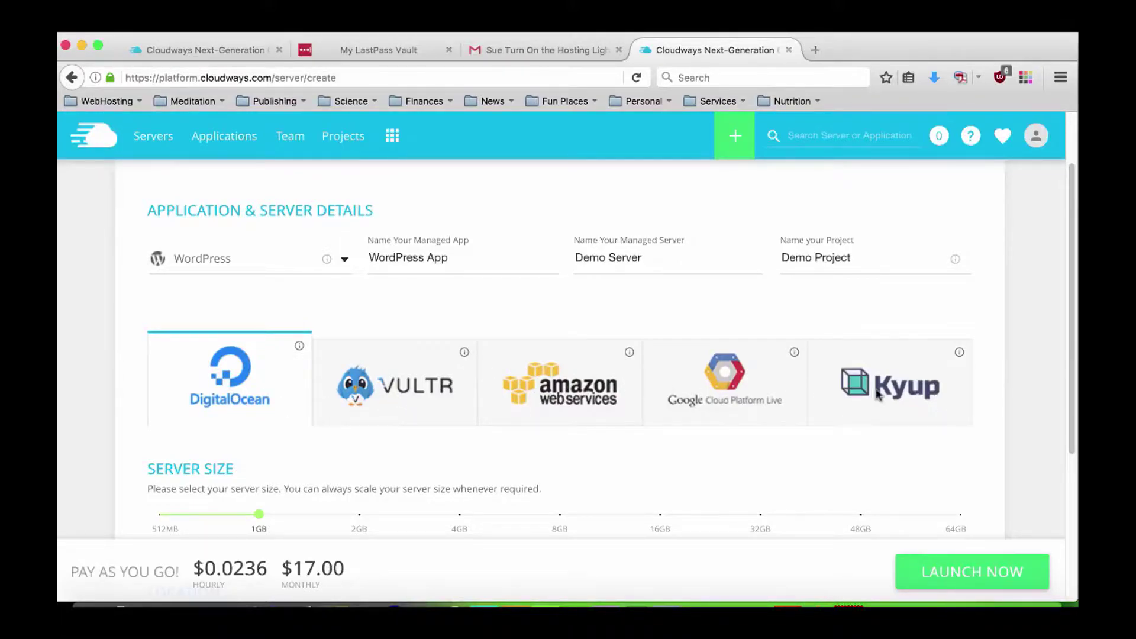
left_click(278, 408)
scroll(1019, 315, "down", 2)
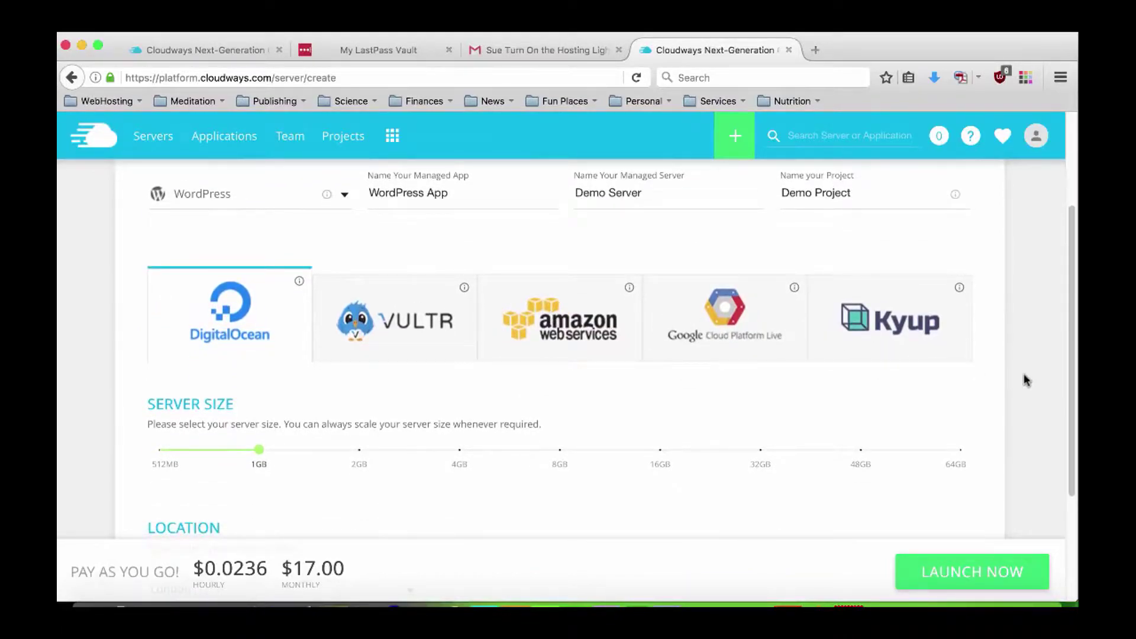
scroll(1026, 381, "down", 2)
mouse_move(257, 386)
left_click(158, 386)
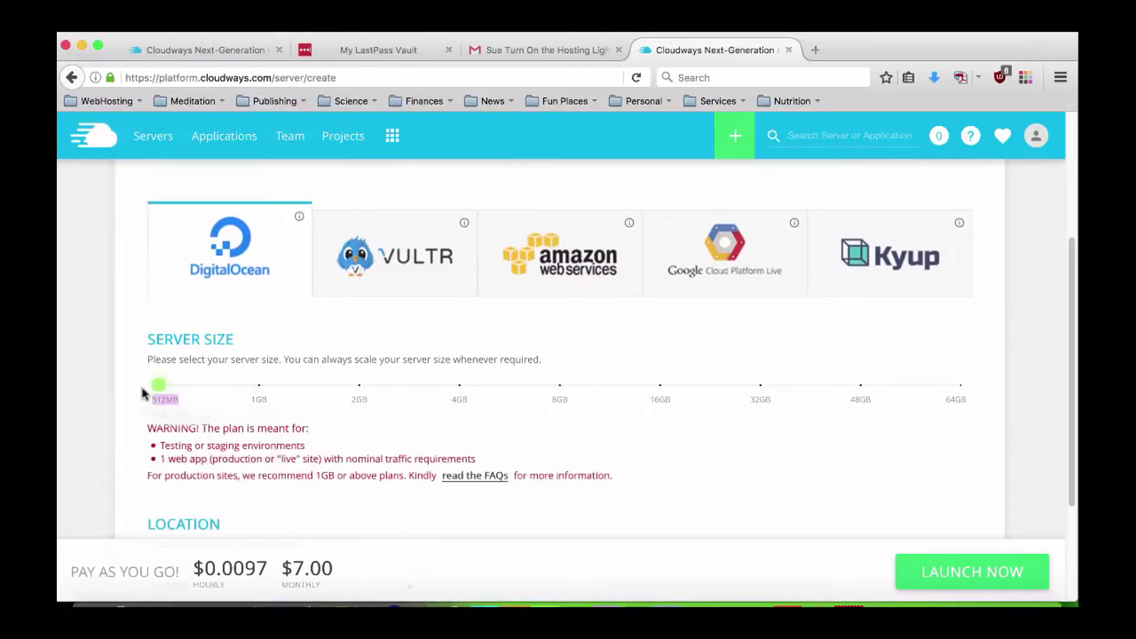
scroll(142, 426, "down", 1)
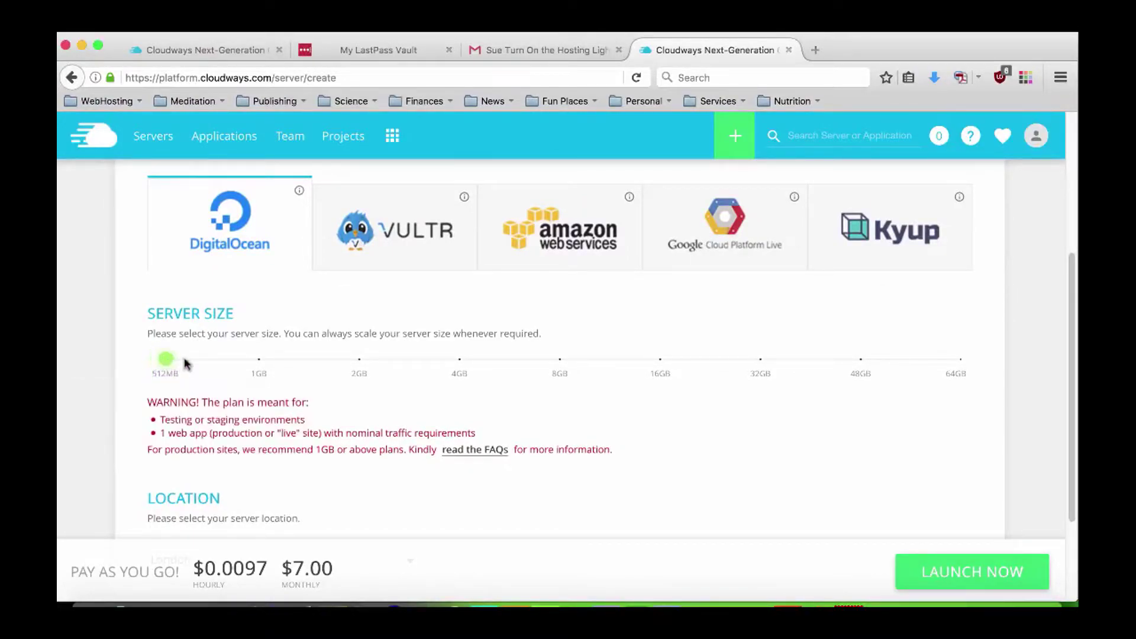
left_click_drag(159, 359, 253, 363)
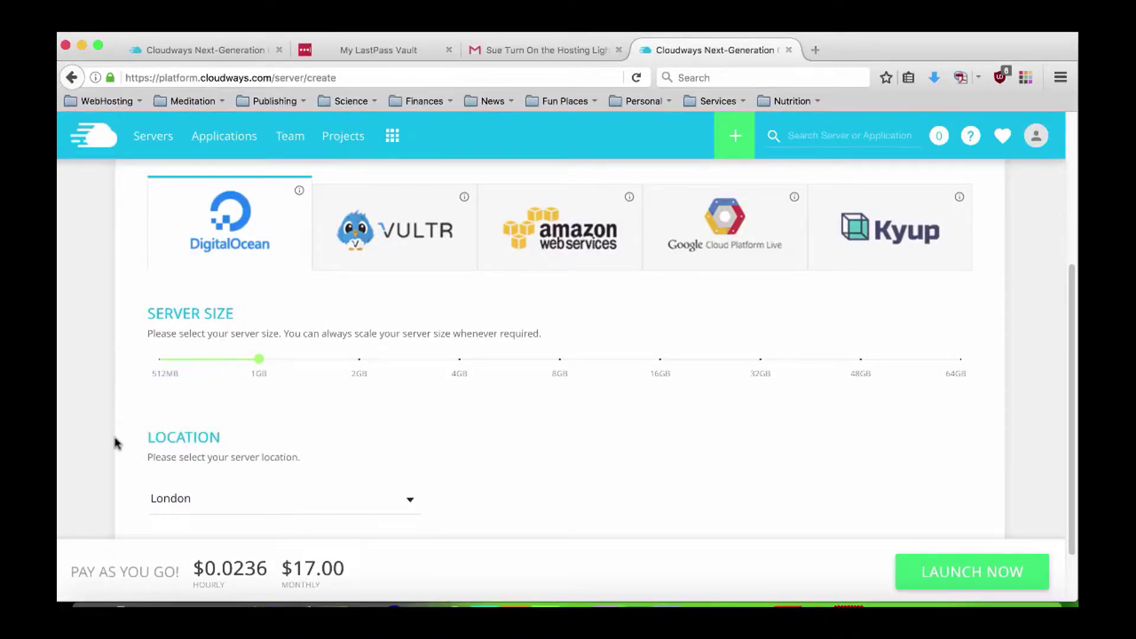
Choose Vultr as the cloud provider, bringing the price to $11.00 a month.
scroll(114, 443, "down", 3)
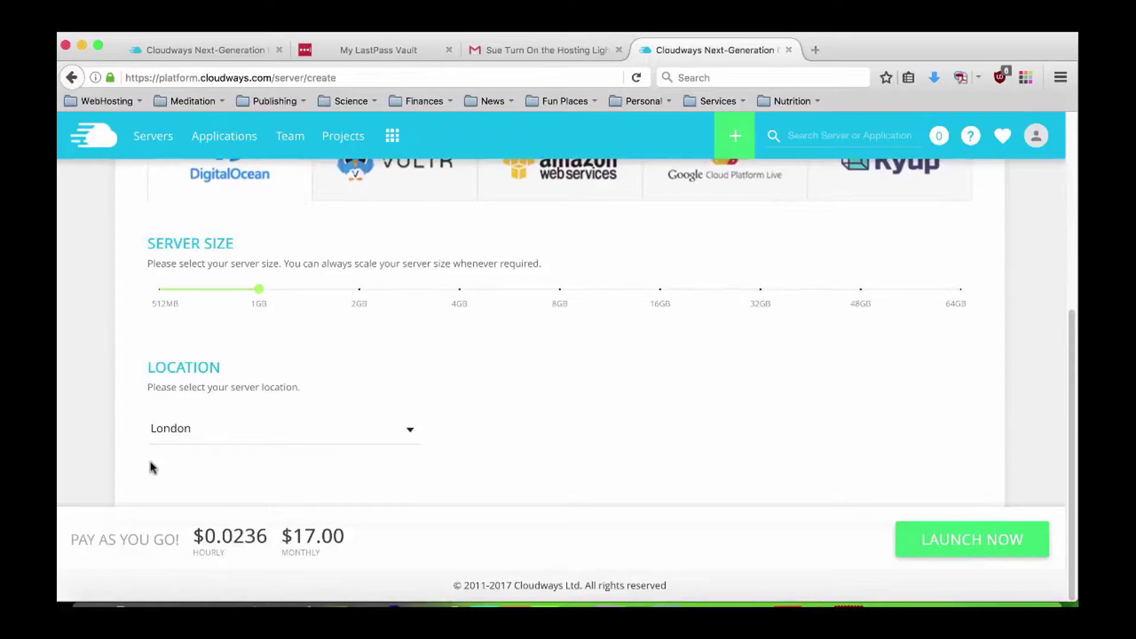
scroll(152, 466, "up", 8)
left_click(432, 352)
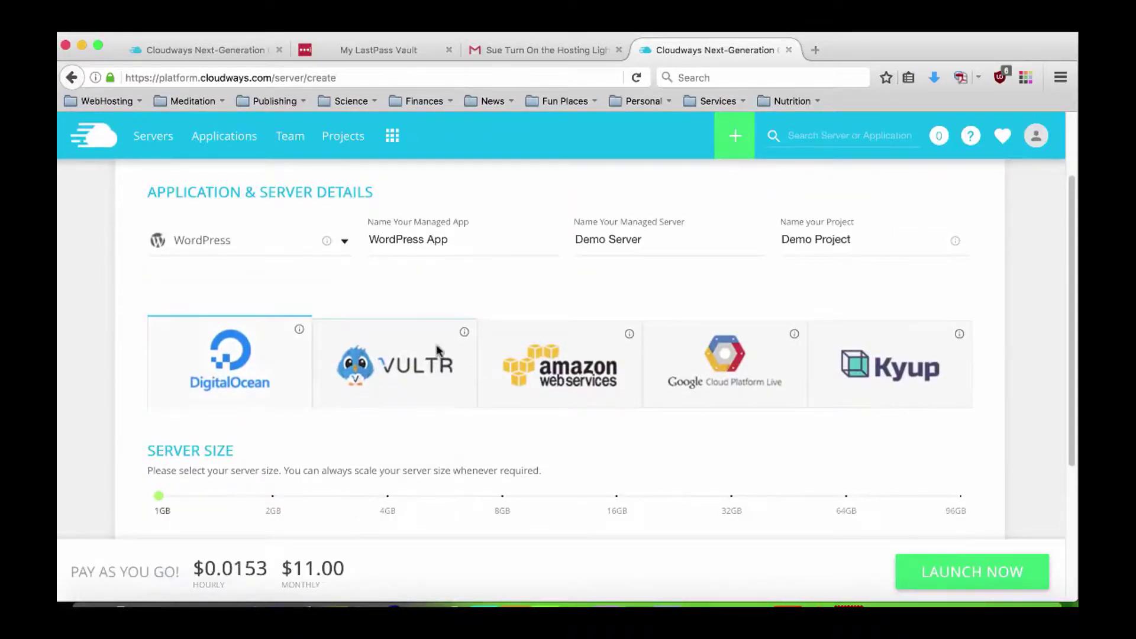
Switch the provider to DigitalOcean and then back to Vultr.
scroll(119, 435, "down", 6)
scroll(115, 435, "down", 2)
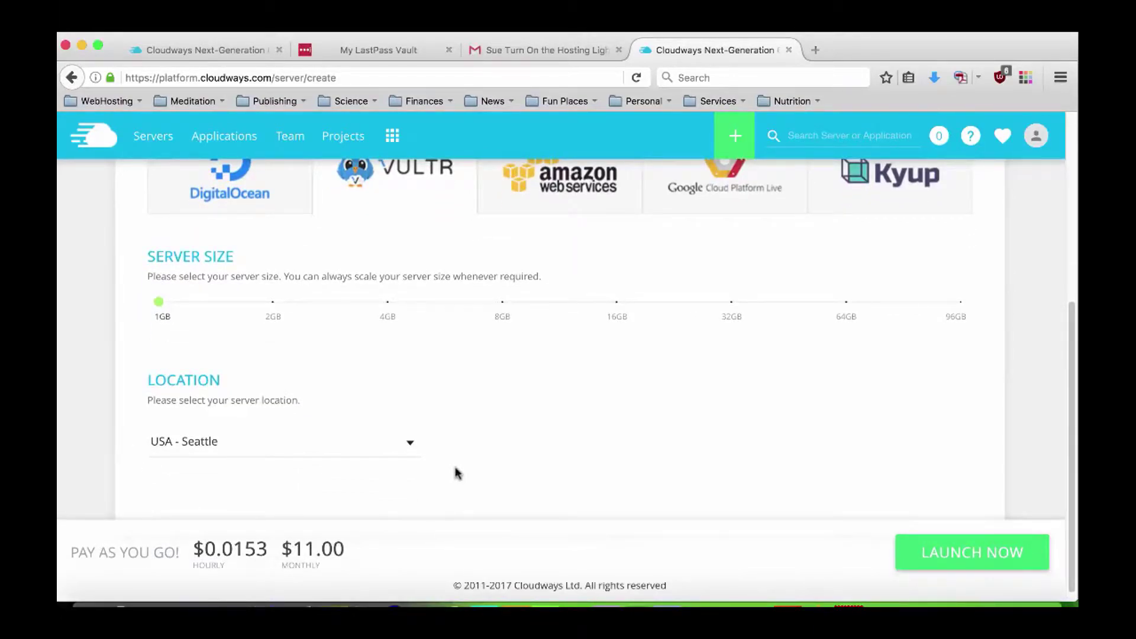
scroll(107, 390, "up", 3)
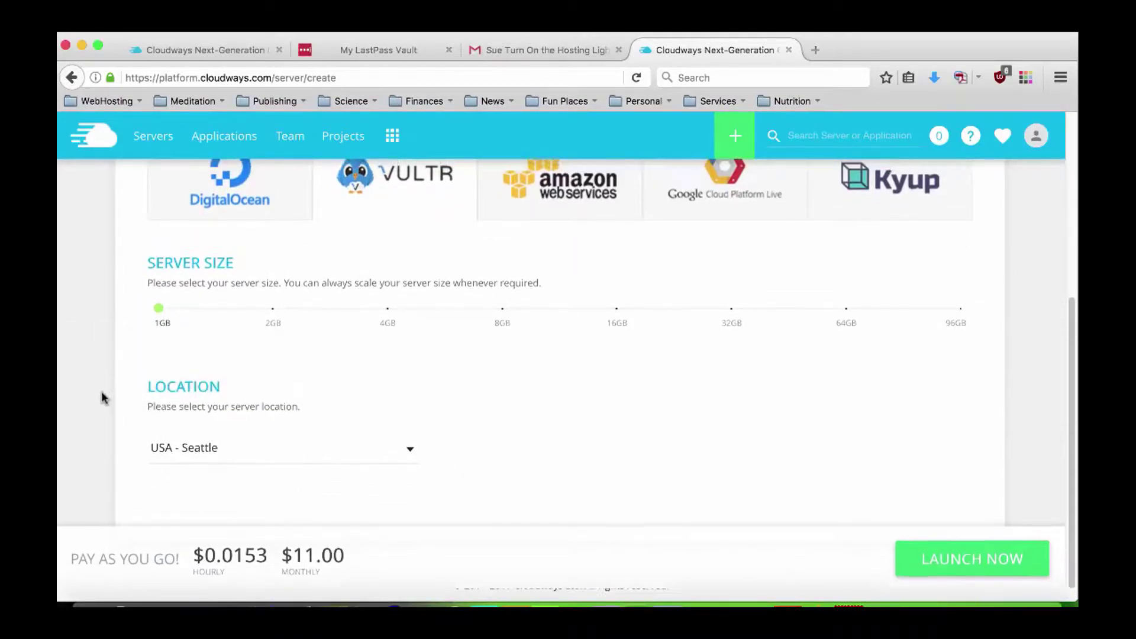
left_click(239, 267)
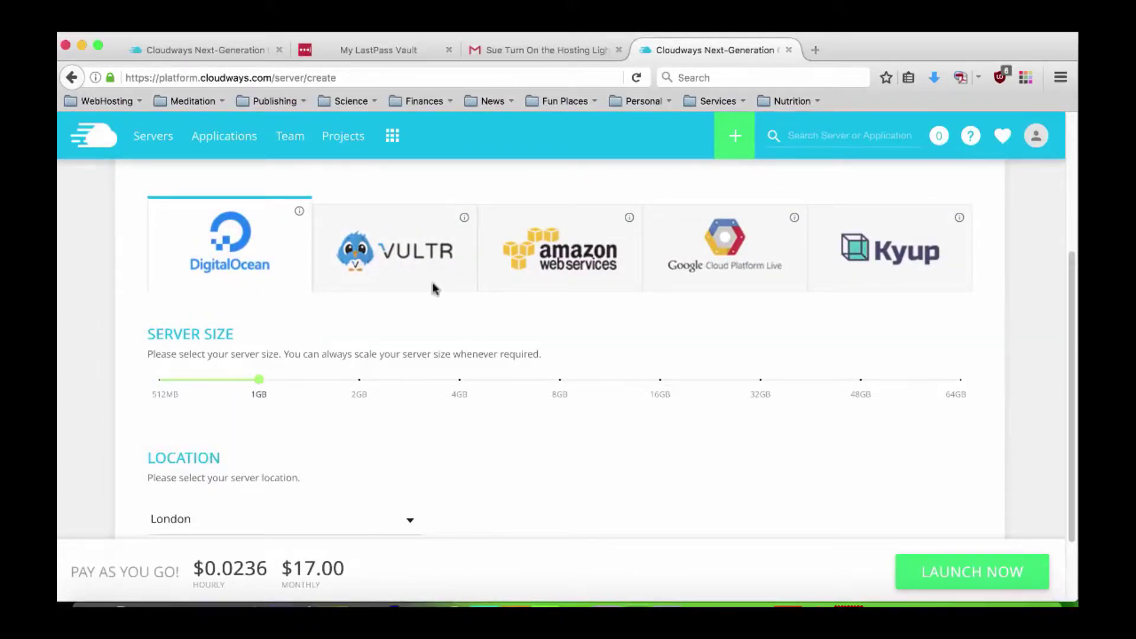
left_click(441, 252)
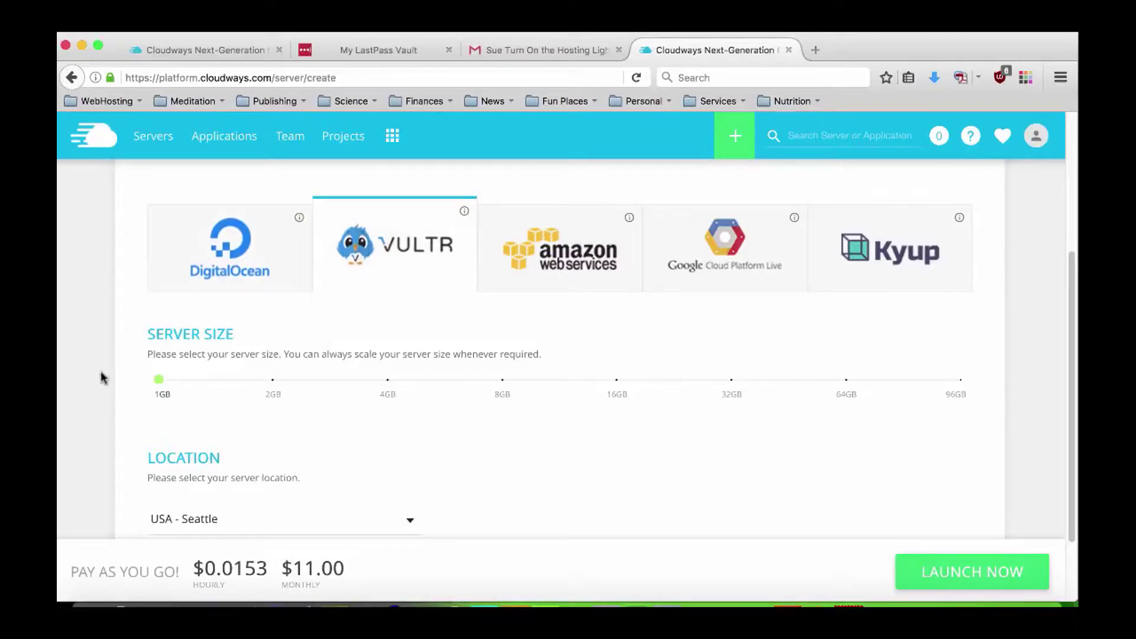
scroll(102, 390, "down", 1)
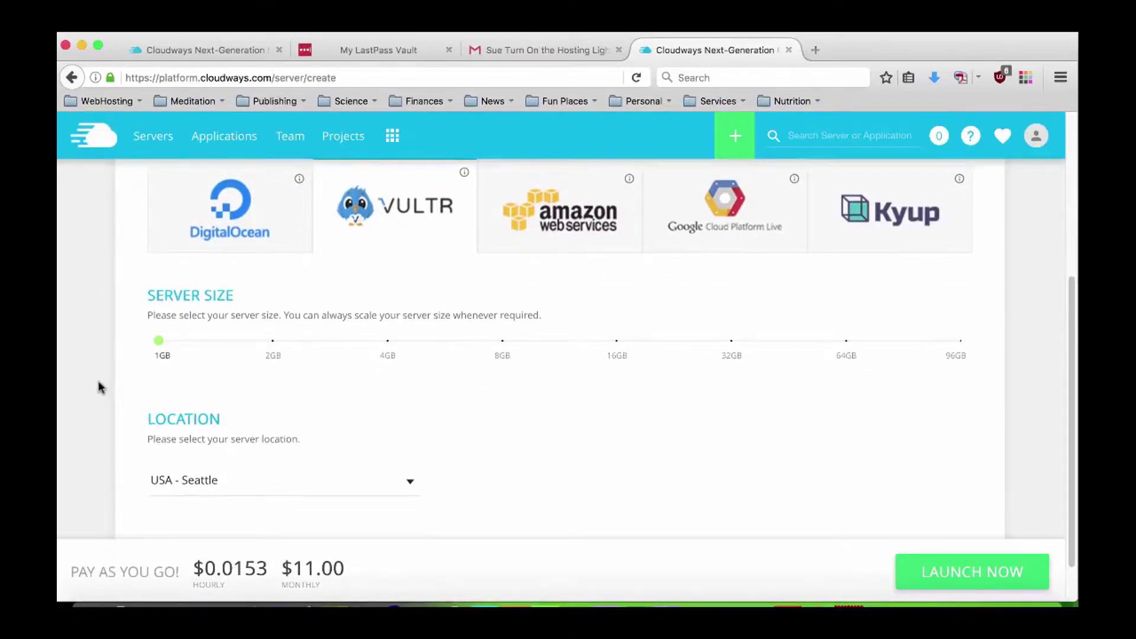
scroll(100, 387, "down", 1)
scroll(99, 387, "down", 1)
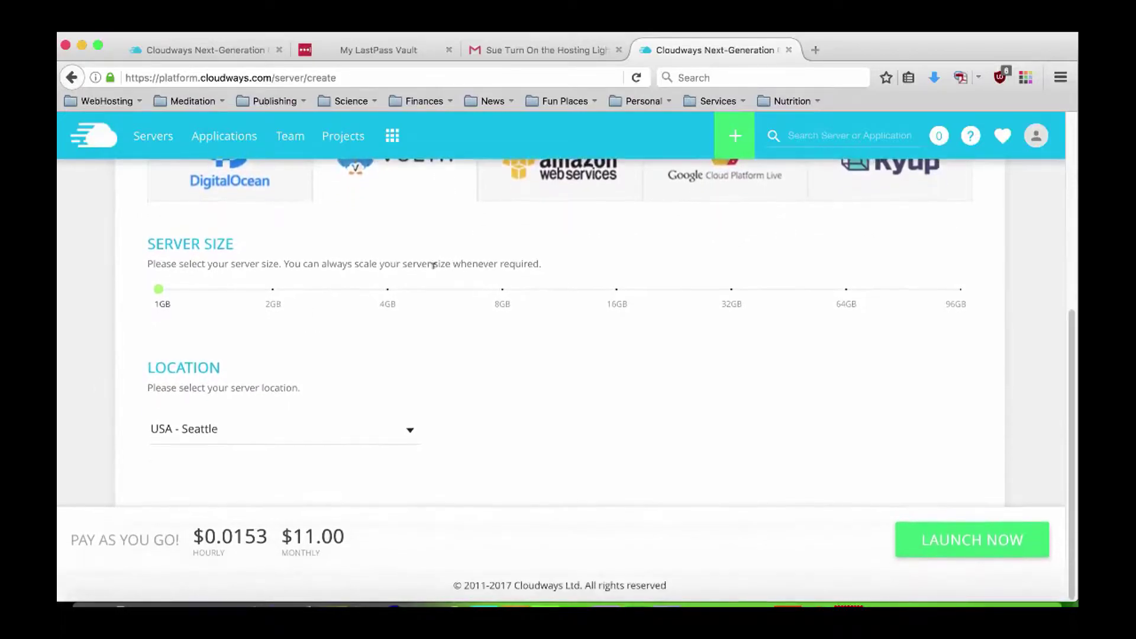
Set the server location to USA - New York and launch the 1GB Demo Server.
left_click(406, 435)
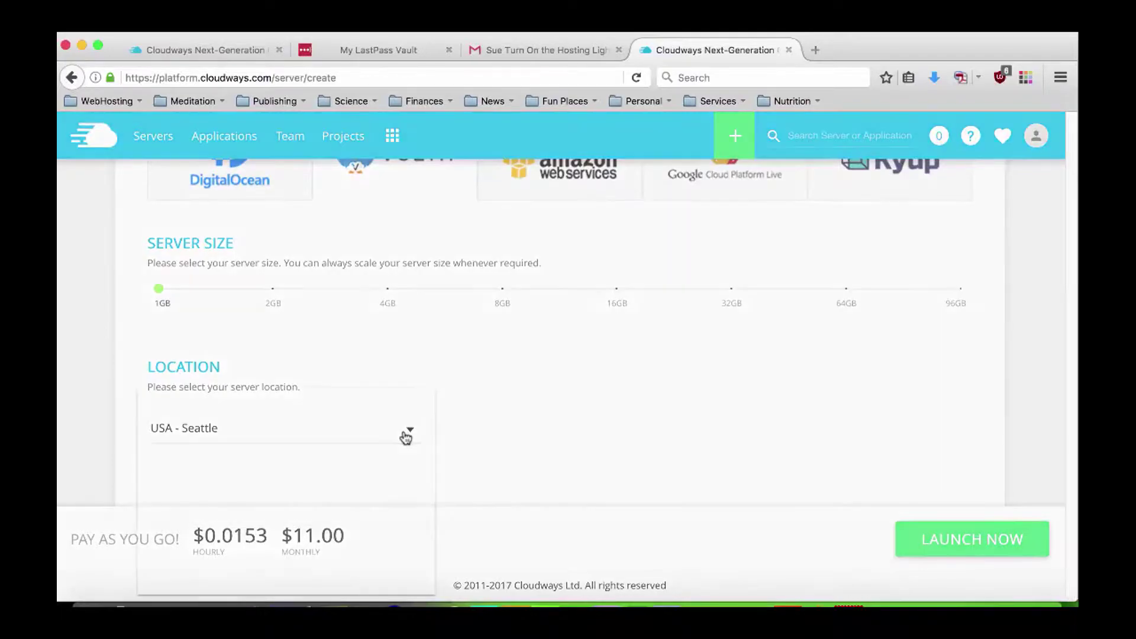
left_click_drag(429, 429, 438, 478)
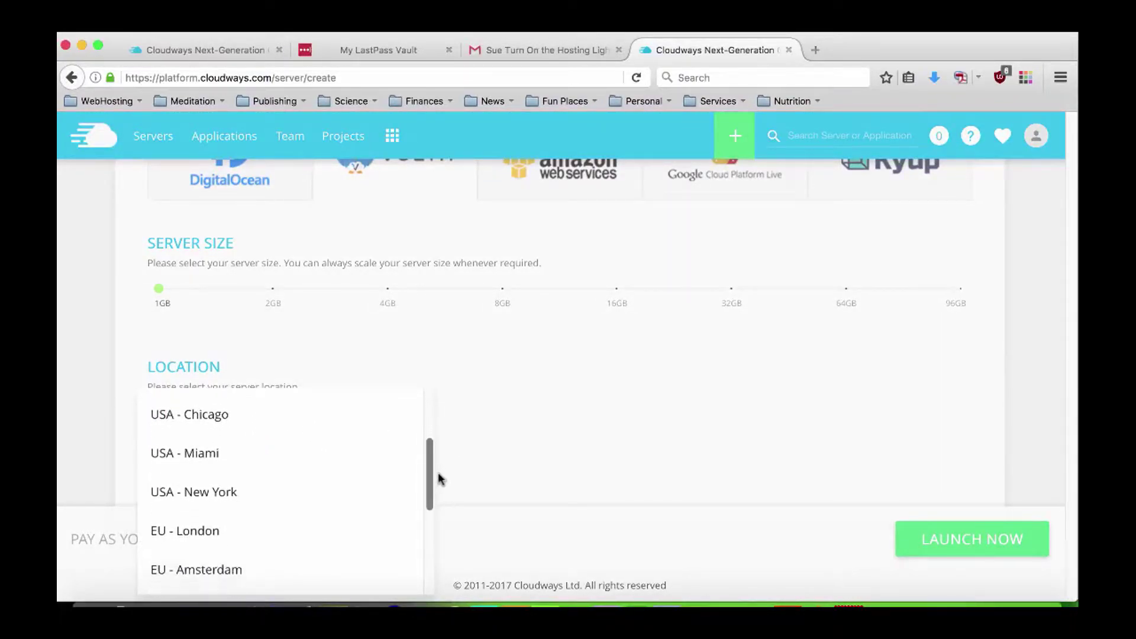
left_click(223, 486)
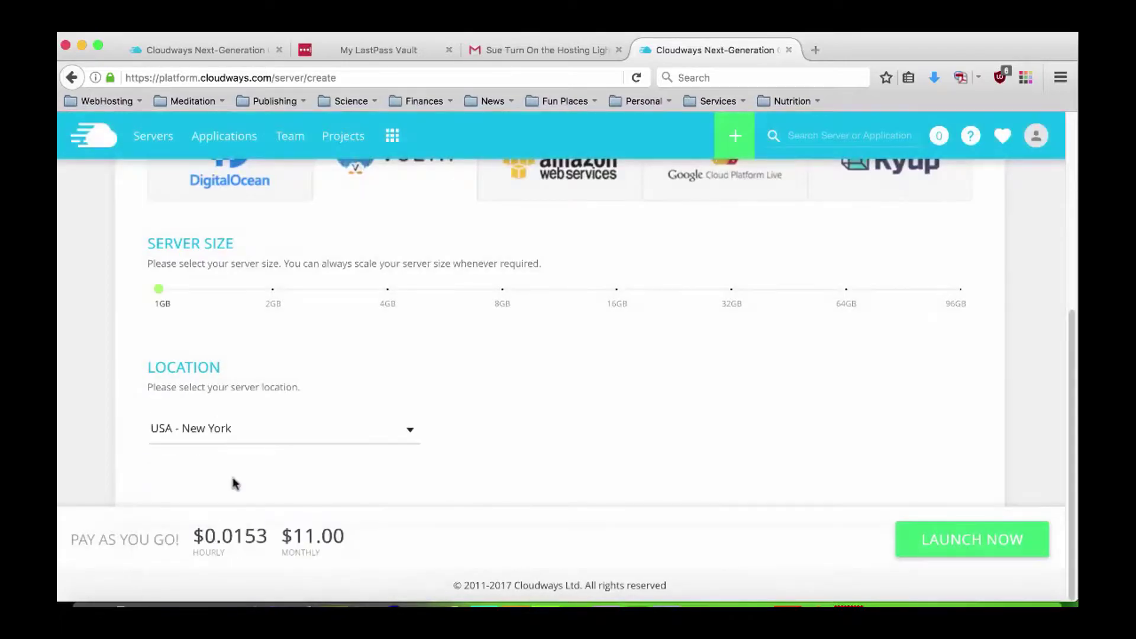
left_click(559, 434)
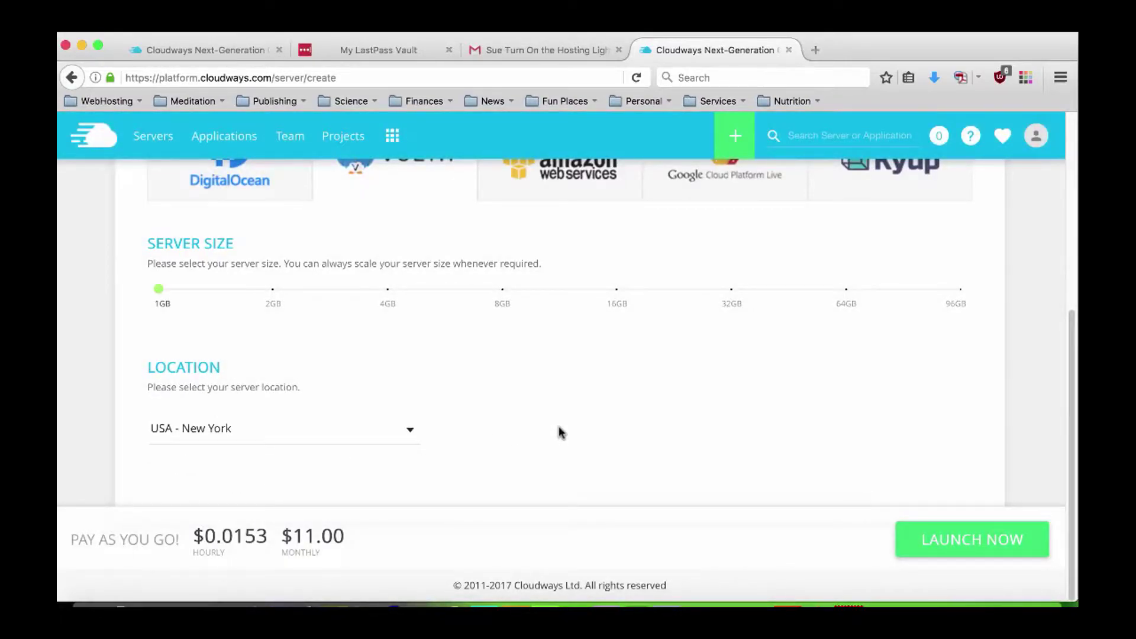
scroll(558, 429, "up", 3)
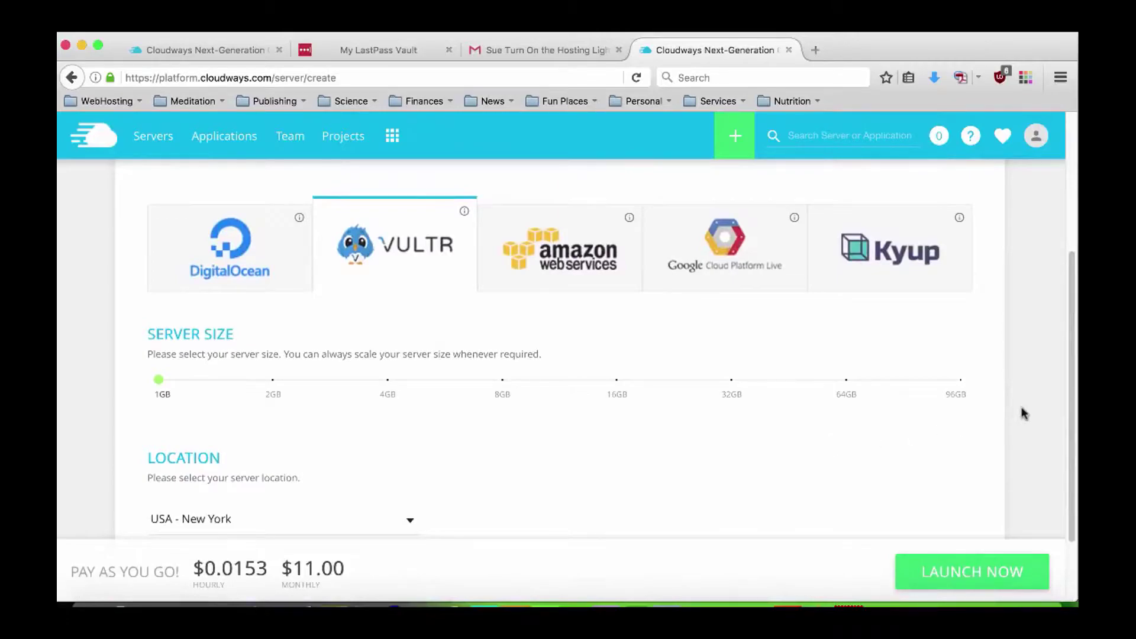
scroll(1025, 414, "up", 7)
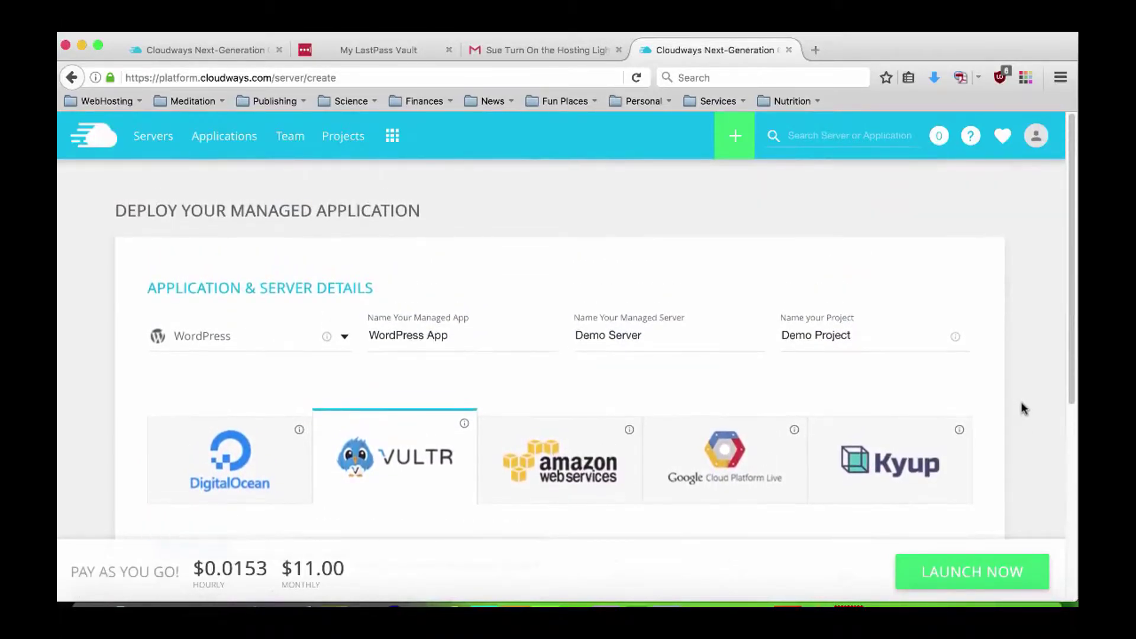
scroll(1025, 409, "down", 4)
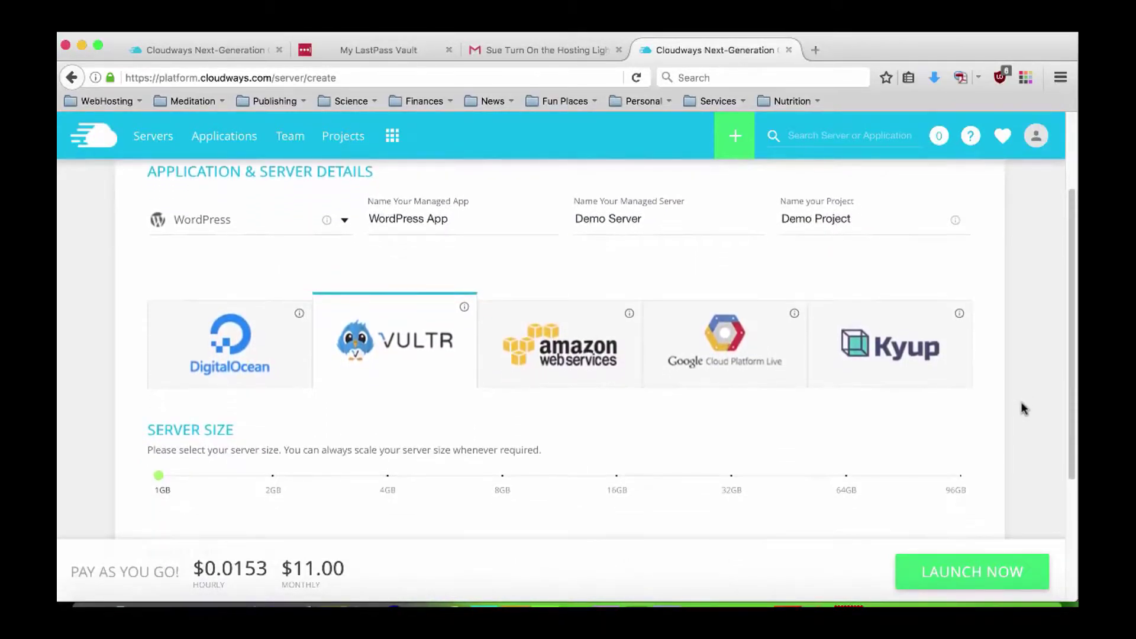
scroll(1022, 411, "down", 2)
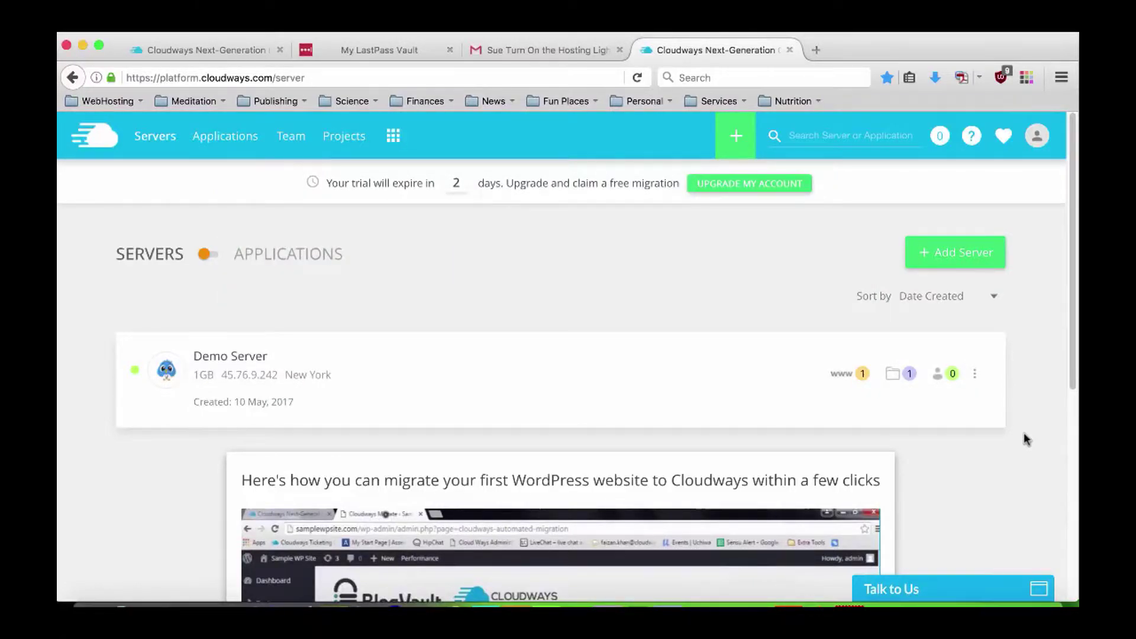
Play the migration tutorial video, then open Demo Server's management page (1GB, Vultr New York).
scroll(1036, 414, "down", 3)
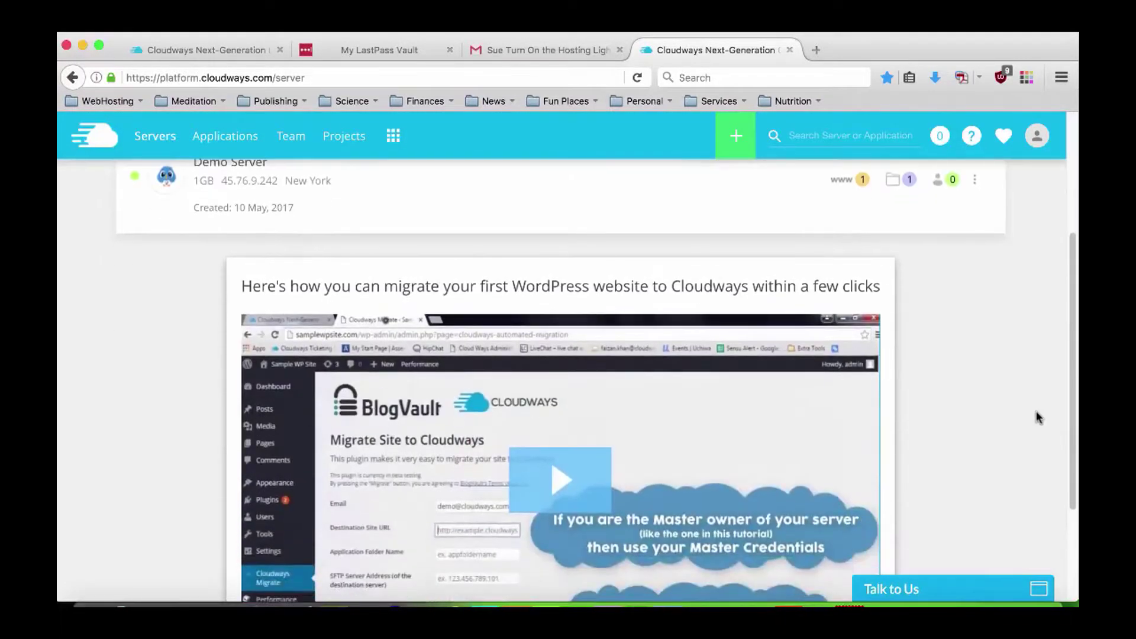
scroll(1037, 417, "down", 1)
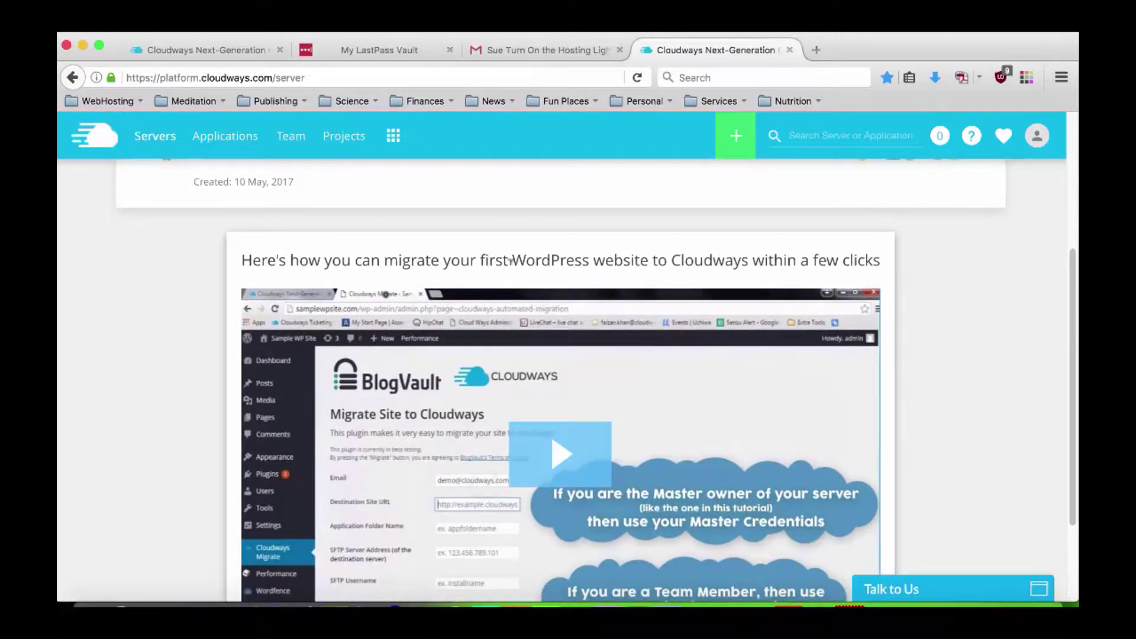
scroll(967, 372, "down", 1)
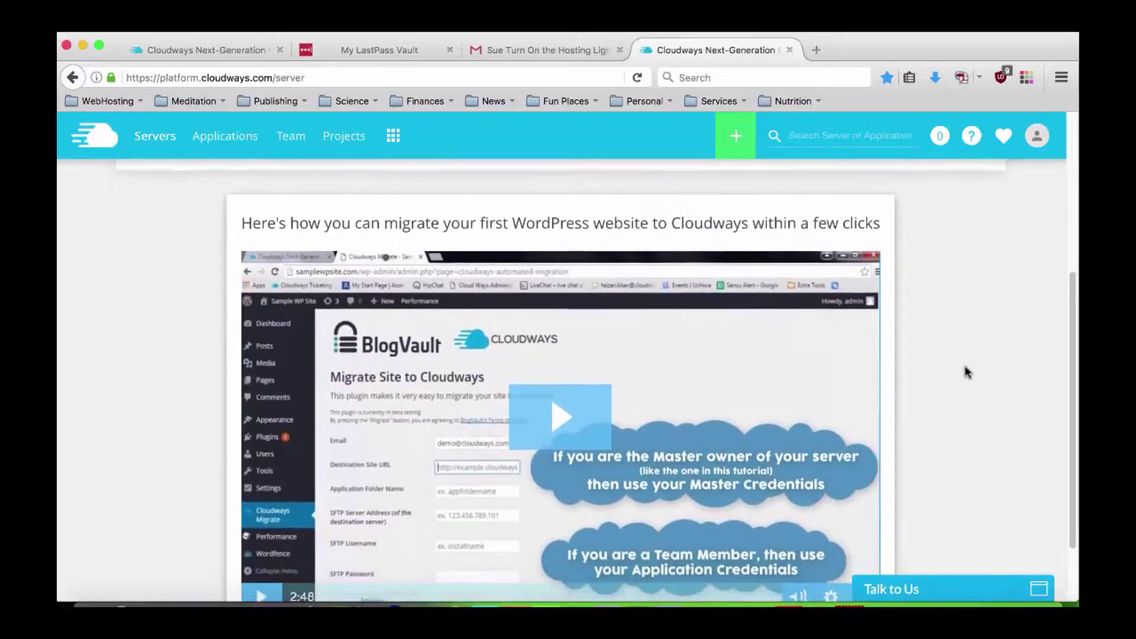
scroll(967, 371, "down", 1)
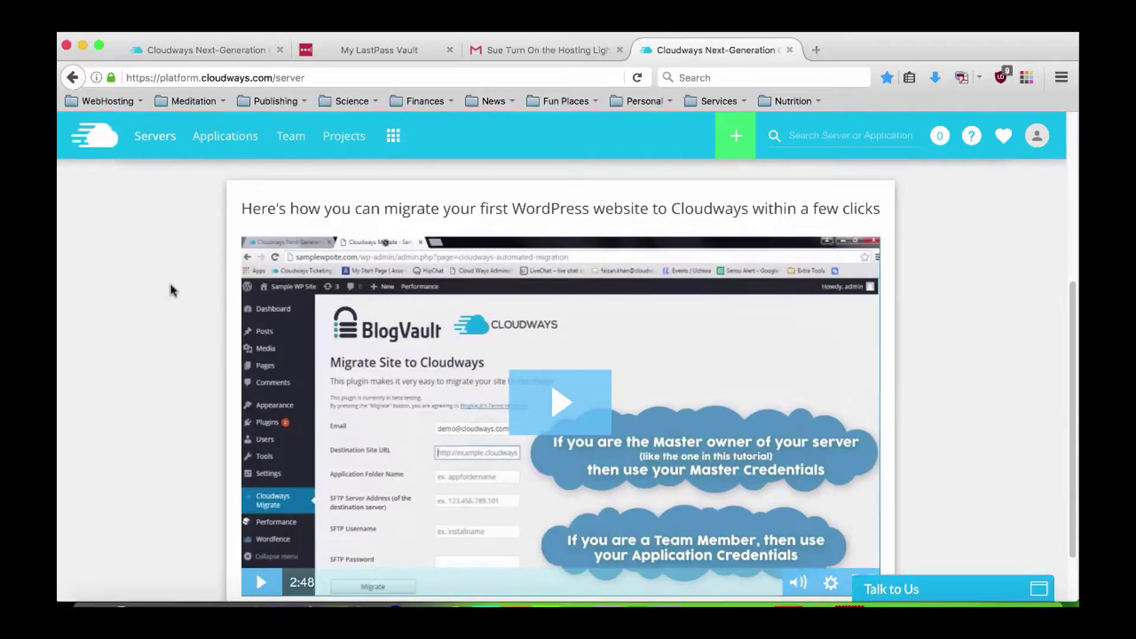
scroll(355, 366, "down", 2)
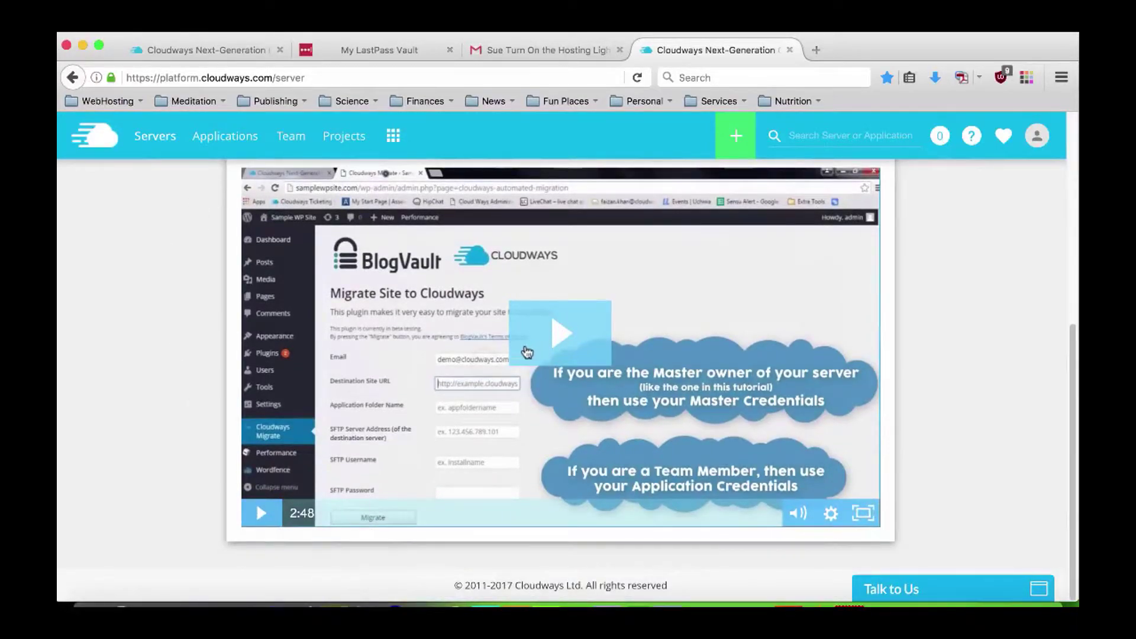
left_click(312, 512)
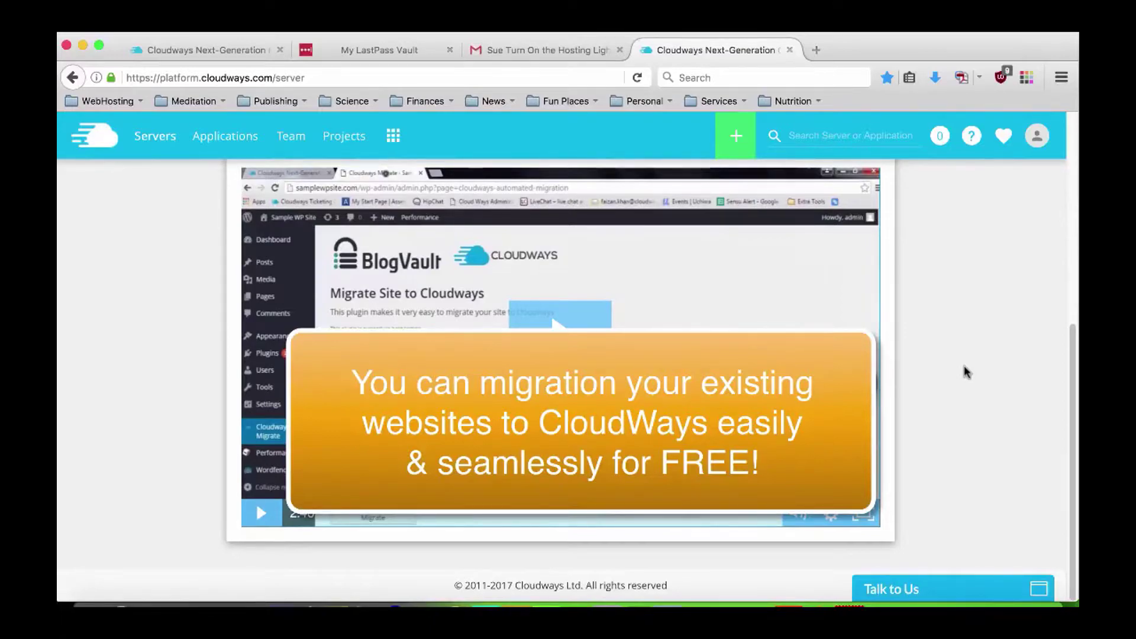
scroll(965, 373, "up", 6)
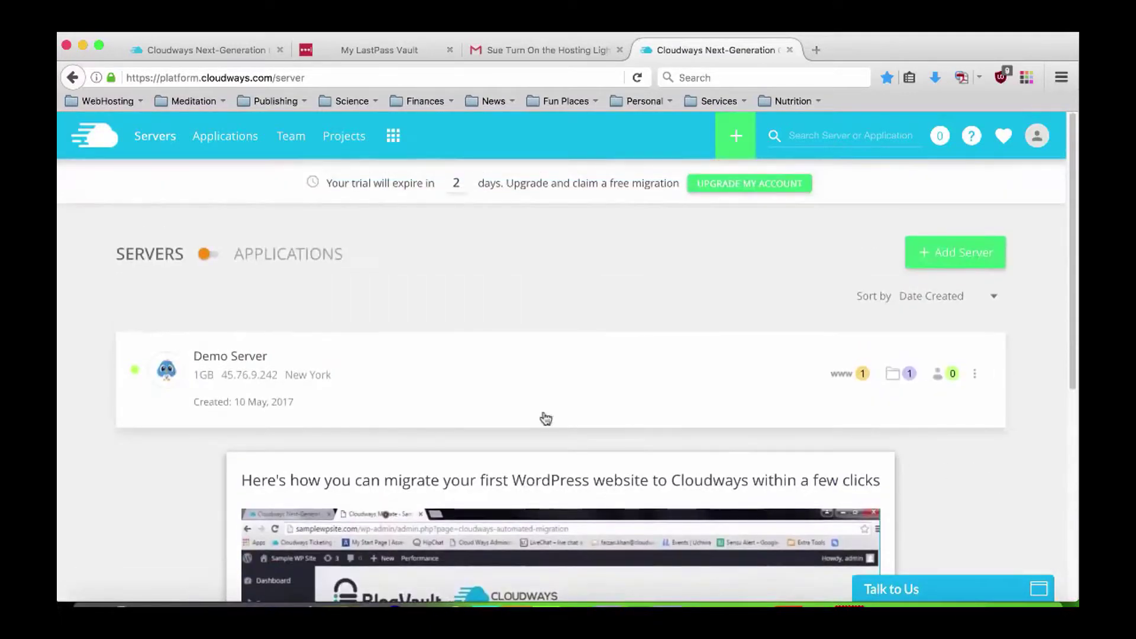
left_click(239, 361)
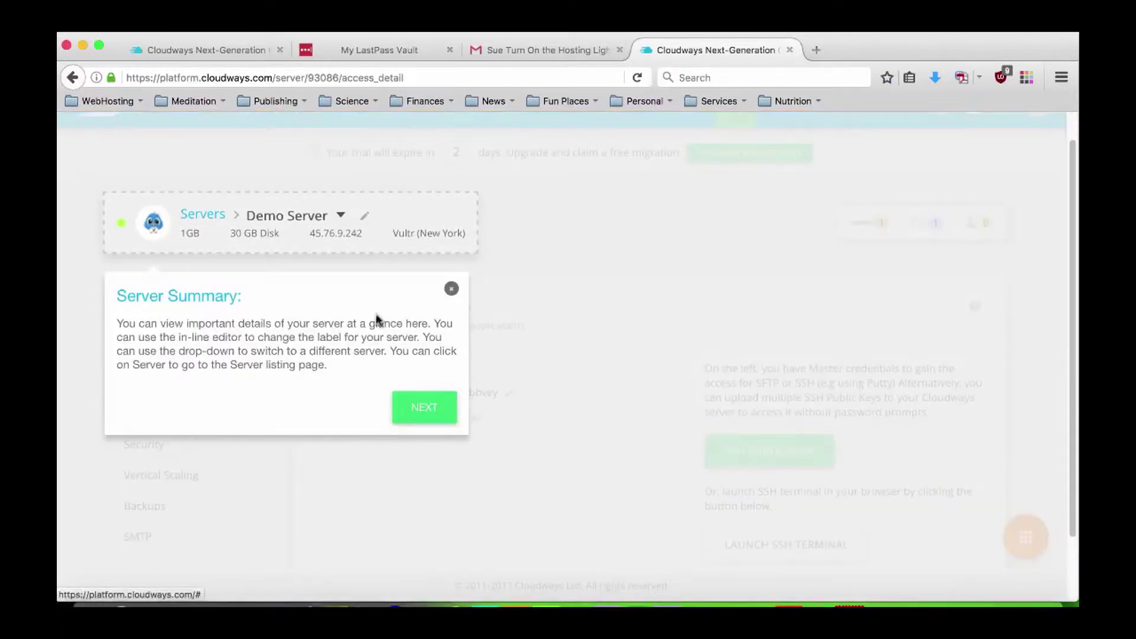
Step through the Server Summary, Navigation and Actions tour tips, then dismiss the tour.
left_click(422, 408)
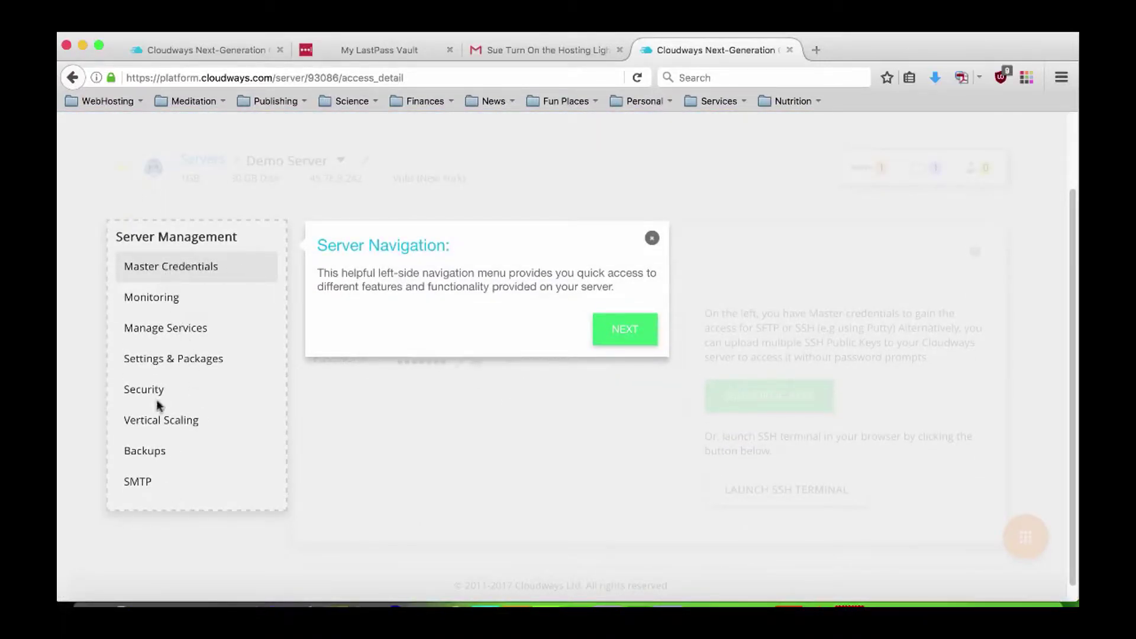
left_click(616, 335)
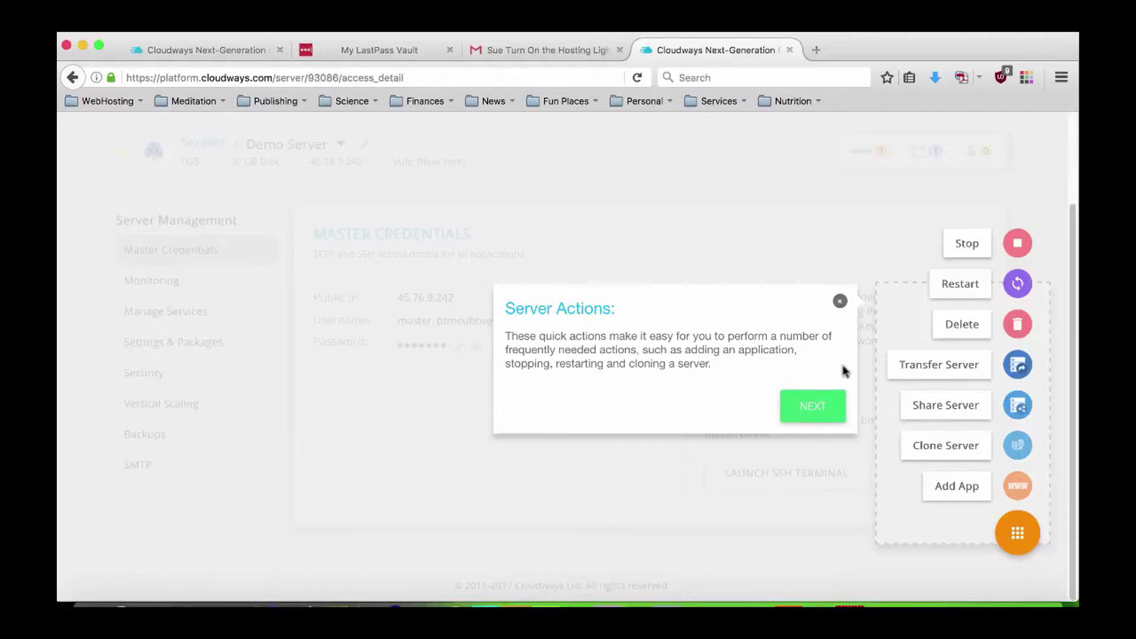
left_click(824, 414)
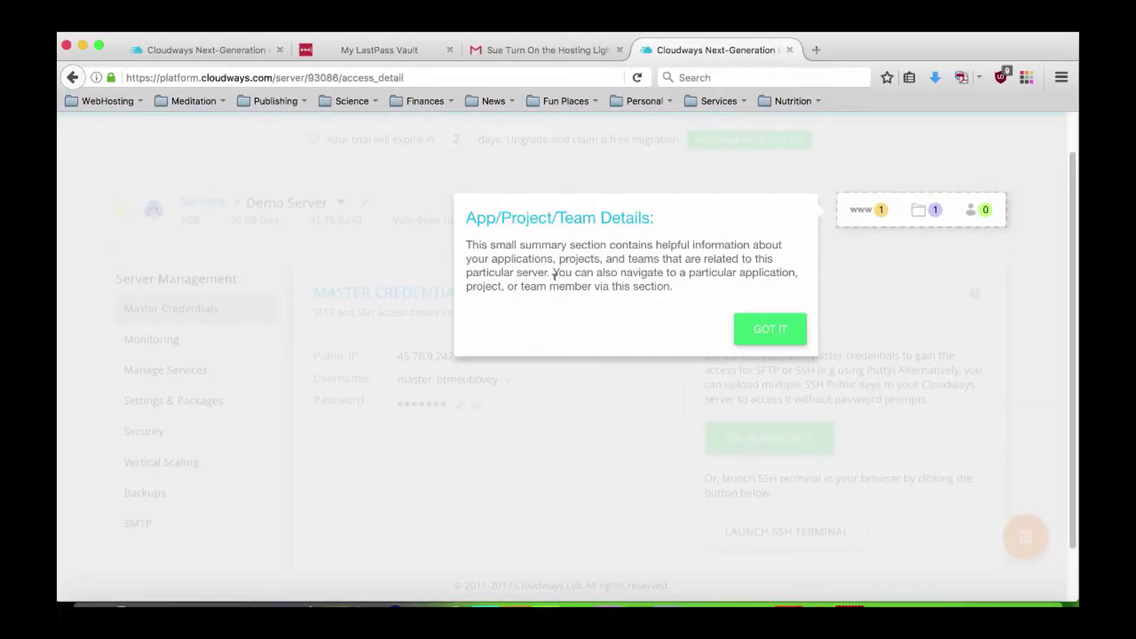
left_click(776, 327)
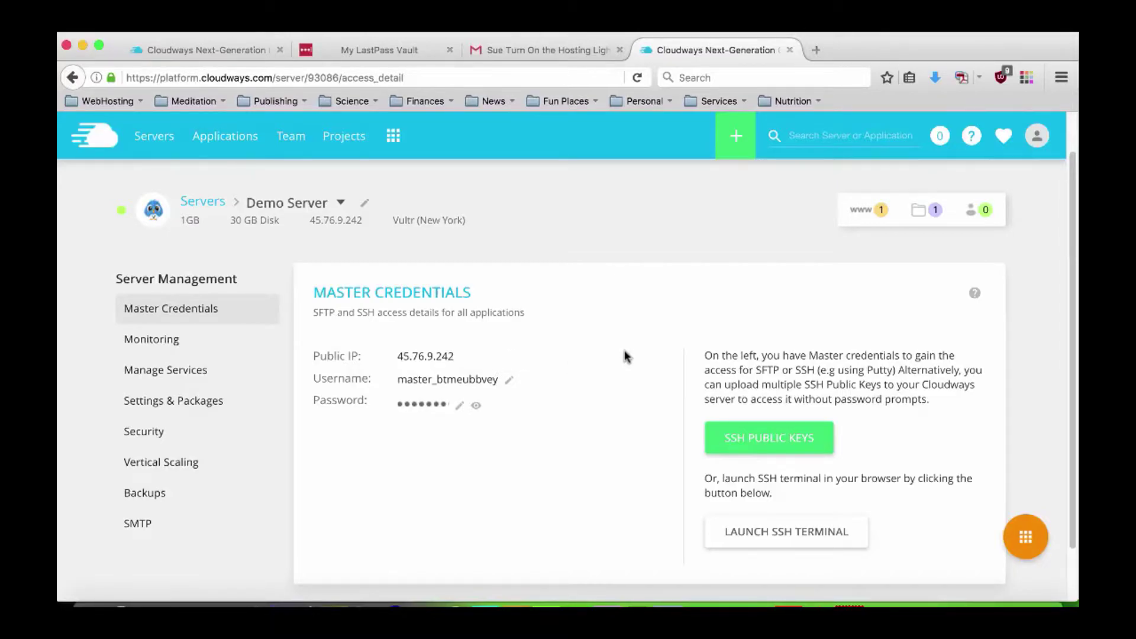
Paste the server's public IP 45.76.9.242 into a new TextEdit document at 24 pt.
left_click(398, 358)
key("super+c")
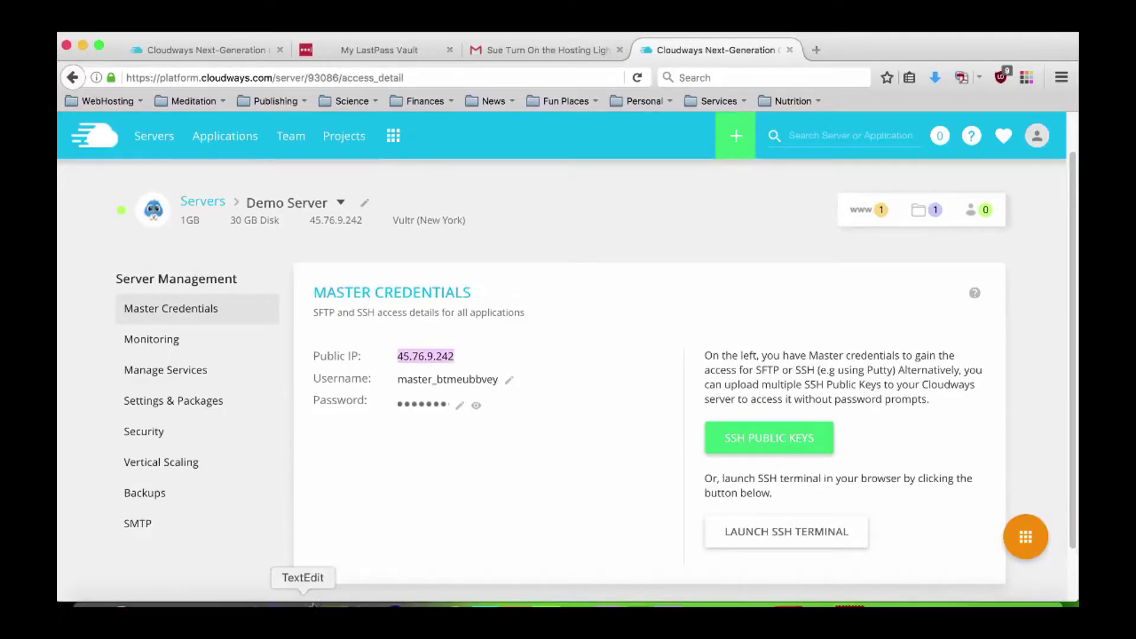
left_click(304, 603)
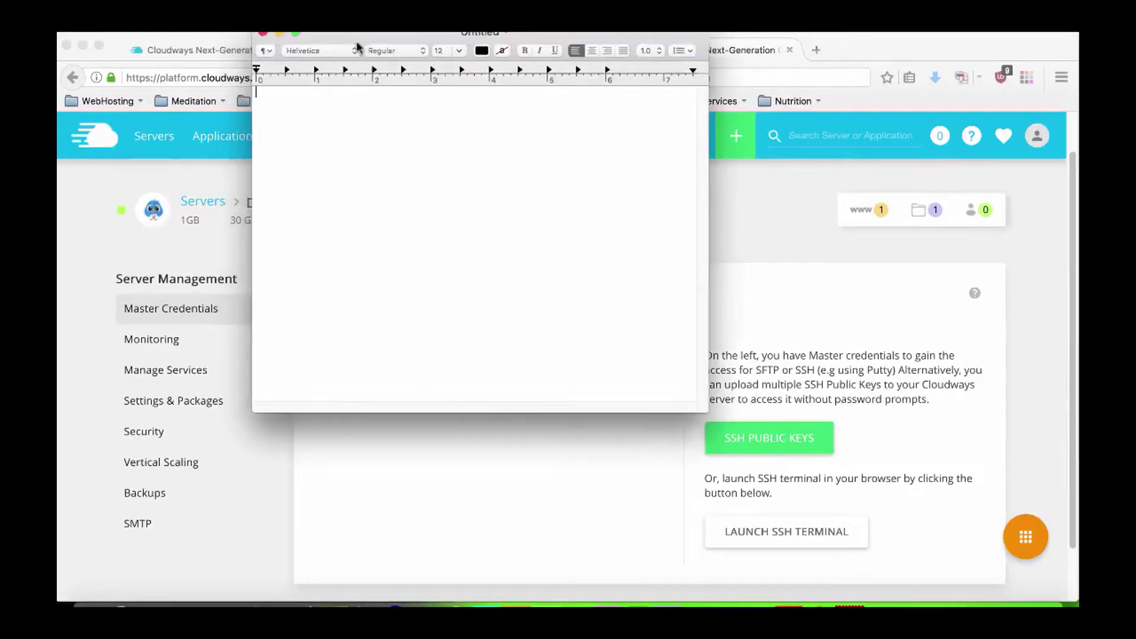
left_click_drag(349, 36, 698, 168)
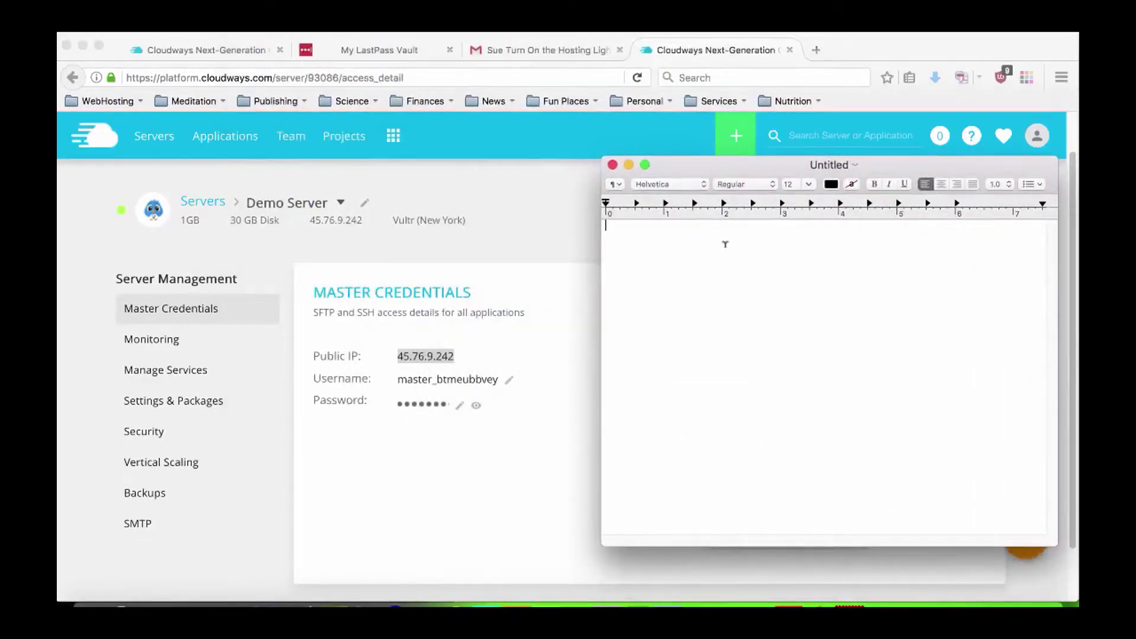
key("super+v")
left_click_drag(657, 236, 601, 236)
left_click(805, 184)
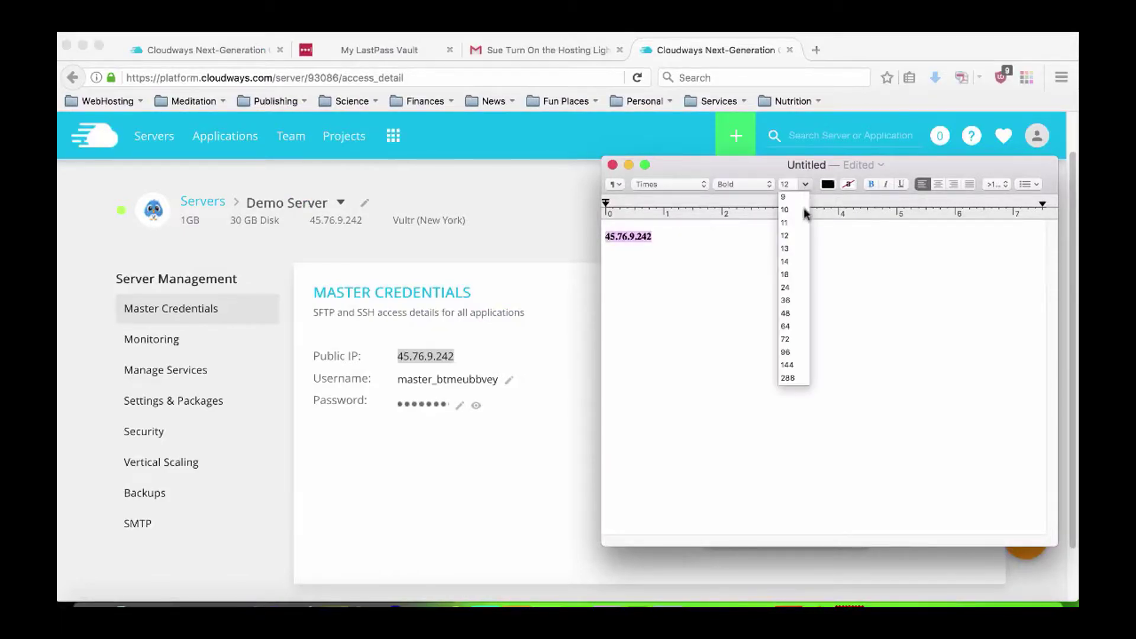
left_click(790, 287)
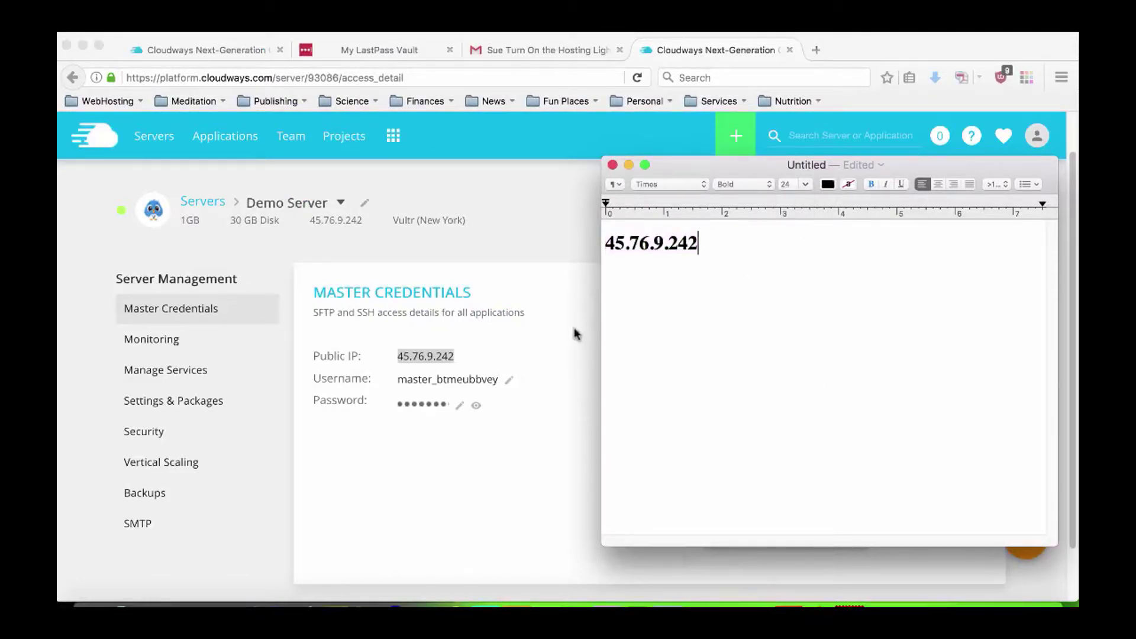
Add a 'User name' label followed by the copied server username at 24 pt.
left_click(567, 333)
left_click_drag(396, 379, 495, 385)
right_click(491, 384)
left_click(502, 384)
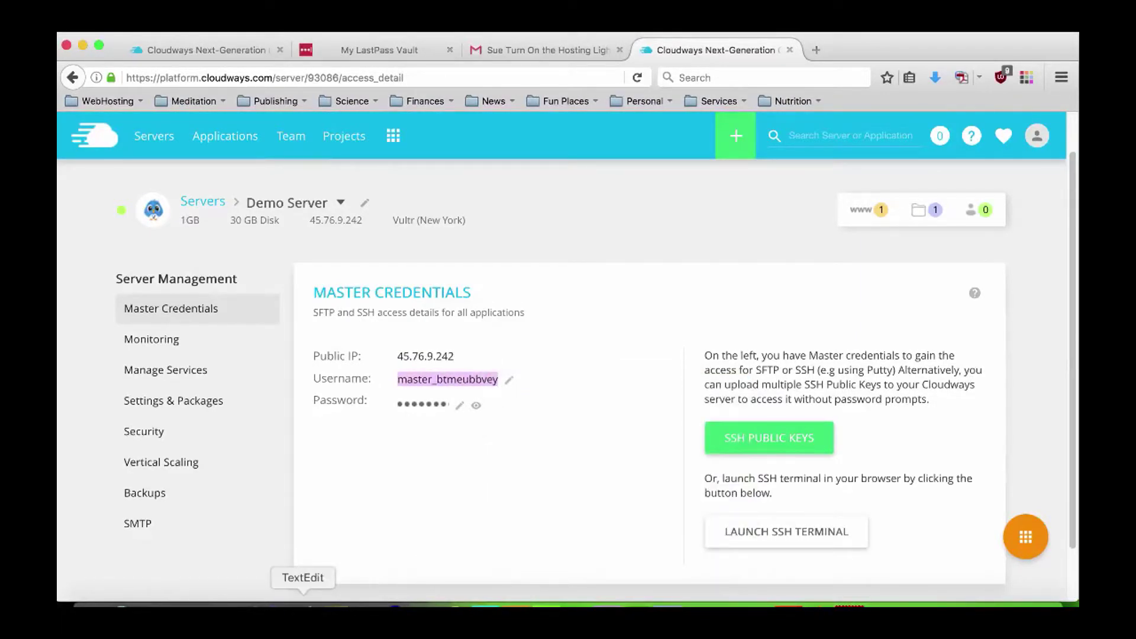
left_click(303, 599)
type("User name")
key("Return")
key("super+v")
key("Return")
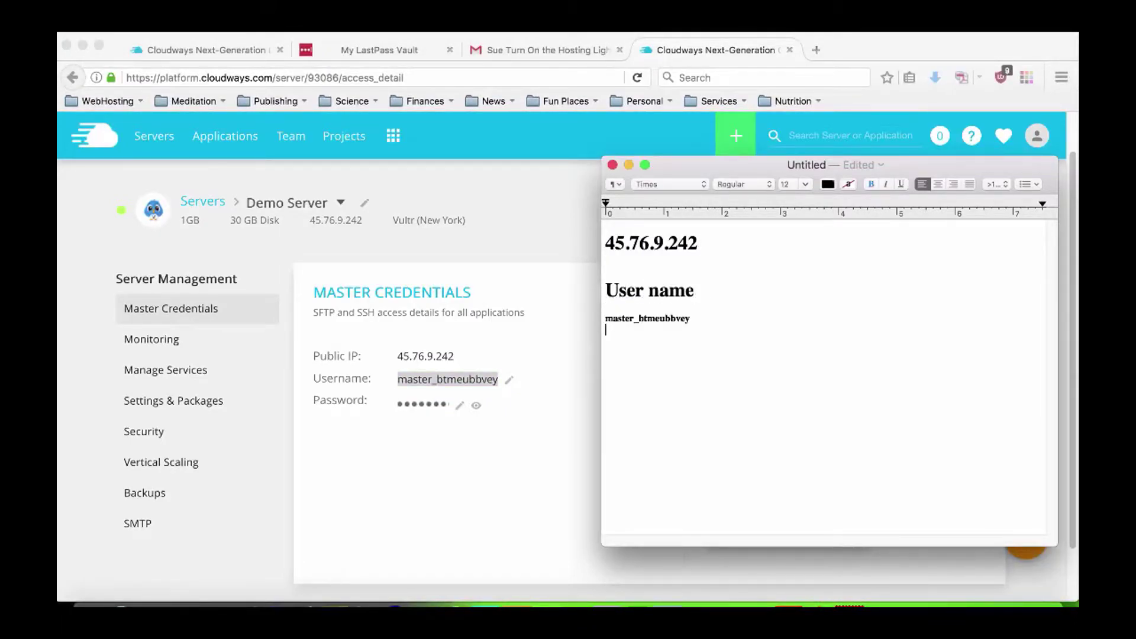
left_click_drag(704, 319, 606, 315)
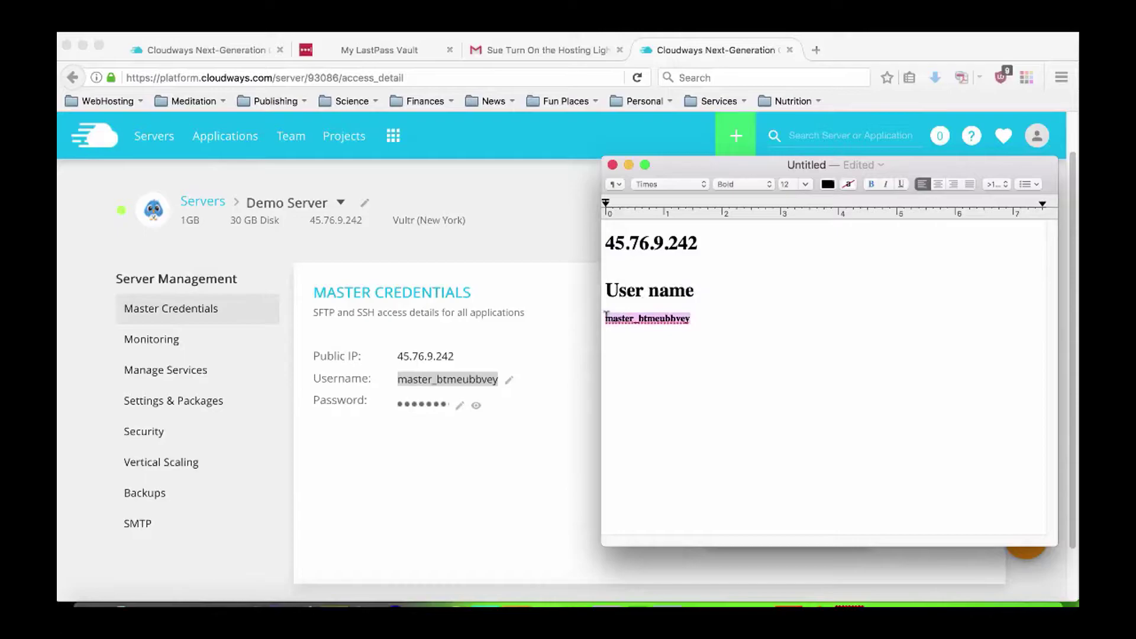
left_click(805, 184)
left_click(786, 287)
left_click(789, 321)
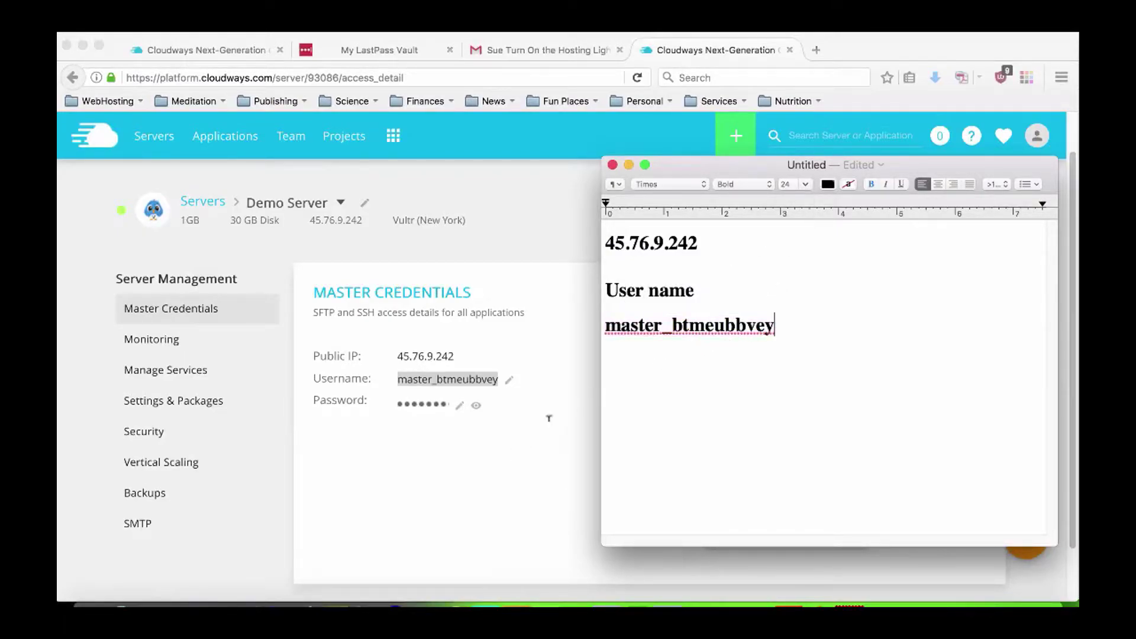
Add a 'Password' label followed by the revealed server password at 24 pt.
left_click(802, 332)
key("Return")
type("password")
key("Return")
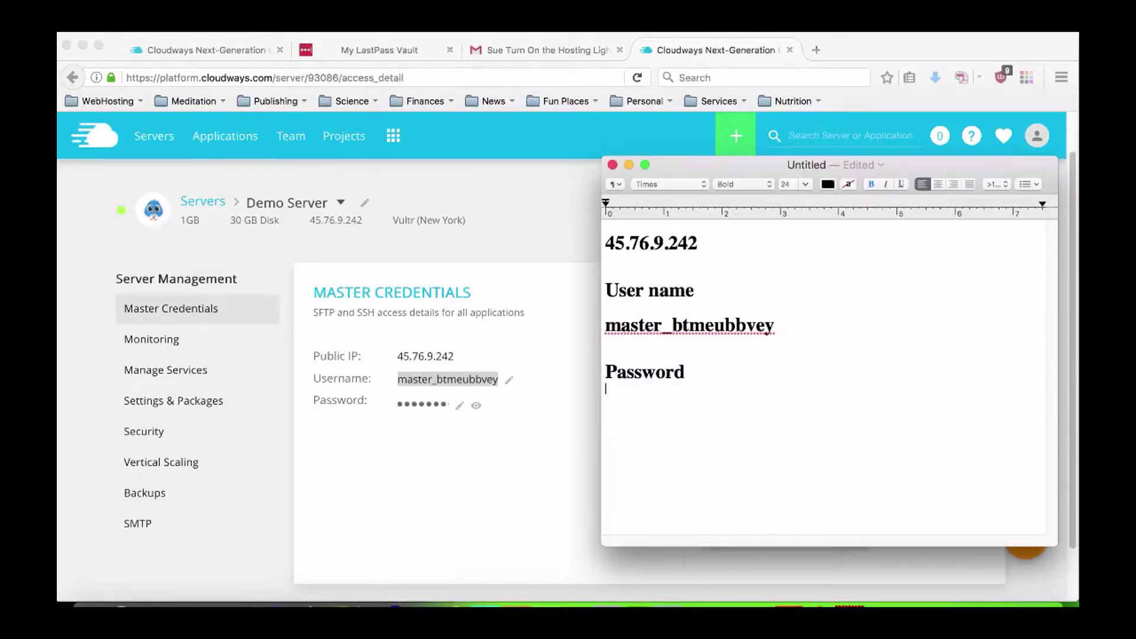
left_click(517, 480)
left_click(476, 405)
left_click_drag(399, 406, 449, 406)
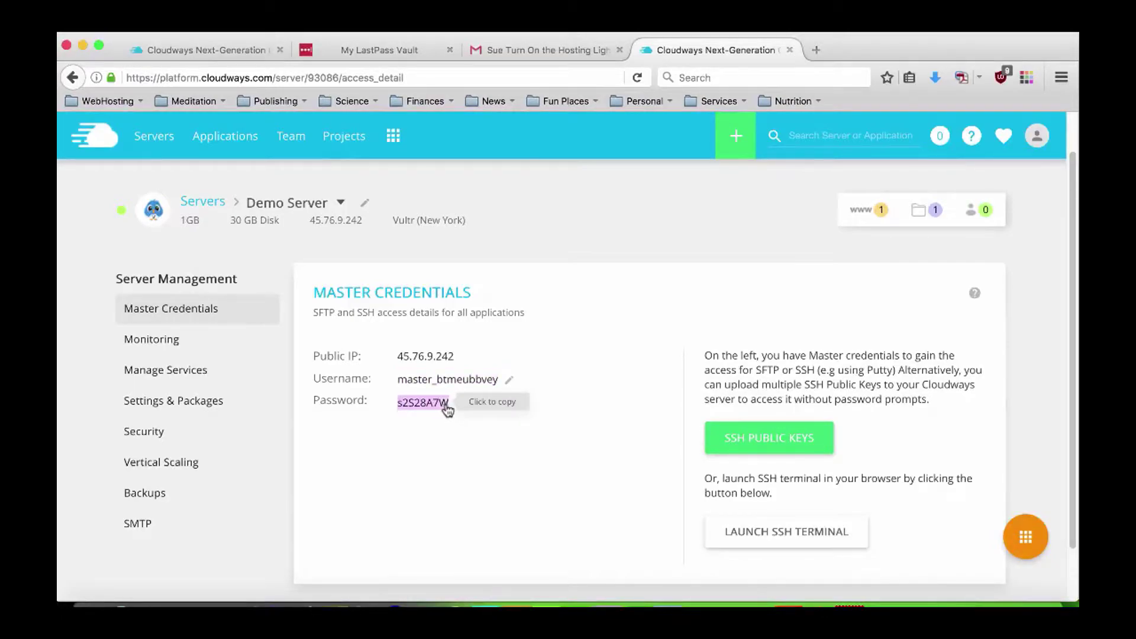
right_click(440, 408)
left_click(452, 412)
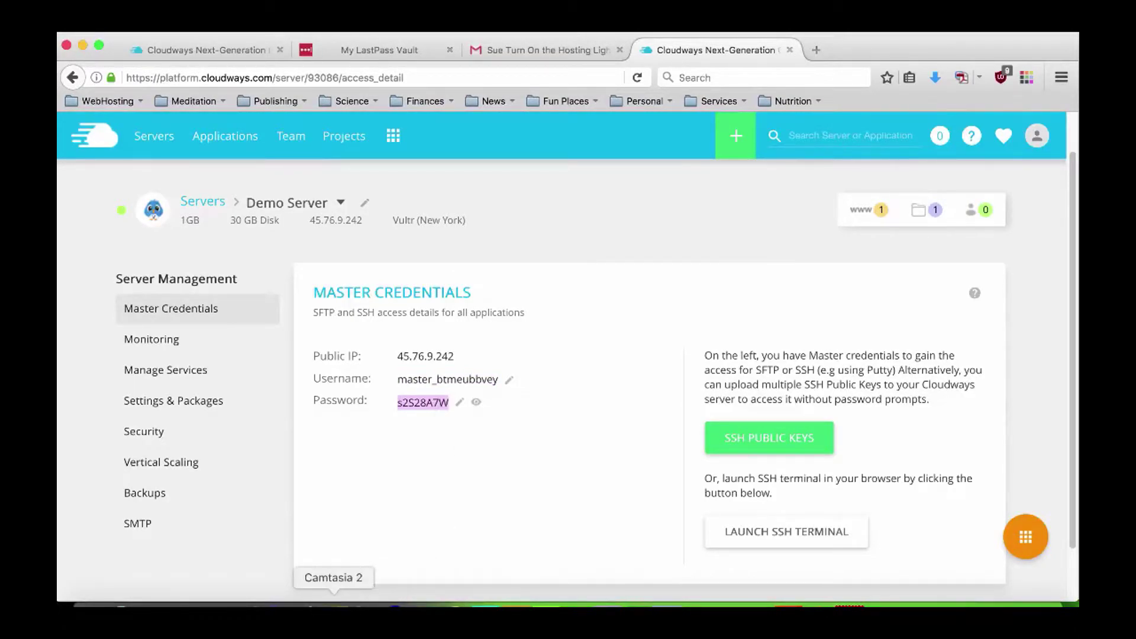
left_click(346, 596)
key("super+v")
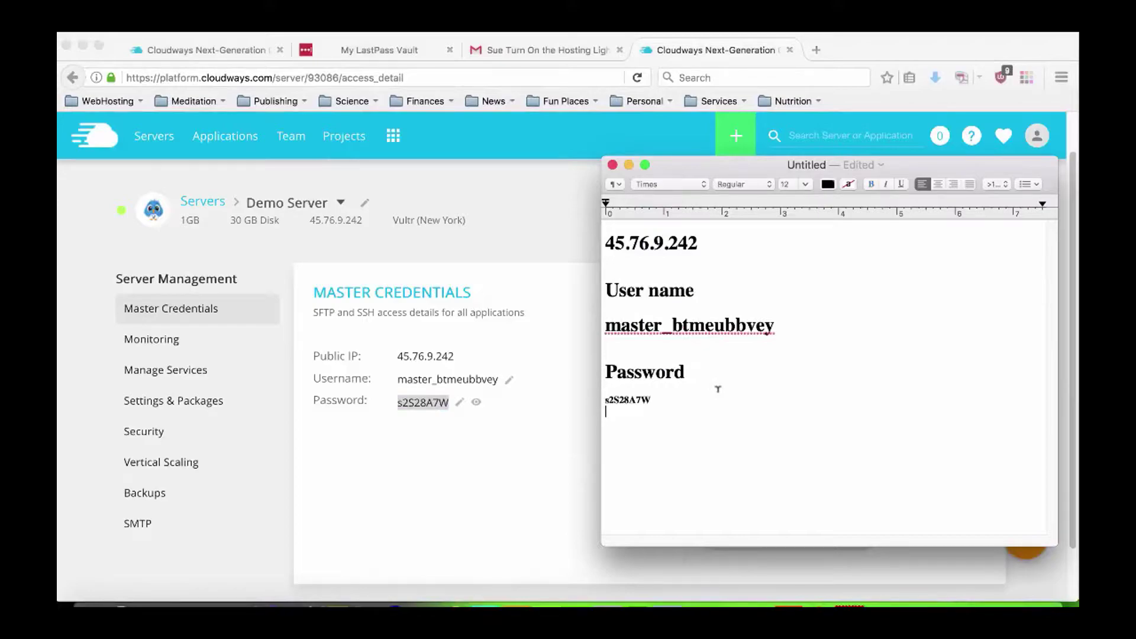
left_click_drag(662, 394, 597, 385)
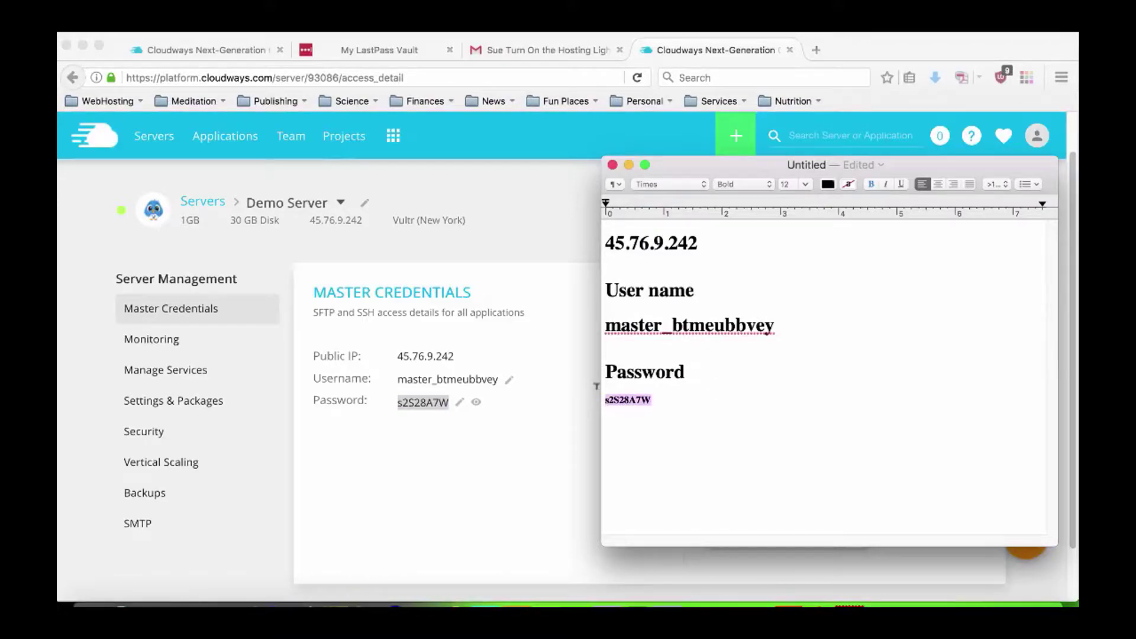
left_click(805, 184)
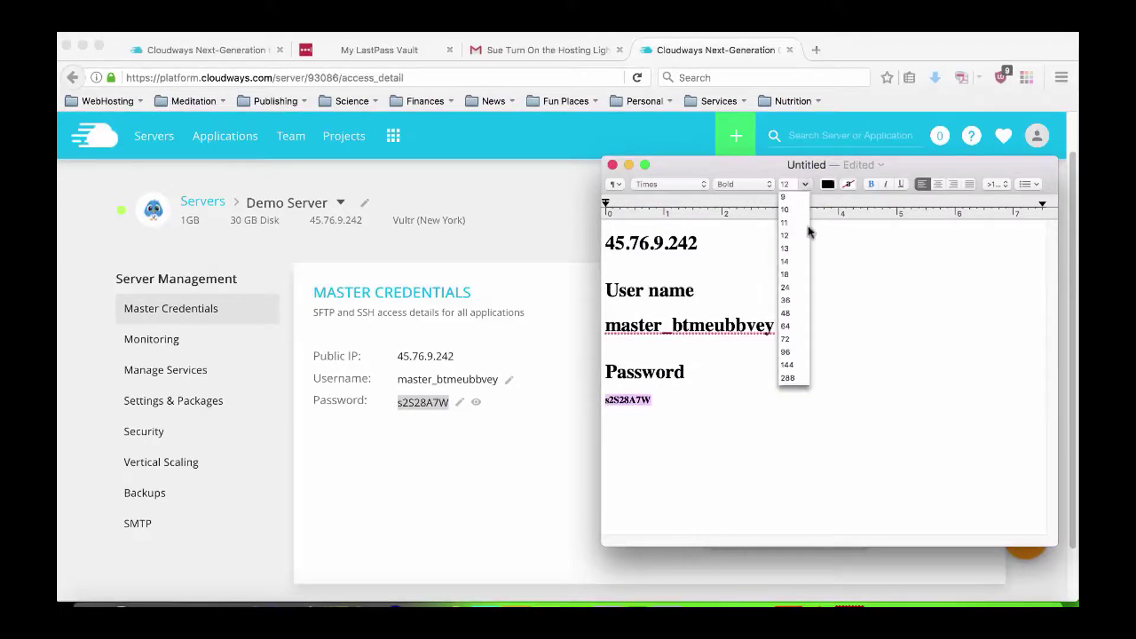
left_click(716, 401)
Add a 'Server IP' label above the IP address at the top of the notes.
key("super+Up")
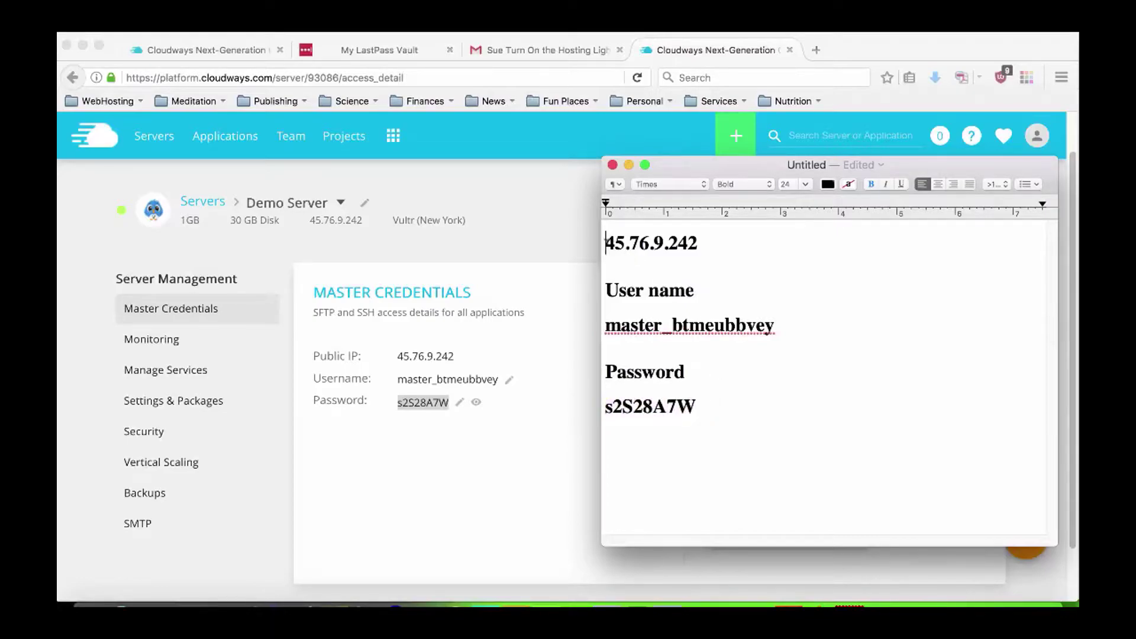
type("Server IP")
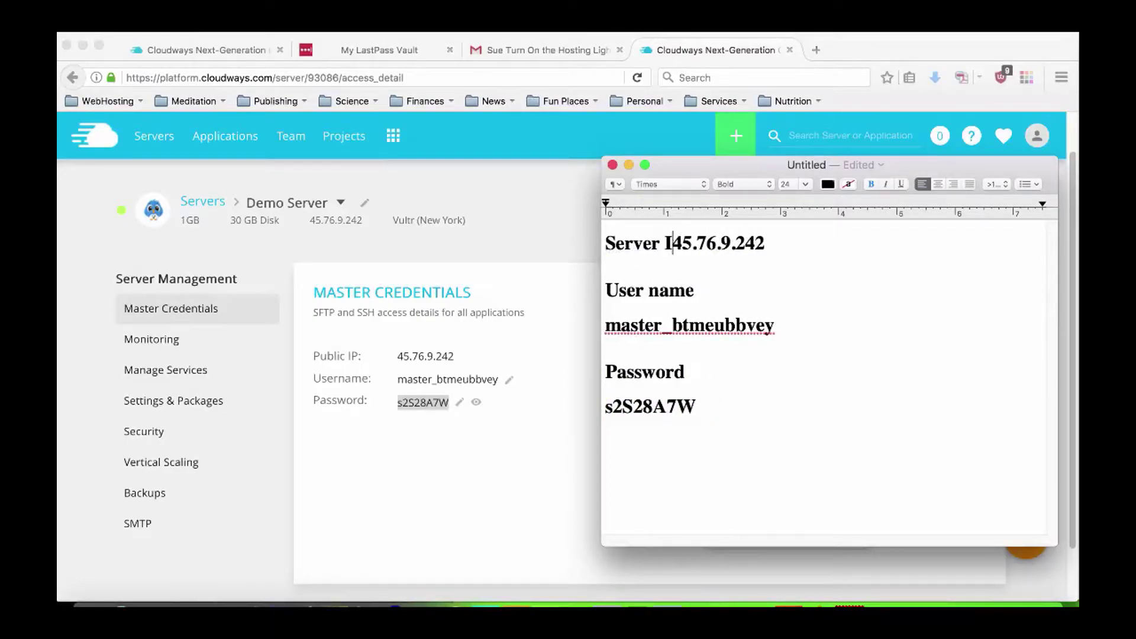
key("Return")
left_click(705, 438)
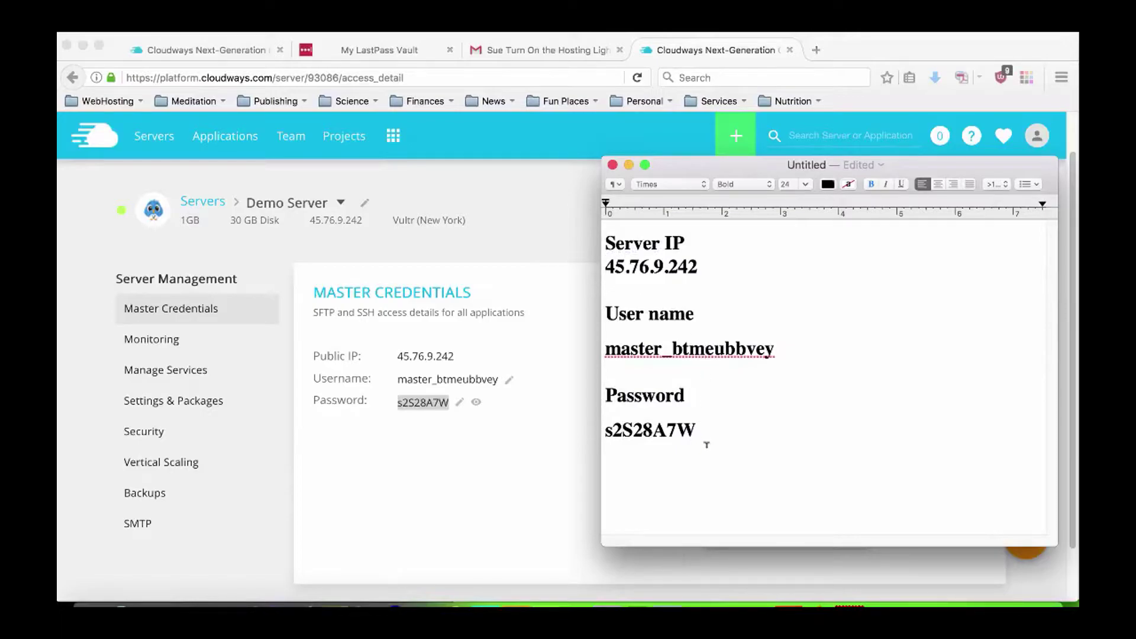
left_click(557, 237)
left_click(557, 237)
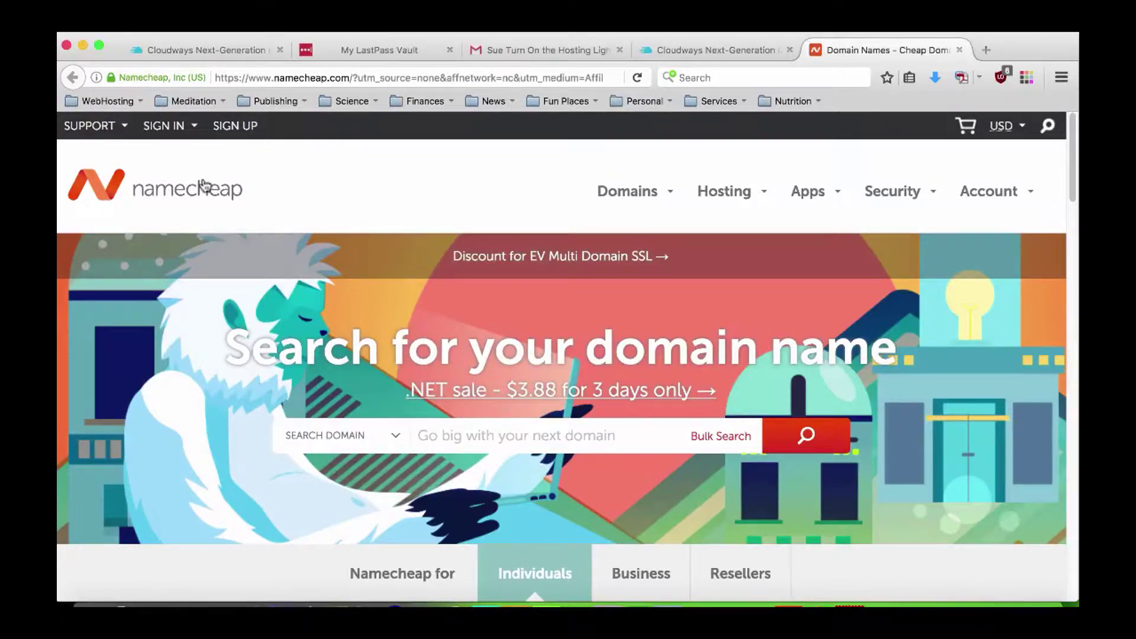
Sign in to Namecheap with the LastPass-filled credentials to reach the account Dashboard.
left_click(189, 127)
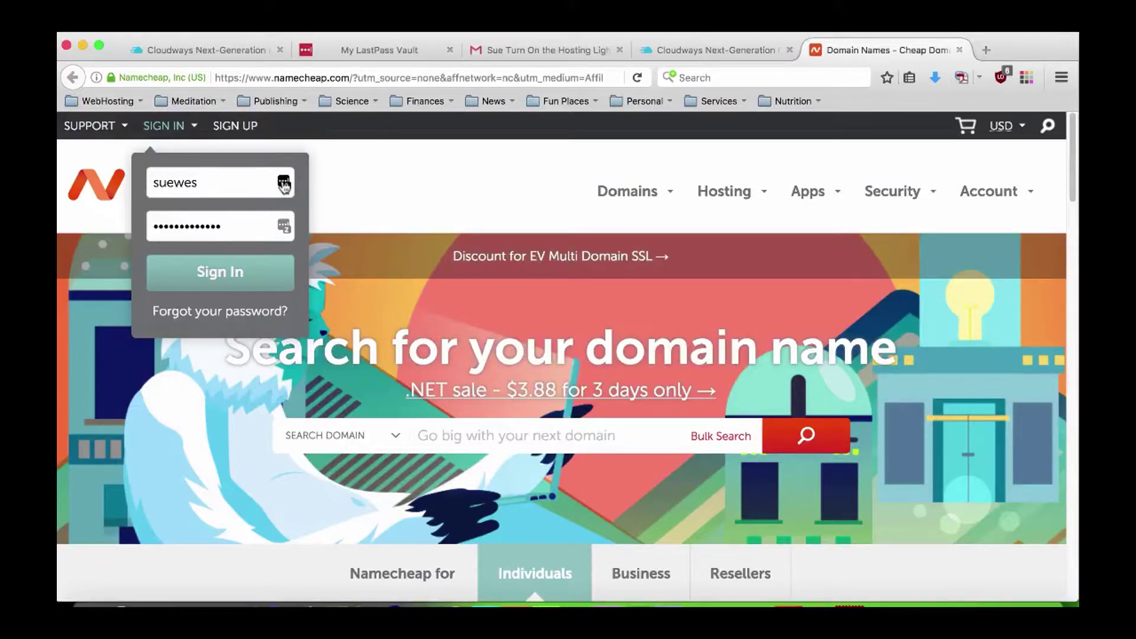
left_click(205, 183)
left_click(228, 271)
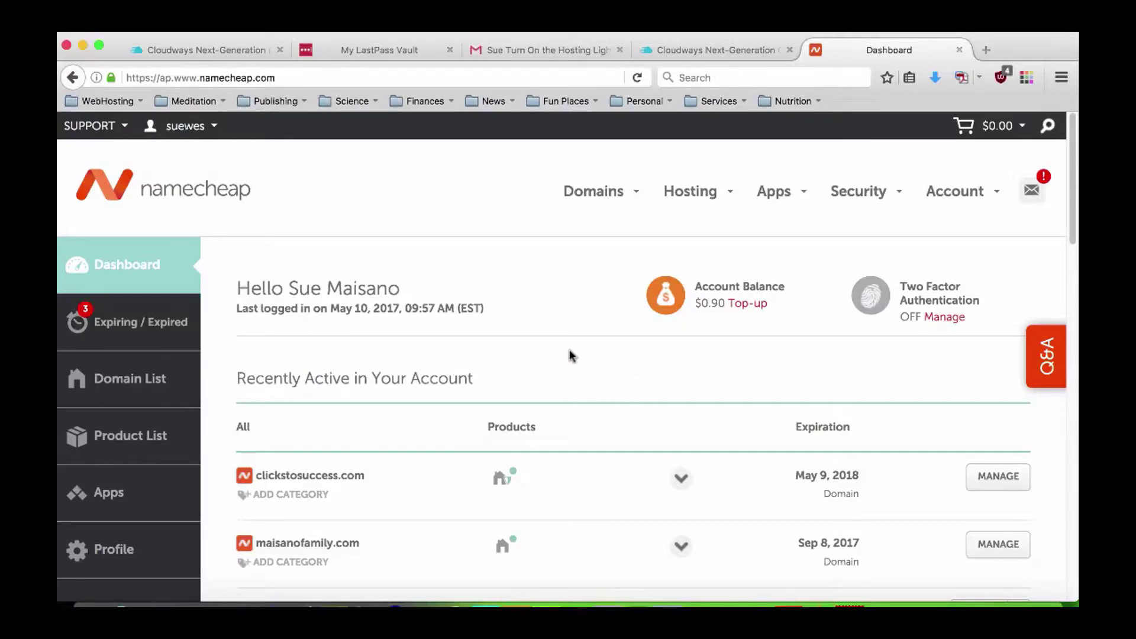
mouse_move(604, 195)
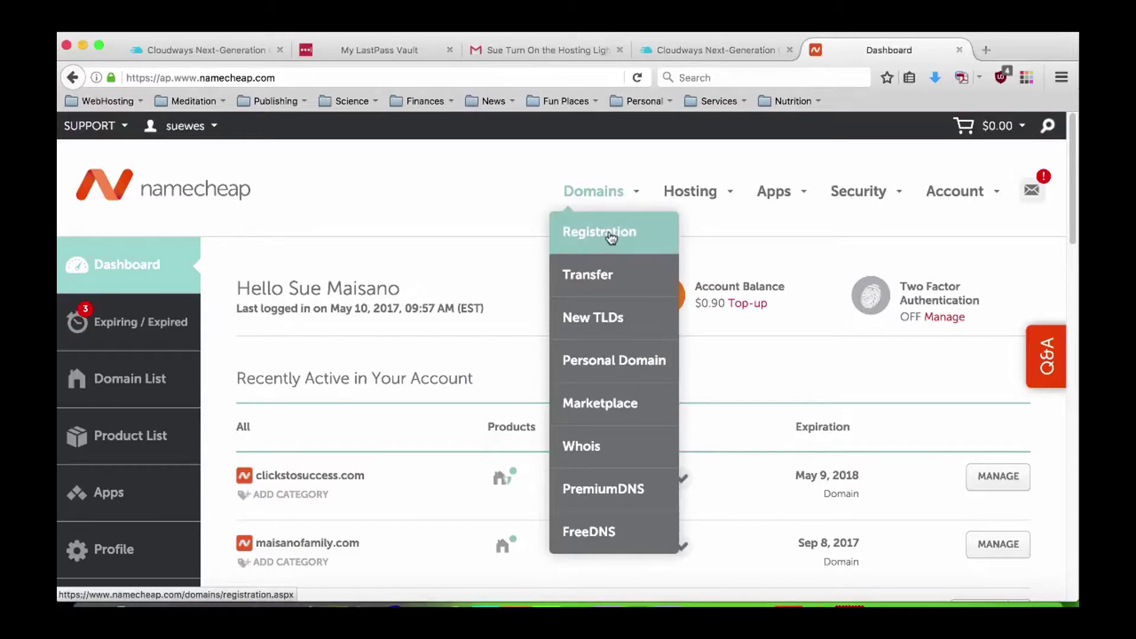
Search Domains > Registration for mindrealities.com.
left_click(611, 237)
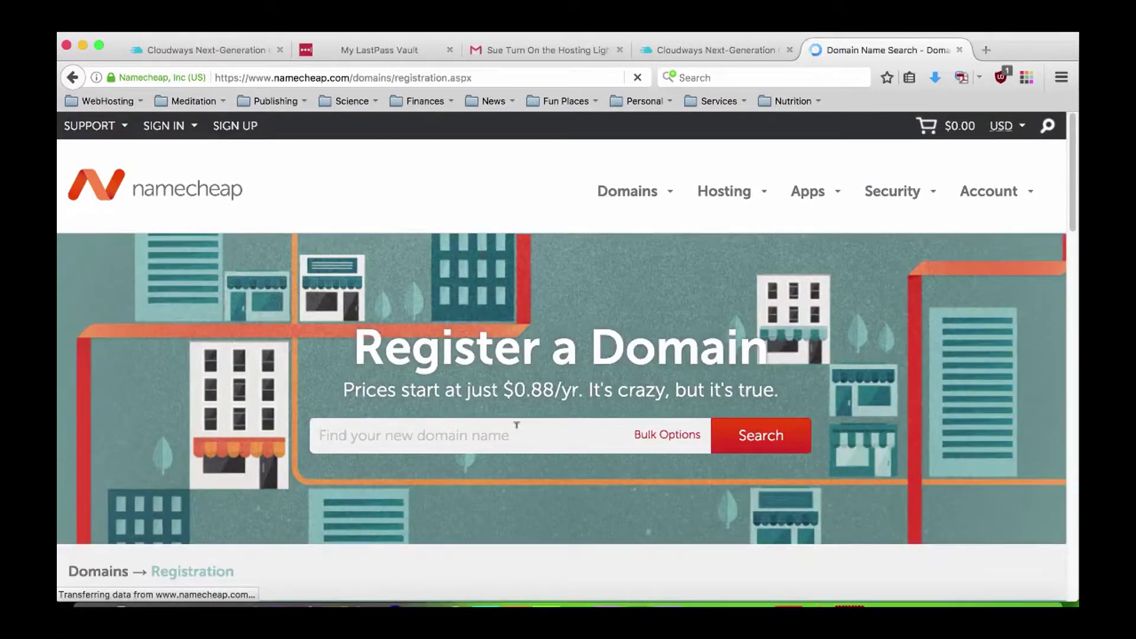
left_click(509, 433)
scroll(455, 390, "down", 2)
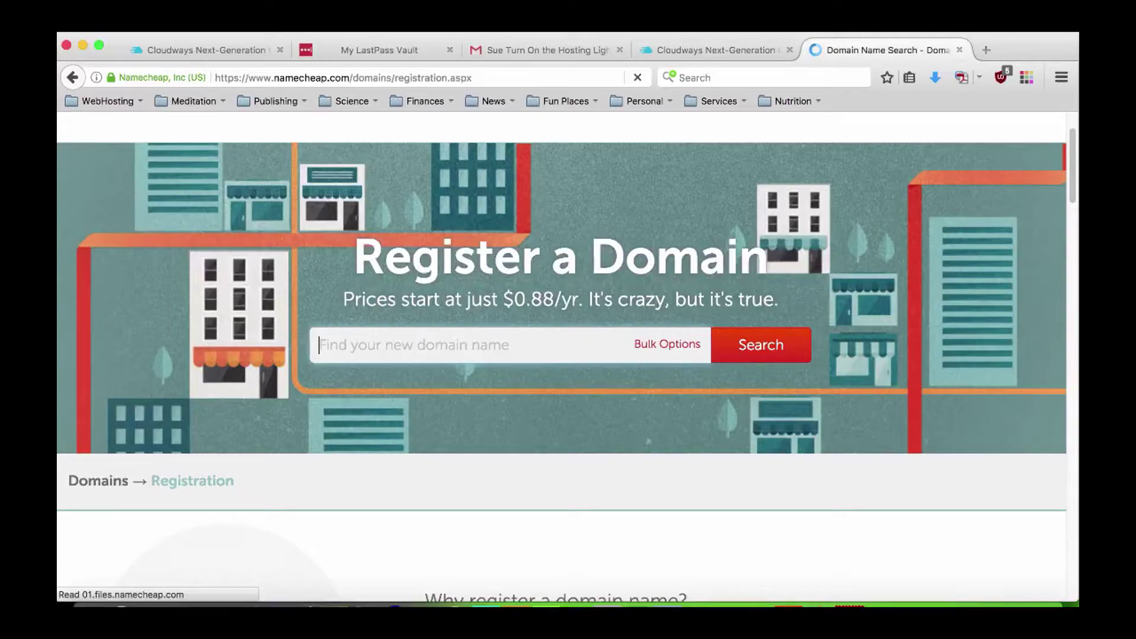
type("mindr")
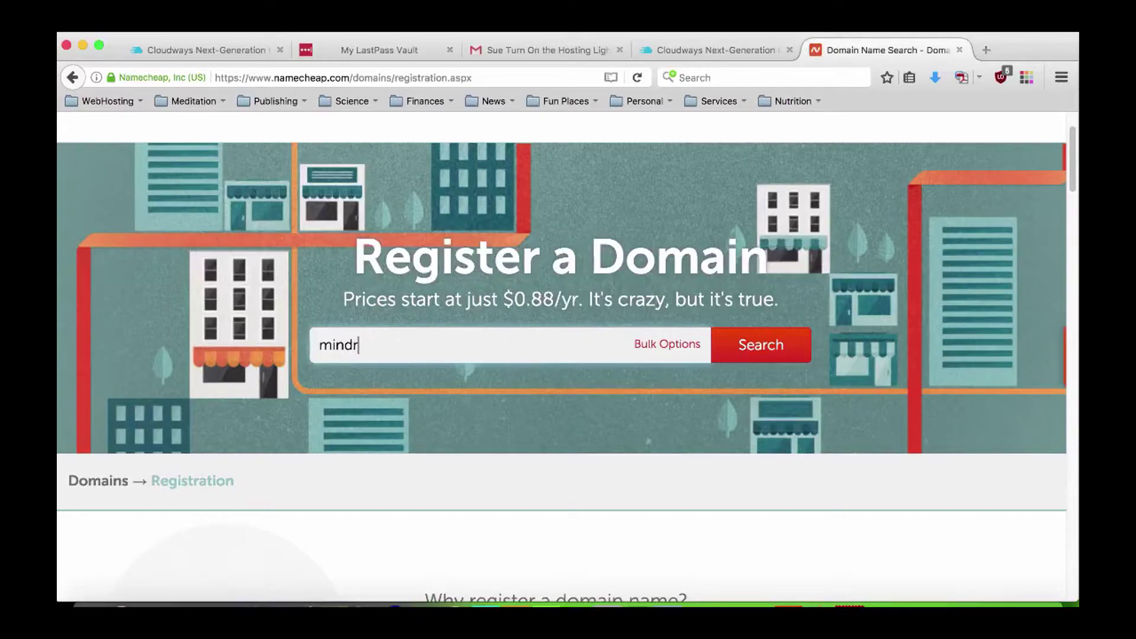
type("ealities.com")
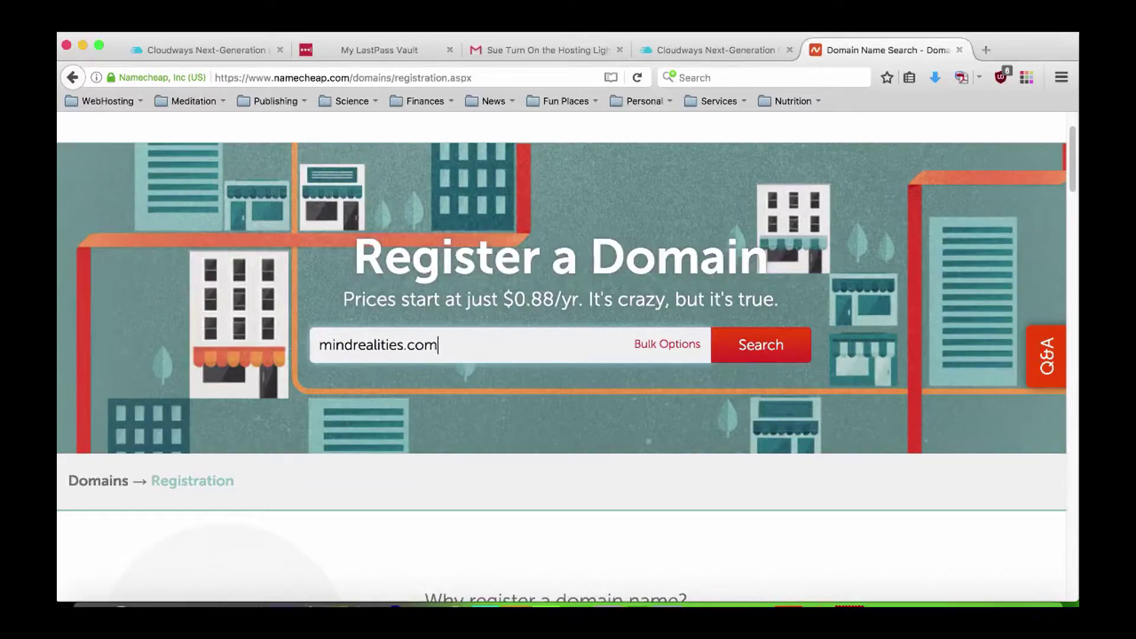
left_click(353, 345)
type("-")
key("BackSpace")
left_click(460, 341)
left_click_drag(407, 343, 436, 343)
left_click(442, 341)
left_click(762, 348)
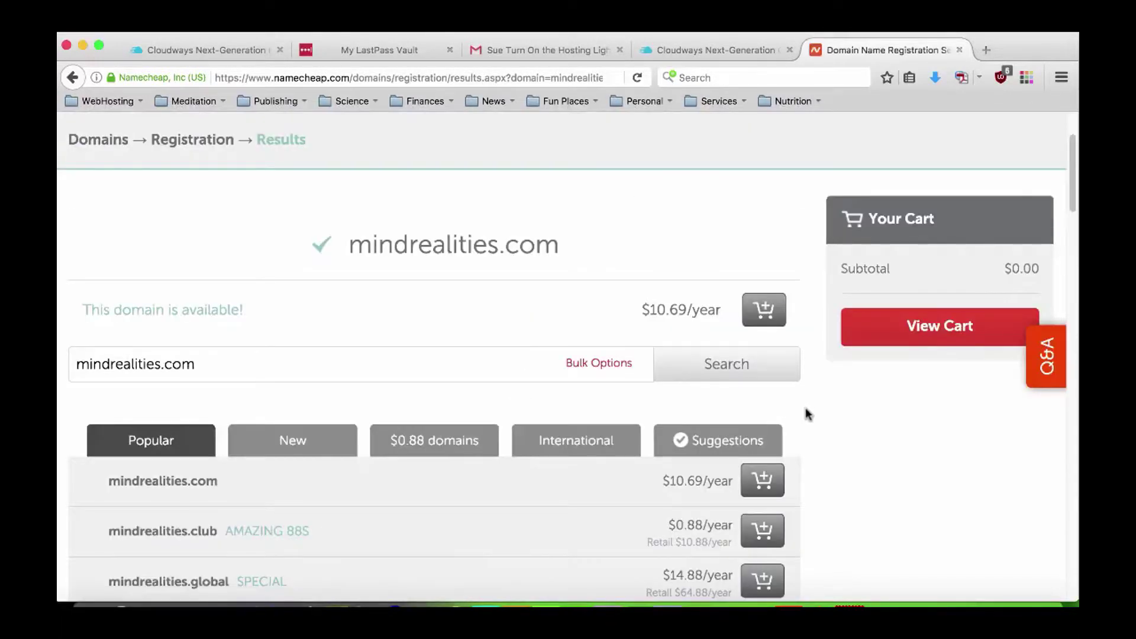
Browse the results: mindrealities.com at $10.69/year, alternatives like .club at $0.88/year.
scroll(806, 414, "down", 3)
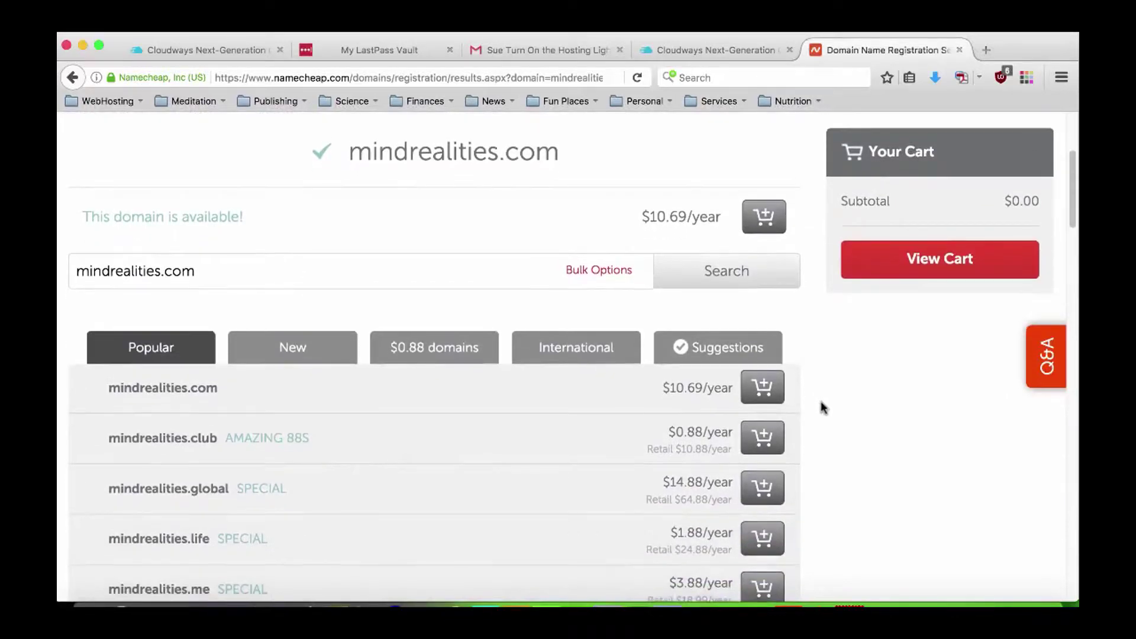
scroll(190, 432, "down", 2)
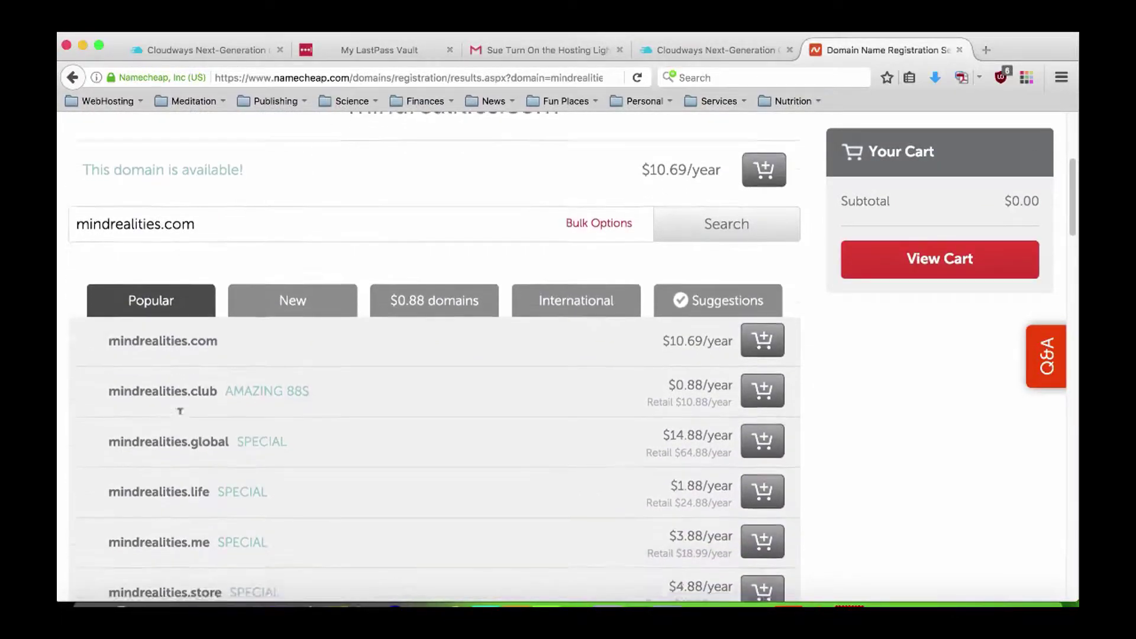
scroll(180, 410, "down", 1)
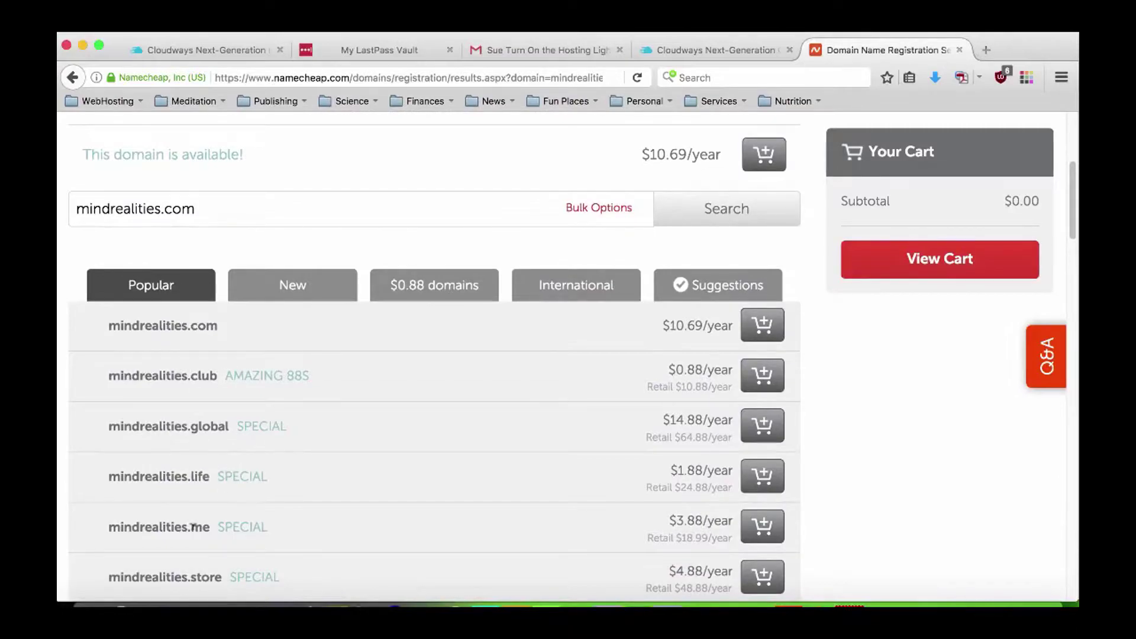
scroll(221, 559, "down", 2)
scroll(230, 552, "down", 6)
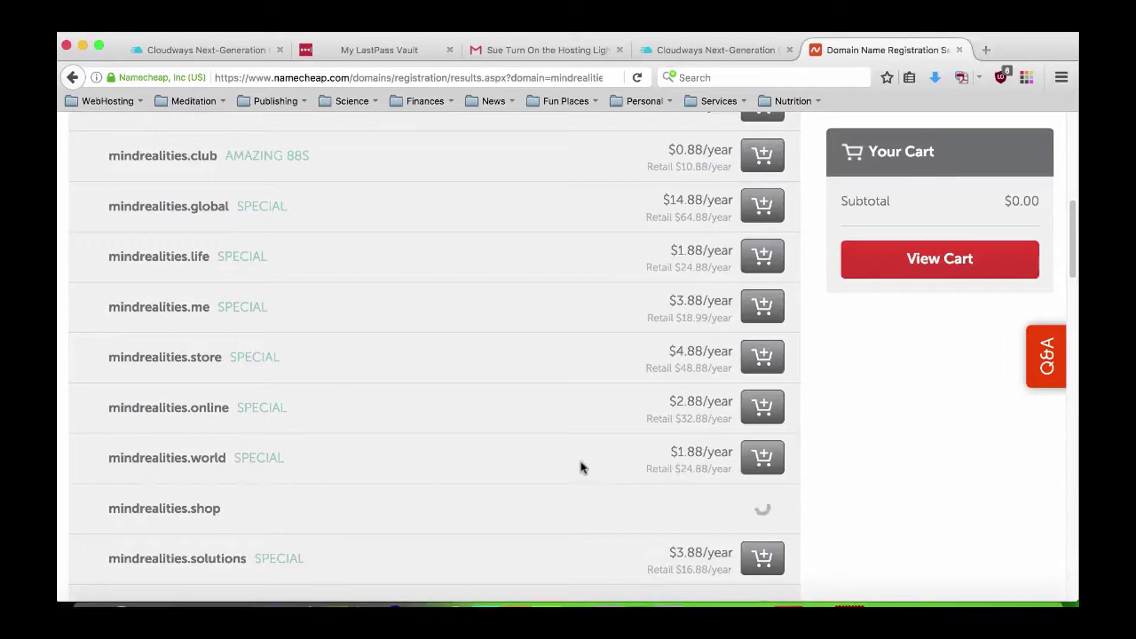
scroll(510, 464, "down", 8)
scroll(509, 457, "up", 20)
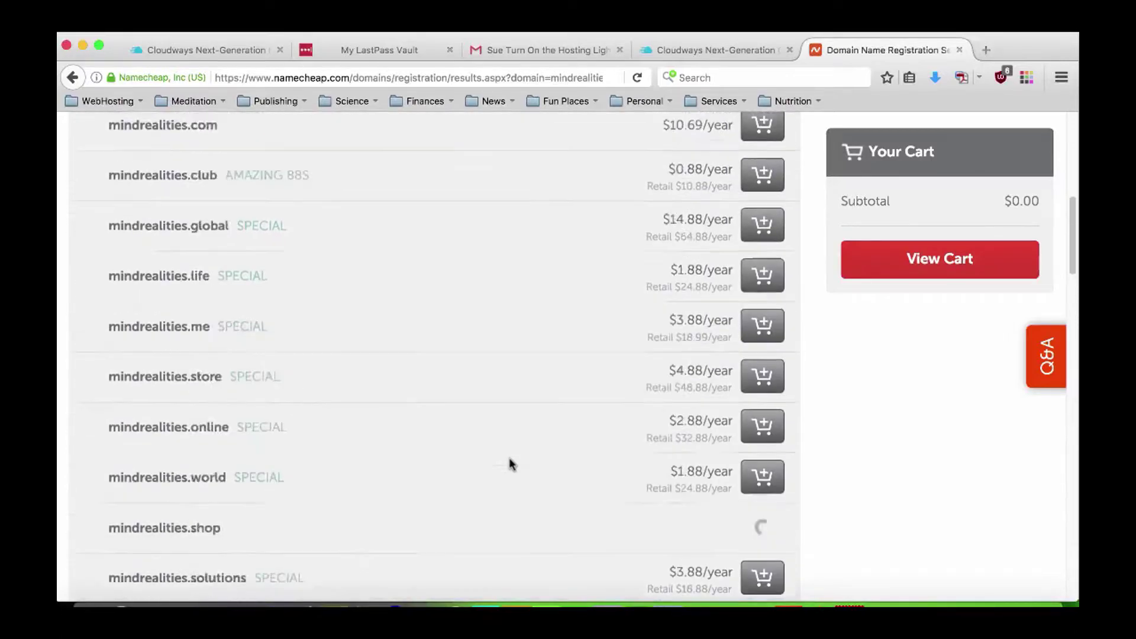
scroll(263, 518, "down", 2)
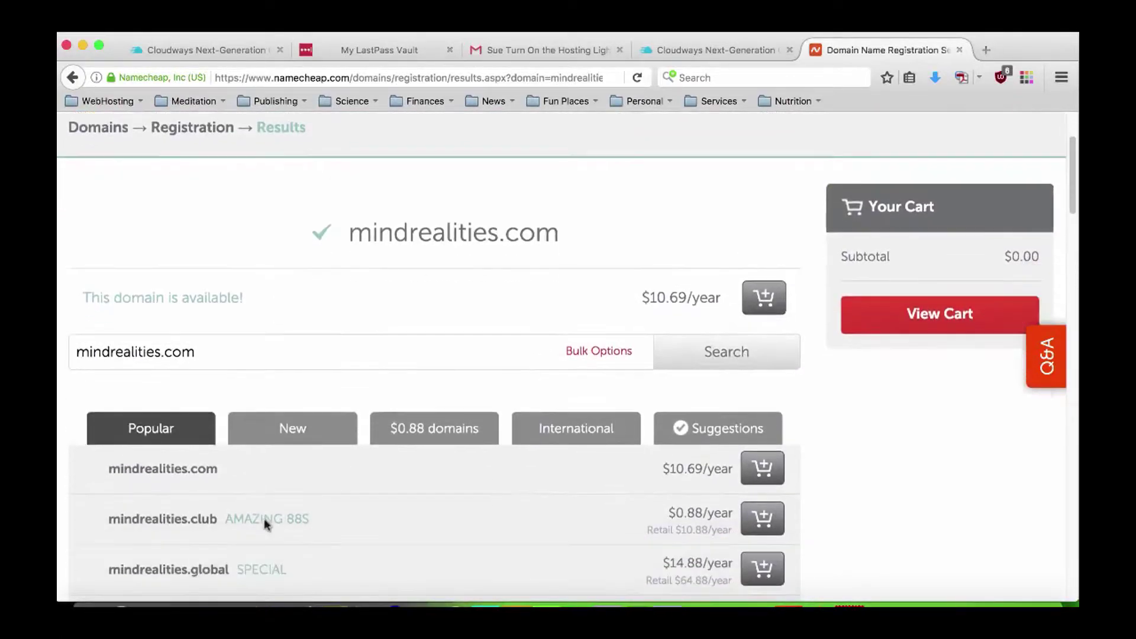
scroll(413, 486, "down", 1)
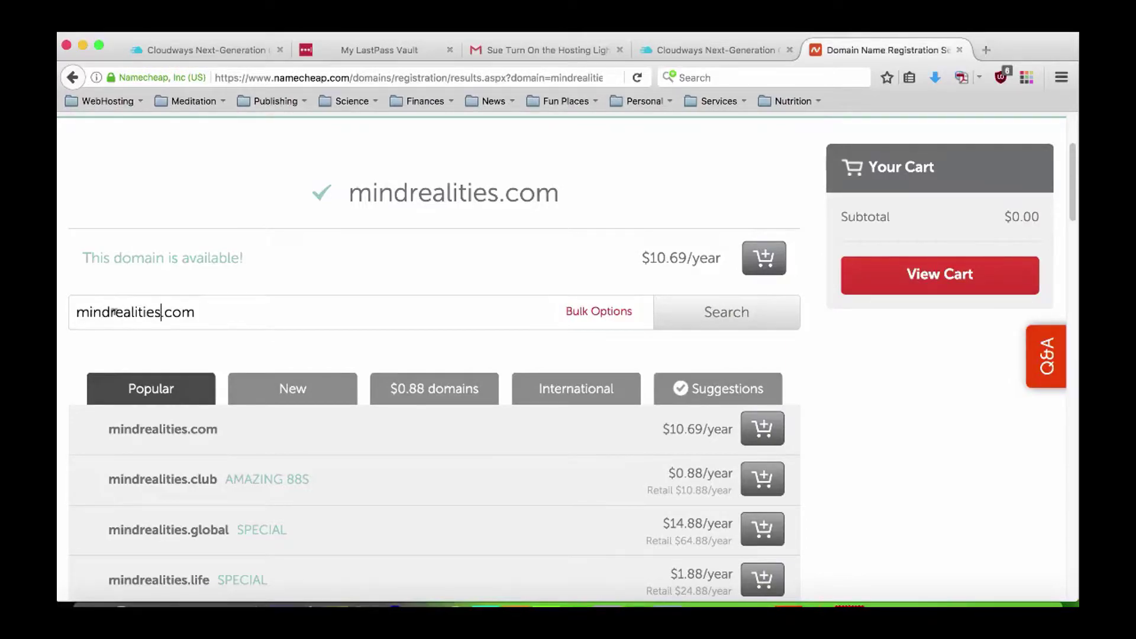
type("now")
key("BackSpace")
key("BackSpace")
key("BackSpace")
scroll(842, 419, "down", 2)
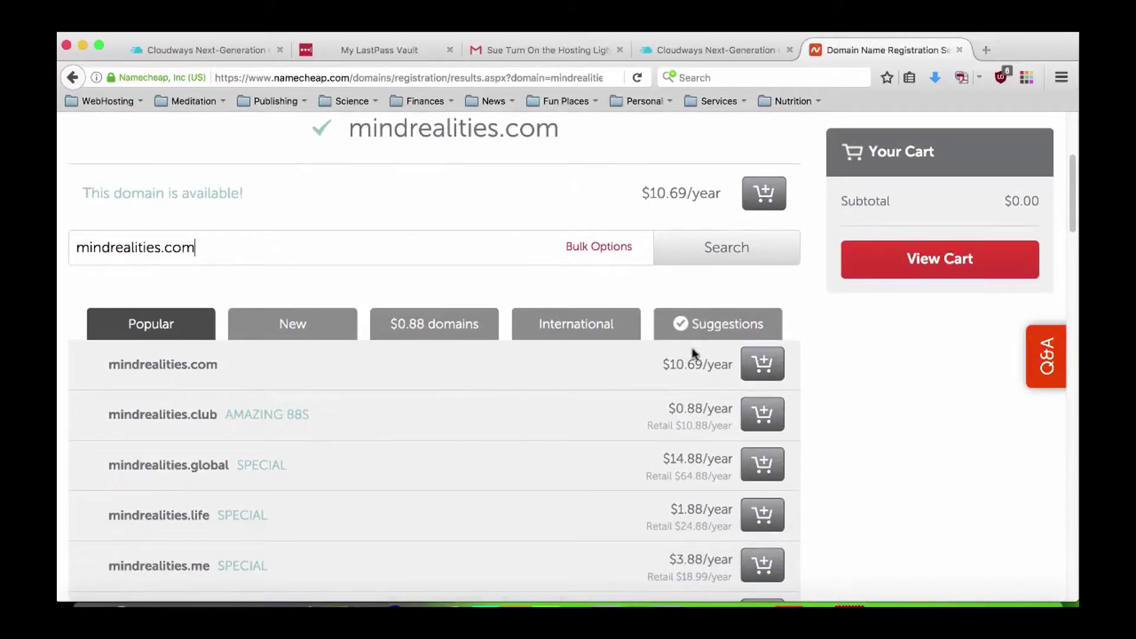
Add mindrealities.com ($10.87) to the Namecheap cart and check out with the default account card.
left_click(763, 368)
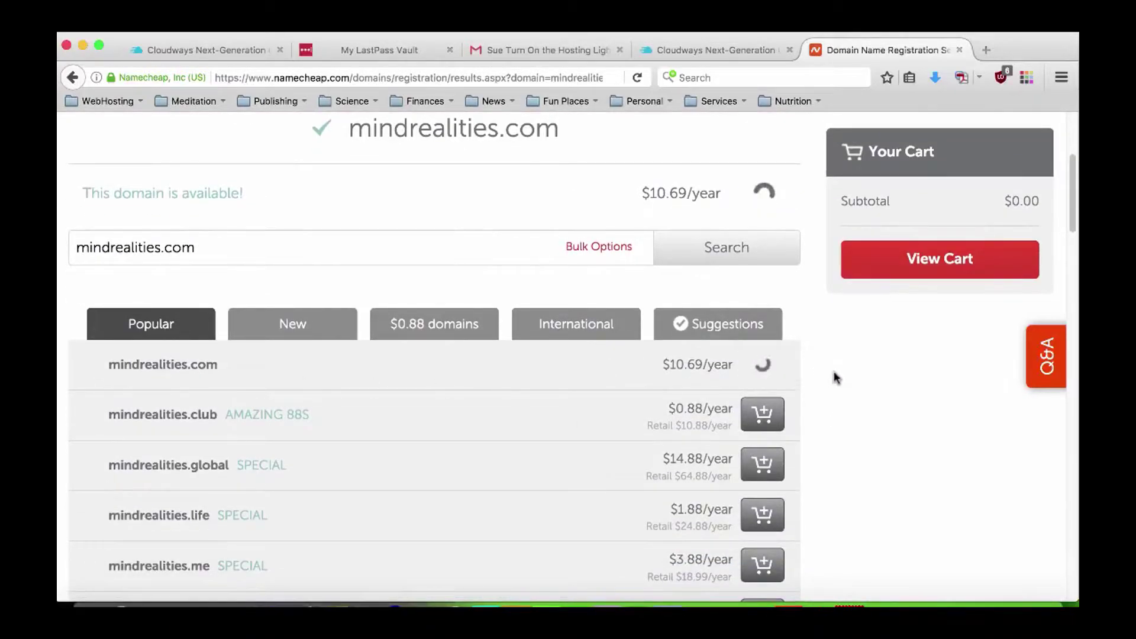
left_click(934, 353)
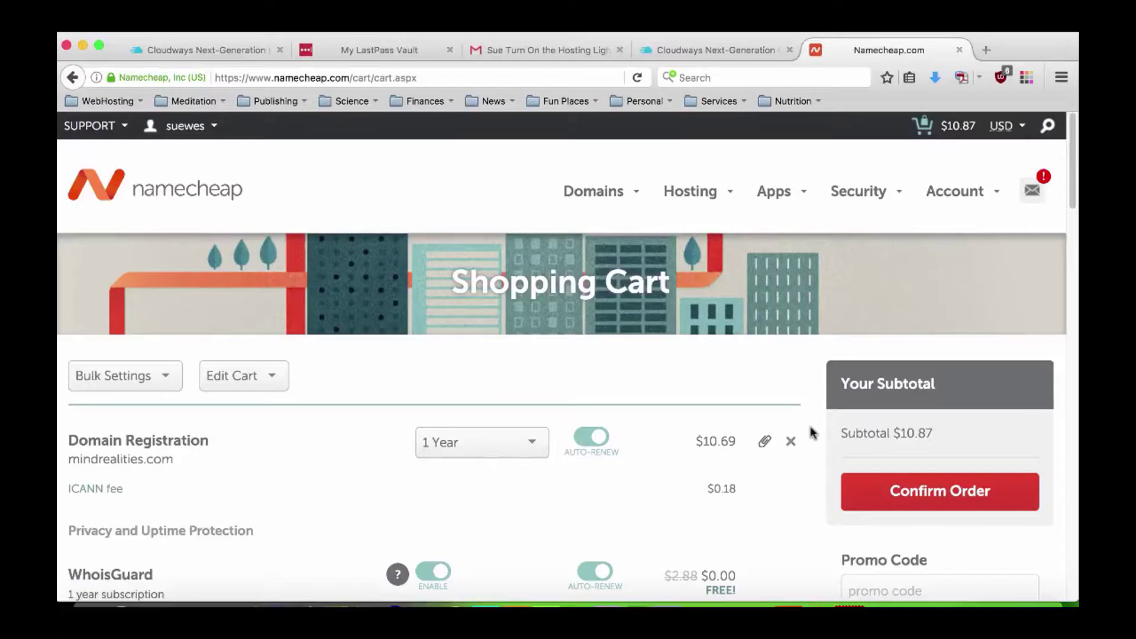
scroll(811, 432, "down", 3)
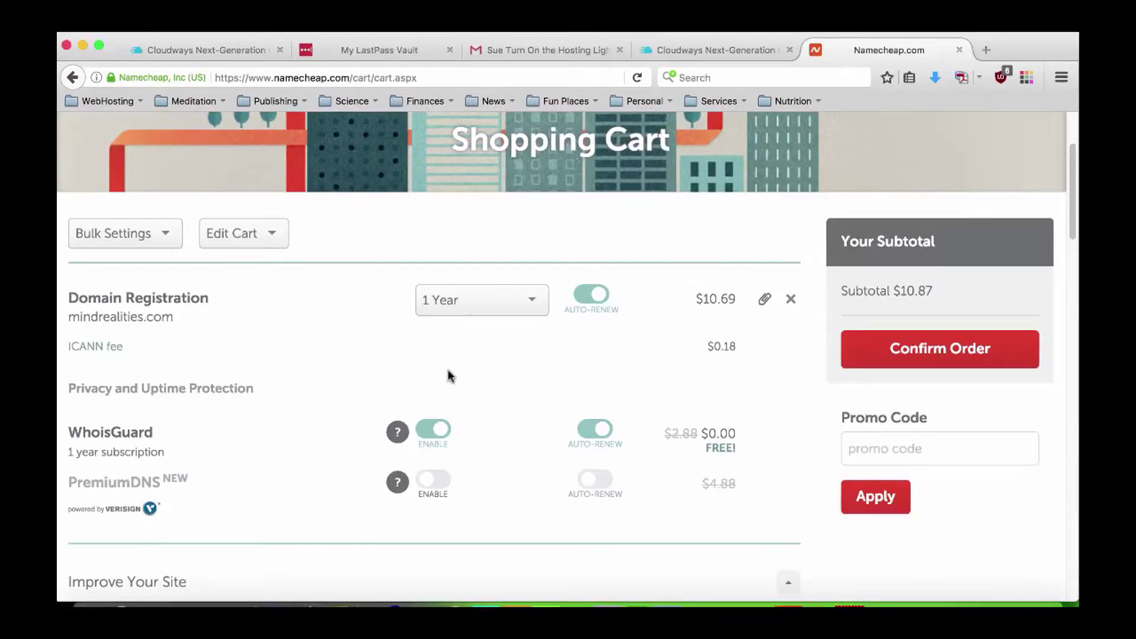
left_click(920, 353)
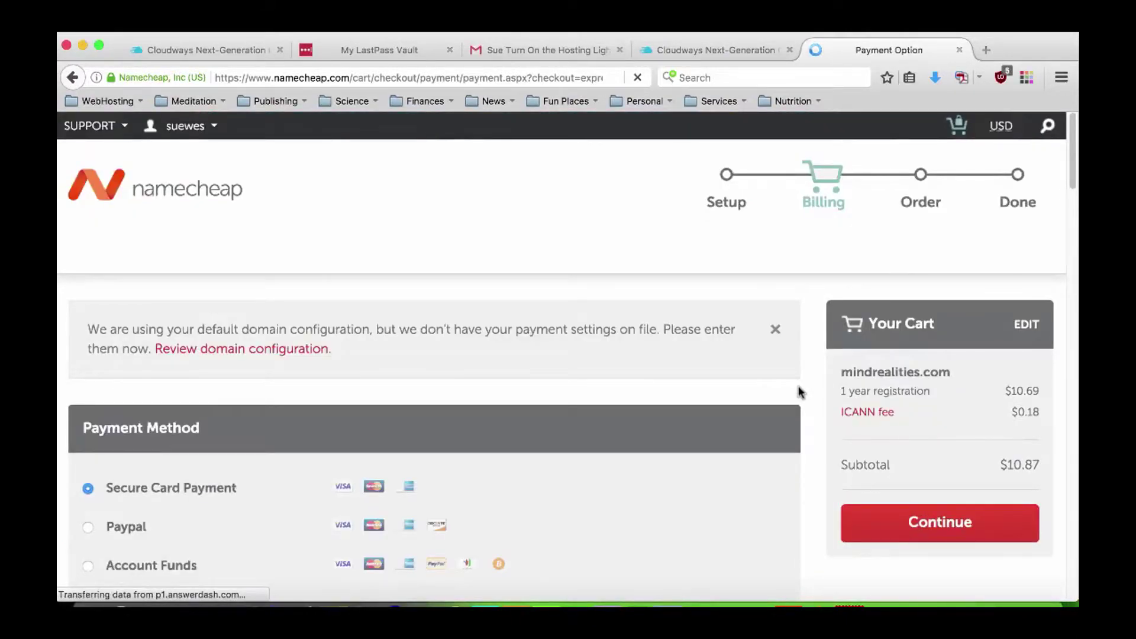
scroll(799, 392, "down", 2)
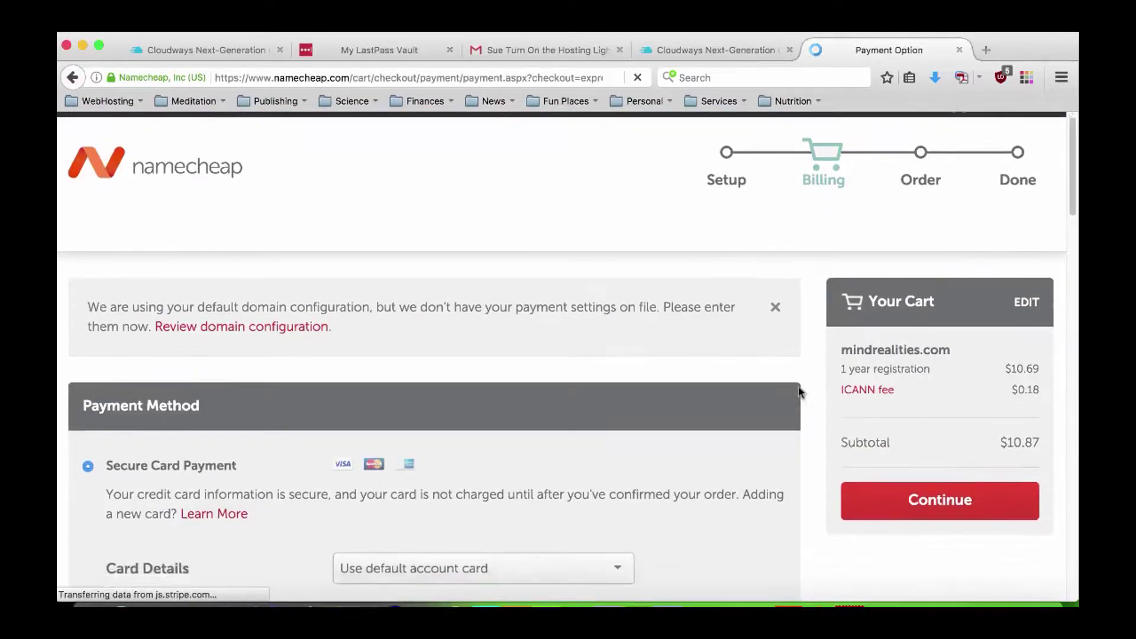
scroll(799, 392, "down", 4)
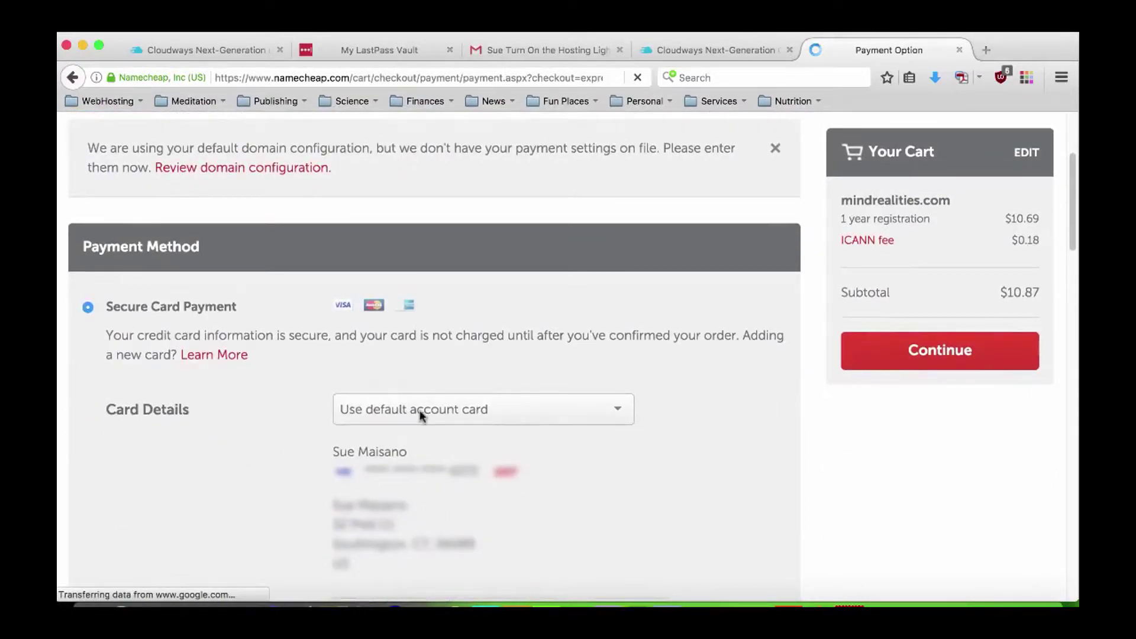
left_click(958, 350)
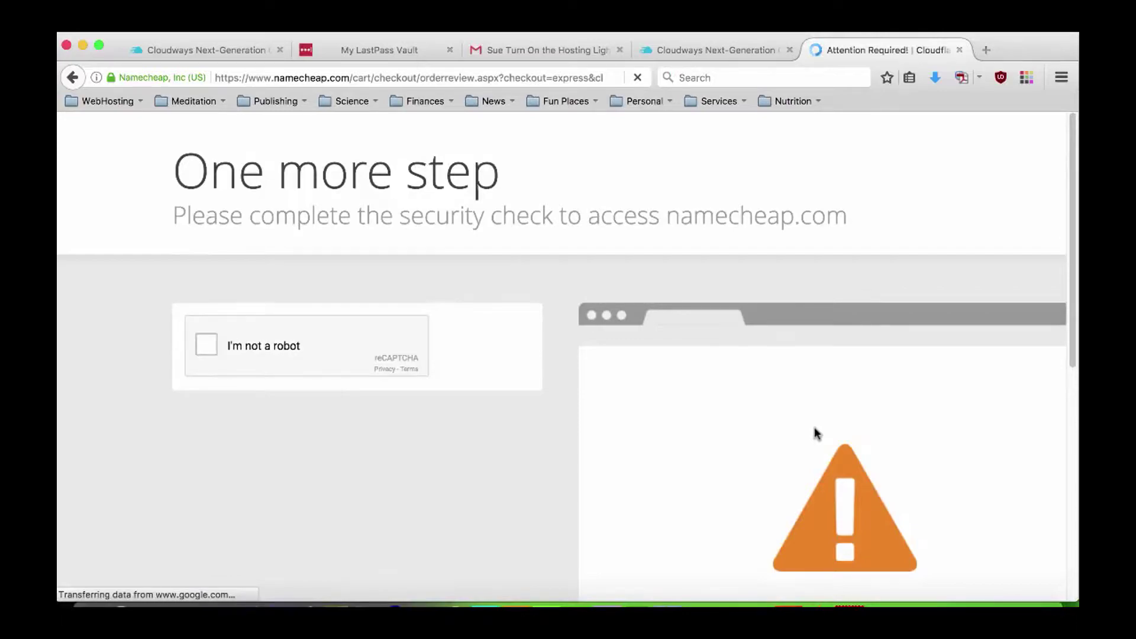
Pass the street-sign captcha, pay for mindrealities.com, then return to the Namecheap home page.
left_click(206, 344)
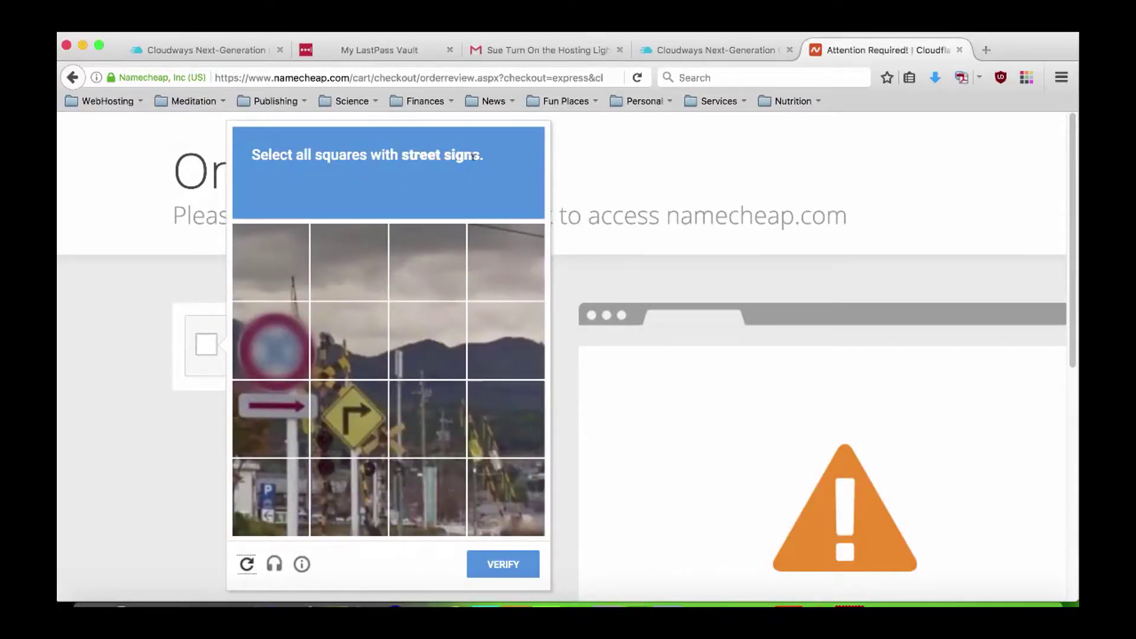
left_click(284, 354)
left_click(347, 358)
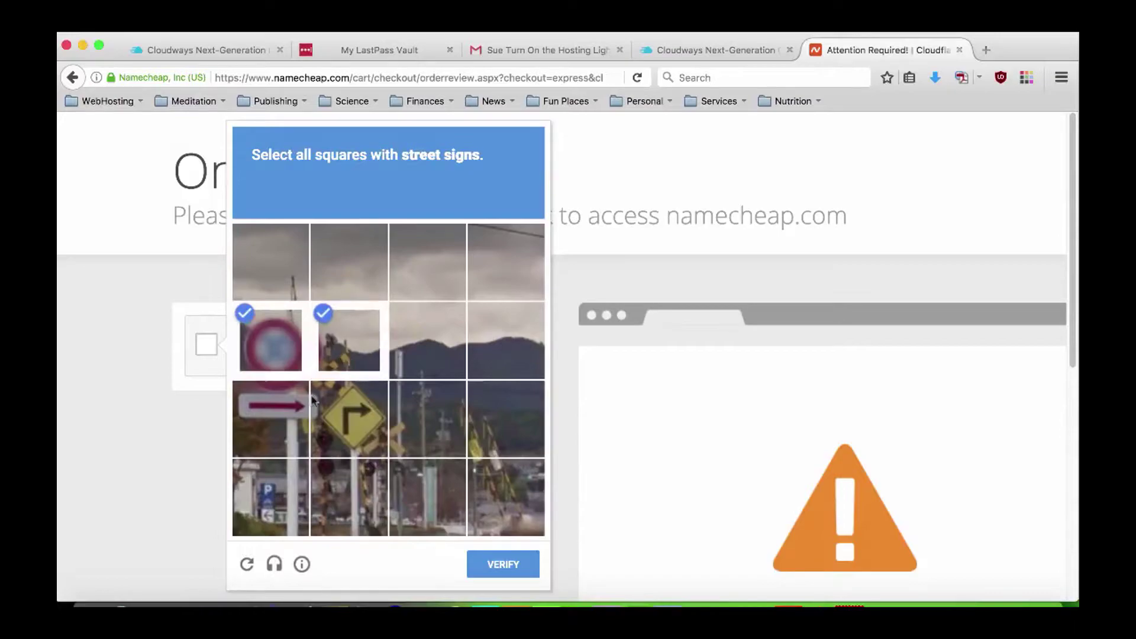
left_click(263, 413)
left_click(349, 423)
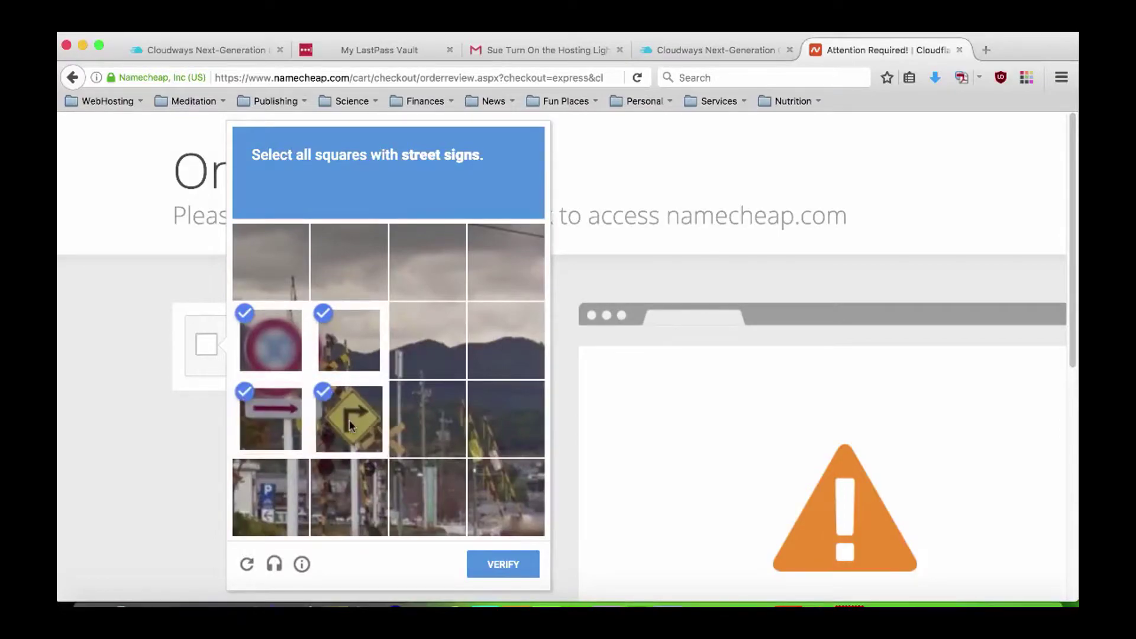
left_click(474, 573)
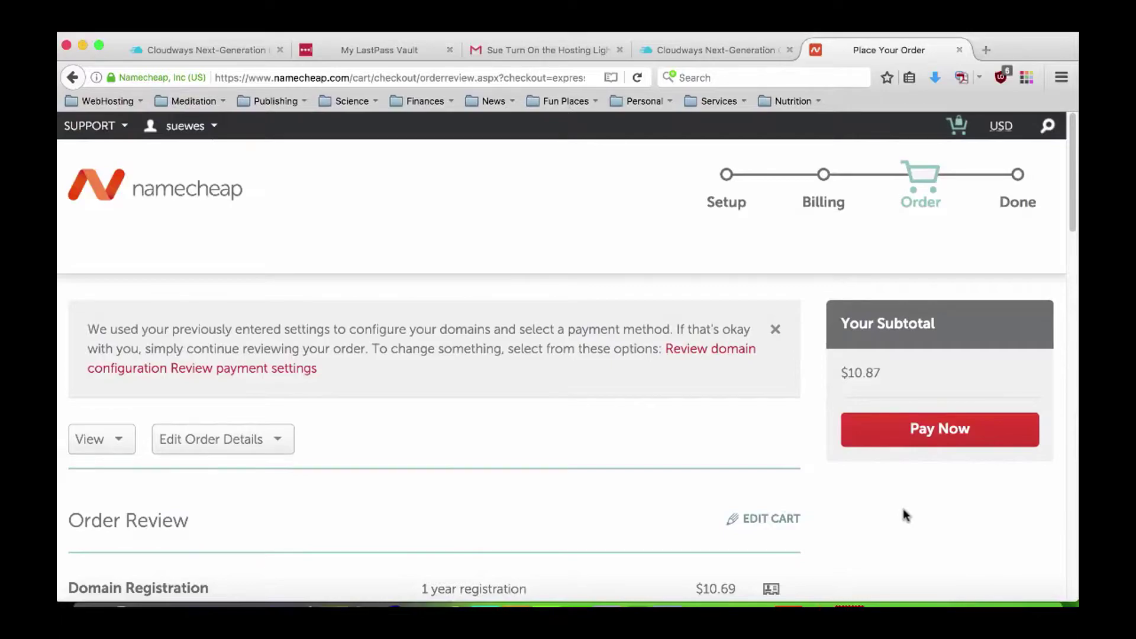
left_click(953, 429)
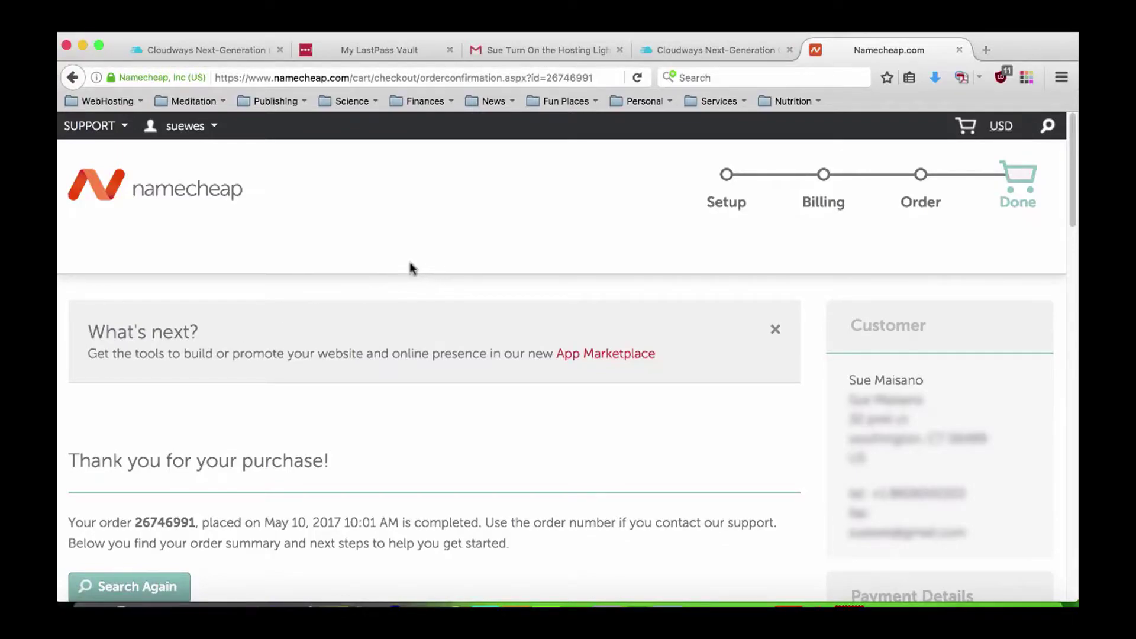
left_click(150, 191)
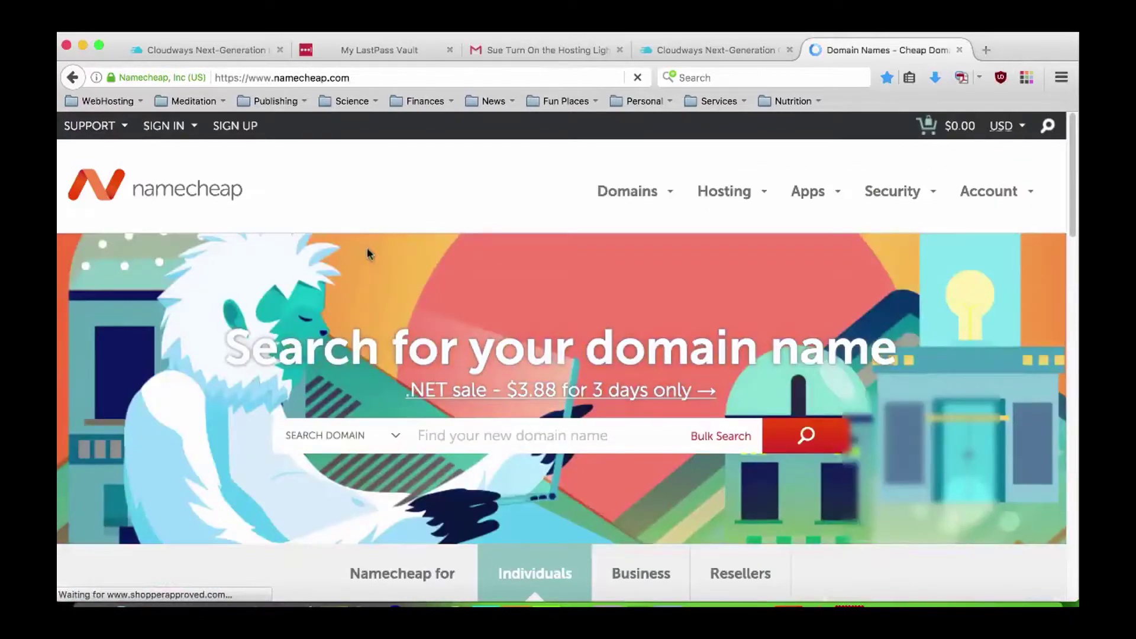
Show the Namecheap account dashboard listing mindrealities.com, then start a new blank browser tab.
mouse_move(1038, 192)
left_click(1004, 233)
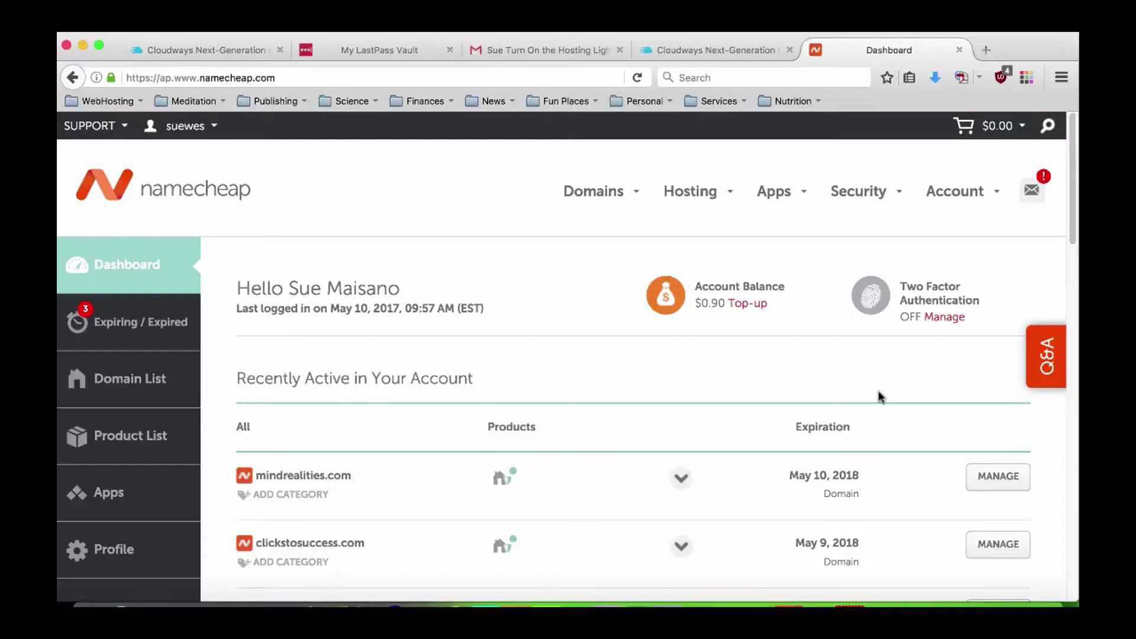
left_click(986, 51)
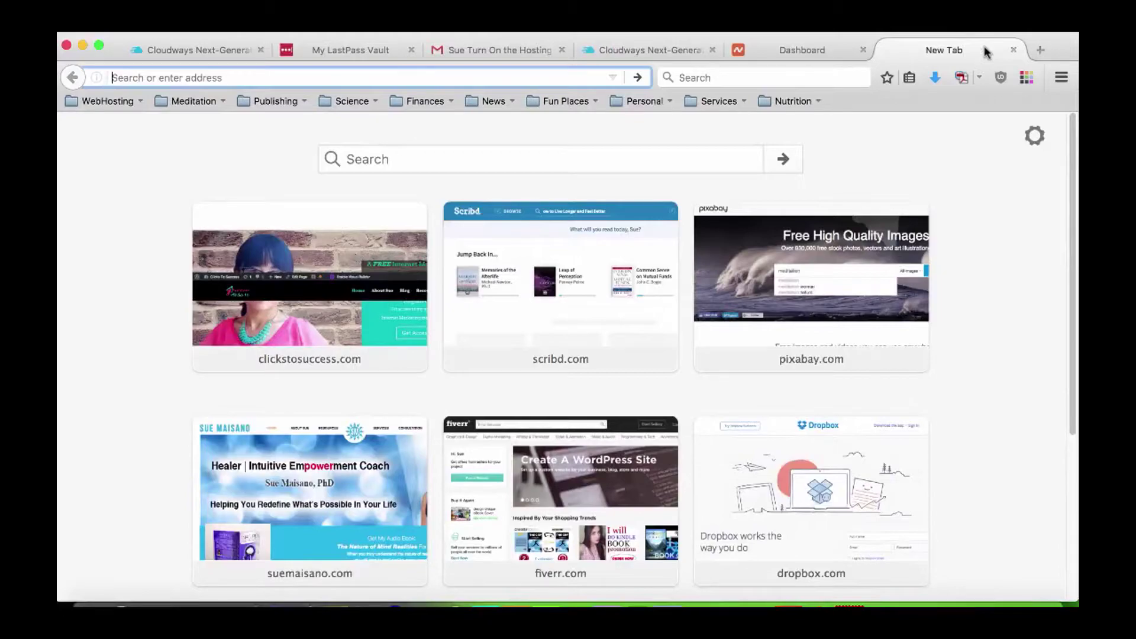
Load cloudflare.com in the new Firefox tab.
type("cloudflare.com/")
key("Return")
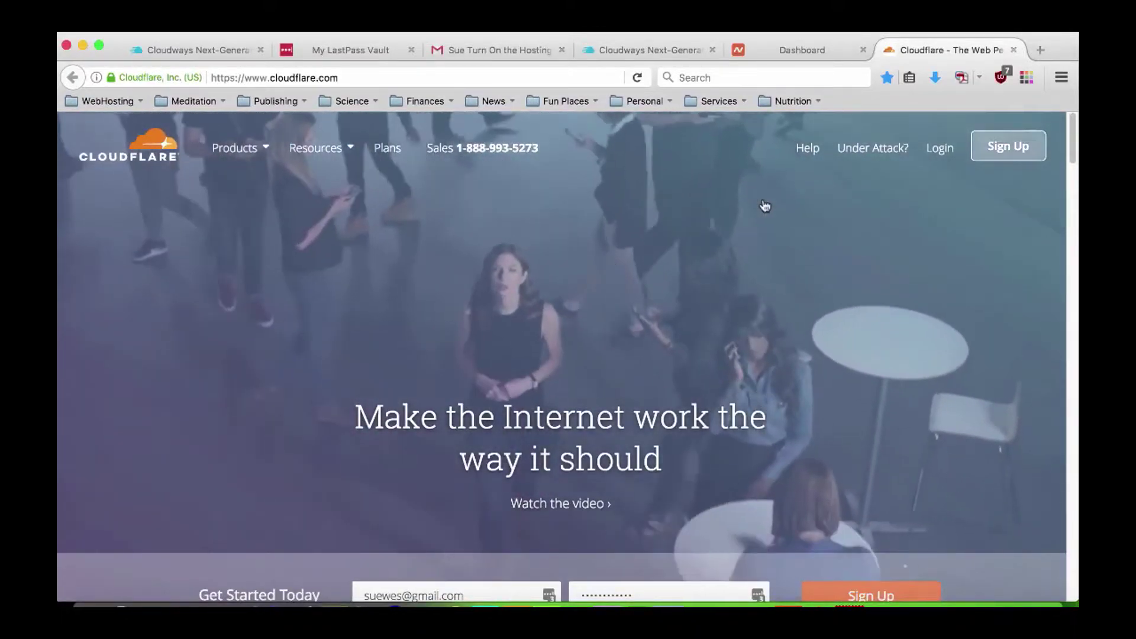
Log in to Cloudflare, add site mindrealities.com, scan it and continue to DNS review.
left_click(942, 155)
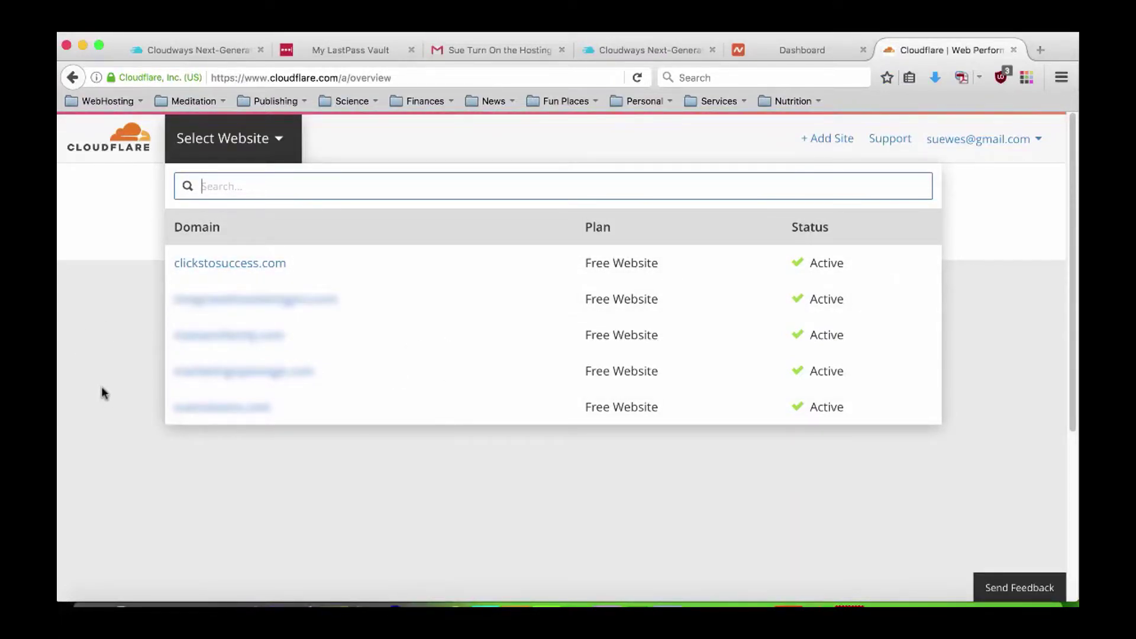
left_click(829, 142)
left_click(371, 427)
type("mindrealities.com")
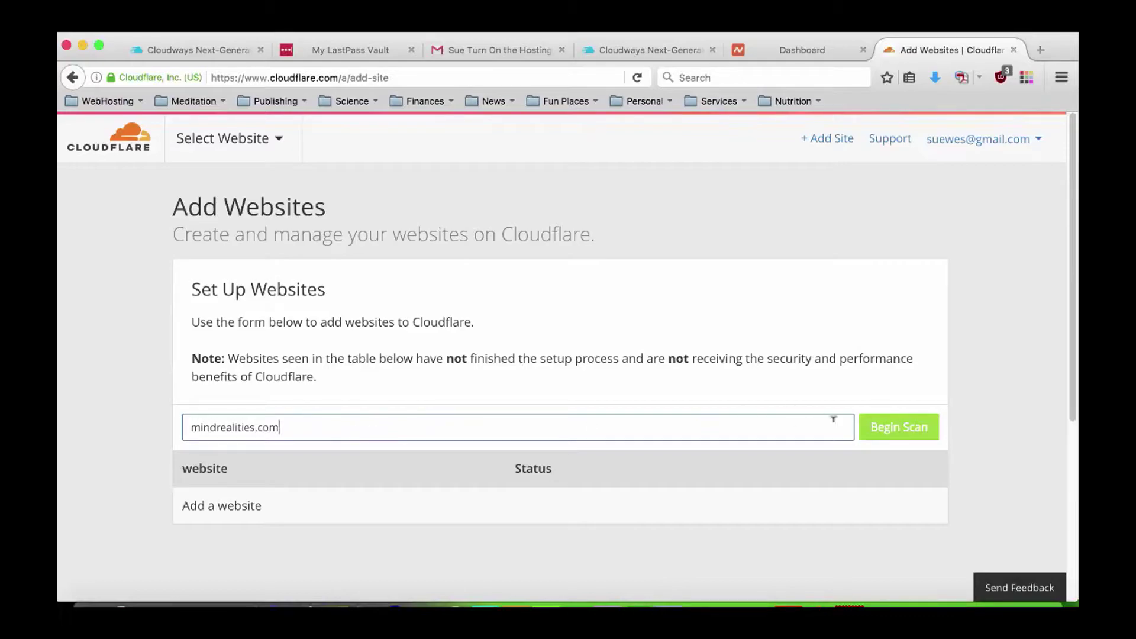
left_click(902, 430)
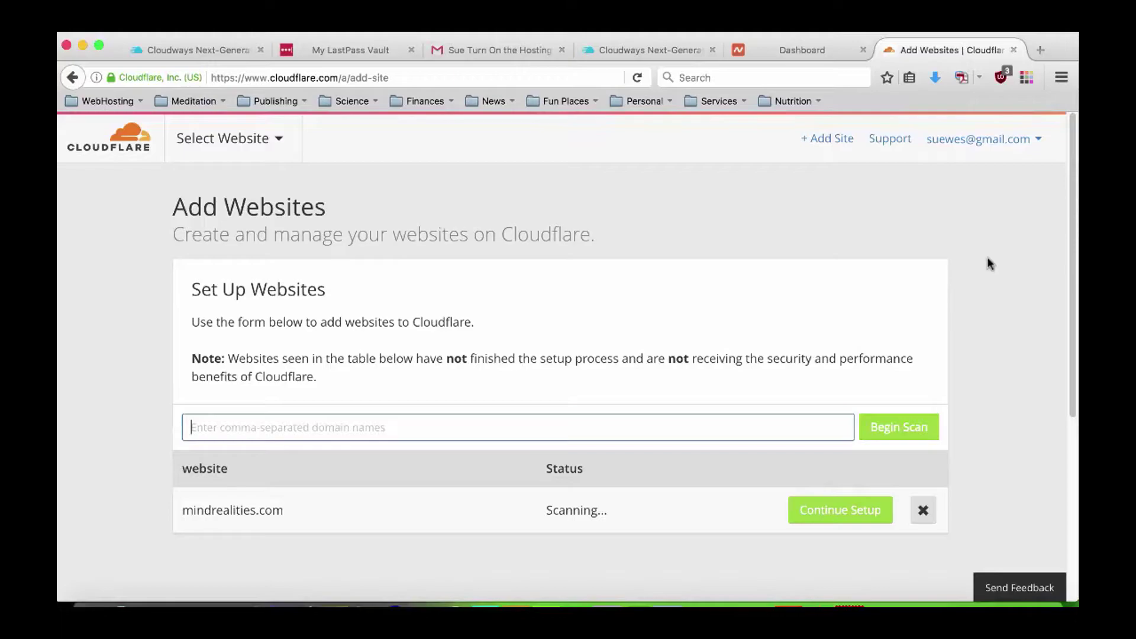
left_click(884, 508)
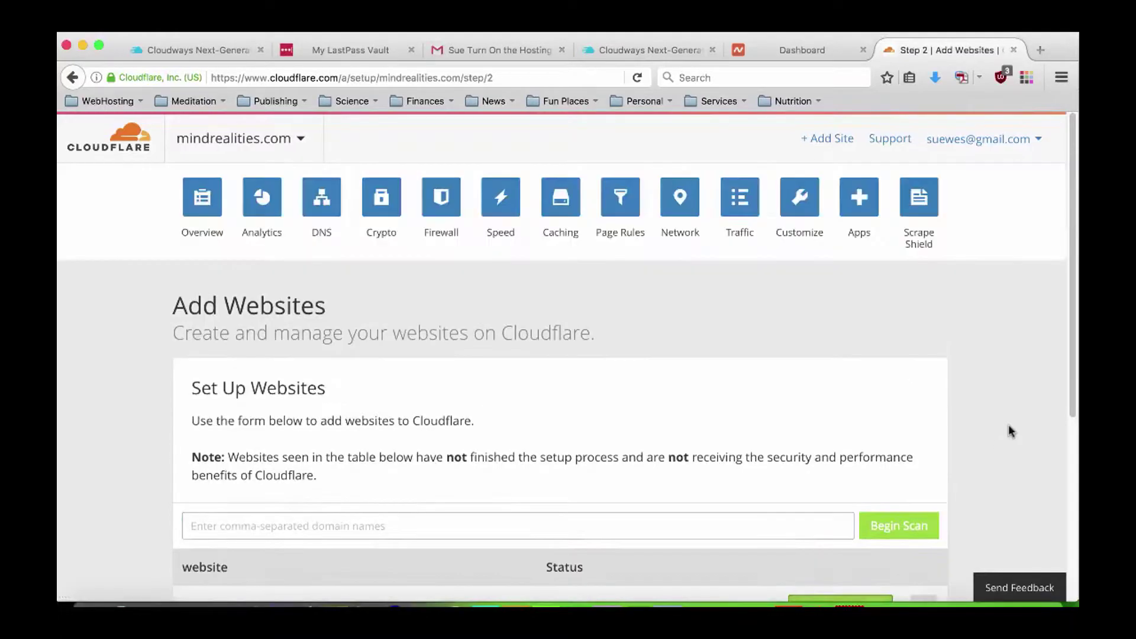
Delete every MX record, including eforward4, confirming each, so only A, CNAME and TXT remain.
scroll(1008, 425, "down", 5)
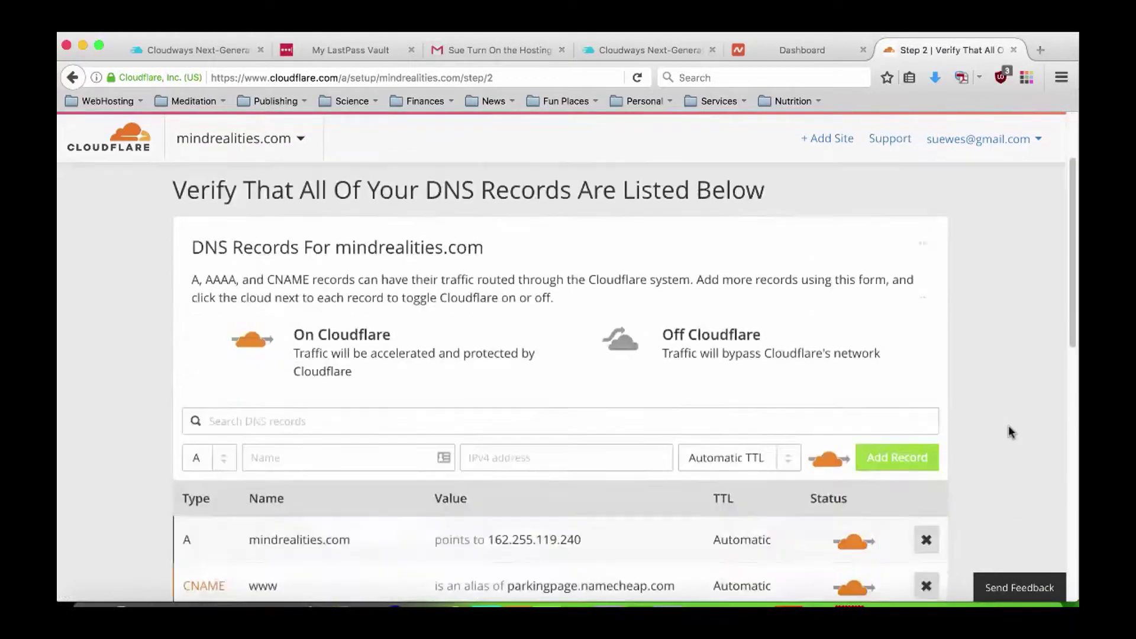
scroll(1010, 431, "down", 3)
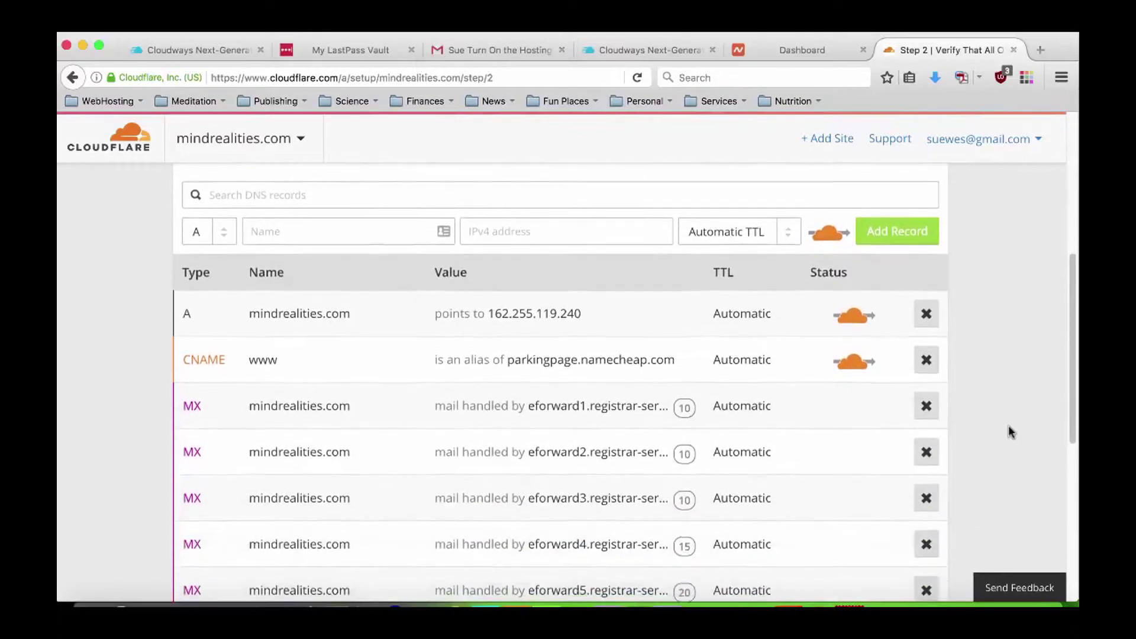
scroll(1008, 432, "down", 1)
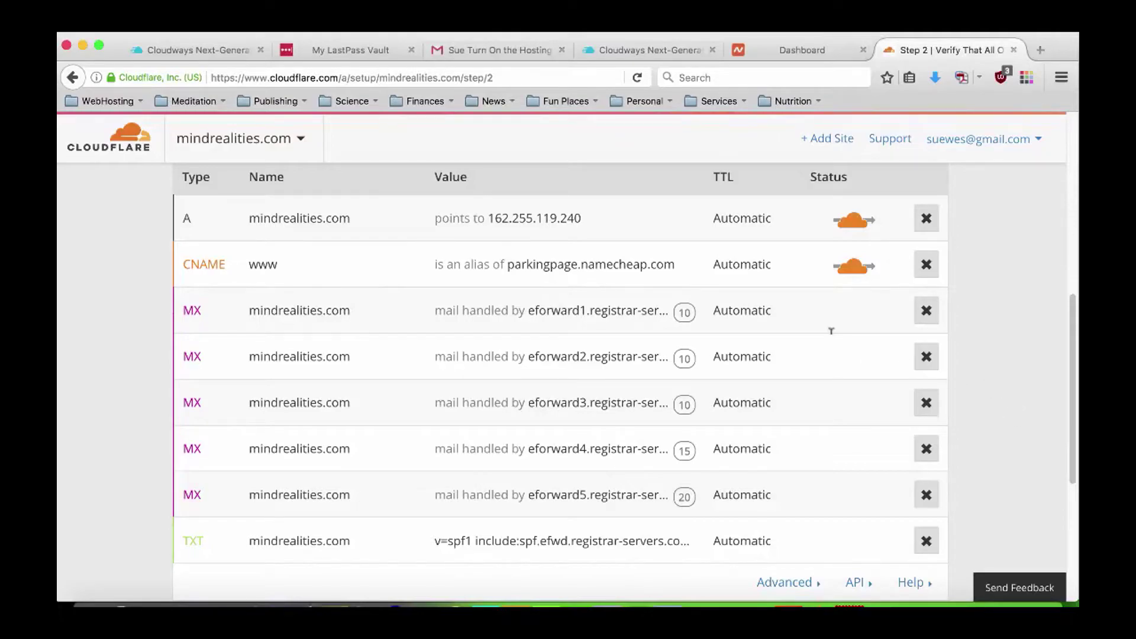
left_click(927, 317)
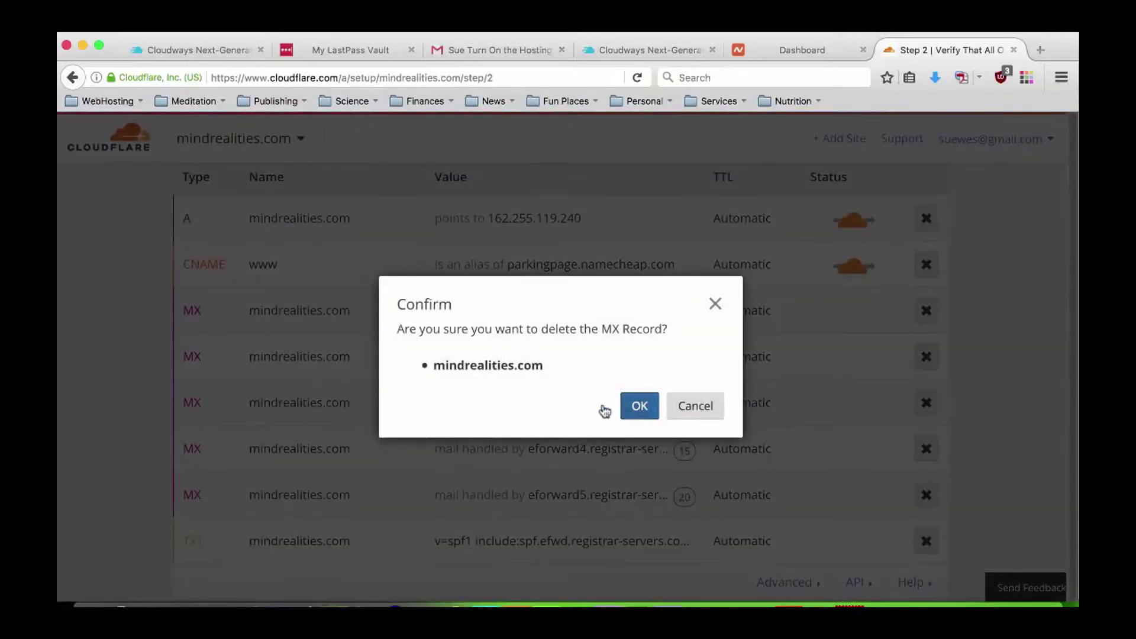
left_click(638, 406)
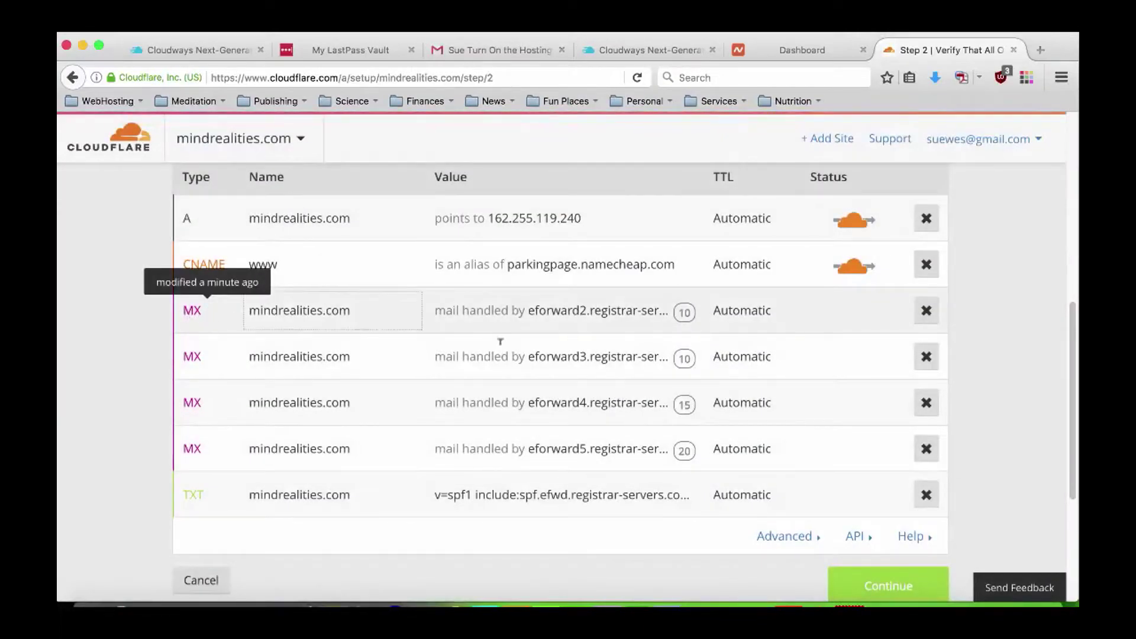
left_click(925, 312)
left_click(640, 406)
left_click(926, 355)
left_click(641, 408)
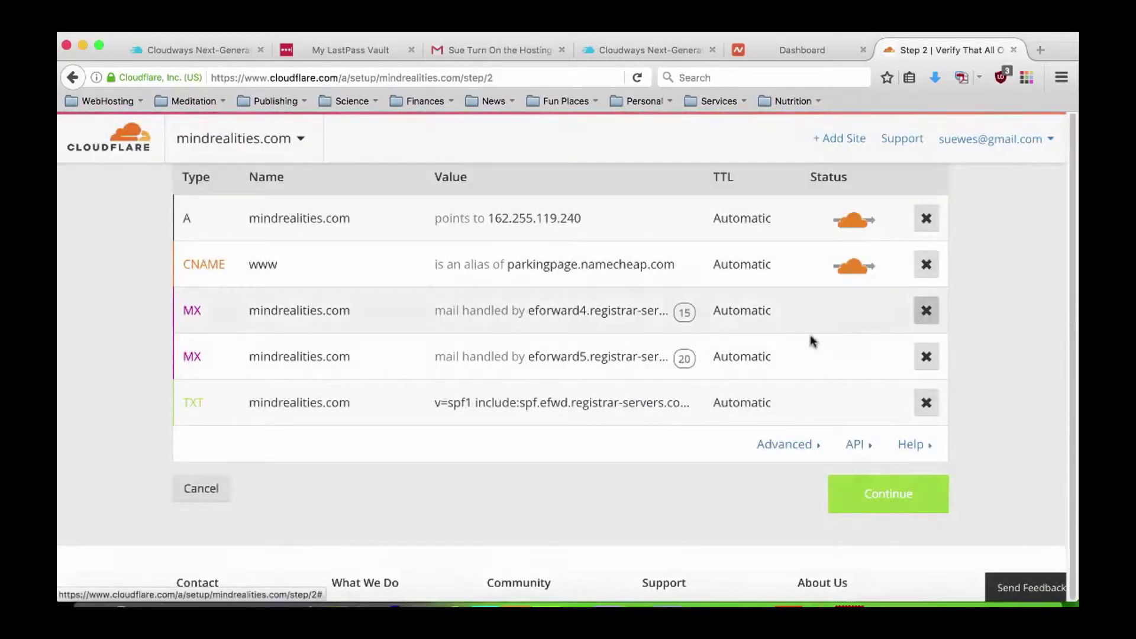
left_click(926, 311)
left_click(640, 407)
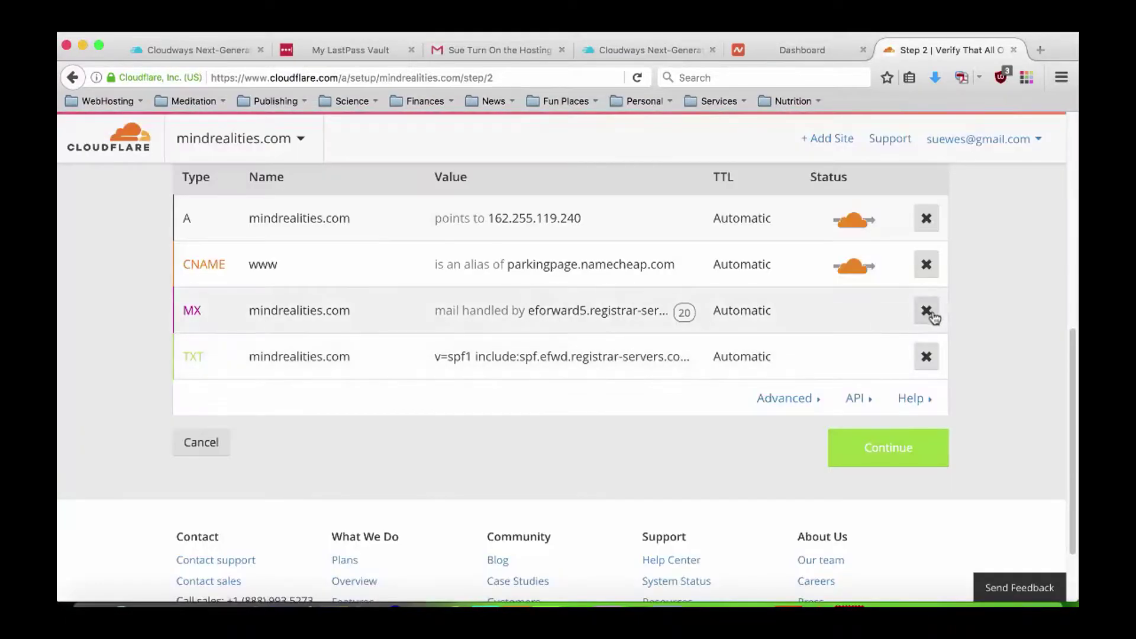
left_click(926, 312)
left_click(640, 407)
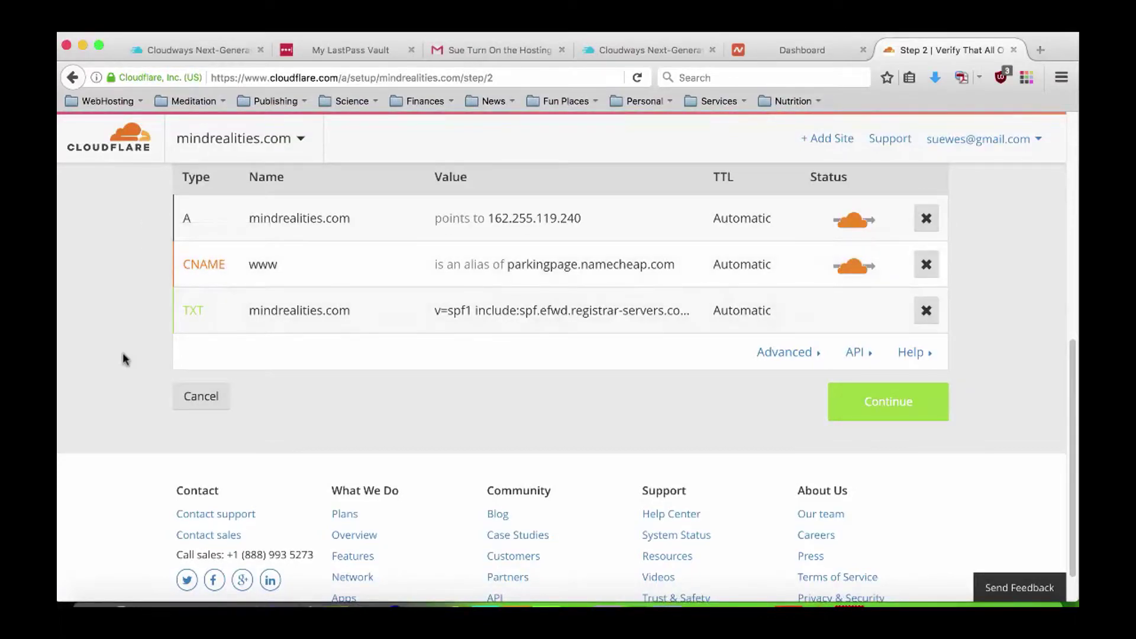
scroll(122, 358, "up", 3)
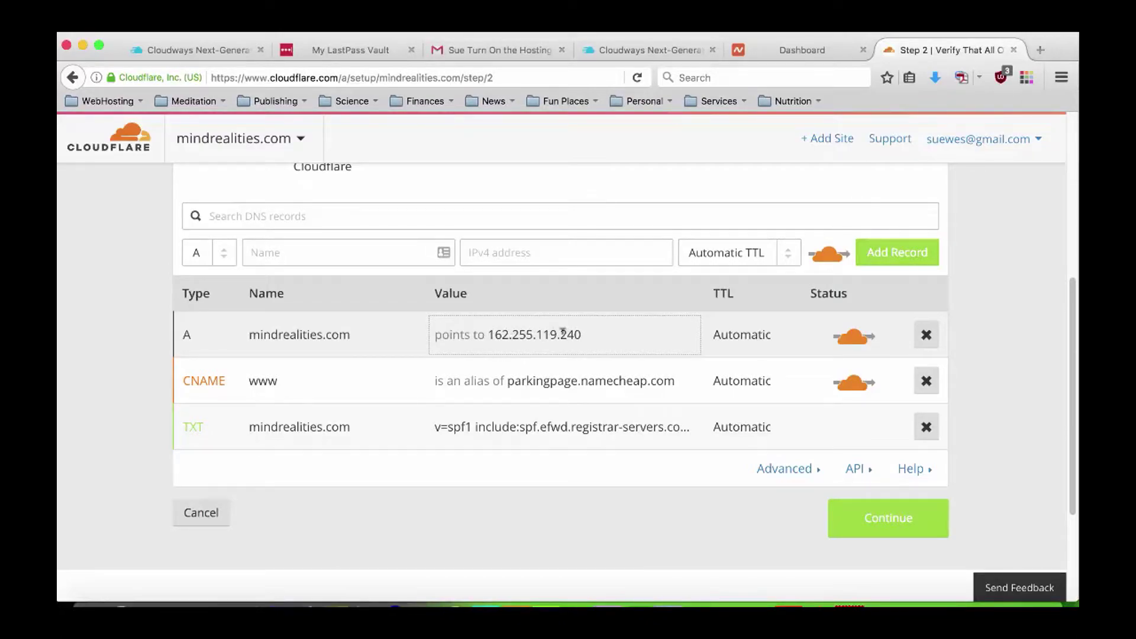
Copy the Cloudways server IP 45.76.9.242 from the server details note.
left_click(296, 599)
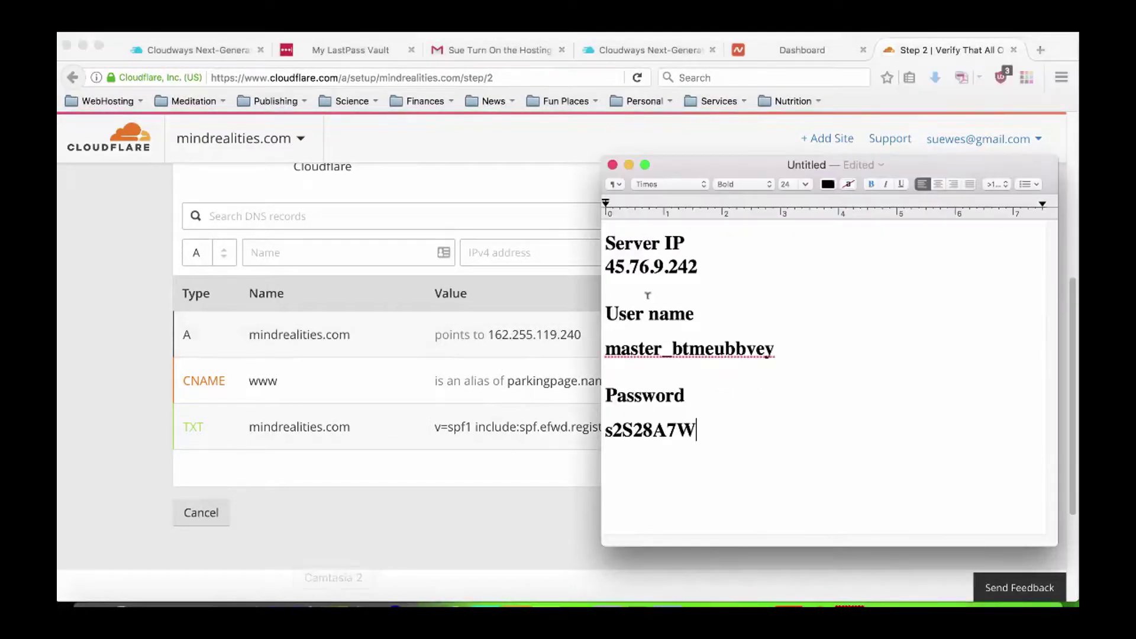
left_click_drag(699, 265, 606, 260)
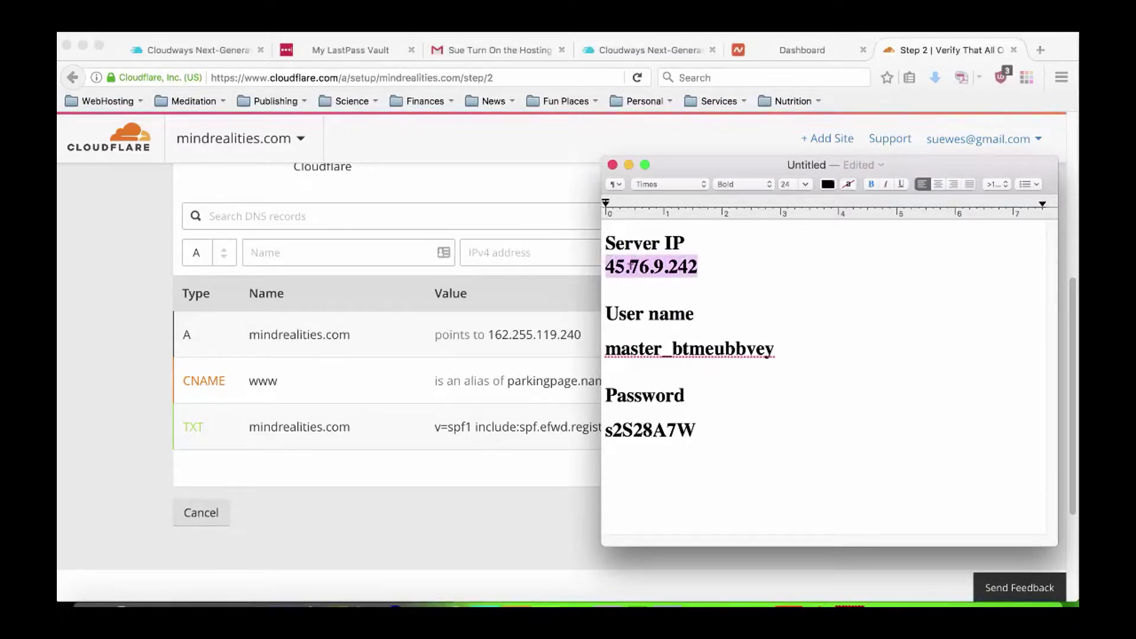
right_click(630, 266)
left_click(654, 332)
Replace the root A record's value 162.255.119.240 with the pasted 45.76.9.242.
left_click(149, 347)
left_click(493, 334)
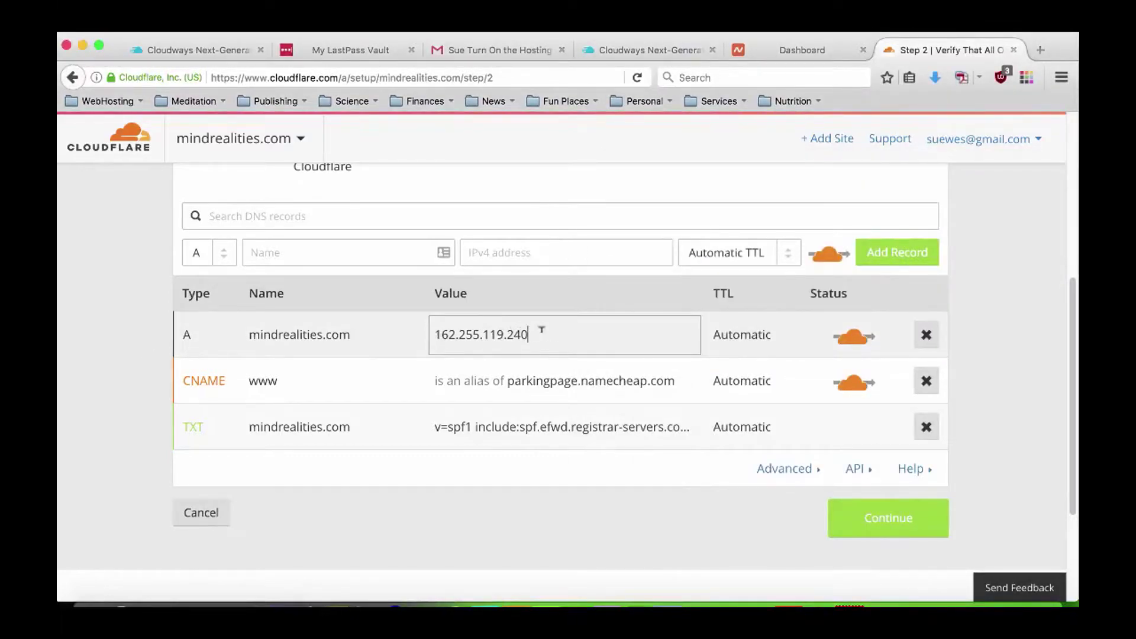
left_click_drag(541, 329, 422, 320)
key("BackSpace")
right_click(469, 332)
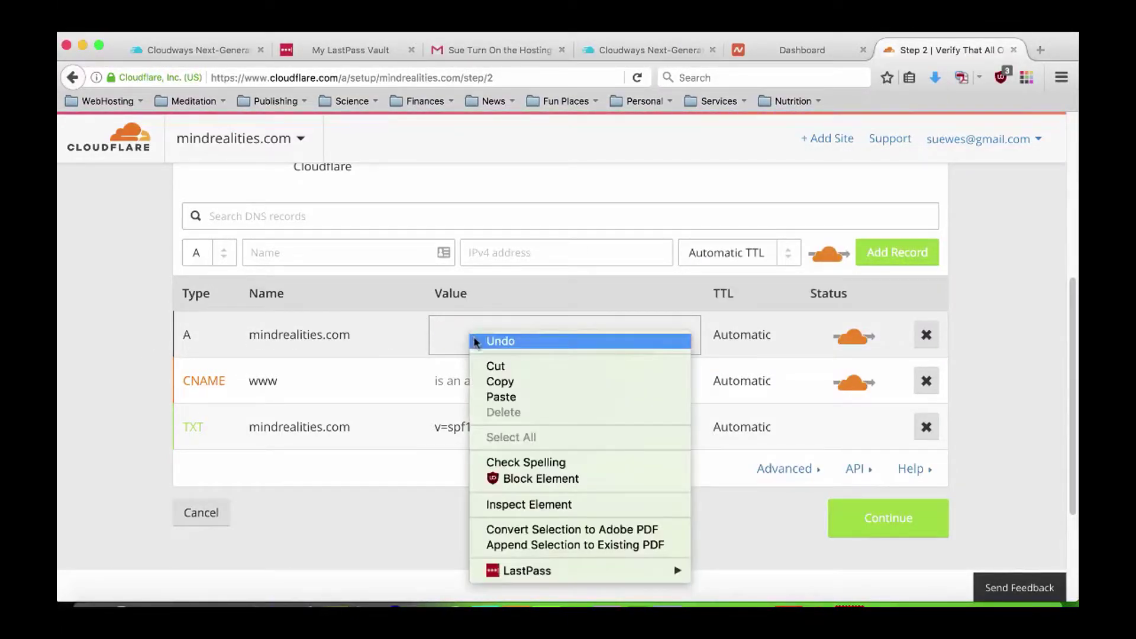
left_click(503, 395)
left_click(1015, 349)
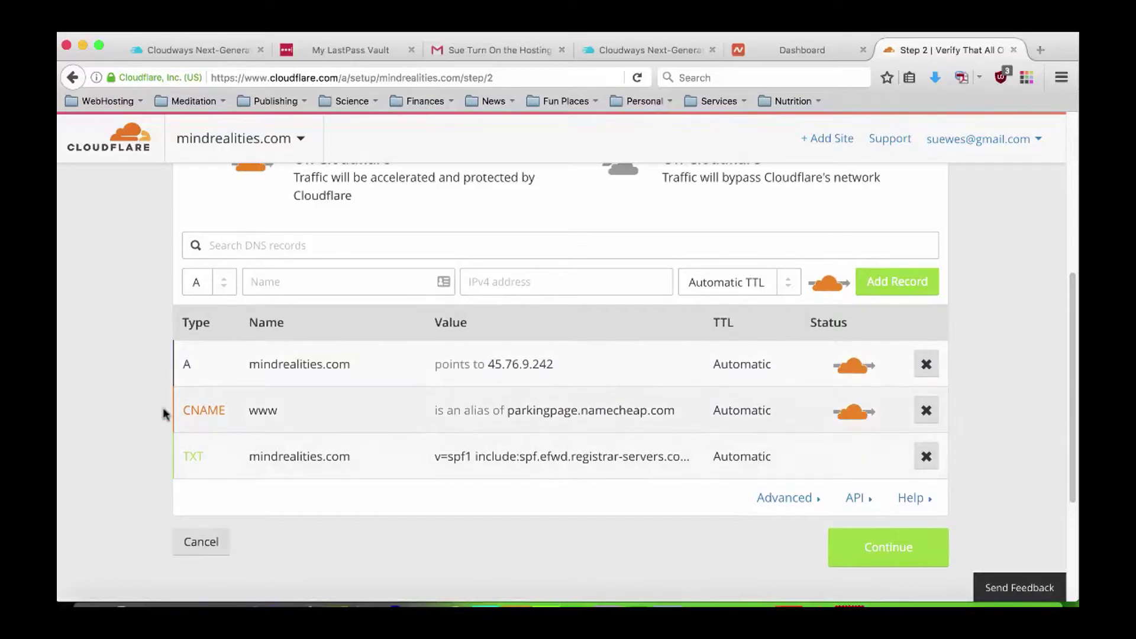
scroll(153, 412, "up", 2)
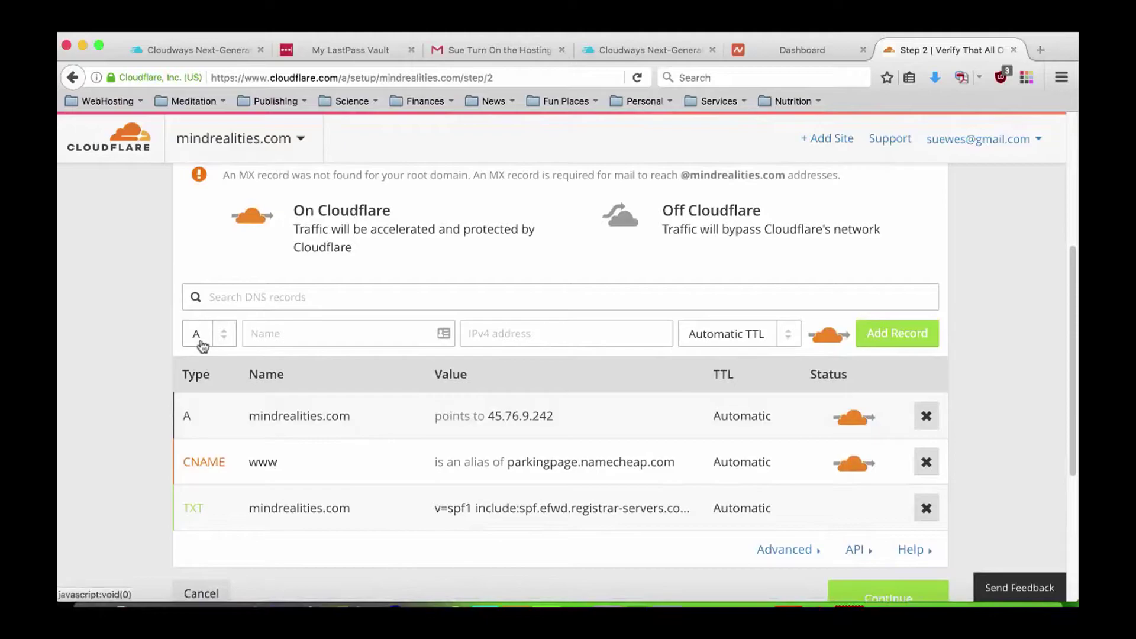
Check the root record, then try adding a www A record pointing to 45.76.9.242.
left_click_drag(254, 414, 353, 414)
left_click(275, 416)
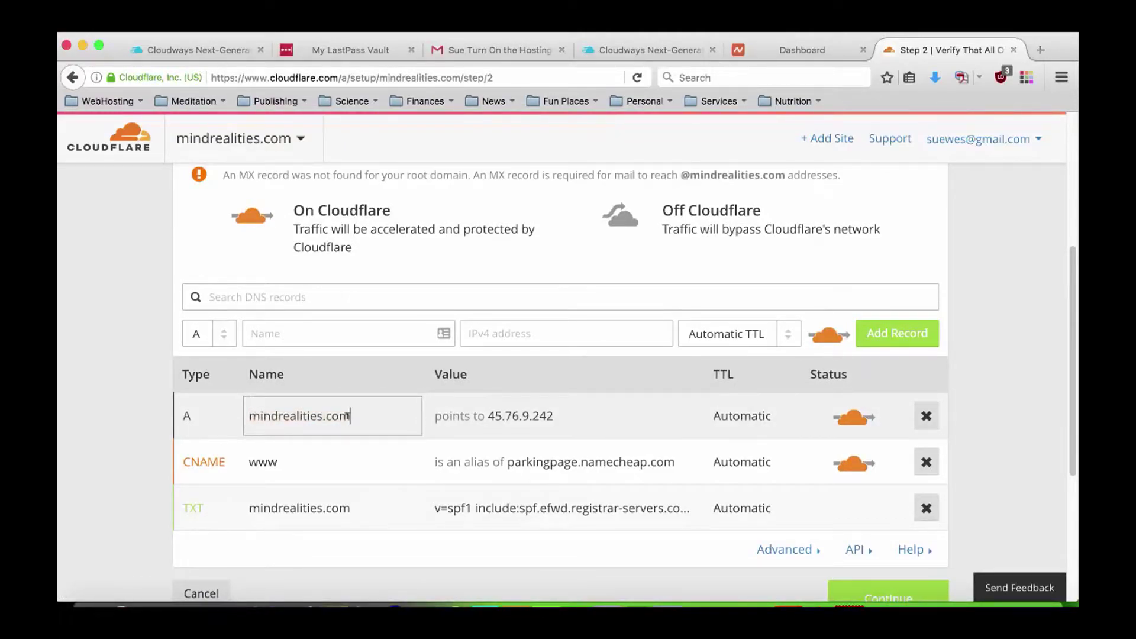
left_click(504, 414)
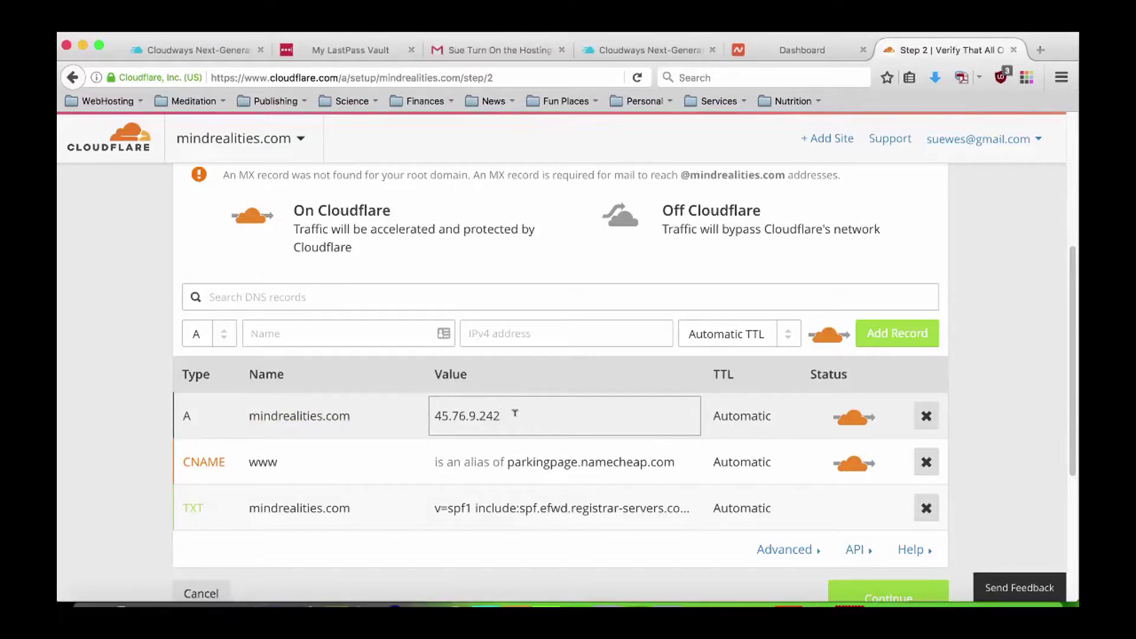
left_click(1005, 402)
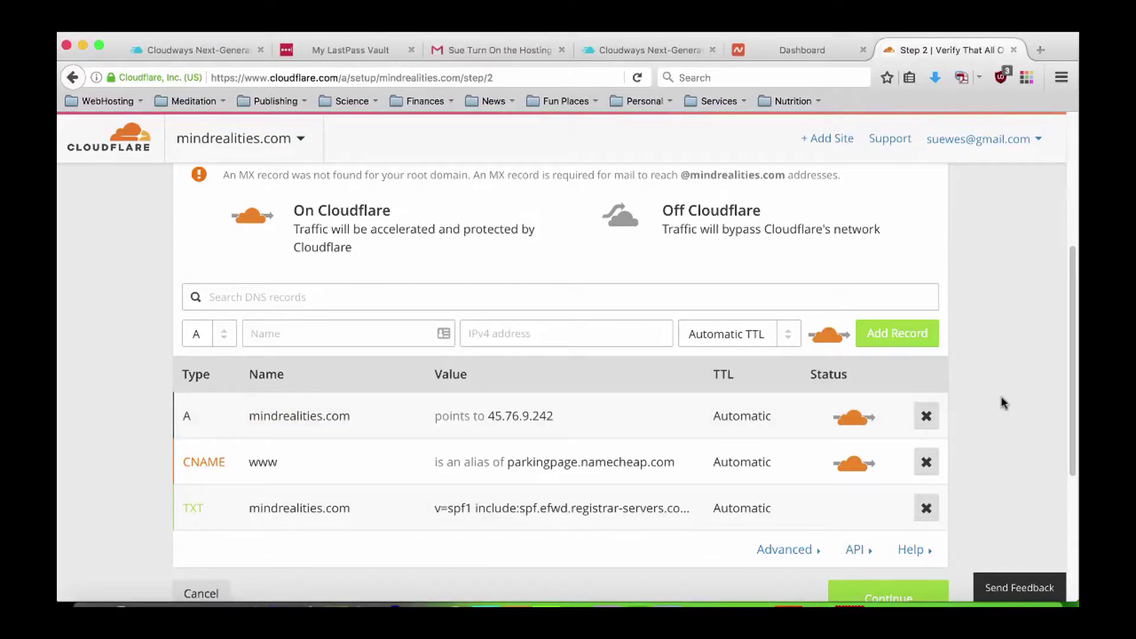
left_click(381, 331)
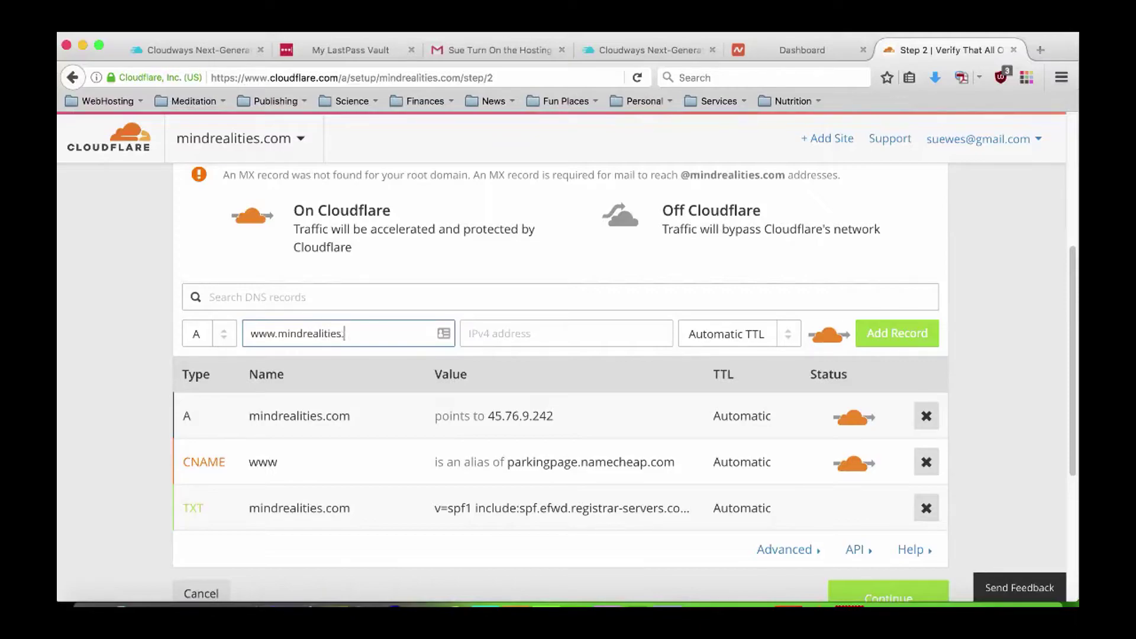
left_click(503, 332)
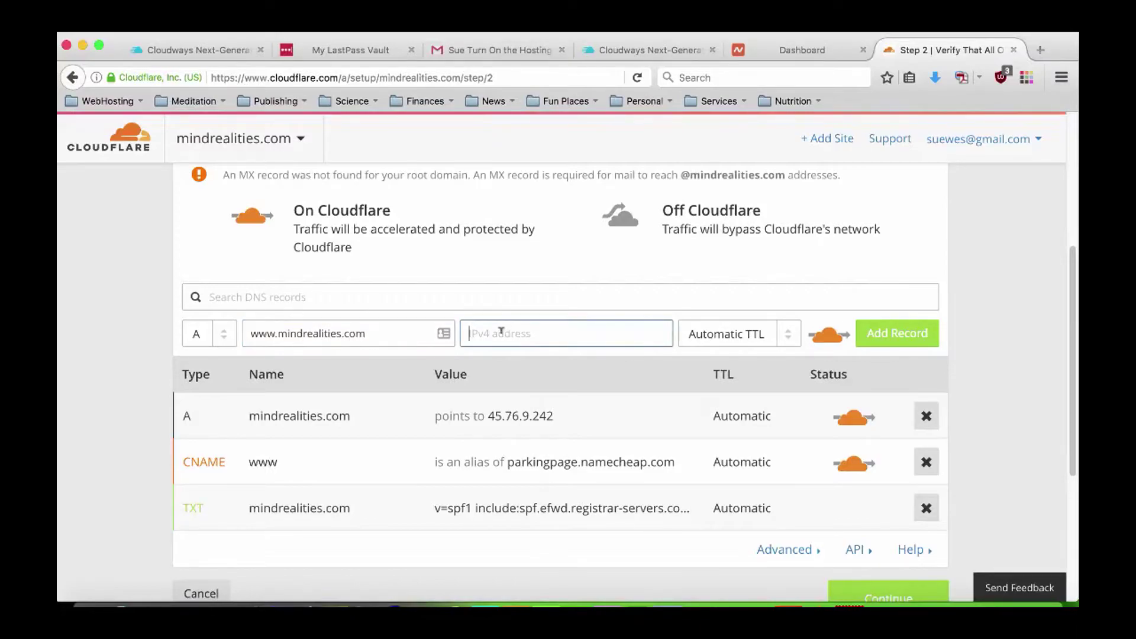
right_click(501, 331)
left_click(543, 396)
left_click(881, 339)
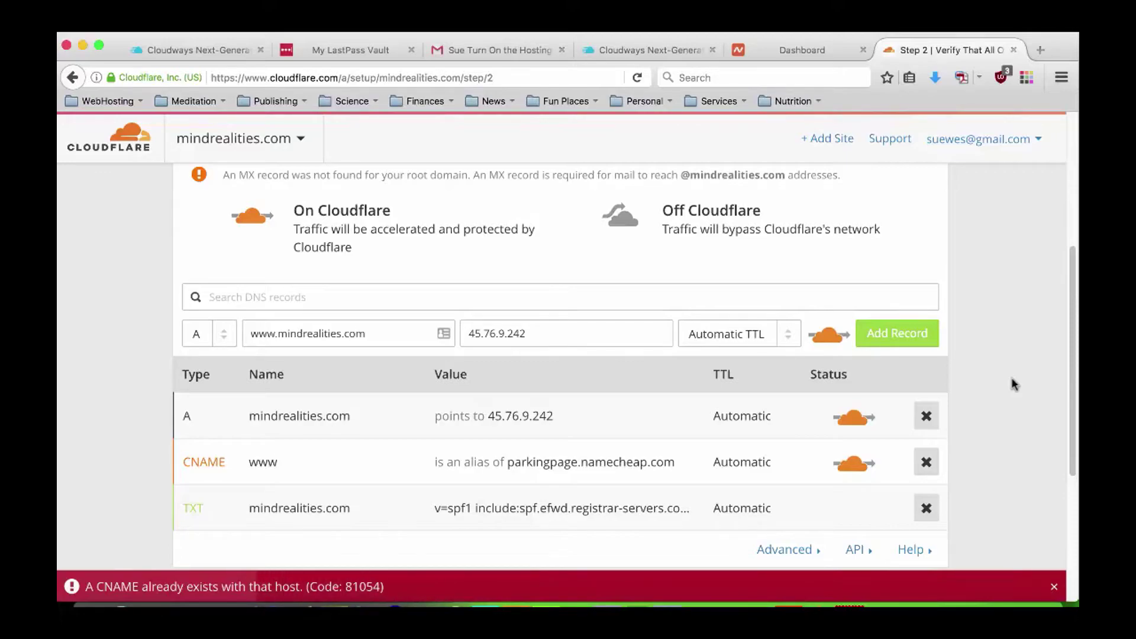
Delete the conflicting www CNAME record and add the www A record to 45.76.9.242.
scroll(1011, 384, "down", 2)
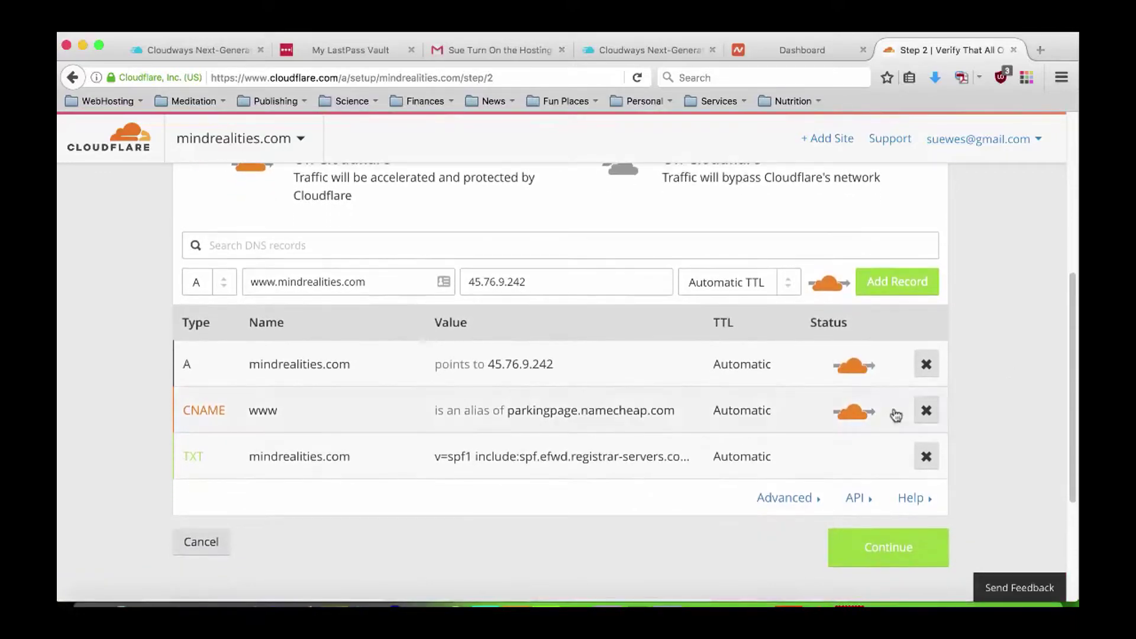
left_click(926, 408)
left_click(636, 409)
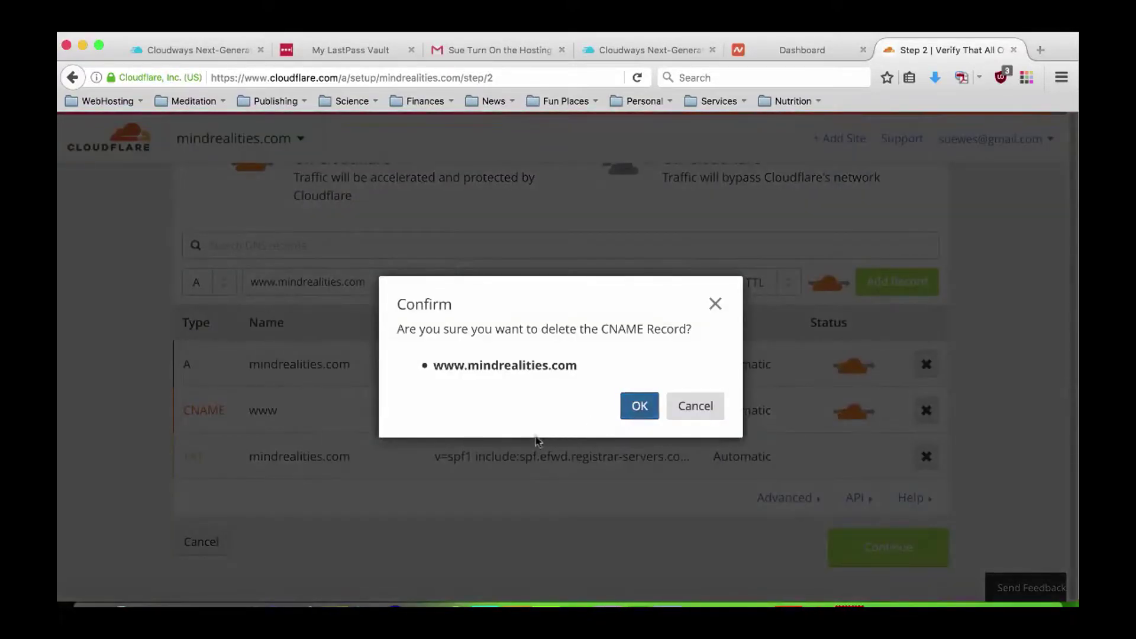
left_click(519, 282)
left_click(897, 284)
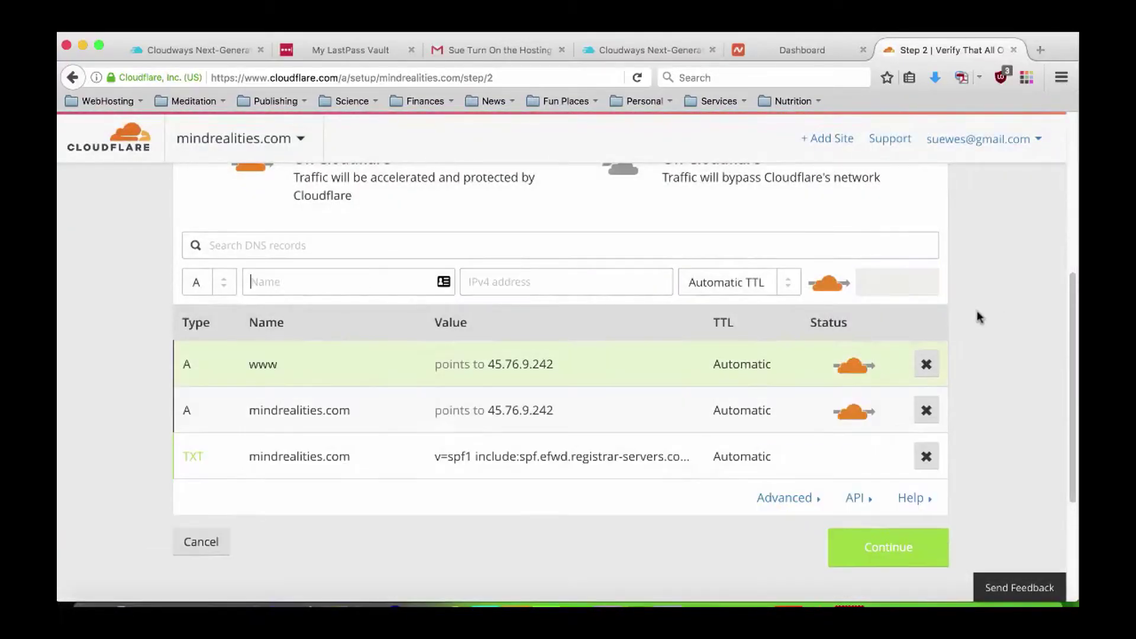
Verify the root record is unchanged and continue to plan selection.
scroll(994, 349, "down", 1)
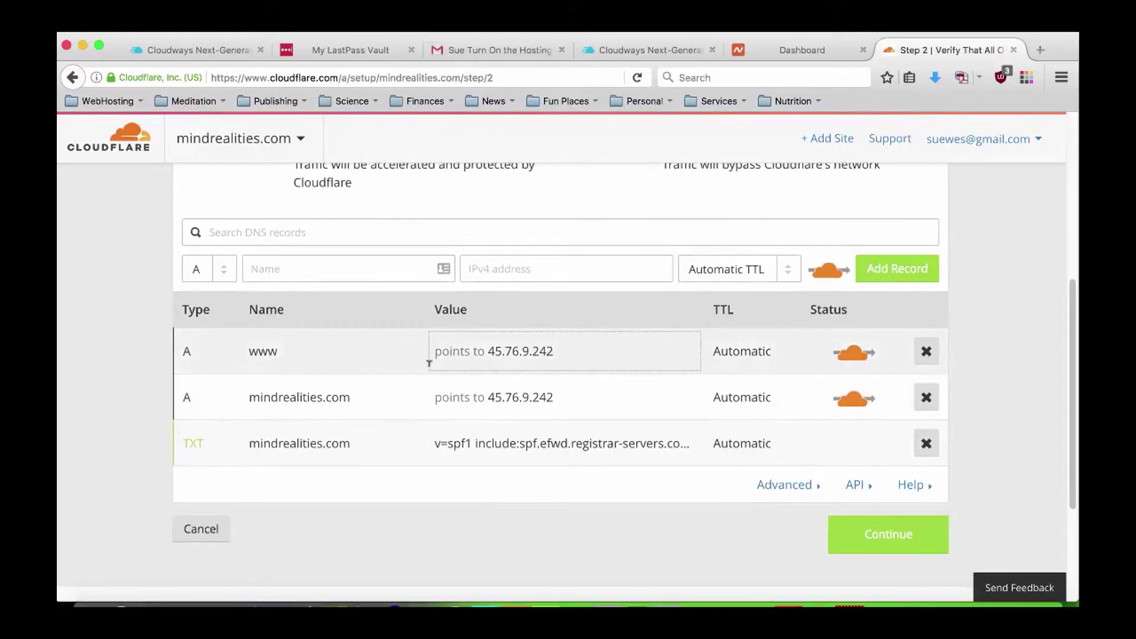
left_click(299, 397)
left_click(250, 393)
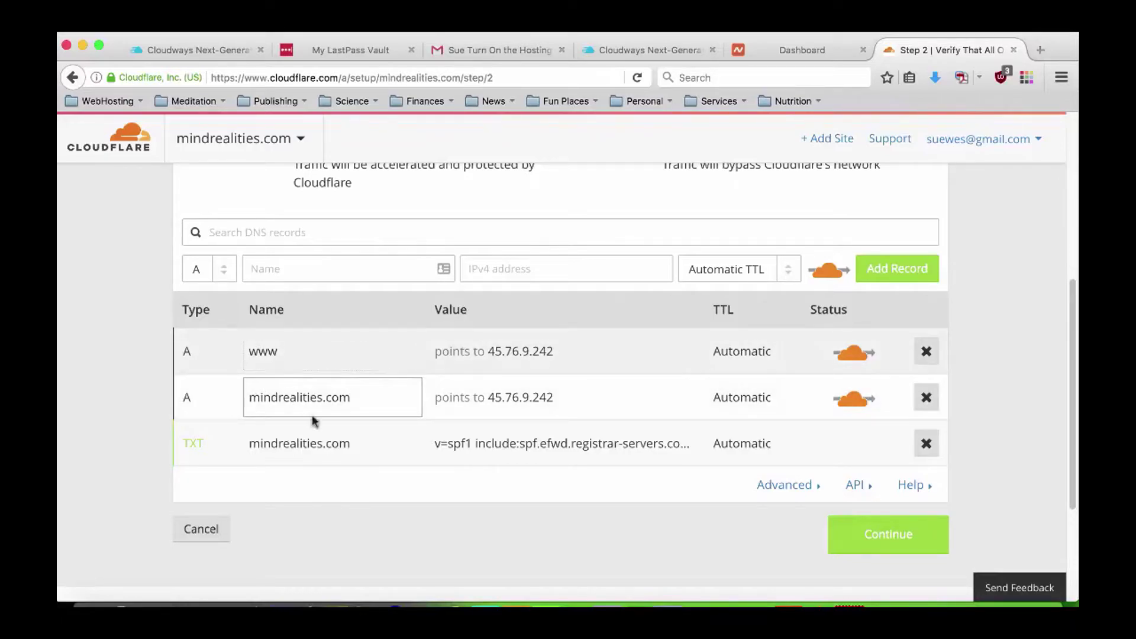
left_click(491, 395)
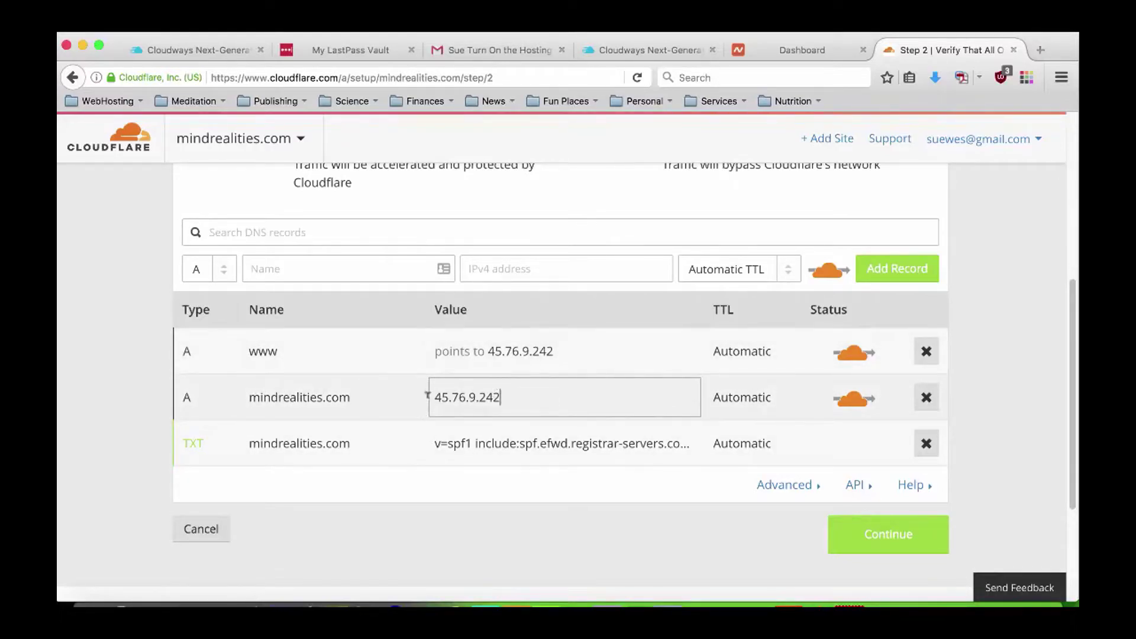
left_click(985, 417)
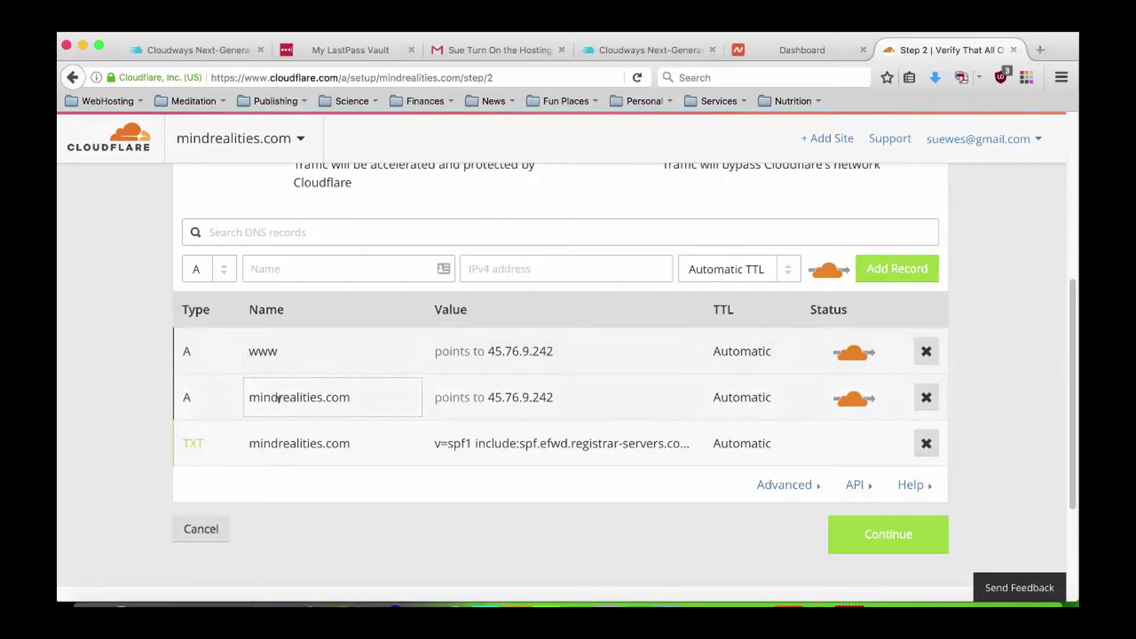
left_click(873, 541)
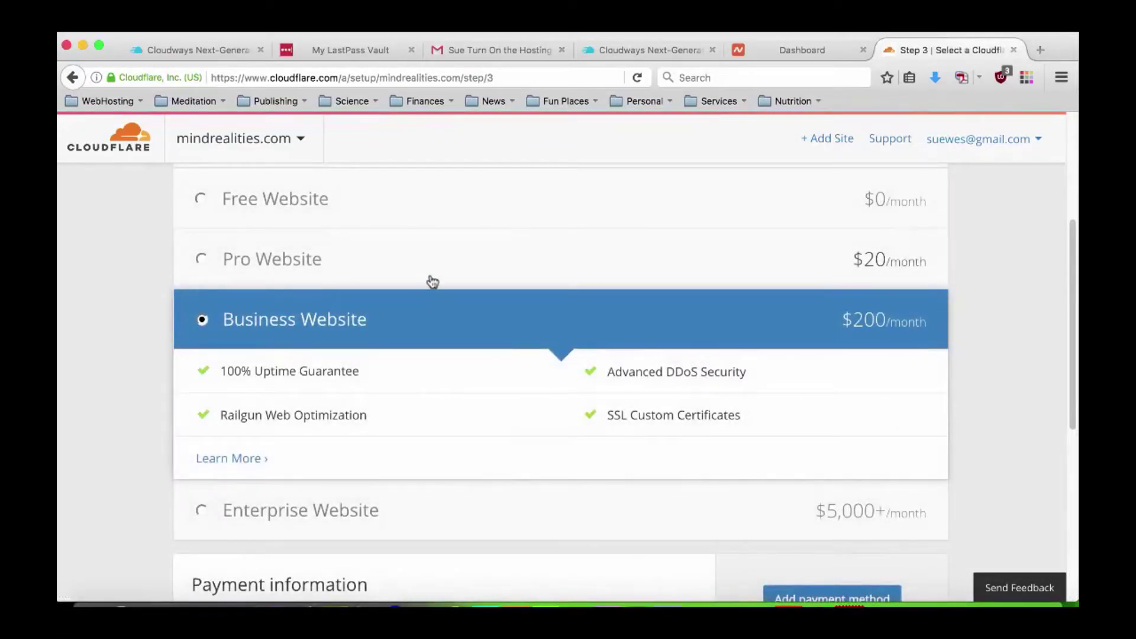
Pick the Free Website plan and continue to the Cloudflare nameserver step.
scroll(428, 281, "up", 3)
left_click(202, 304)
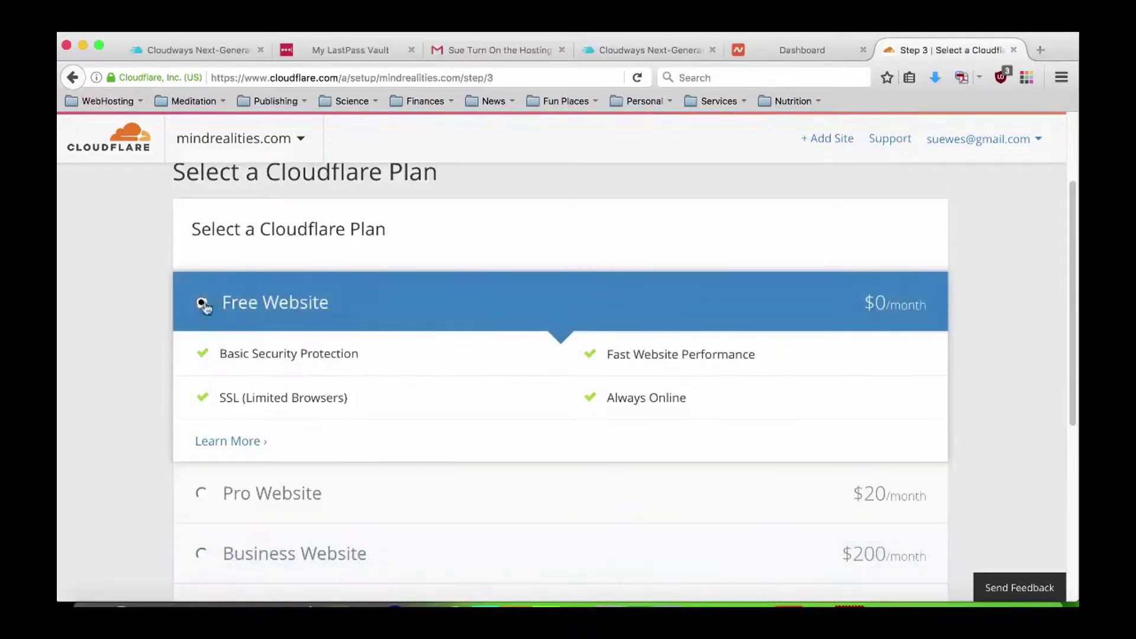
scroll(1006, 345, "down", 5)
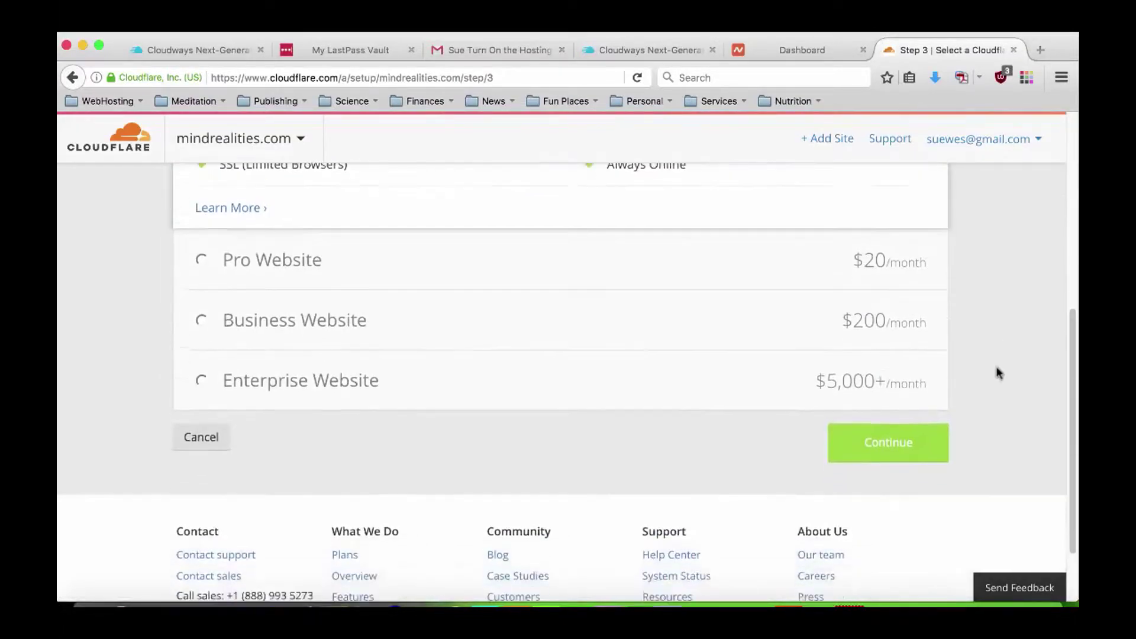
left_click(917, 441)
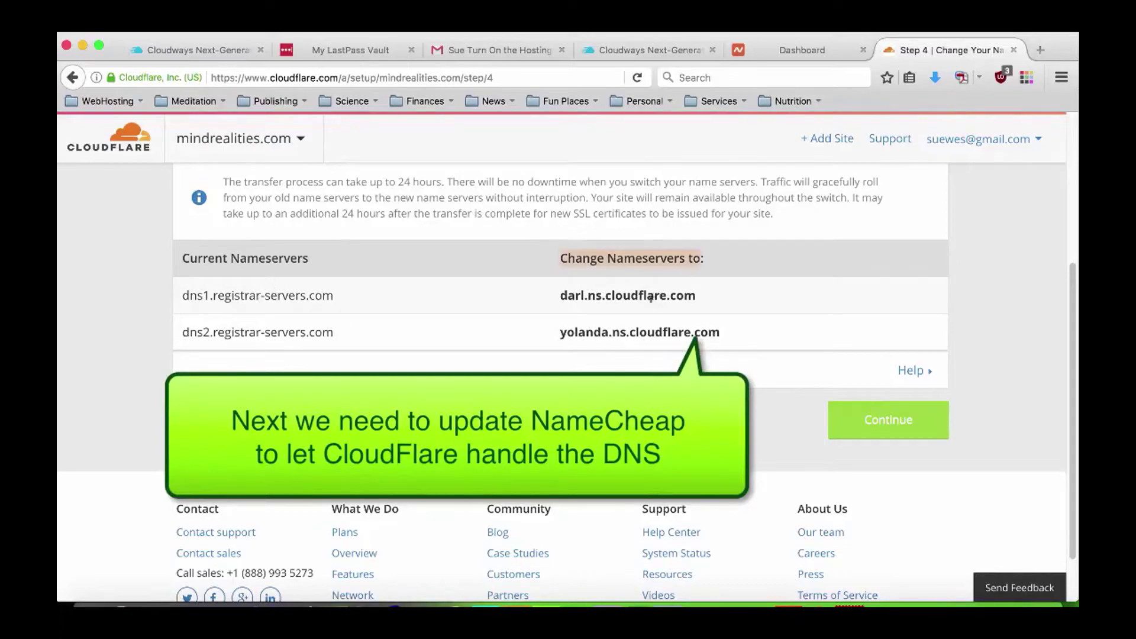
Copy nameserver darl.ns.cloudflare.com and switch to the Namecheap dashboard tab.
left_click_drag(561, 299, 701, 300)
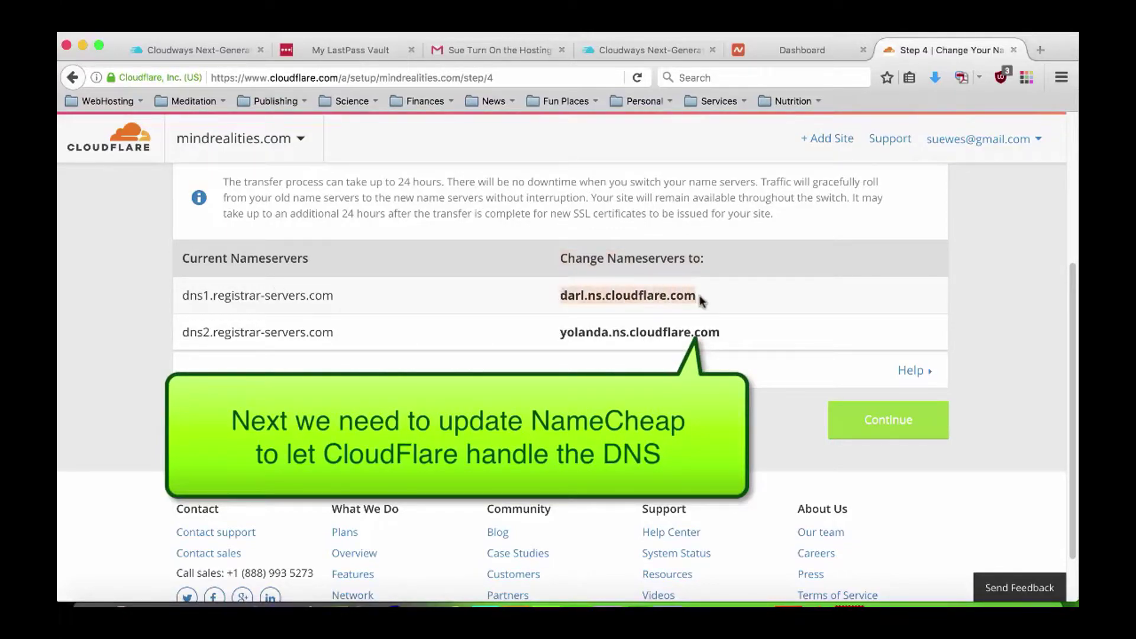
right_click(688, 295)
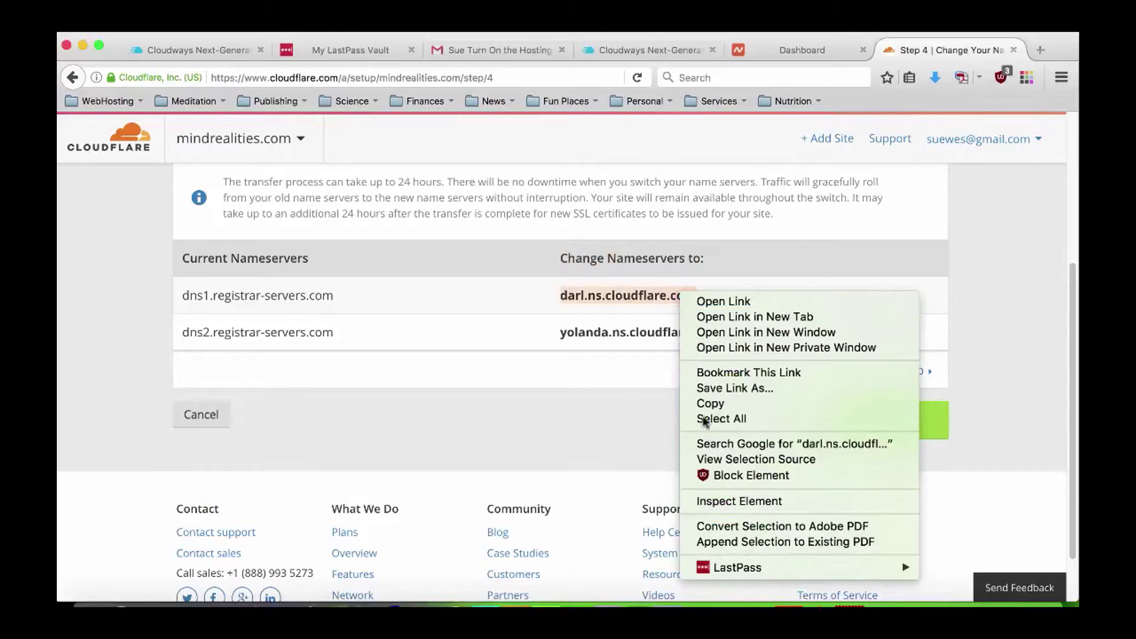
left_click(710, 404)
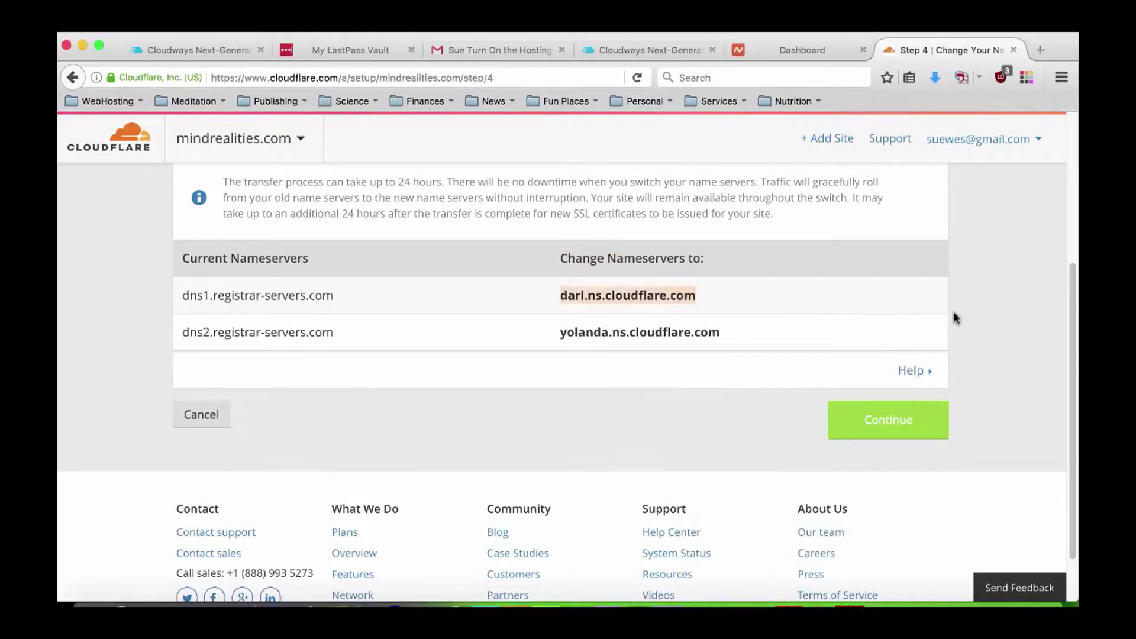
left_click(784, 51)
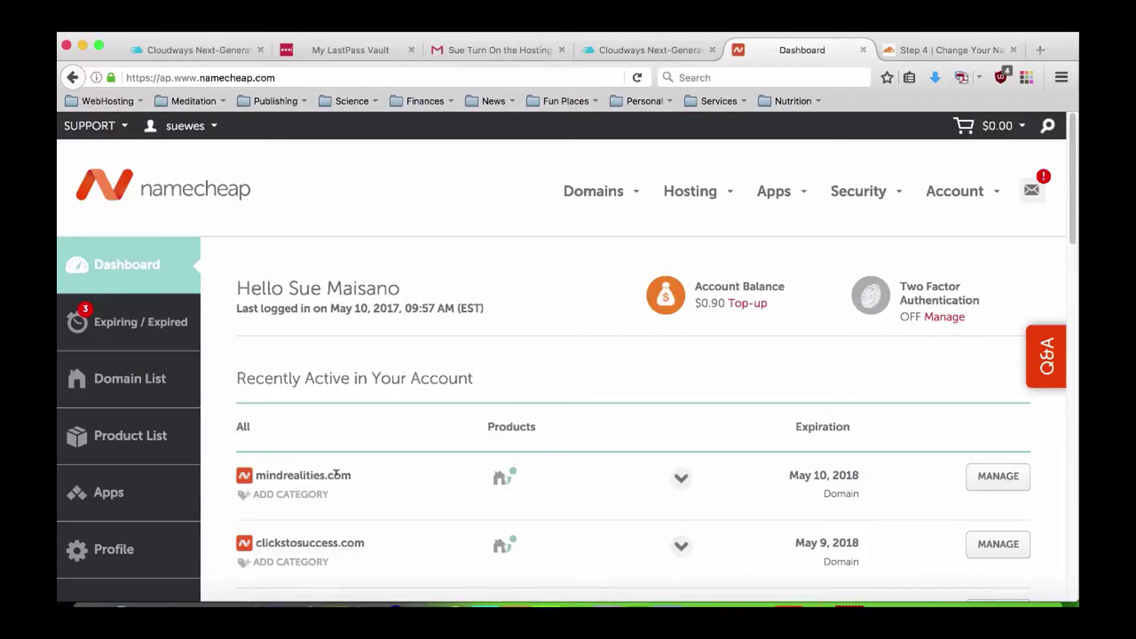
Switch mindrealities.com to Custom DNS and paste darl.ns.cloudflare.com as Nameserver 1.
left_click(1000, 477)
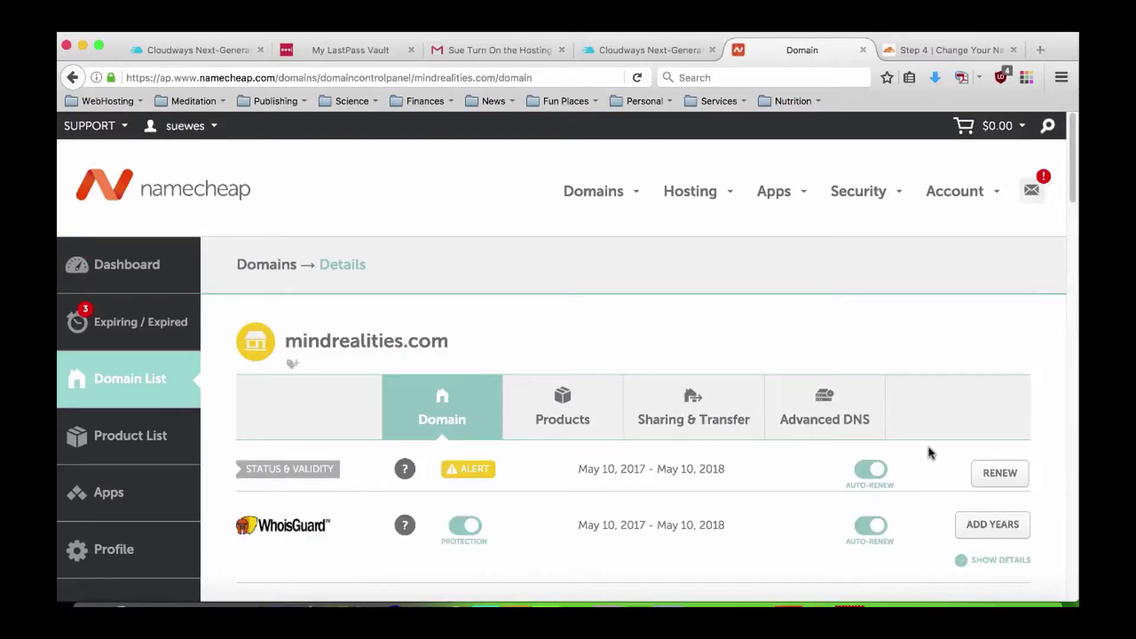
scroll(931, 454, "down", 10)
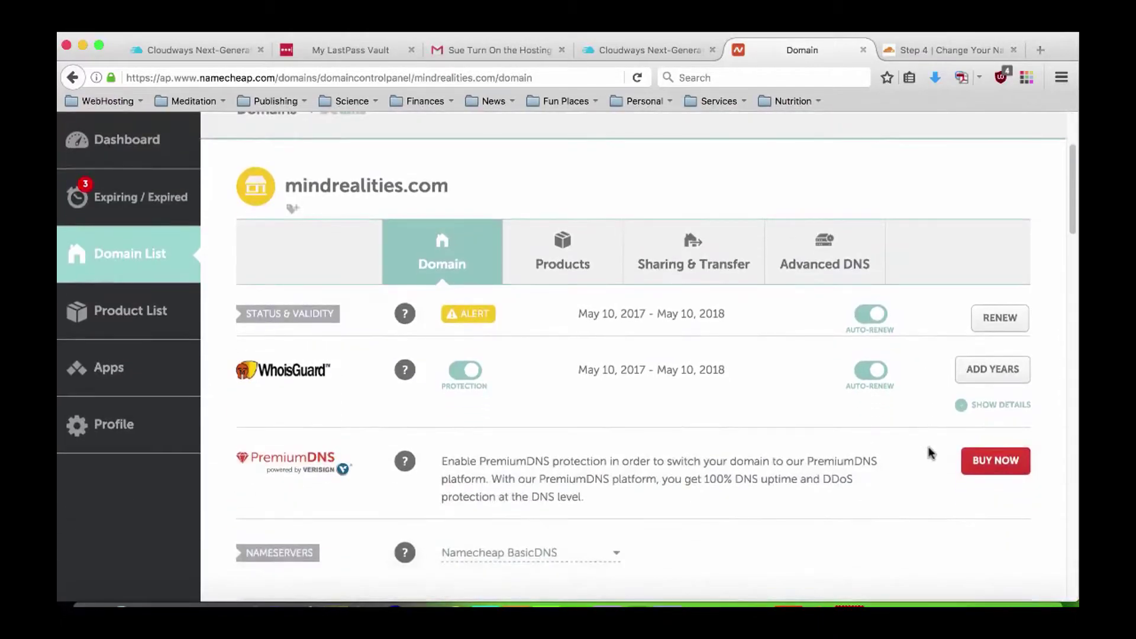
scroll(930, 453, "down", 5)
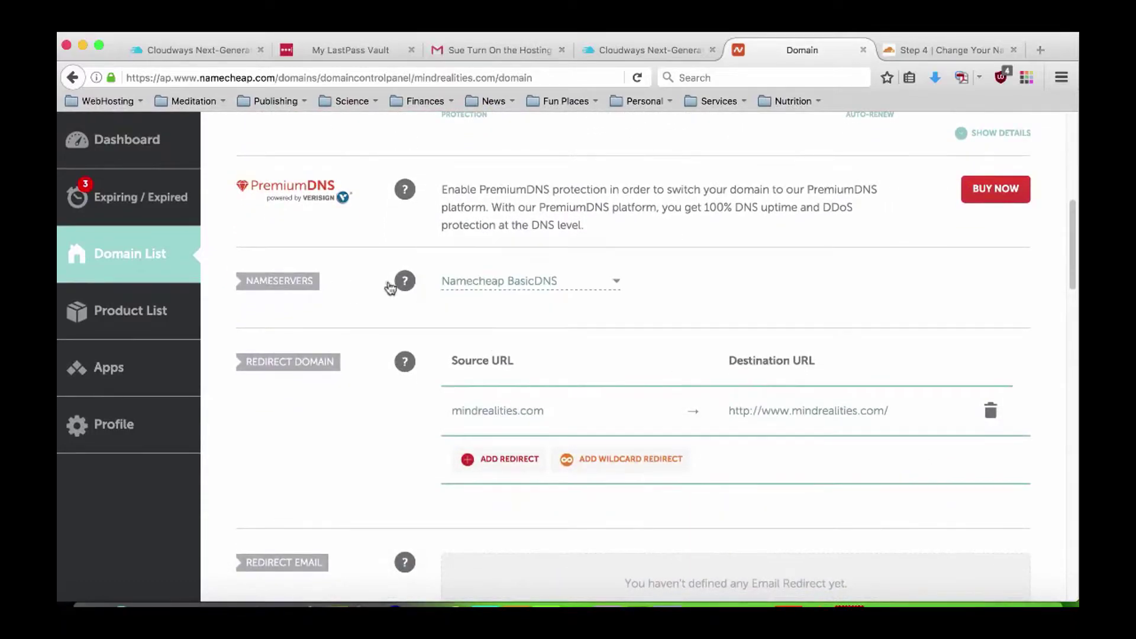
left_click(588, 283)
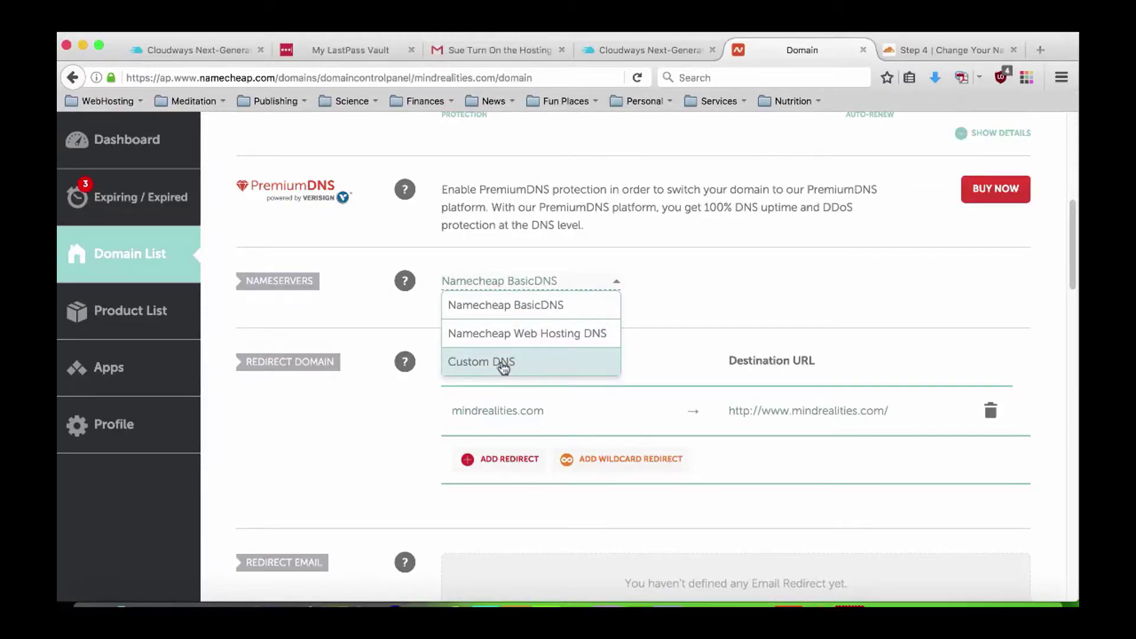
left_click(503, 363)
right_click(503, 320)
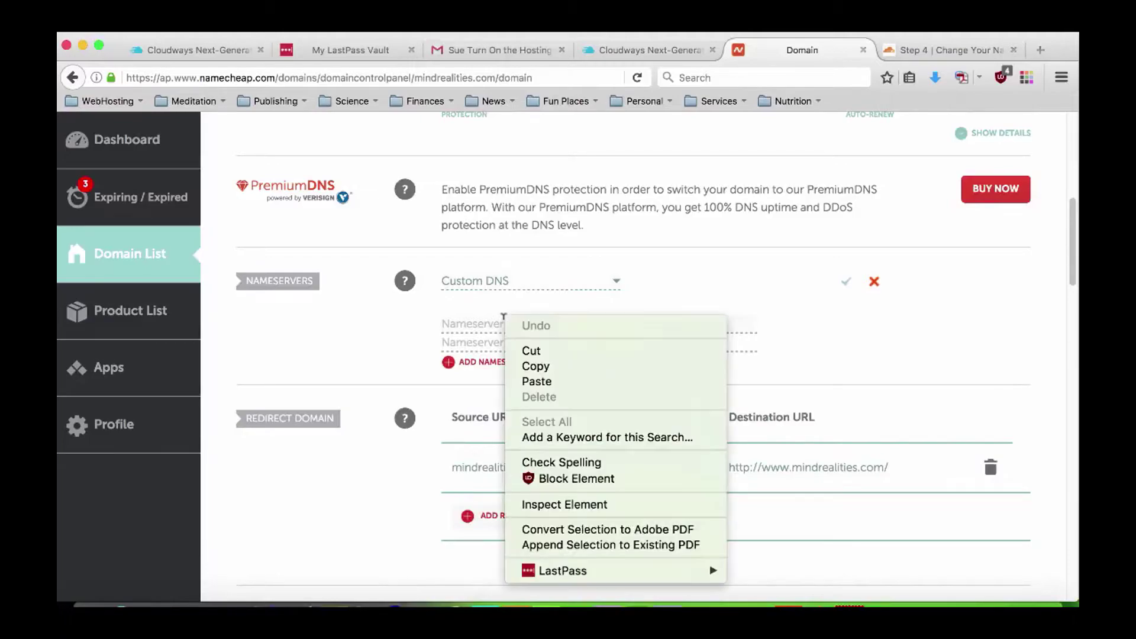
left_click(538, 376)
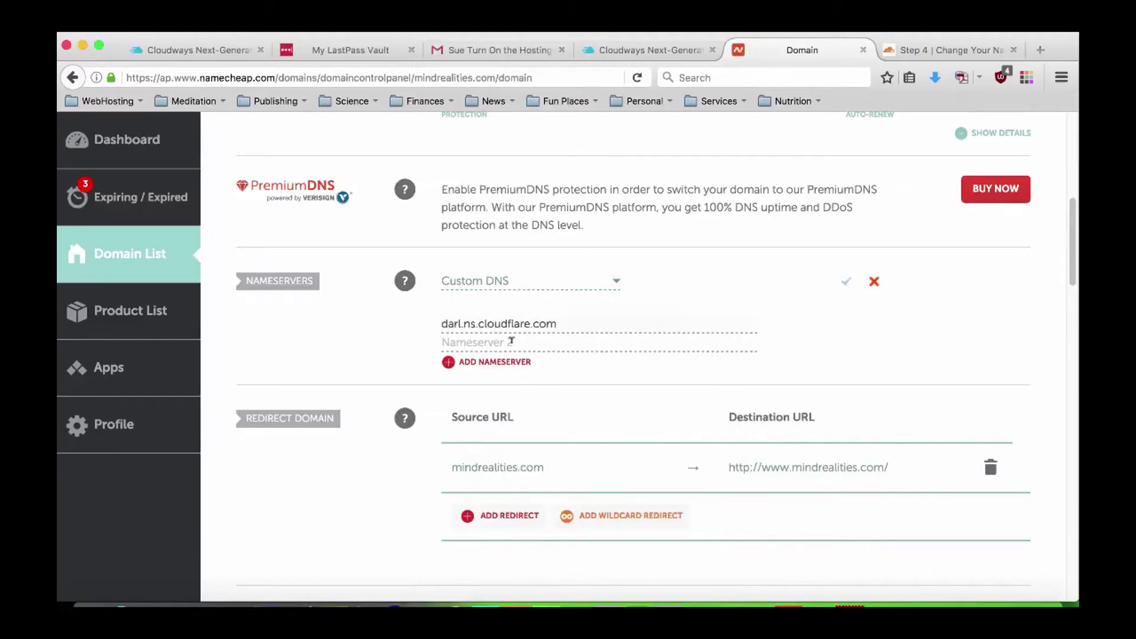
Copy yolanda.ns.cloudflare.com from Cloudflare into Nameserver 2, save, and dismiss the propagation notice.
left_click(915, 50)
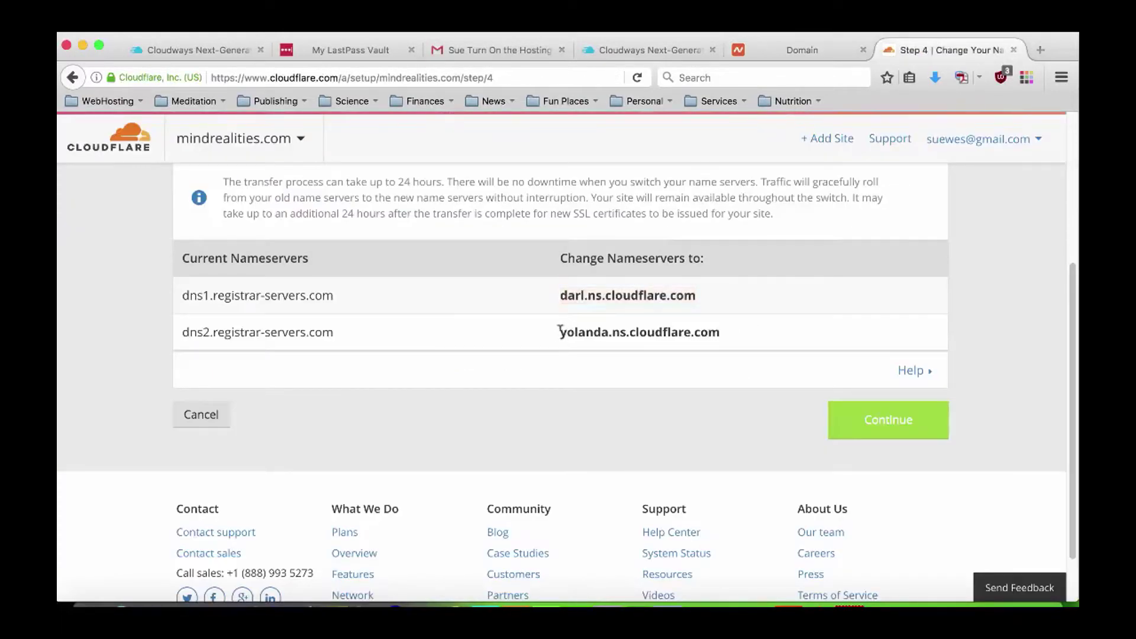
left_click_drag(560, 331, 723, 330)
right_click(696, 330)
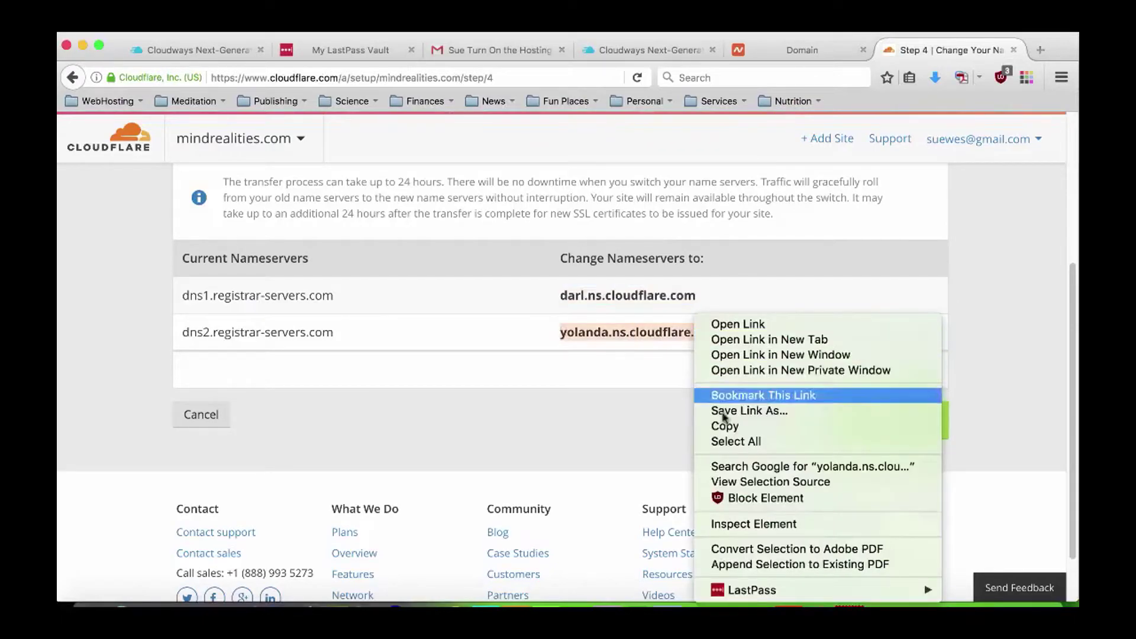
left_click(725, 426)
left_click(779, 50)
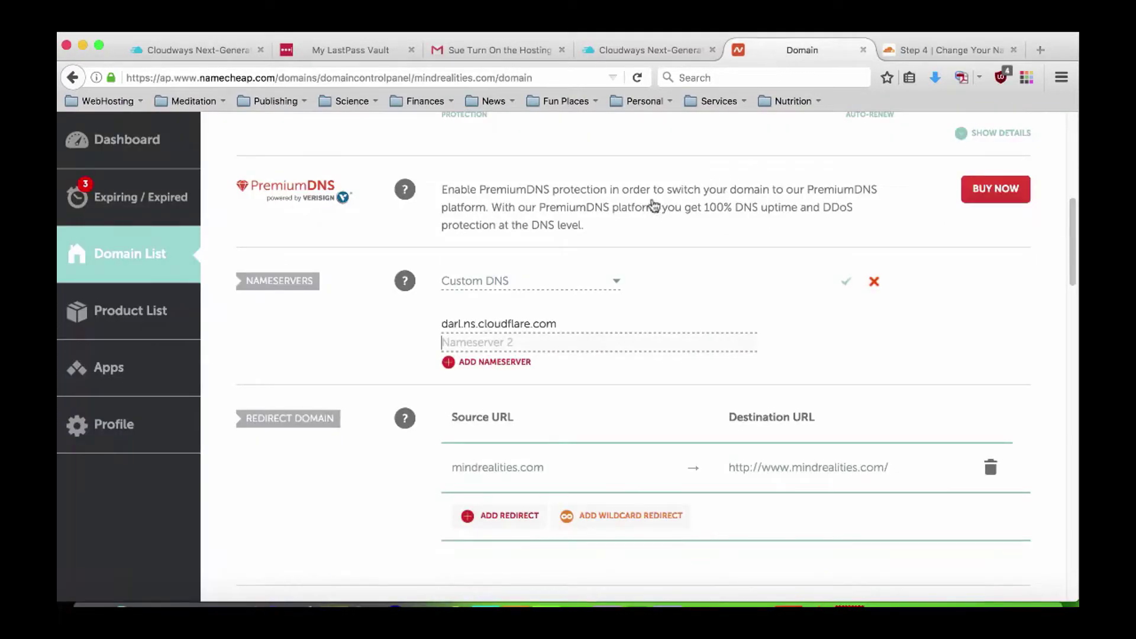
right_click(492, 338)
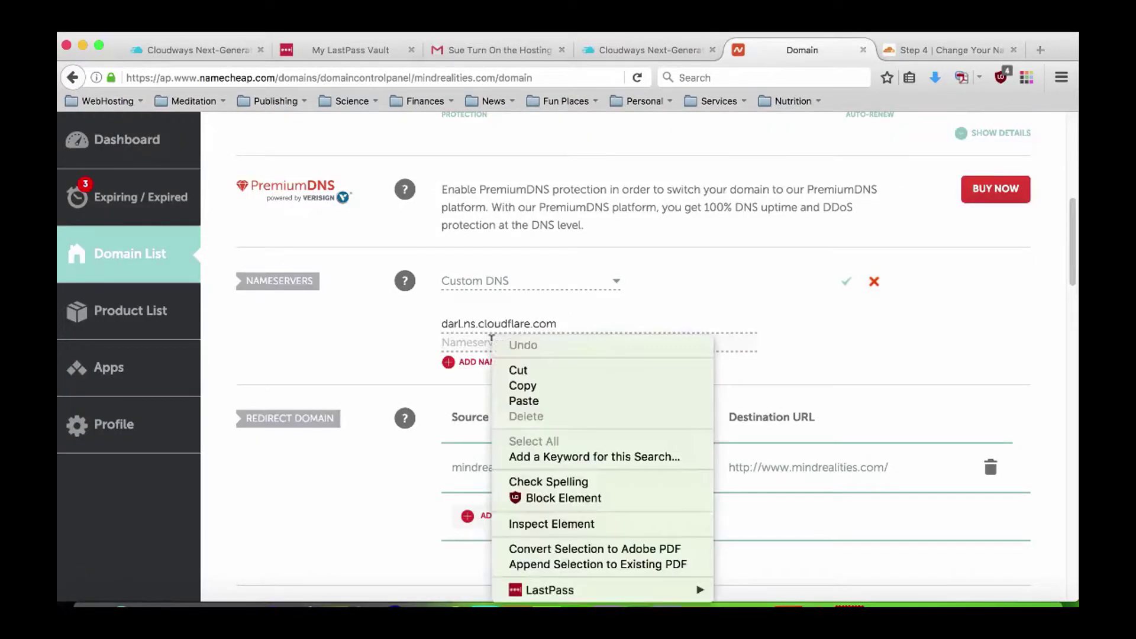
left_click(519, 401)
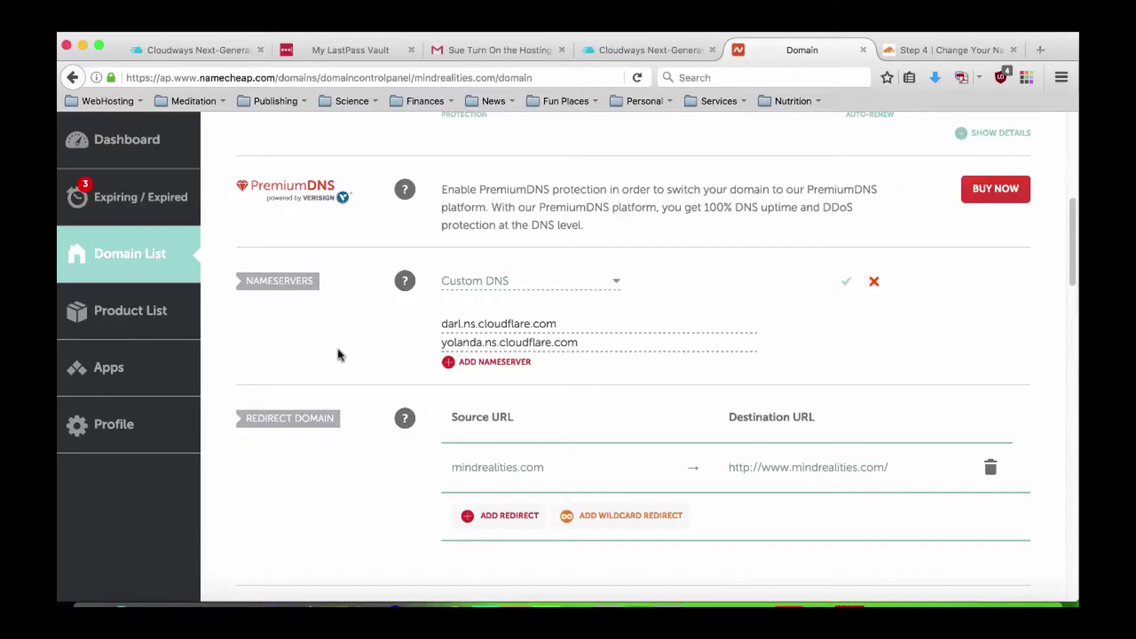
scroll(845, 261, "down", 1)
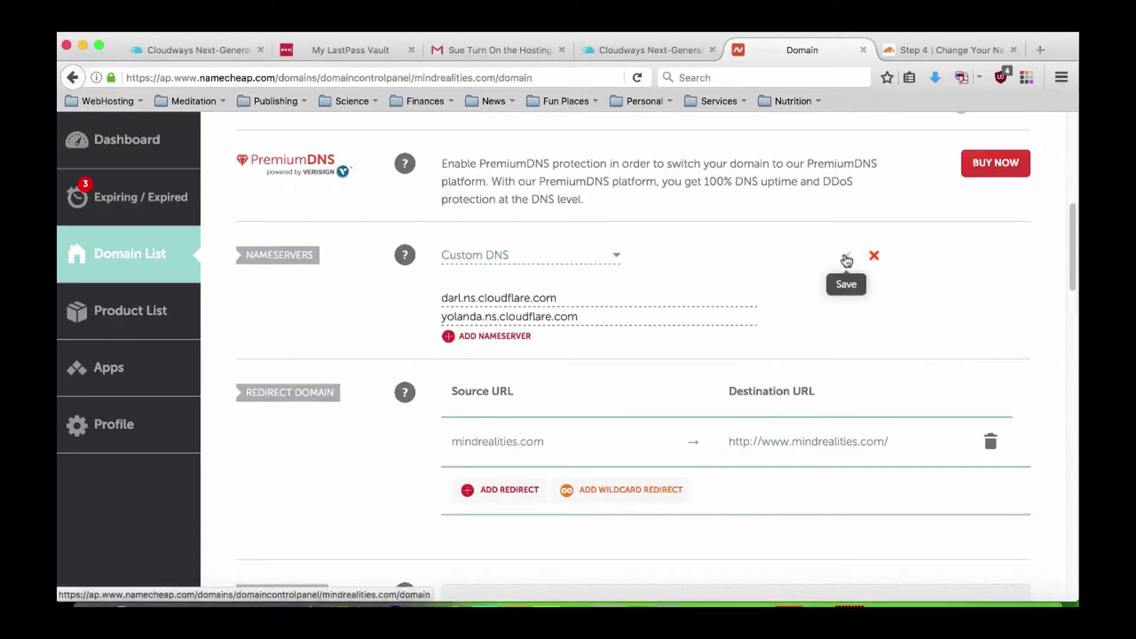
left_click(846, 259)
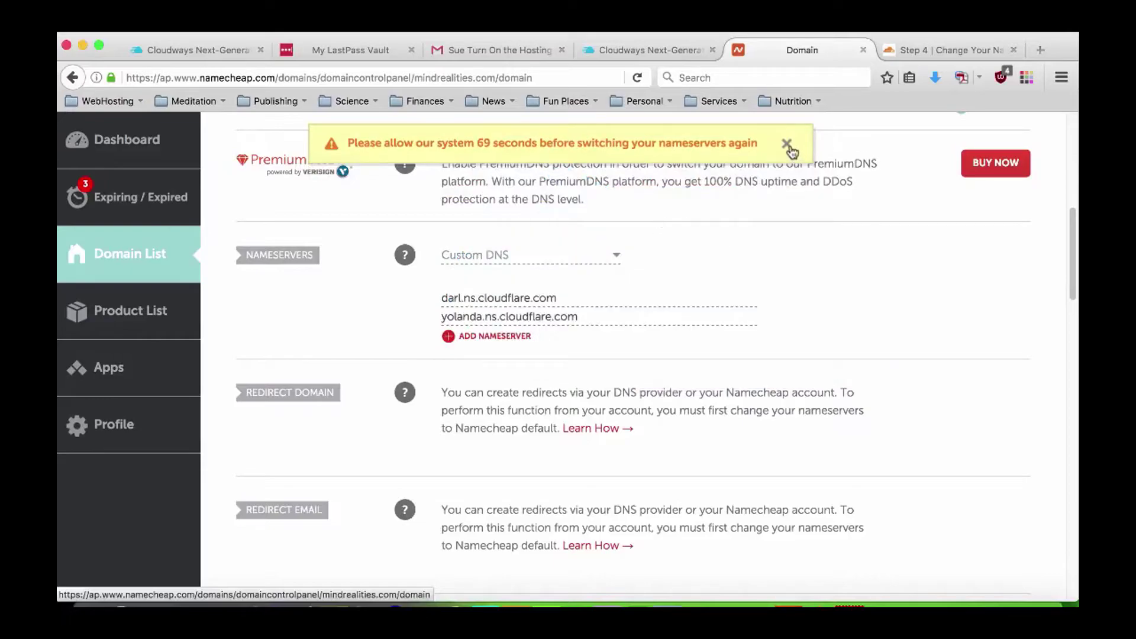
left_click(789, 145)
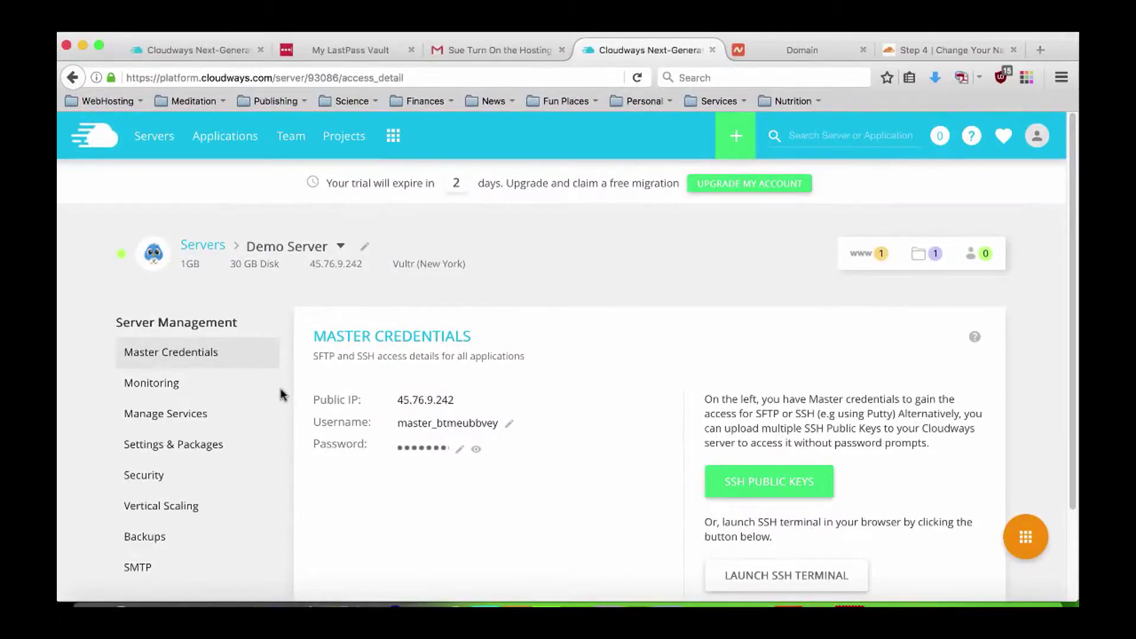
Add a WordPress application named 'demo app website' to Demo Server.
left_click(1027, 536)
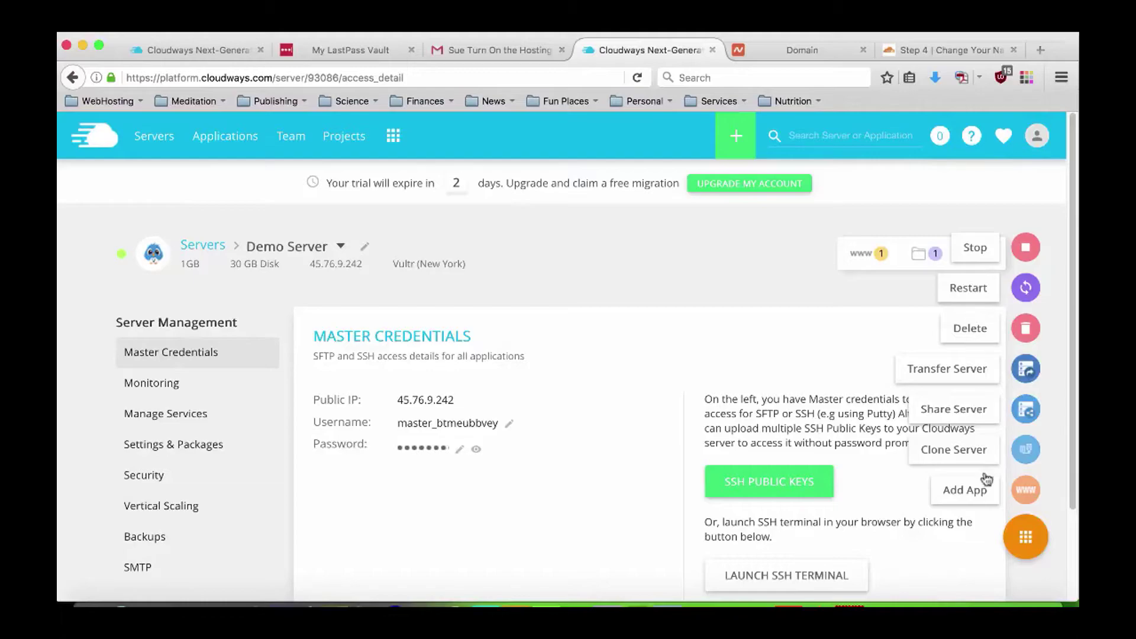
left_click(963, 494)
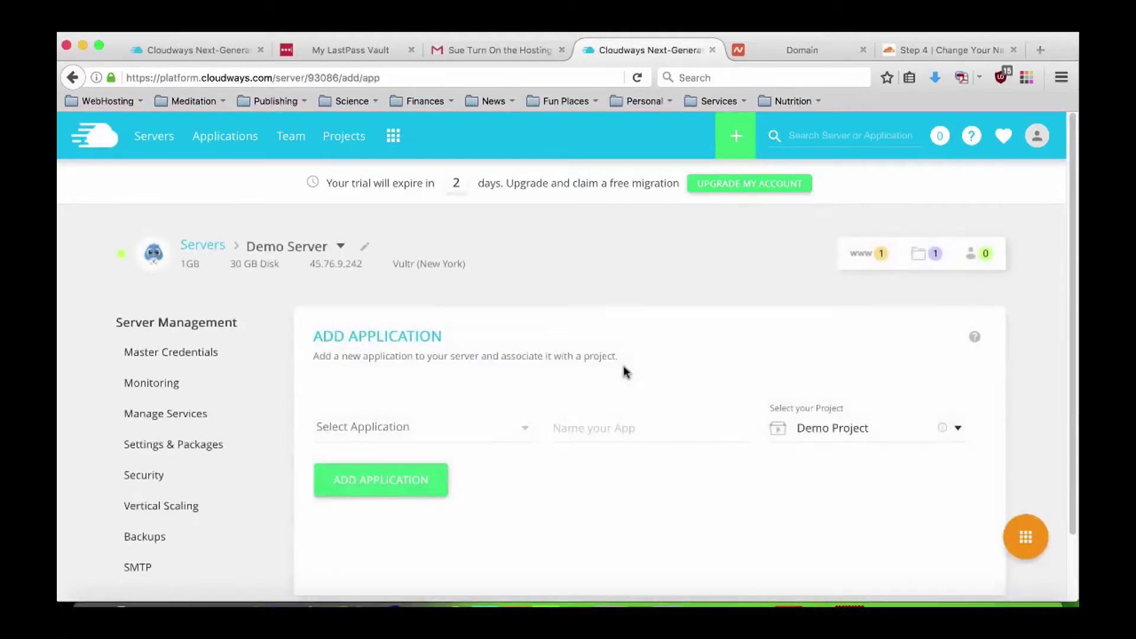
left_click(417, 429)
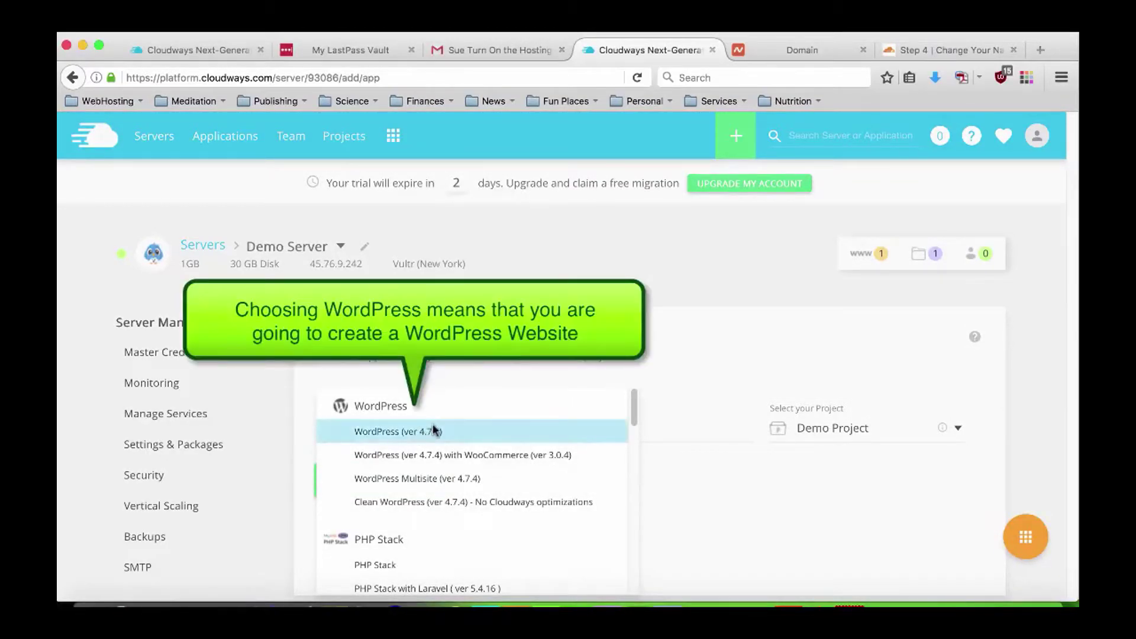
left_click(417, 432)
left_click(604, 426)
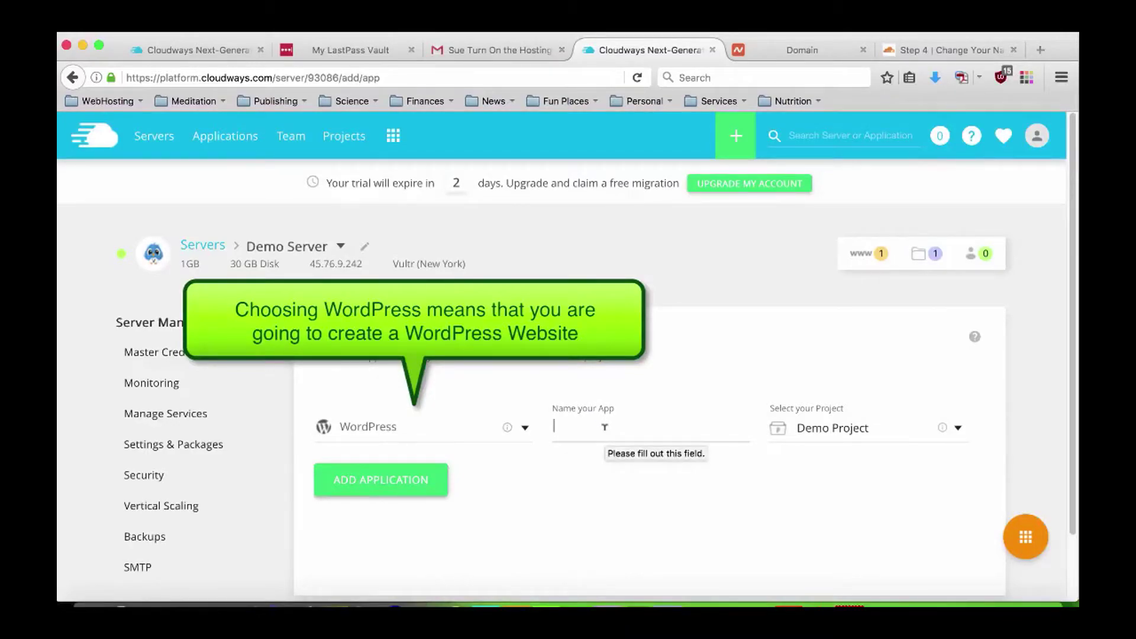
type("demo app website")
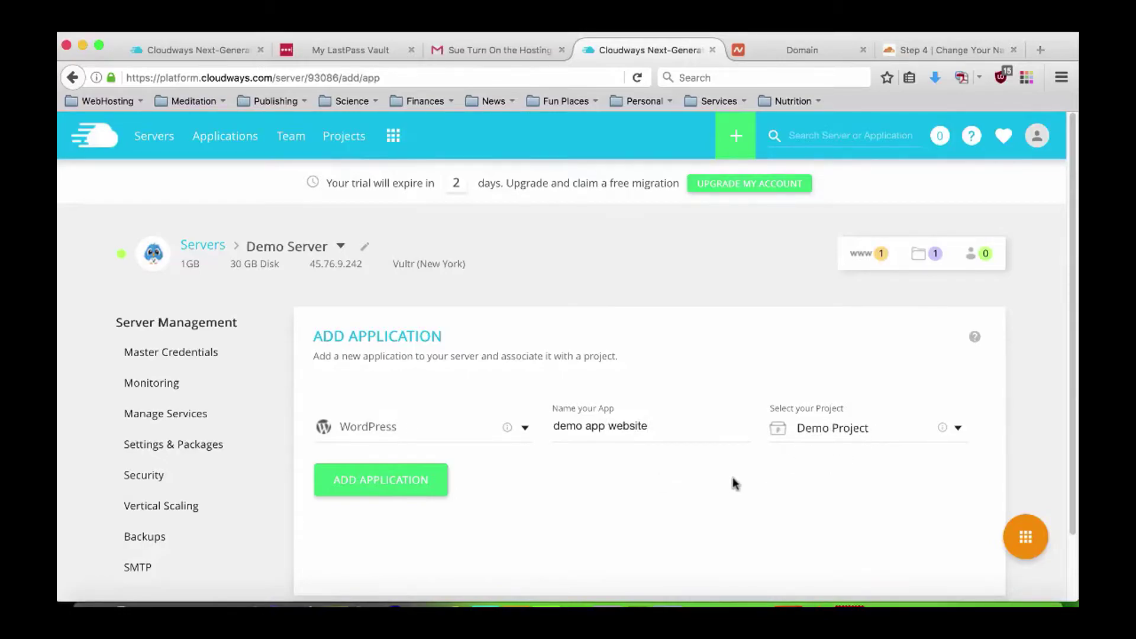
left_click(377, 483)
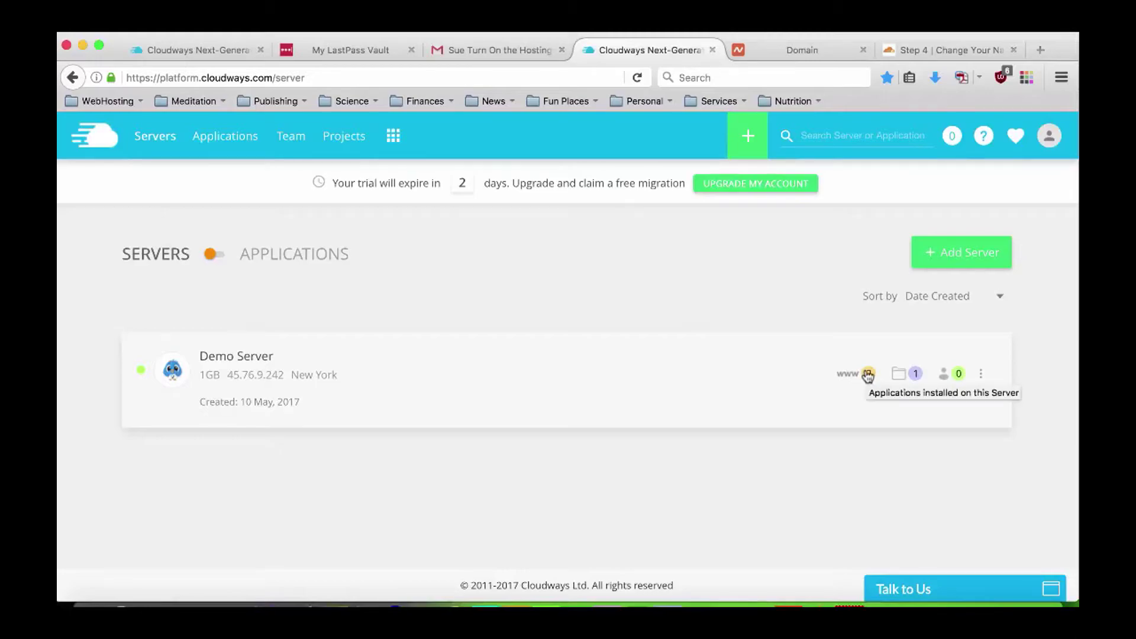
Open demo app website from Demo Server's application list to view its access details.
left_click(867, 375)
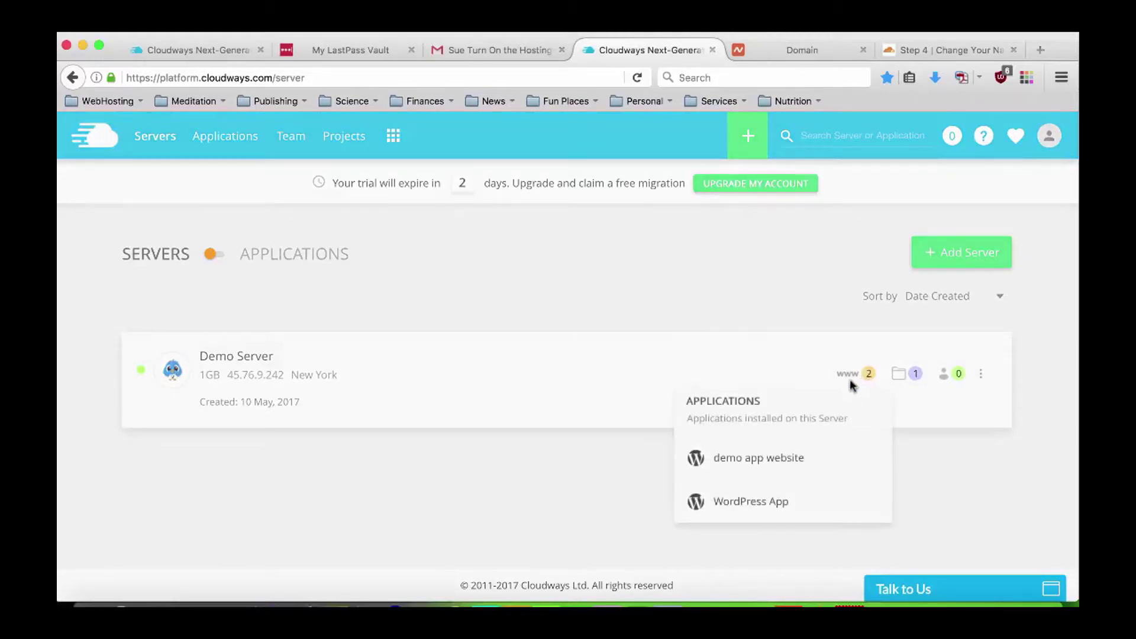
left_click(769, 458)
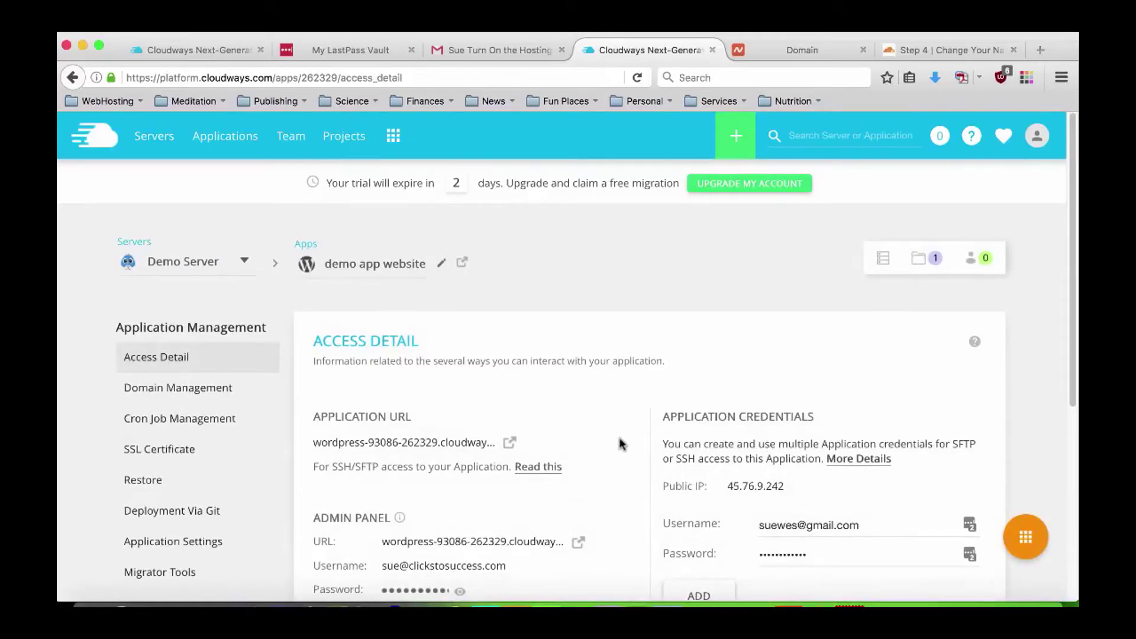
scroll(620, 443, "down", 2)
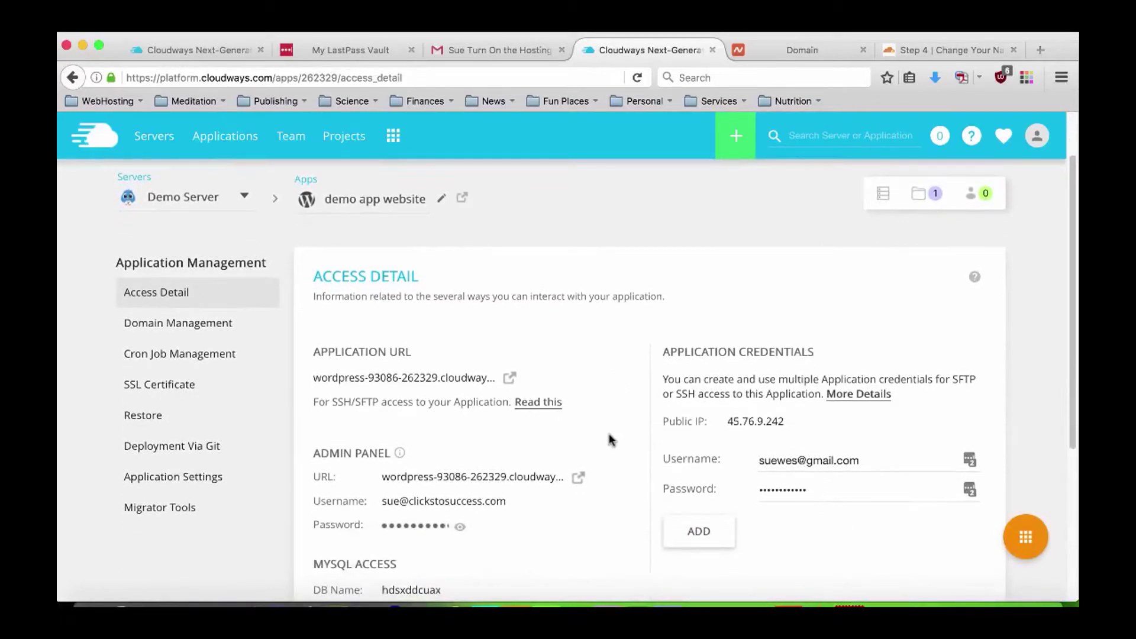
scroll(611, 440, "up", 2)
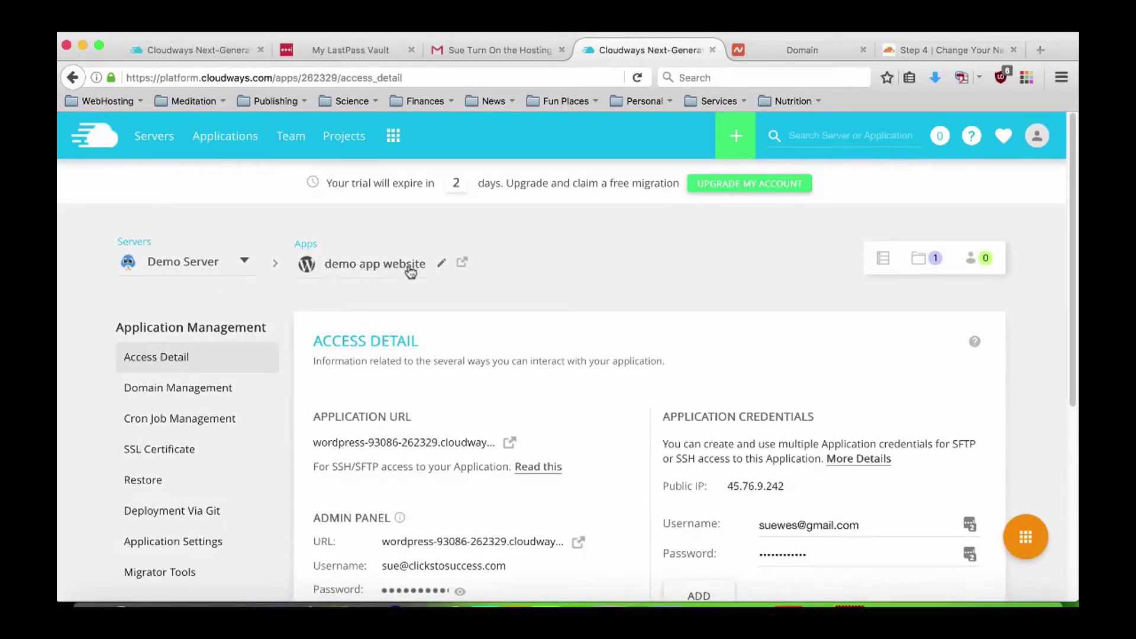
left_click(442, 265)
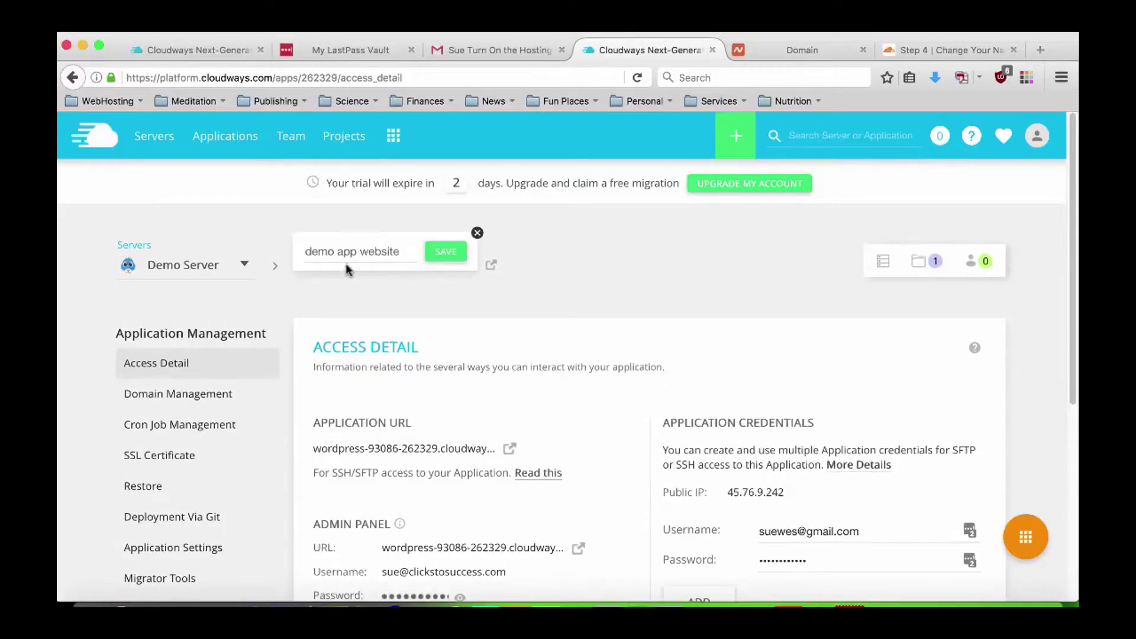
left_click(583, 288)
scroll(358, 365, "down", 1)
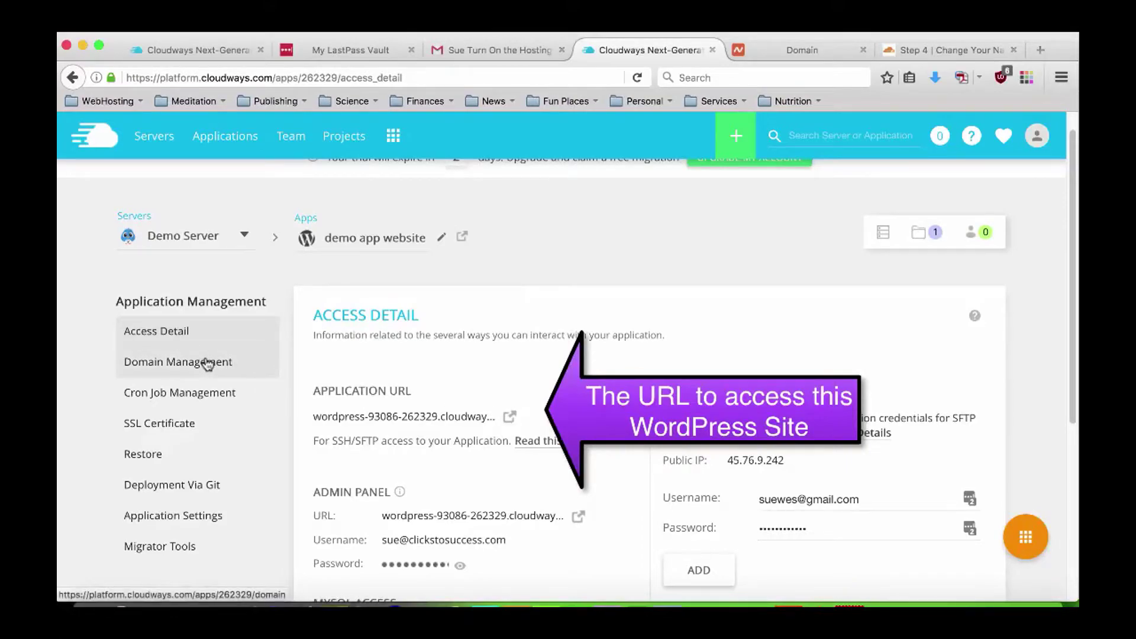
Enter mindrealities.com as demo app website's primary domain in Domain Management and save.
left_click(172, 365)
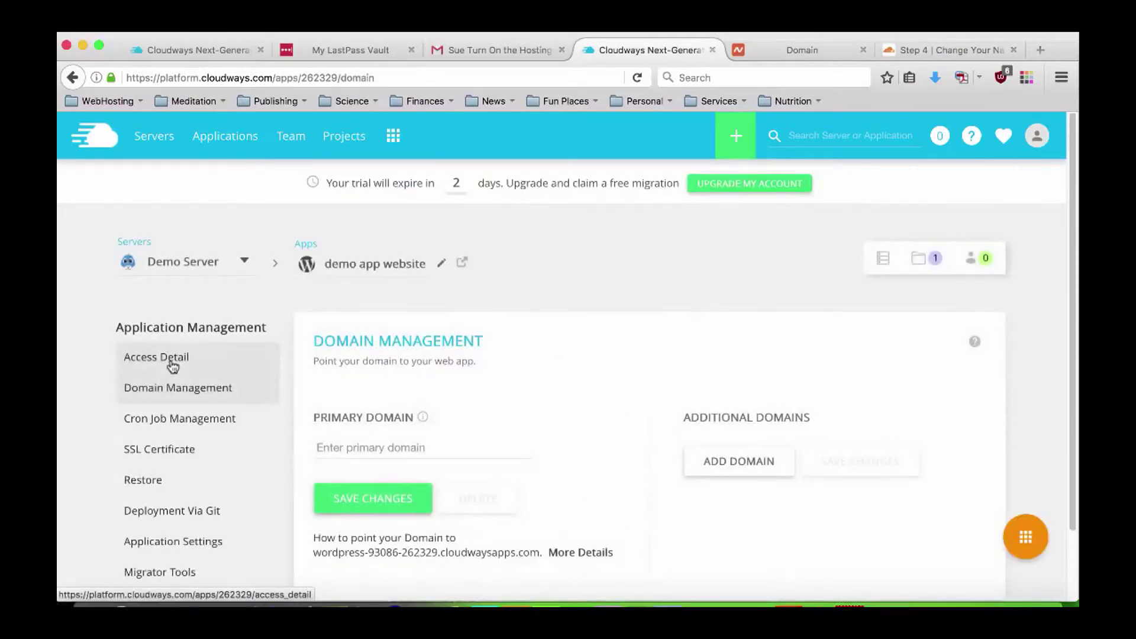
left_click(443, 447)
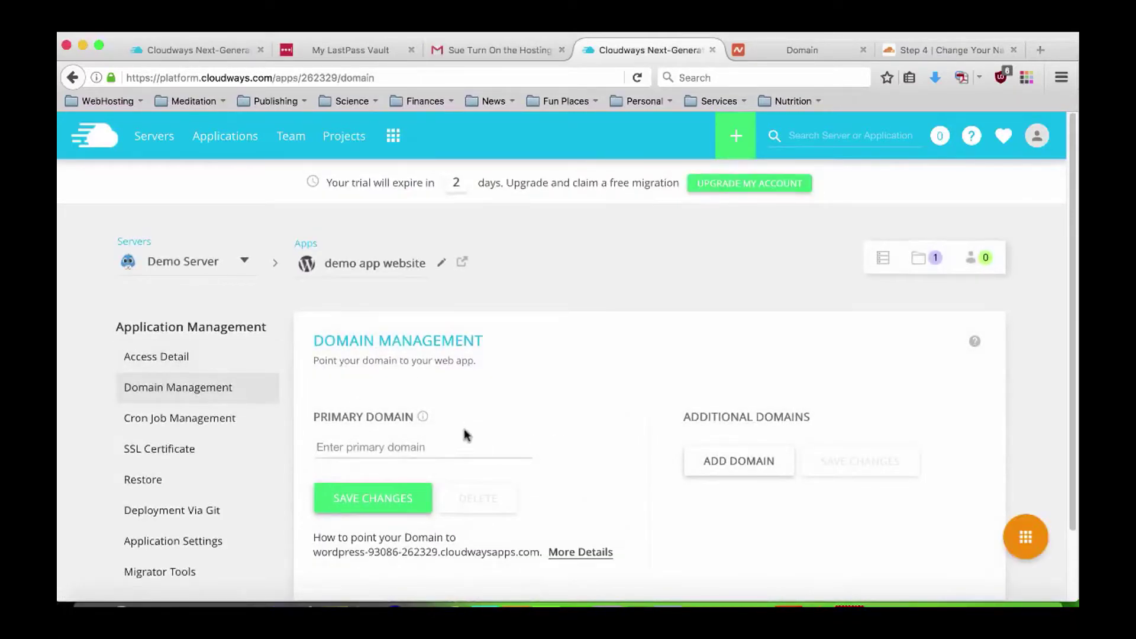
scroll(473, 420, "down", 2)
type("mindreali")
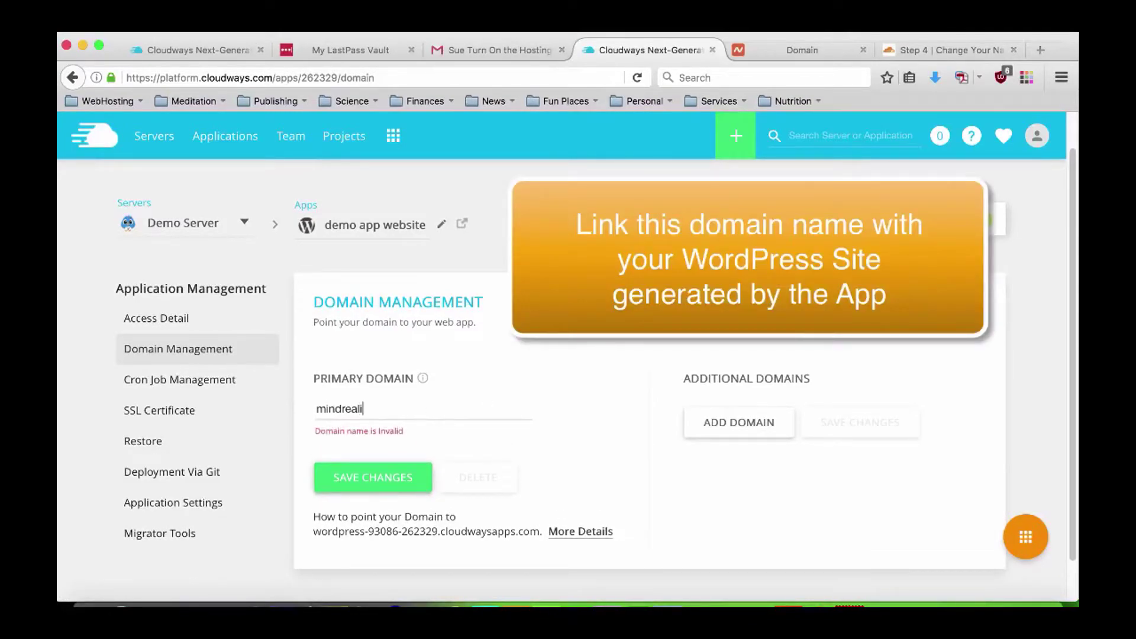
type("ties.com")
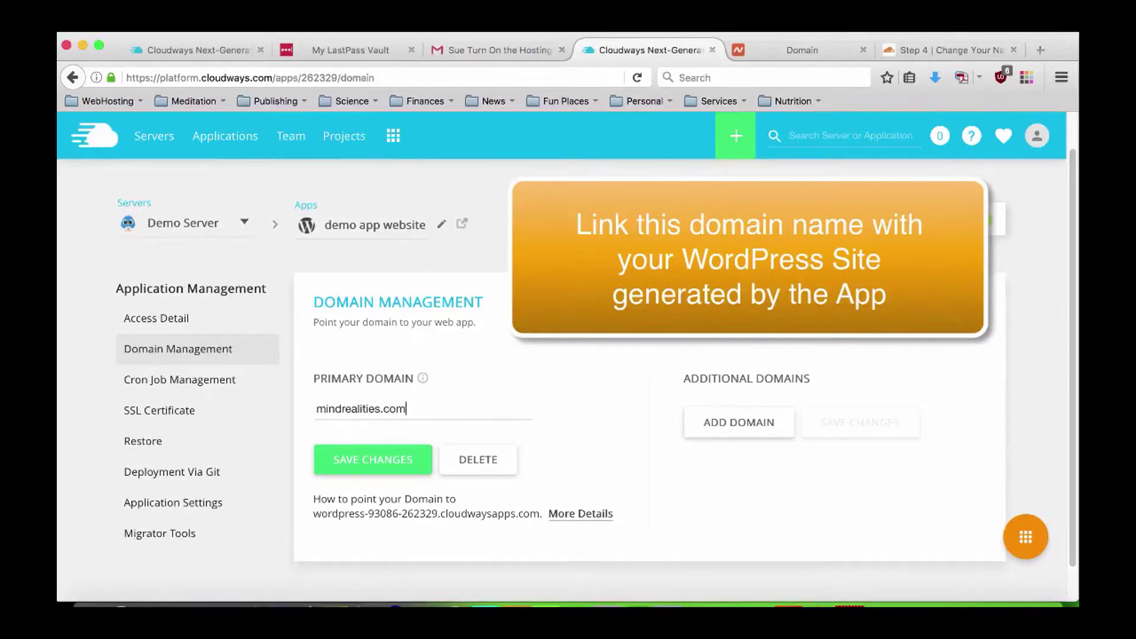
left_click(373, 460)
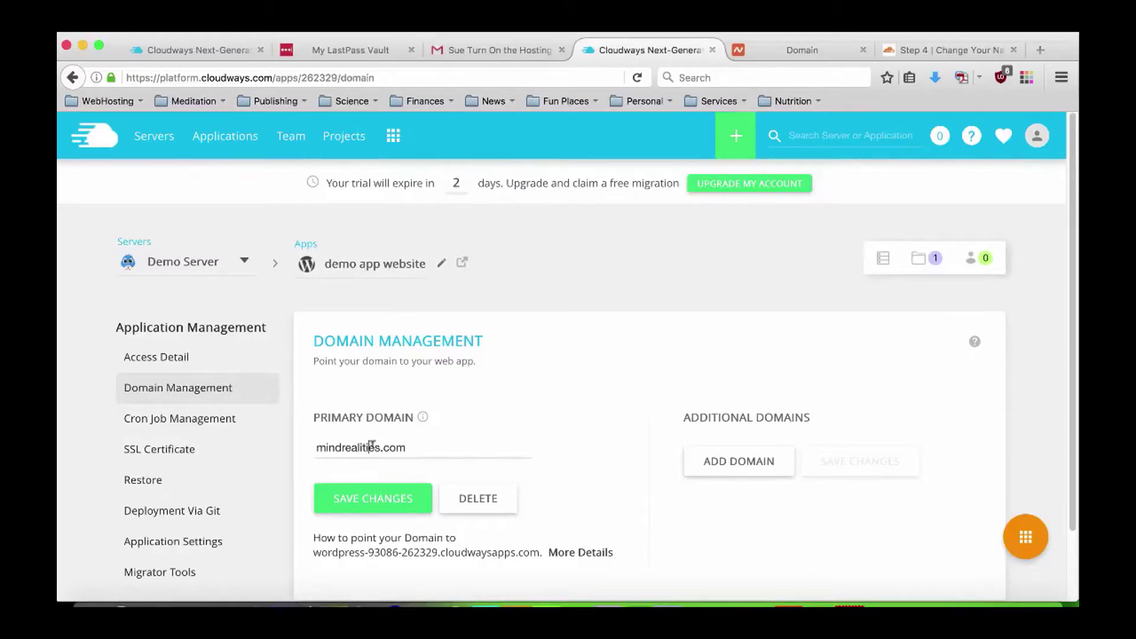
left_click_drag(379, 447, 316, 442)
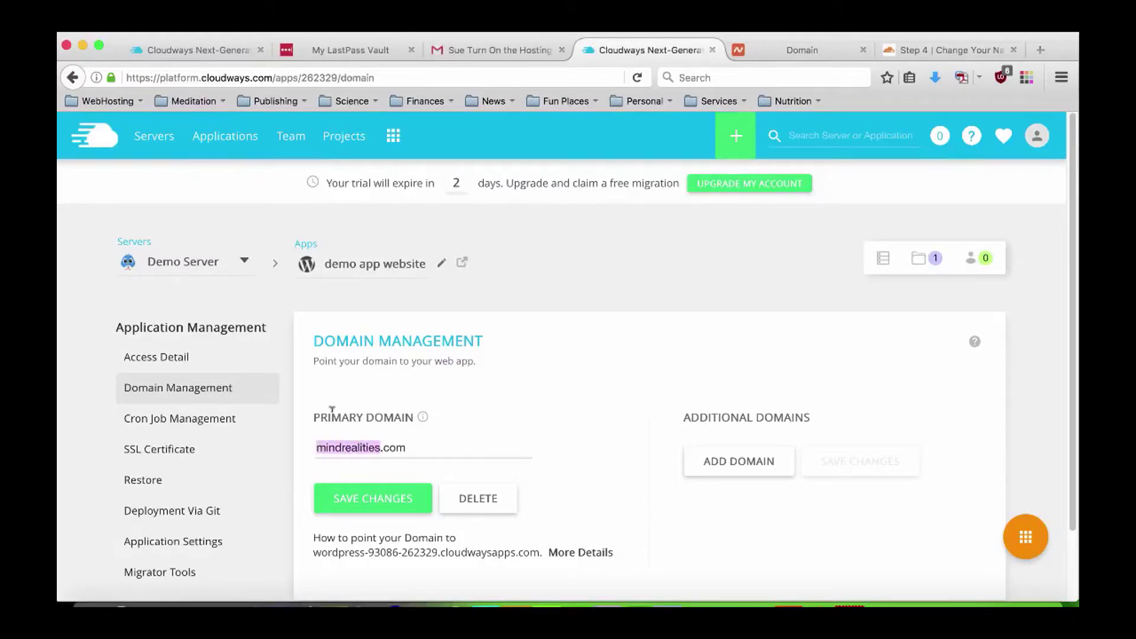
Rename demo app website to MindRealities and go back to its Access Detail page.
left_click(425, 268)
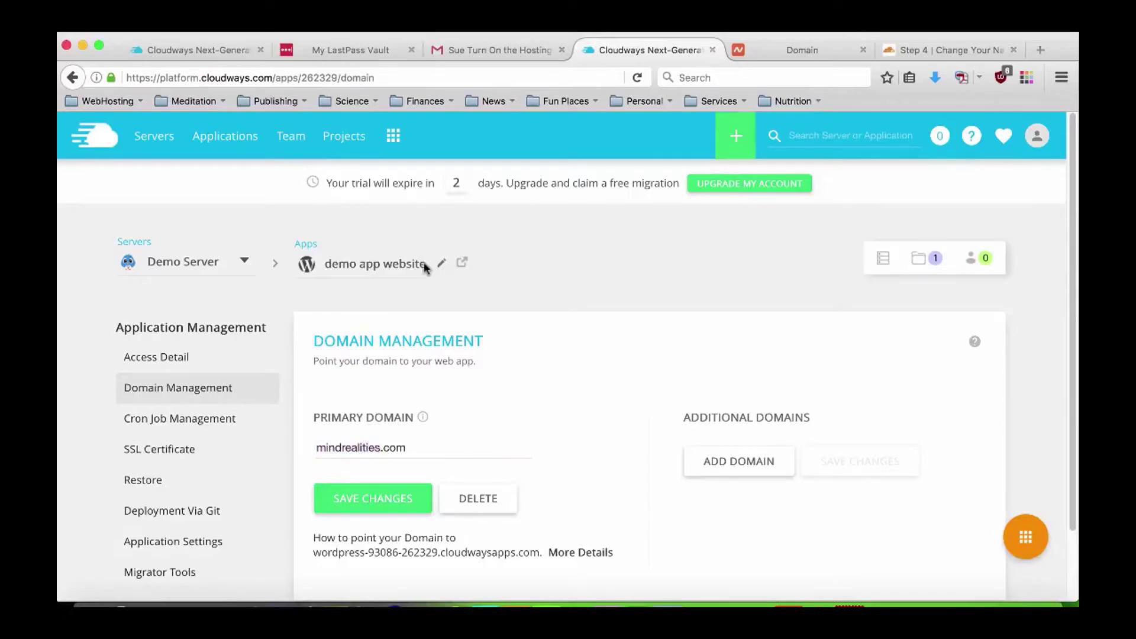
left_click(441, 262)
left_click_drag(402, 251, 300, 249)
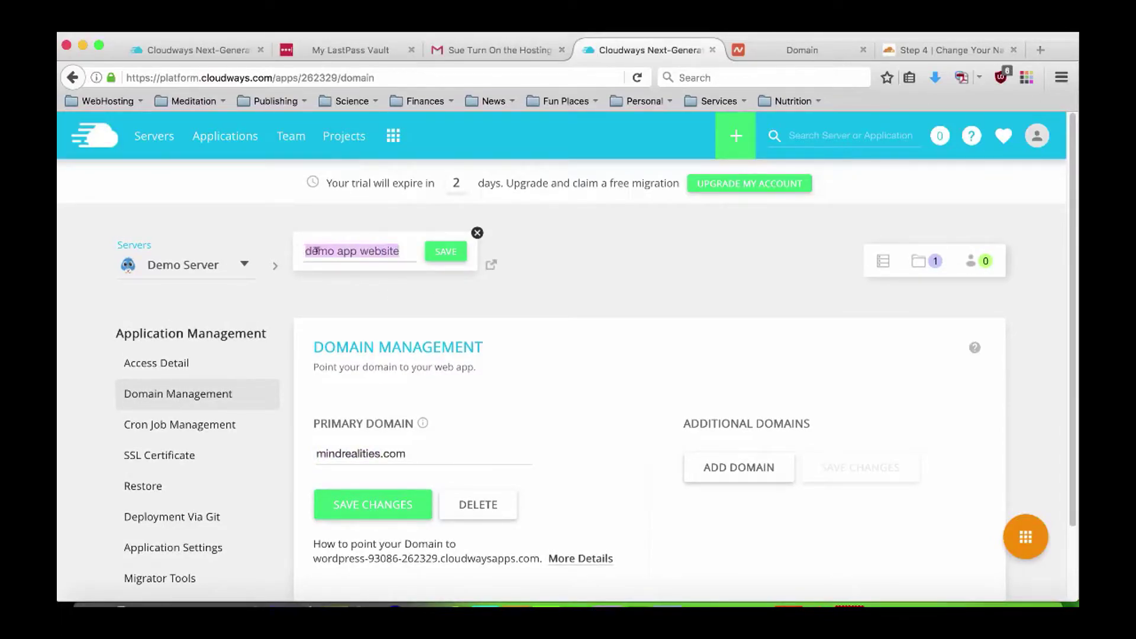
type("MindRealities")
key("Return")
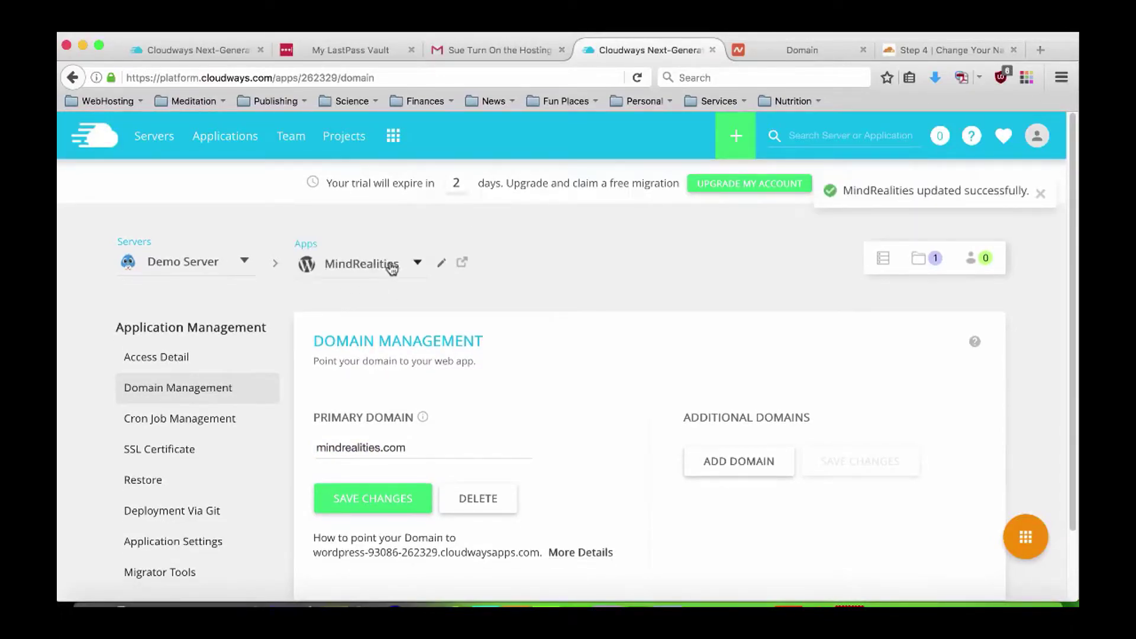
left_click(391, 268)
left_click(397, 264)
left_click(356, 447)
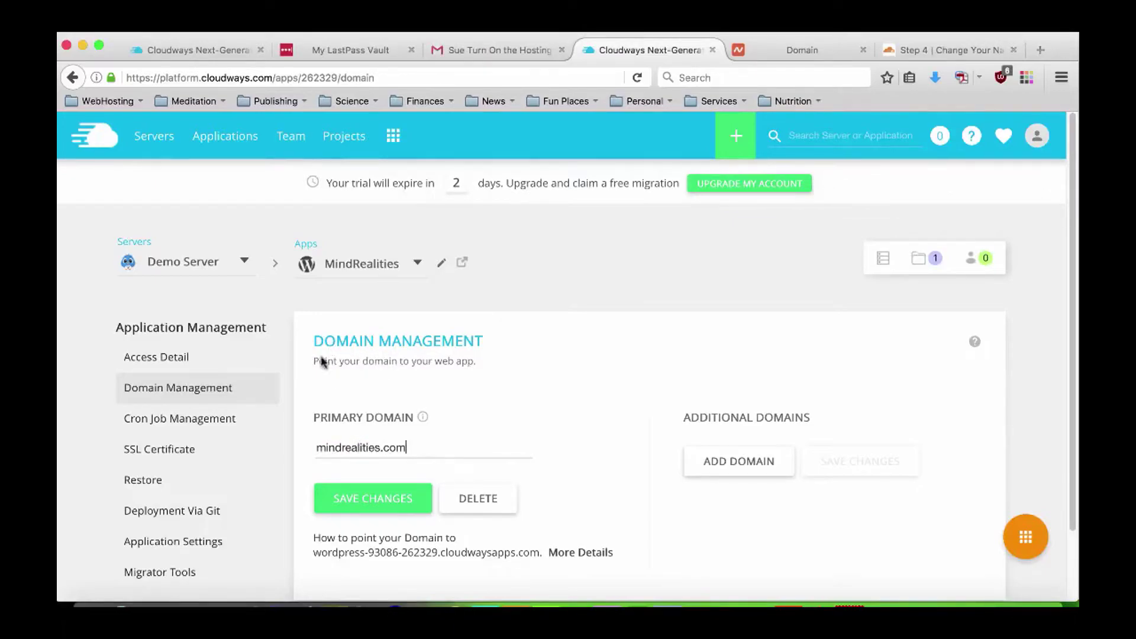
left_click(155, 357)
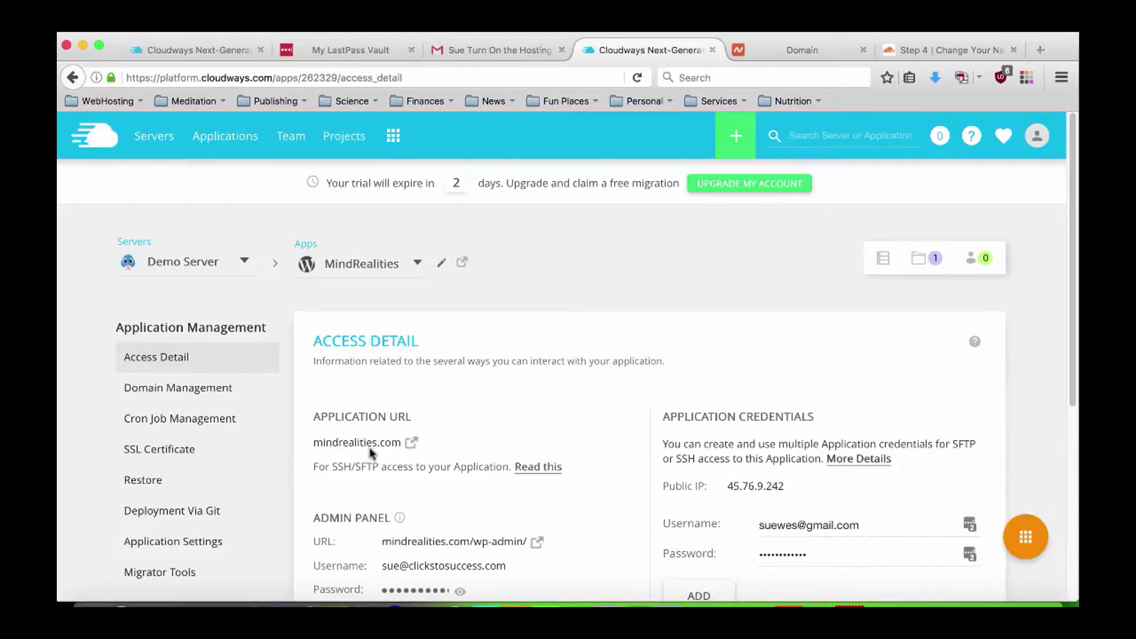
Reveal the MindRealities WordPress admin panel password and copy it.
scroll(370, 450, "down", 3)
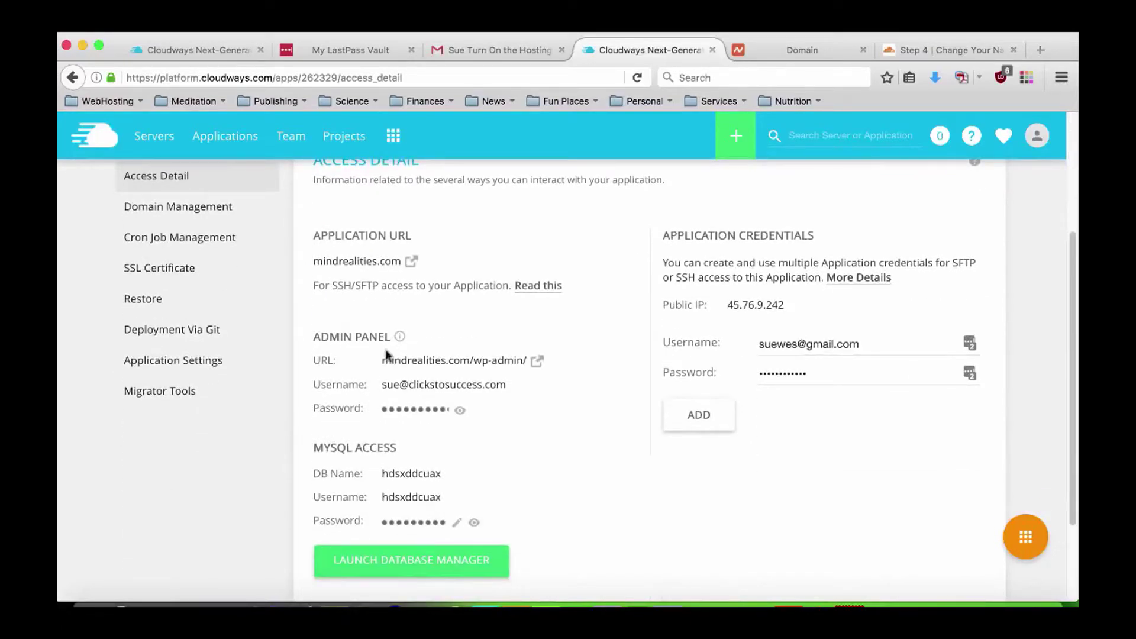
scroll(385, 384, "down", 1)
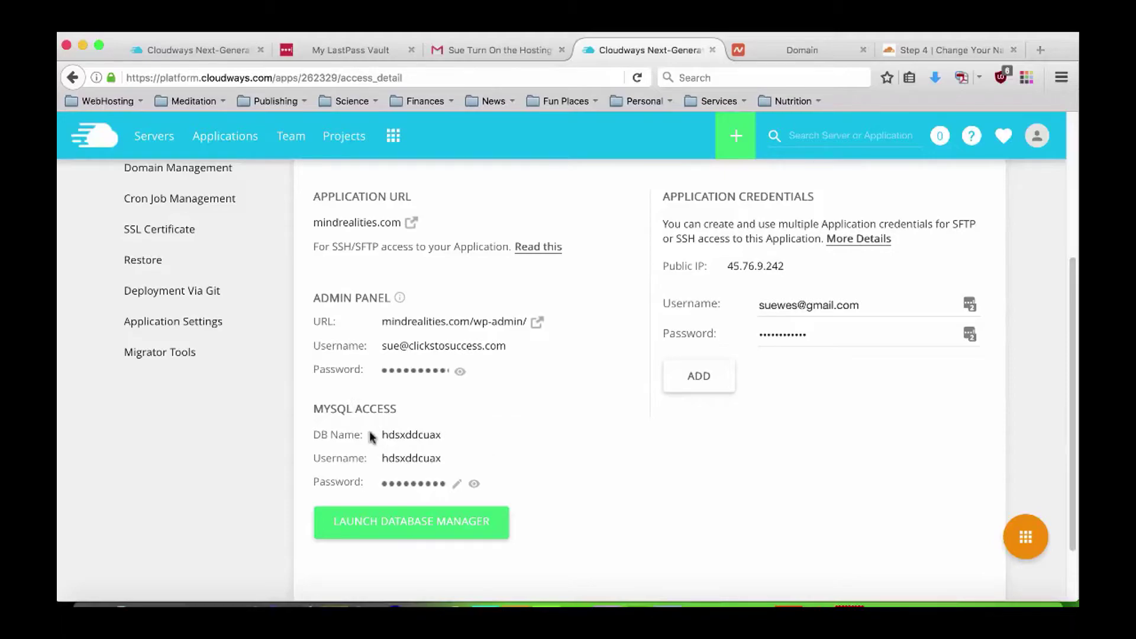
left_click(461, 377)
left_click(426, 374)
Add a Wordpress section to the TextEdit notes with the admin e-mail username and pasted password.
left_click(299, 601)
left_click(729, 427)
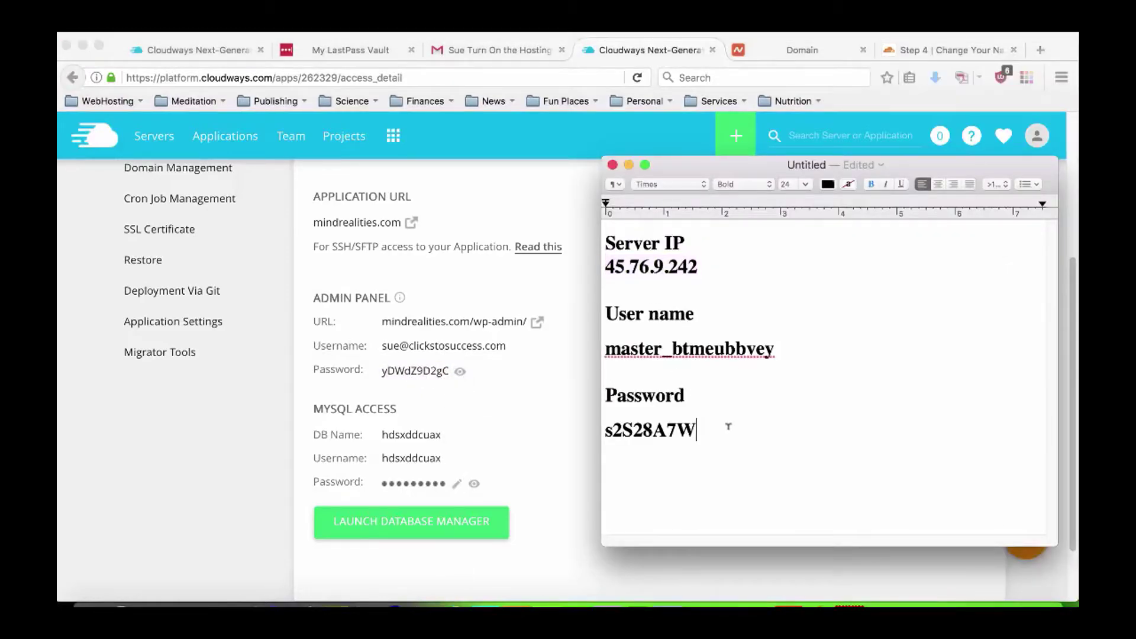
type("Wordpress User name")
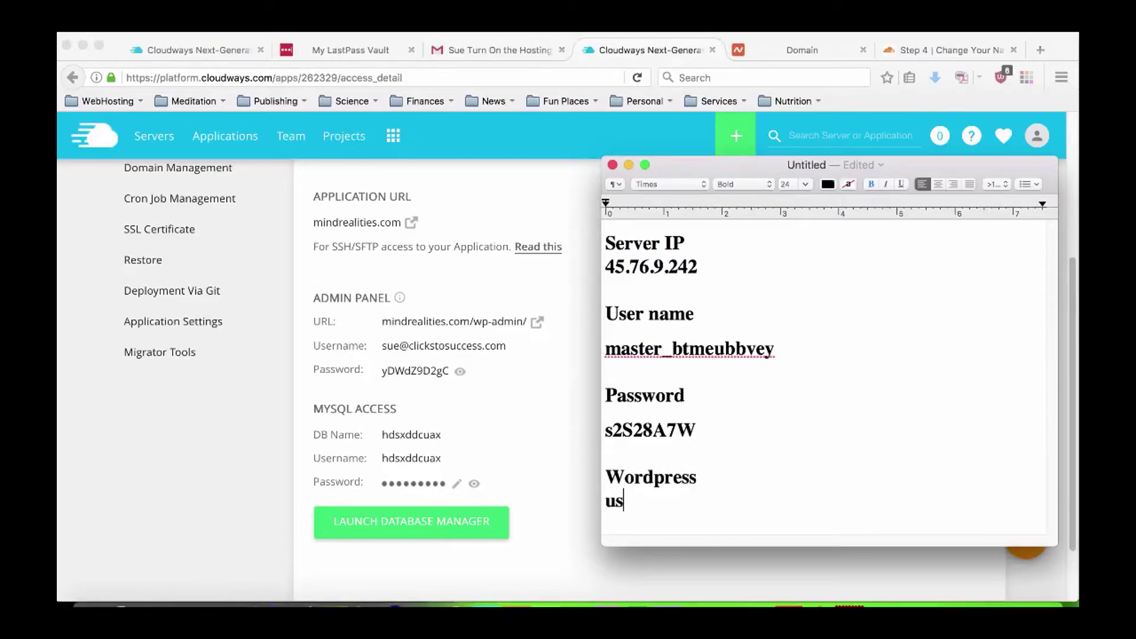
key("Return")
type("pass")
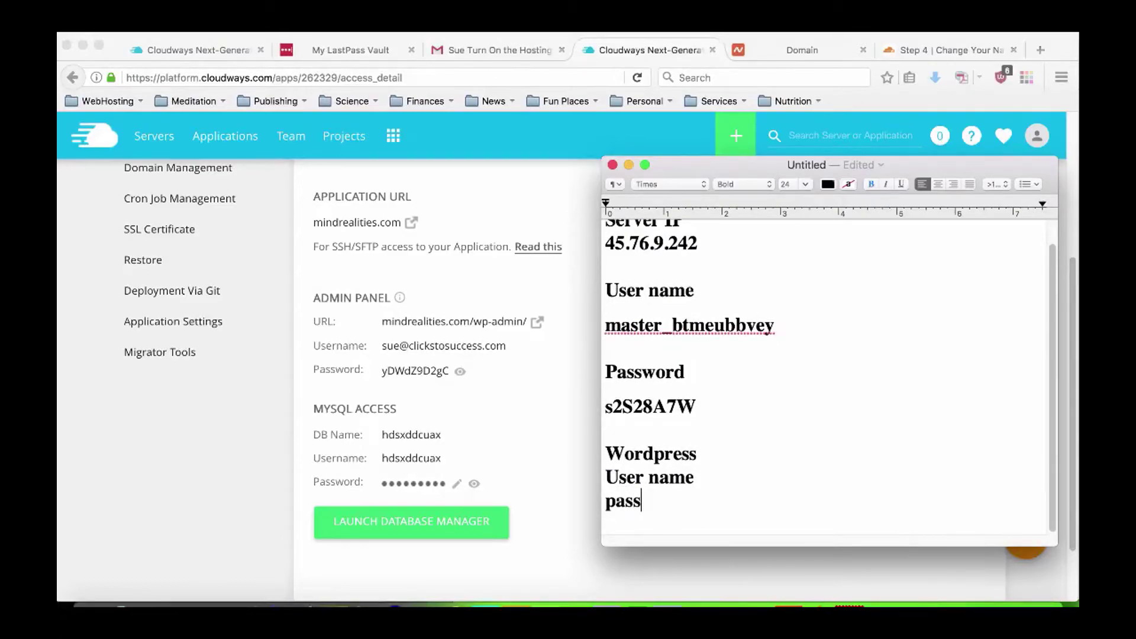
type("word:")
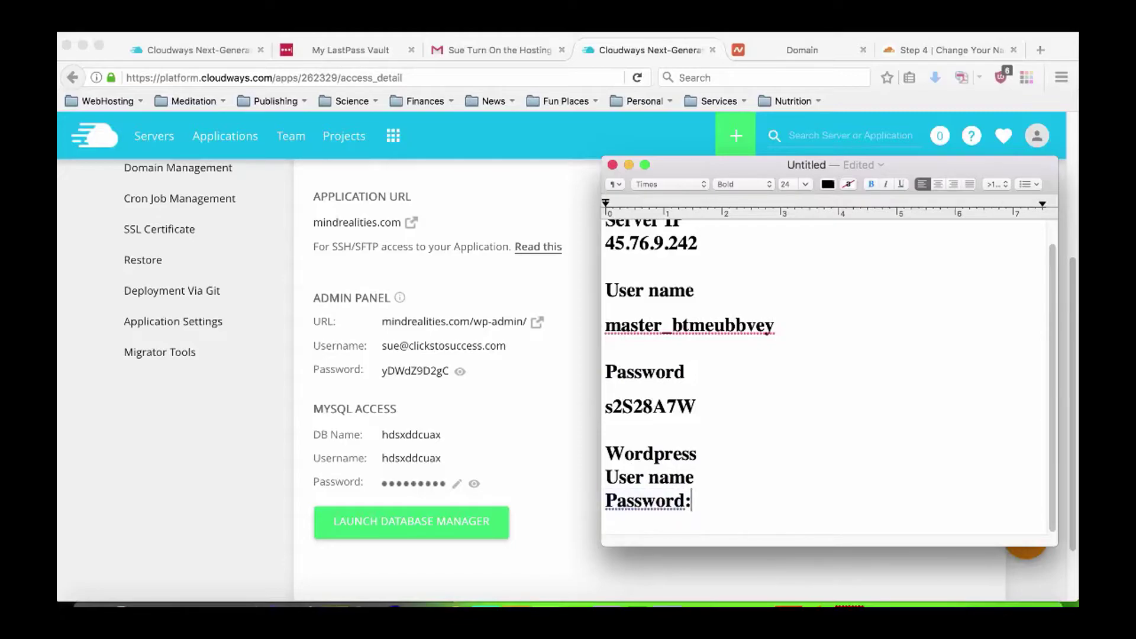
key("super+v")
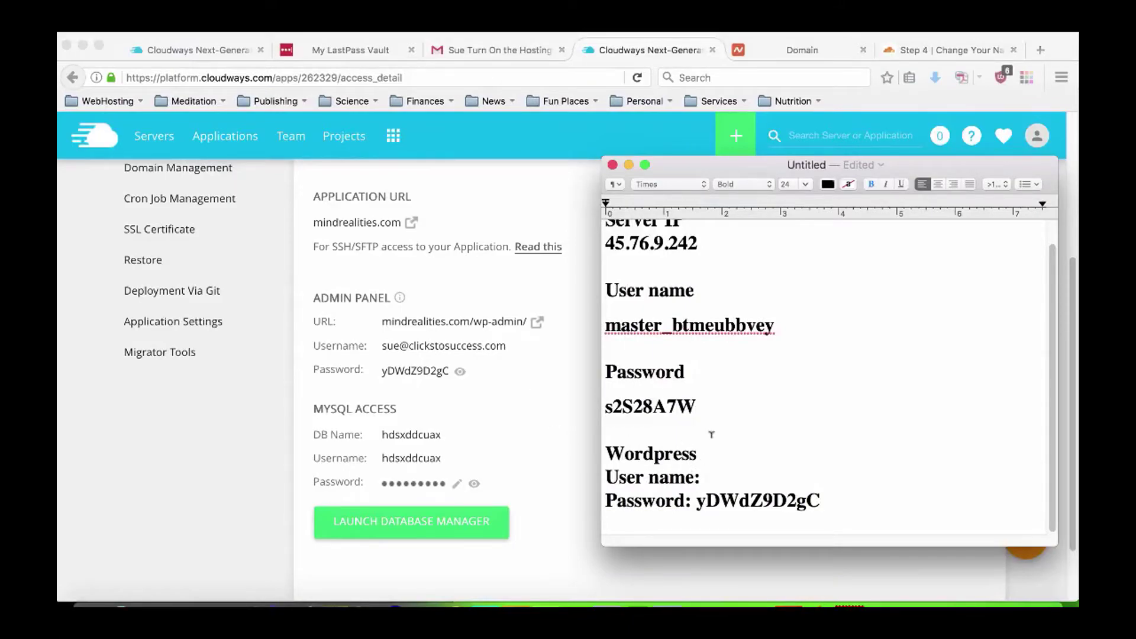
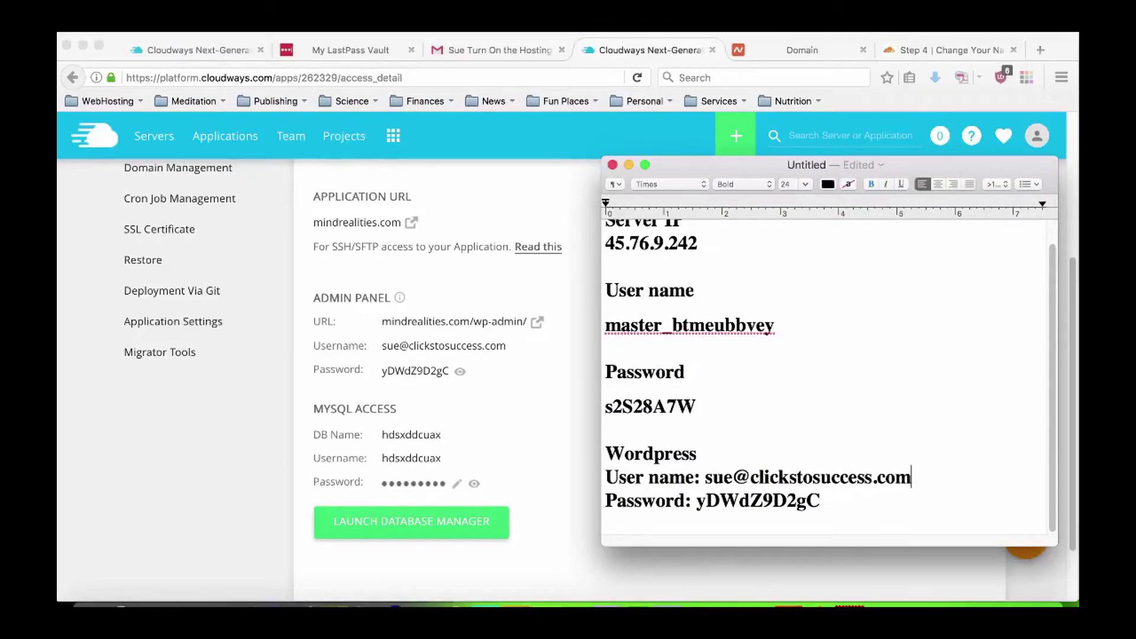
left_click(726, 453)
left_click(528, 398)
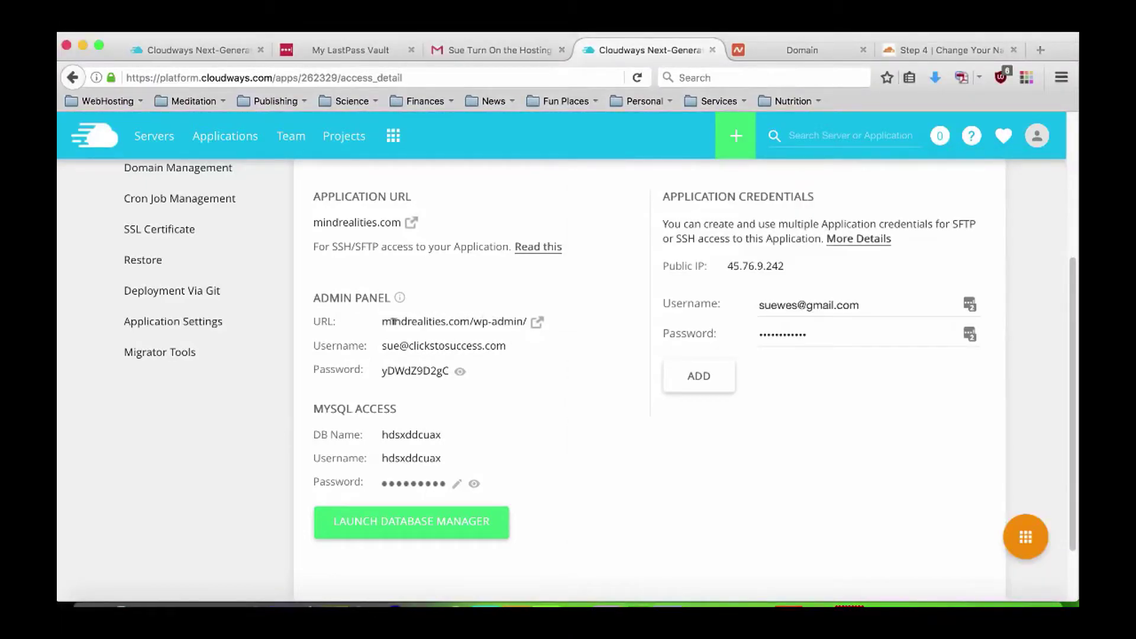
Open the WordPress admin login page and paste the saved user name from the notes.
left_click(537, 324)
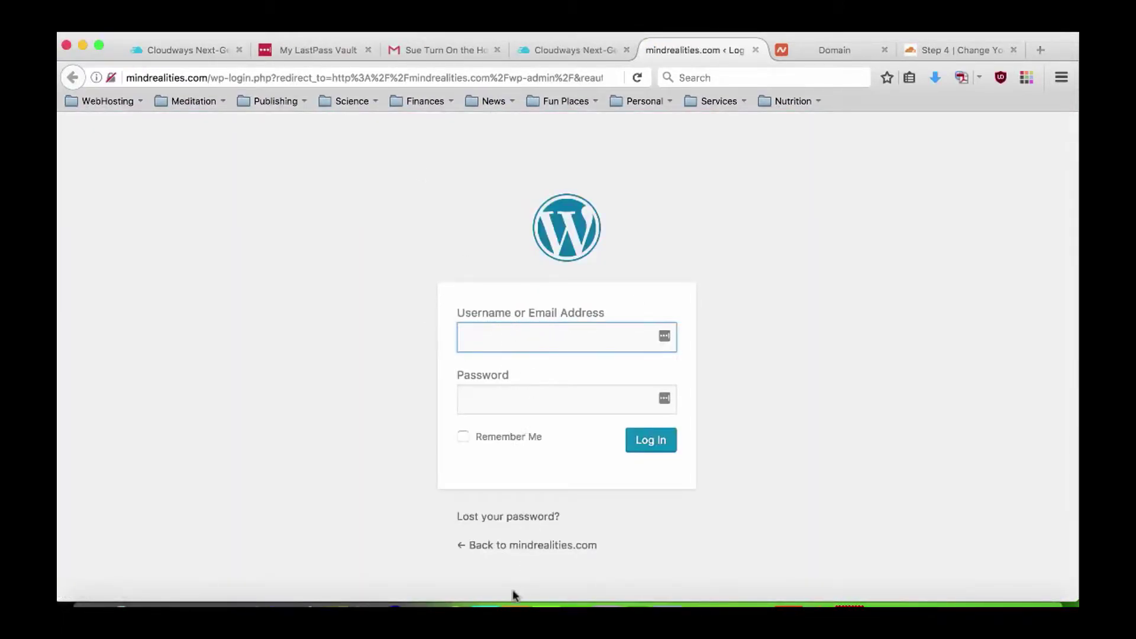
left_click(299, 604)
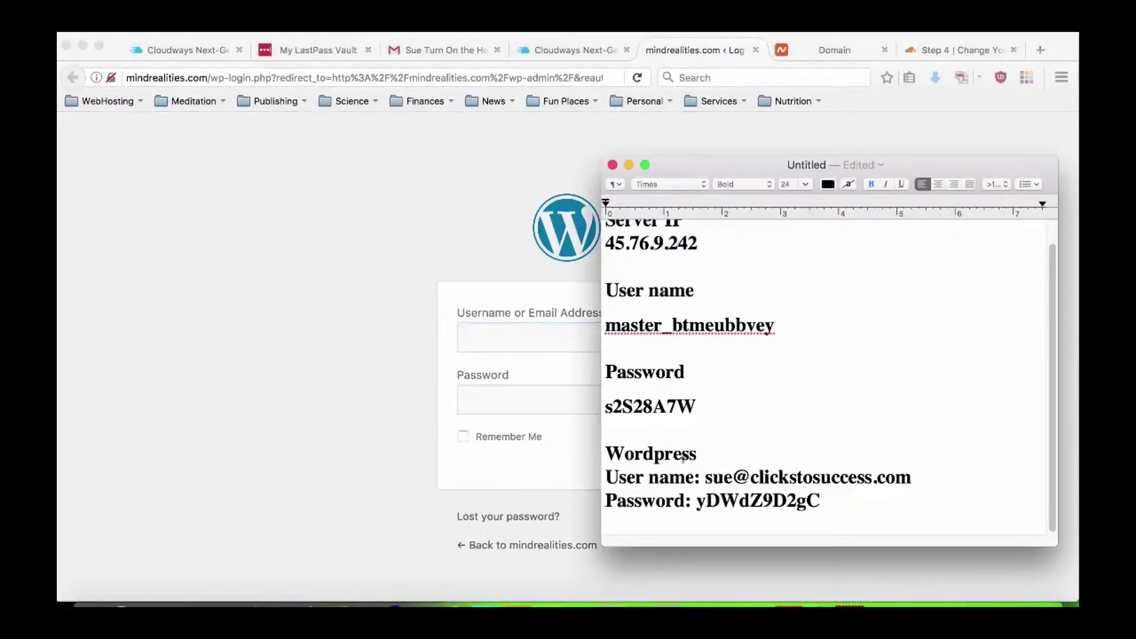
left_click_drag(705, 478, 905, 477)
right_click(904, 479)
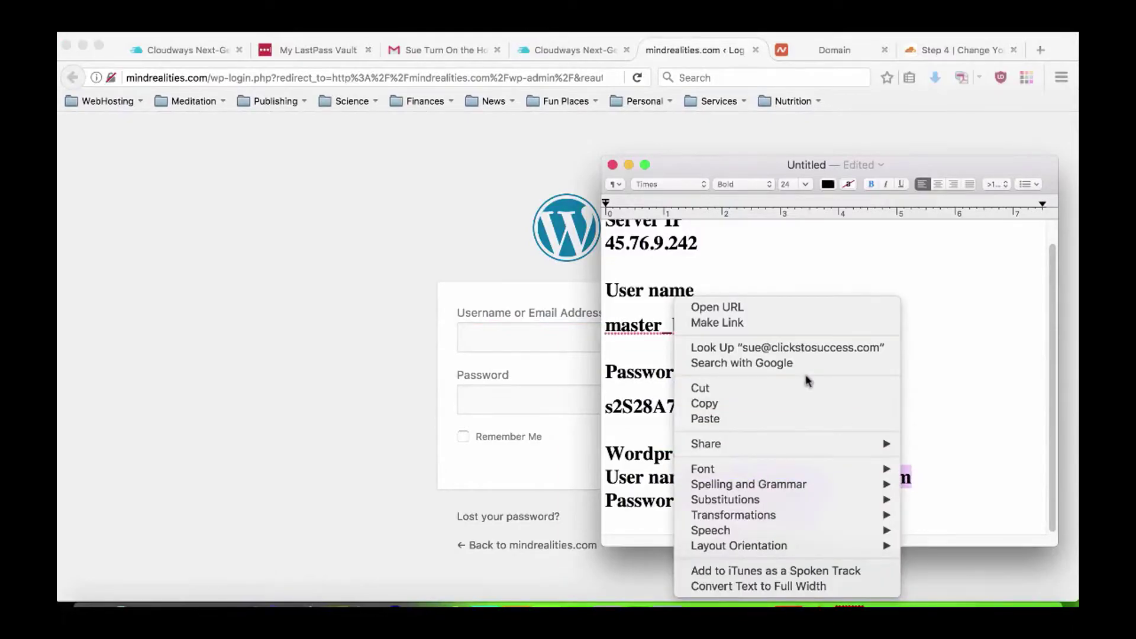
left_click(774, 406)
left_click(512, 340)
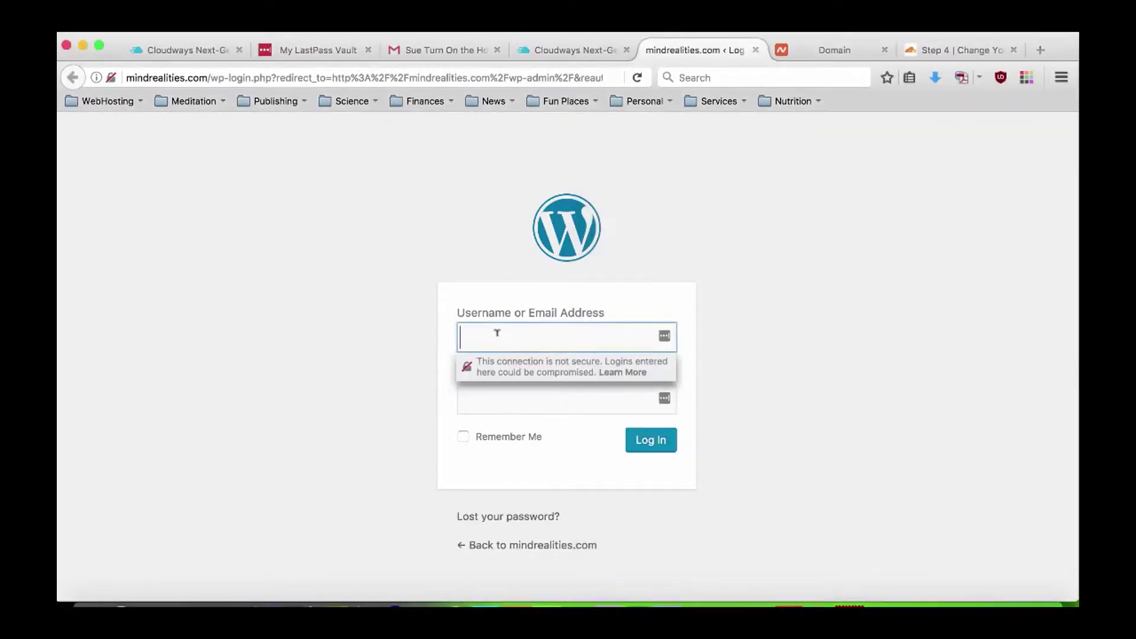
right_click(498, 332)
left_click(520, 376)
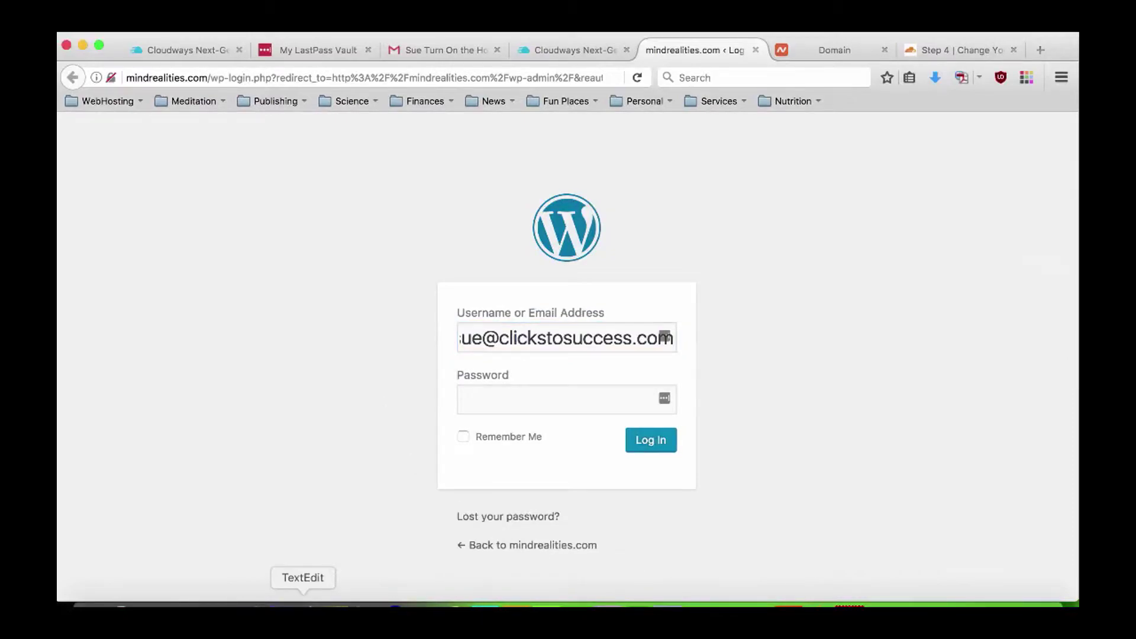
Copy the saved password from the notes into the login form's password field.
left_click(302, 605)
left_click_drag(823, 501, 696, 501)
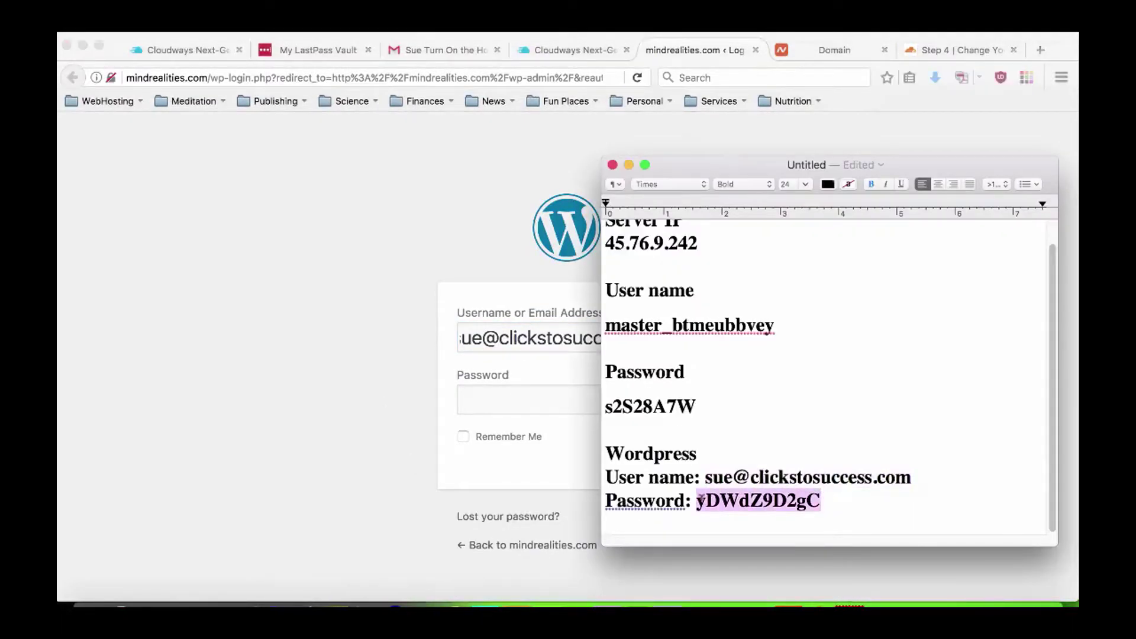
right_click(707, 500)
left_click(739, 403)
left_click(515, 399)
right_click(528, 406)
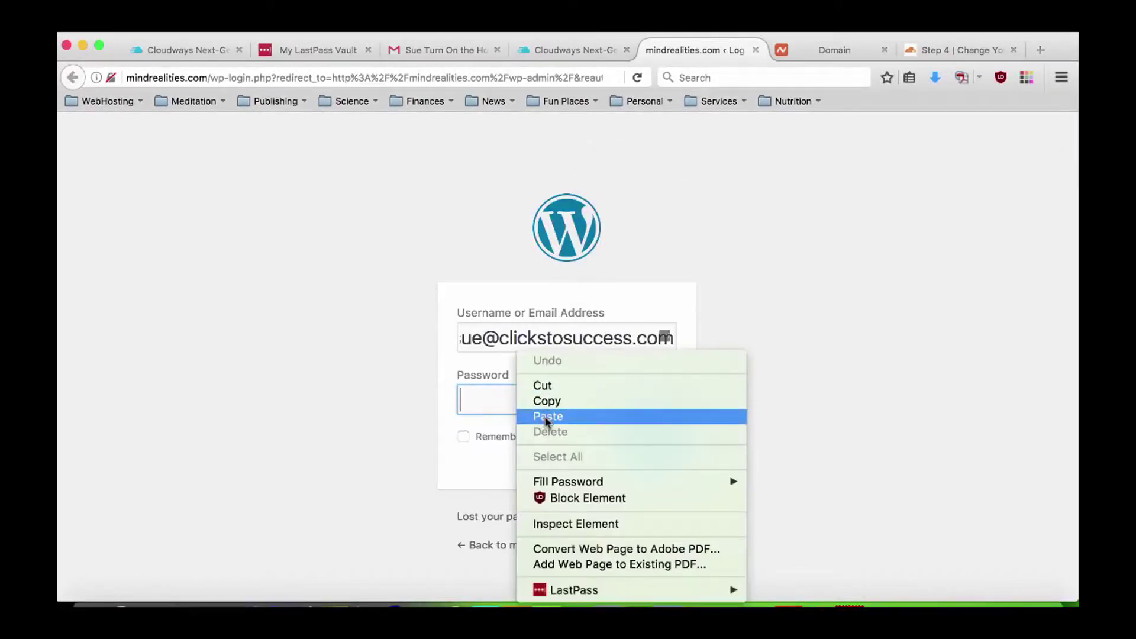
left_click(536, 417)
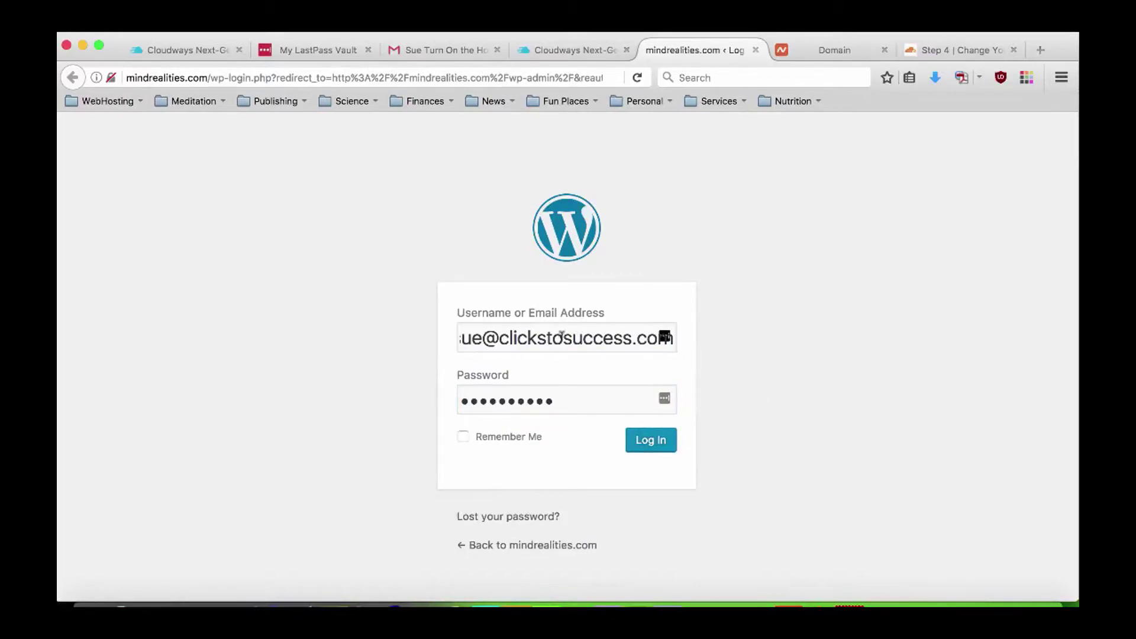
Log in to the mindrealities.com admin, declining to save the login in the browser.
left_click(552, 337)
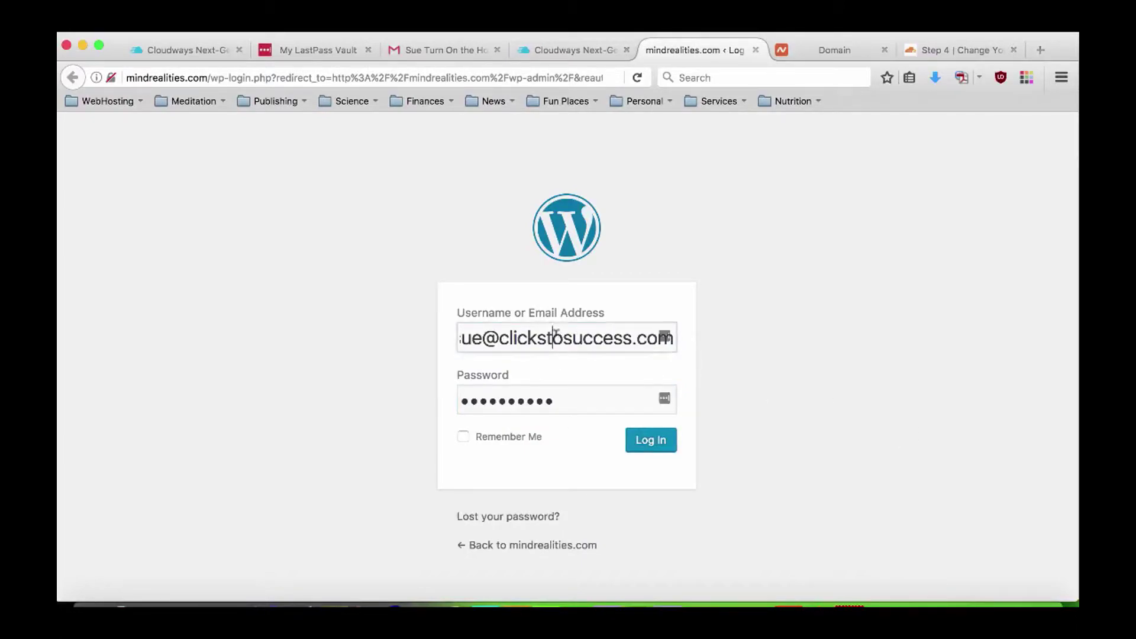
key("Tab")
left_click(804, 384)
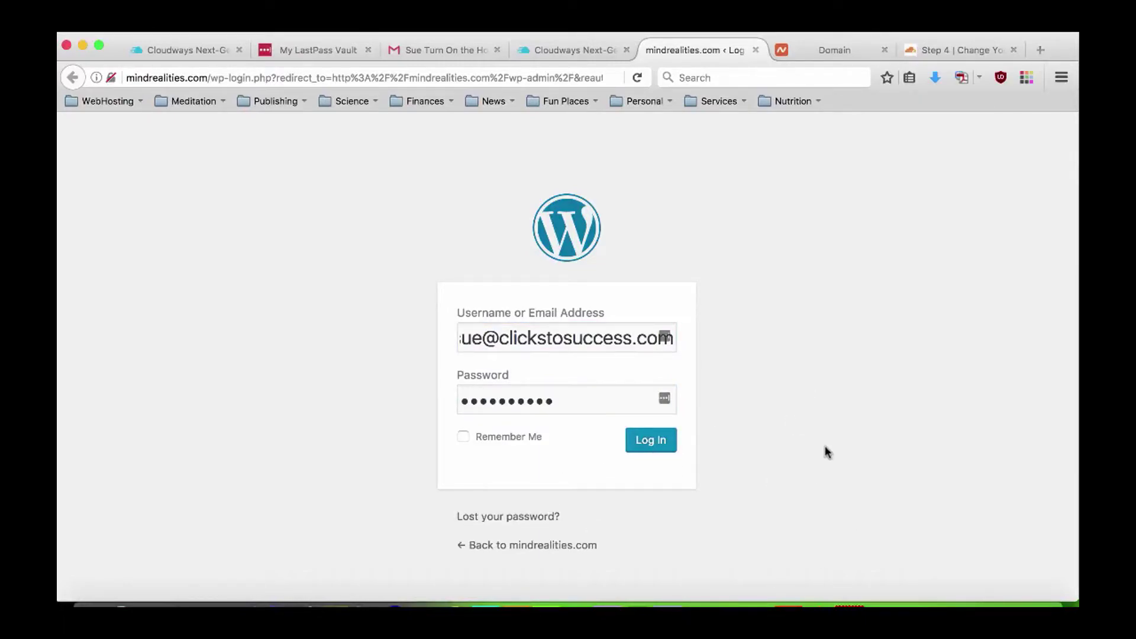
left_click(652, 442)
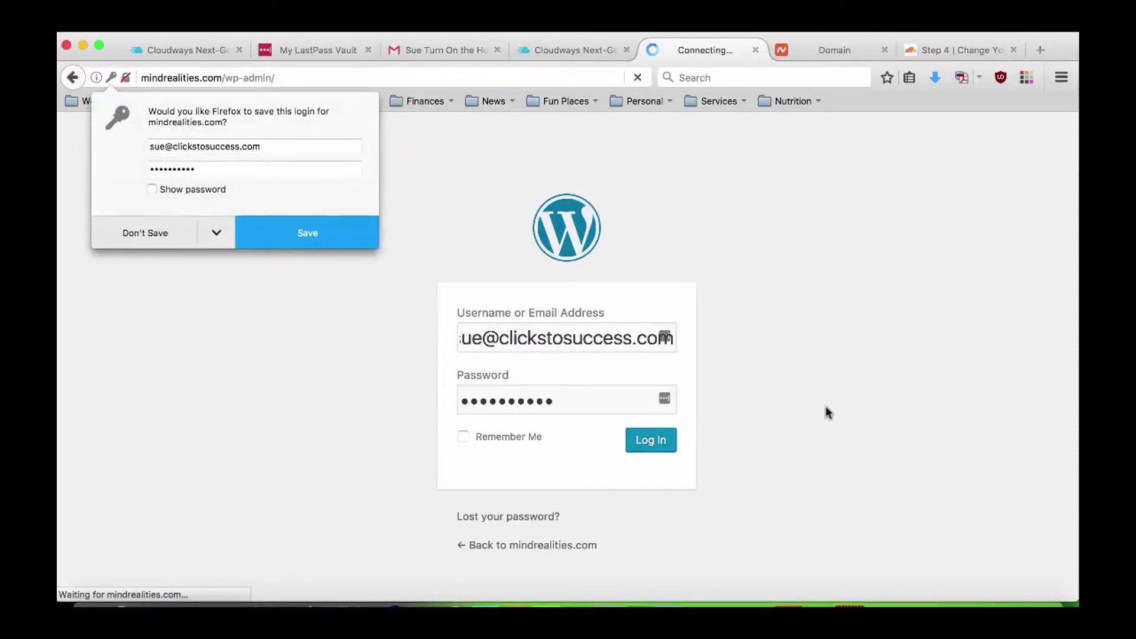
left_click(153, 237)
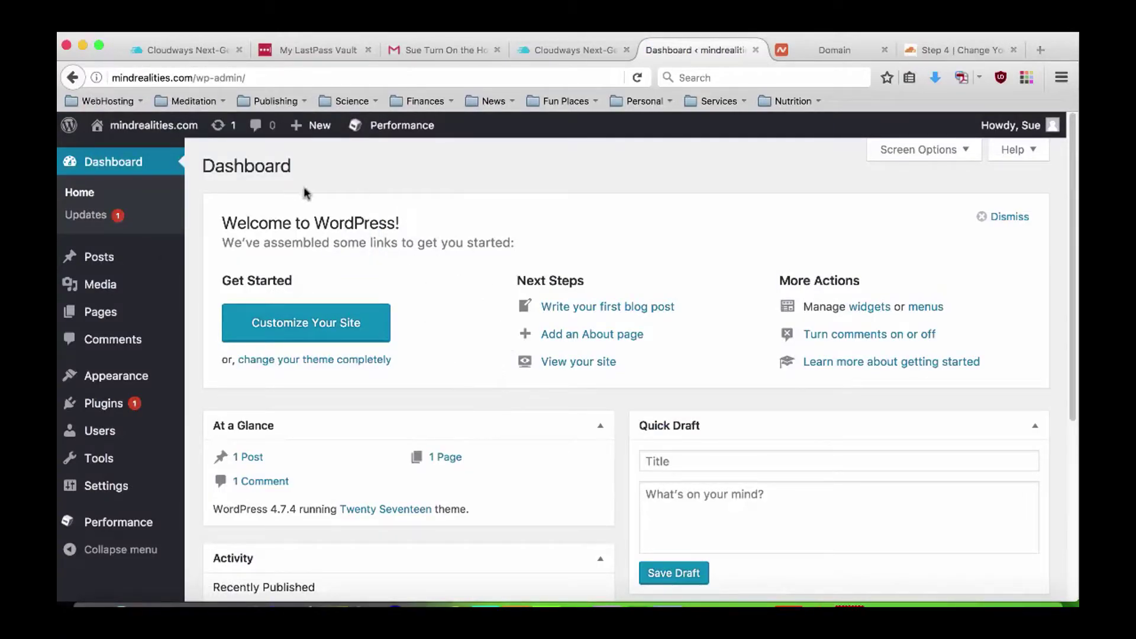
Load mindrealities.com in a new tab and scroll through its Twenty Seventeen front page.
left_click(191, 77)
left_click(191, 76)
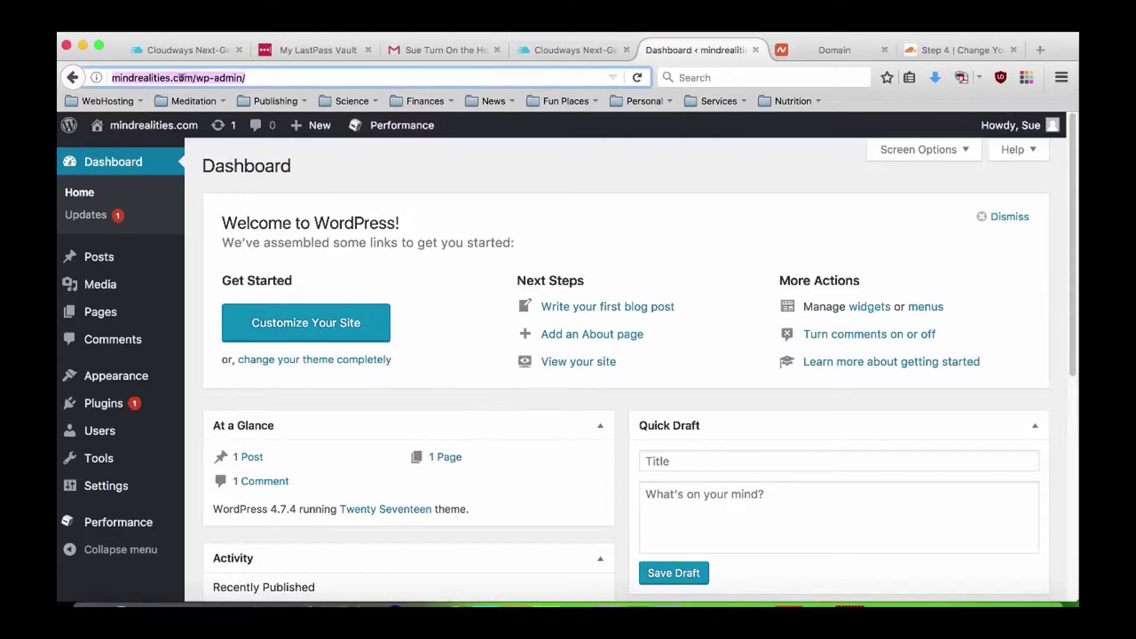
left_click(190, 75)
double_click(193, 77)
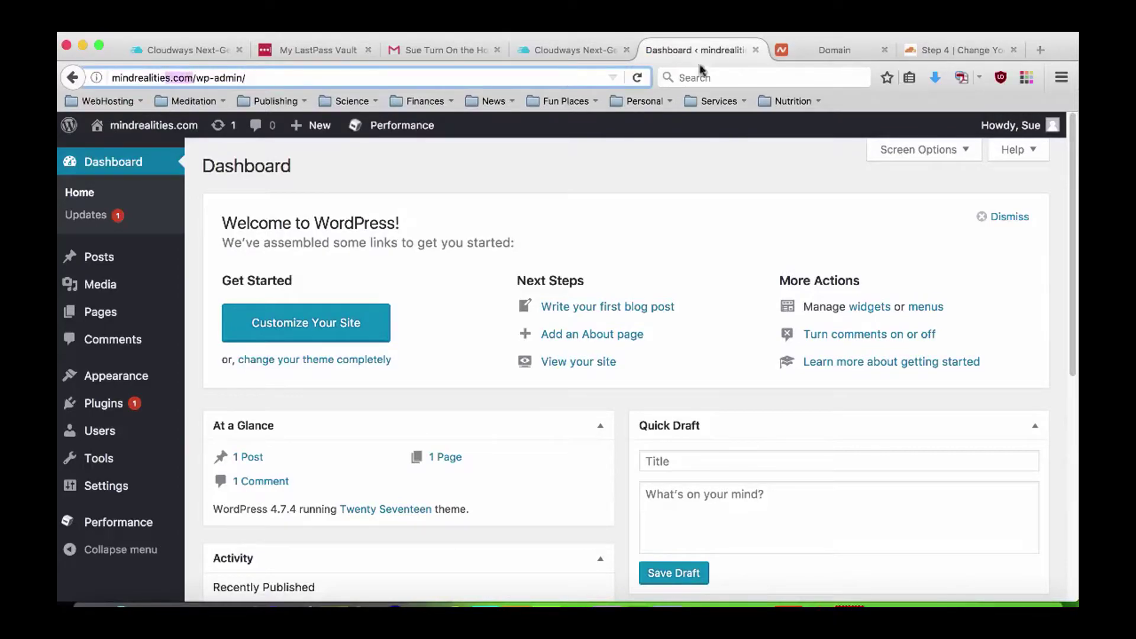
left_click(1042, 50)
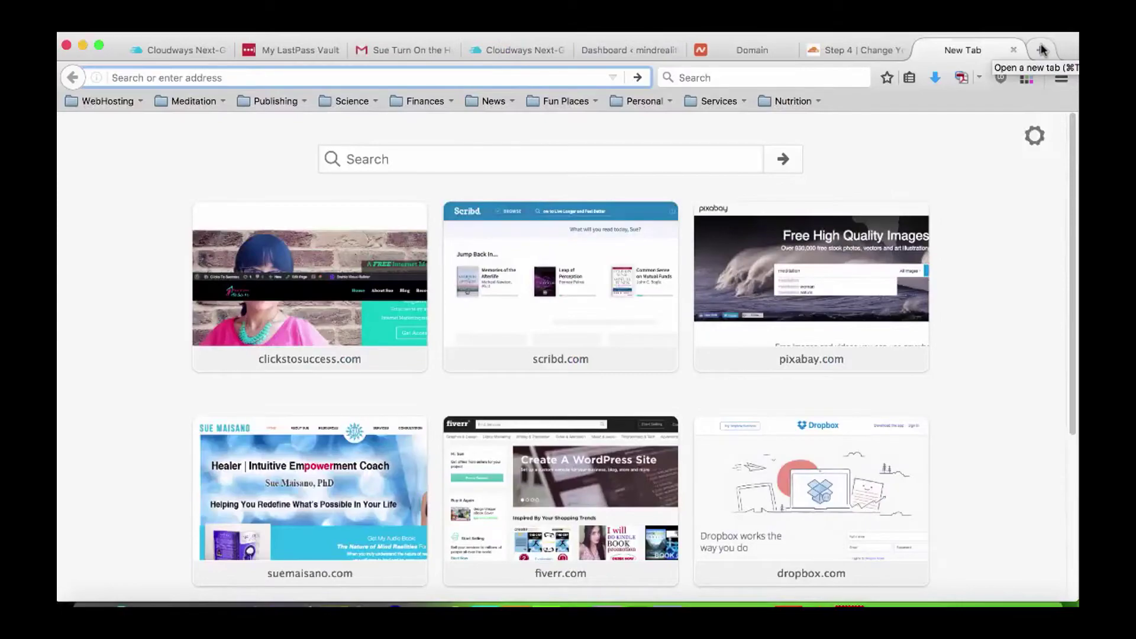
type("mindrealities.com")
key("Return")
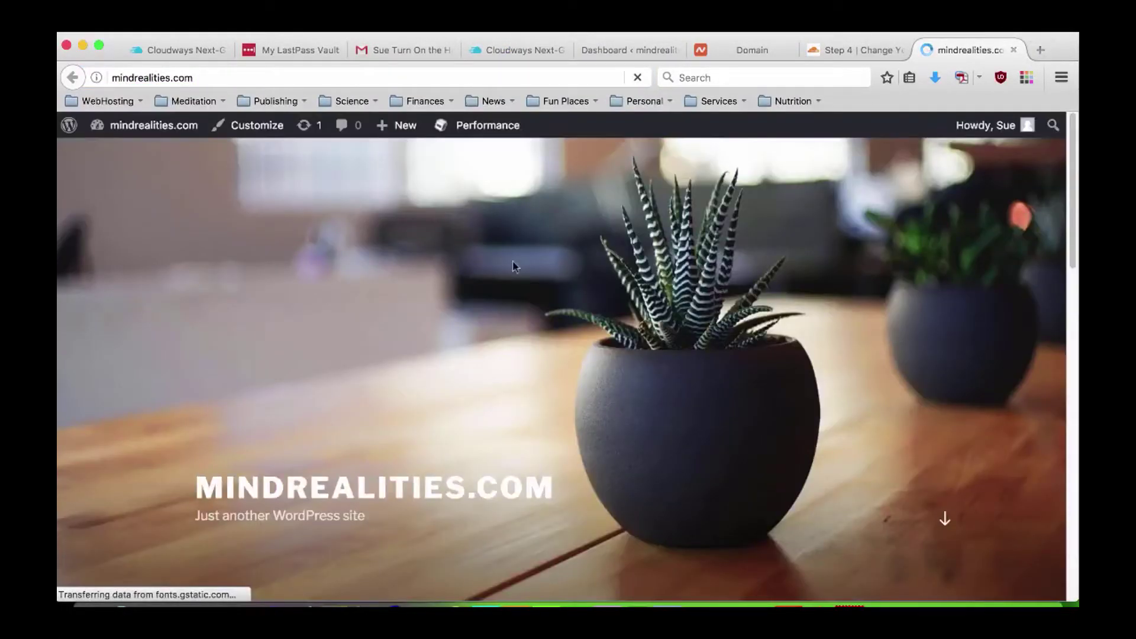
scroll(756, 382, "down", 15)
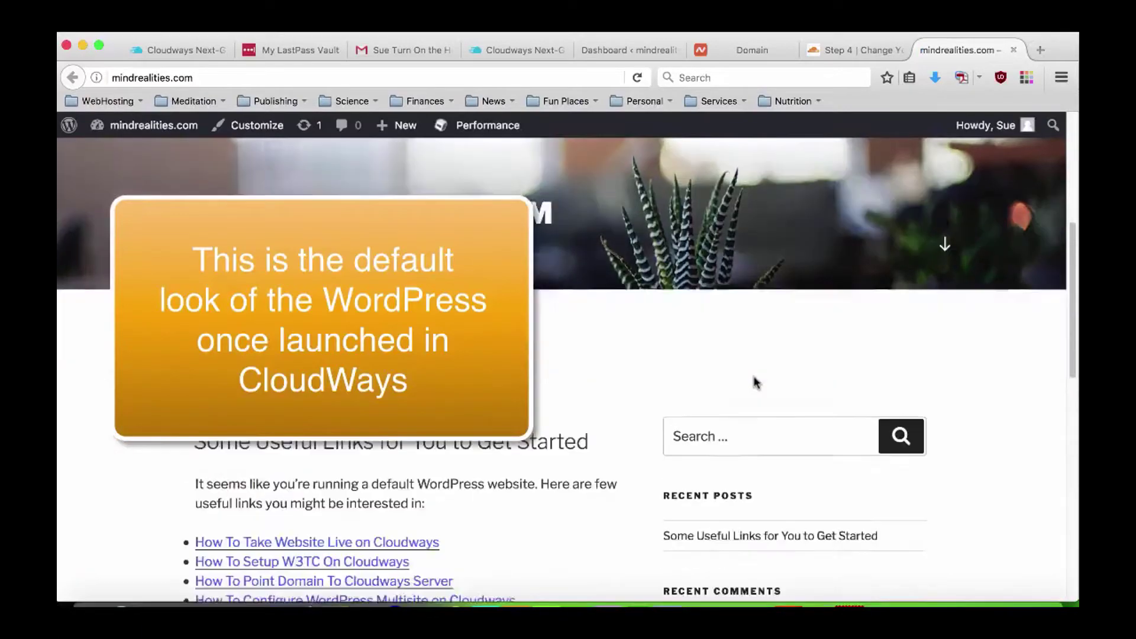
scroll(754, 381, "down", 5)
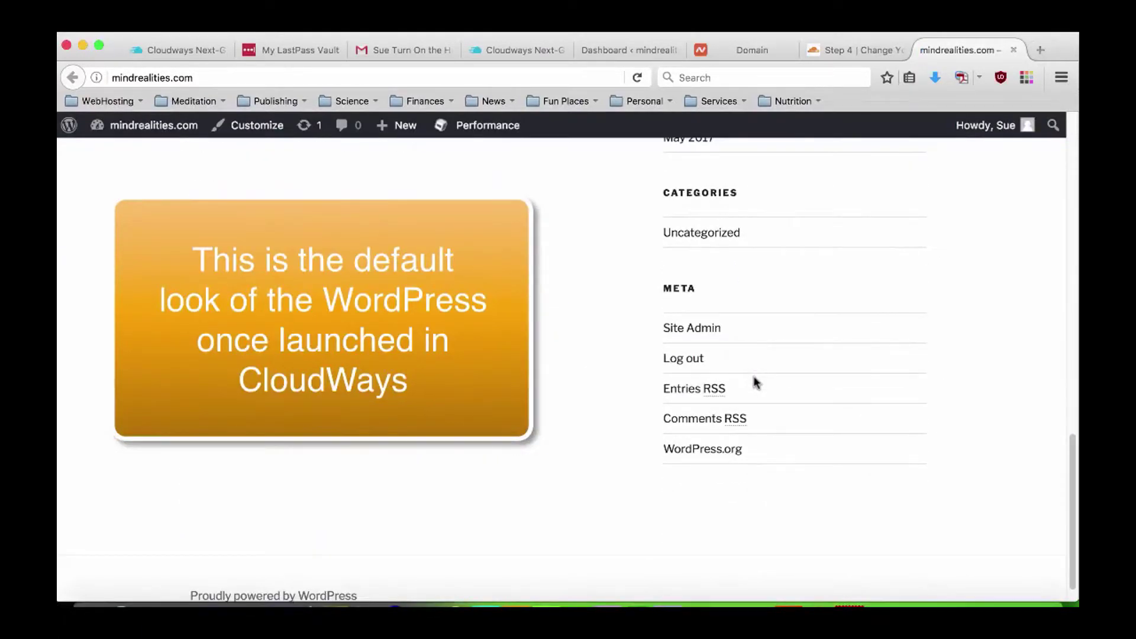
scroll(918, 388, "up", 3)
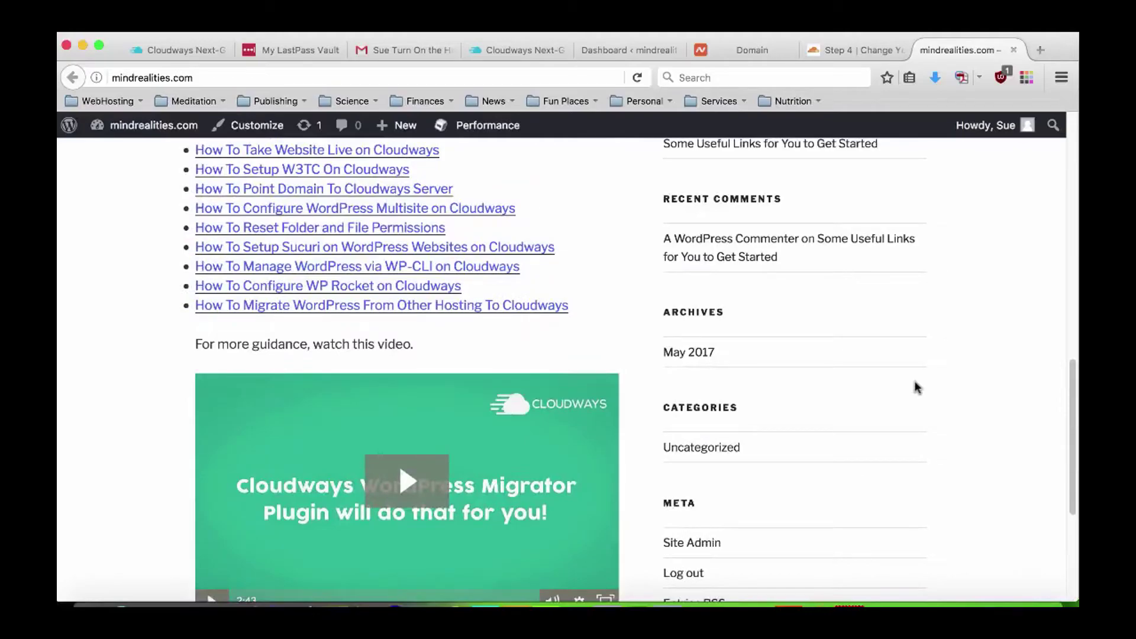
scroll(917, 388, "up", 10)
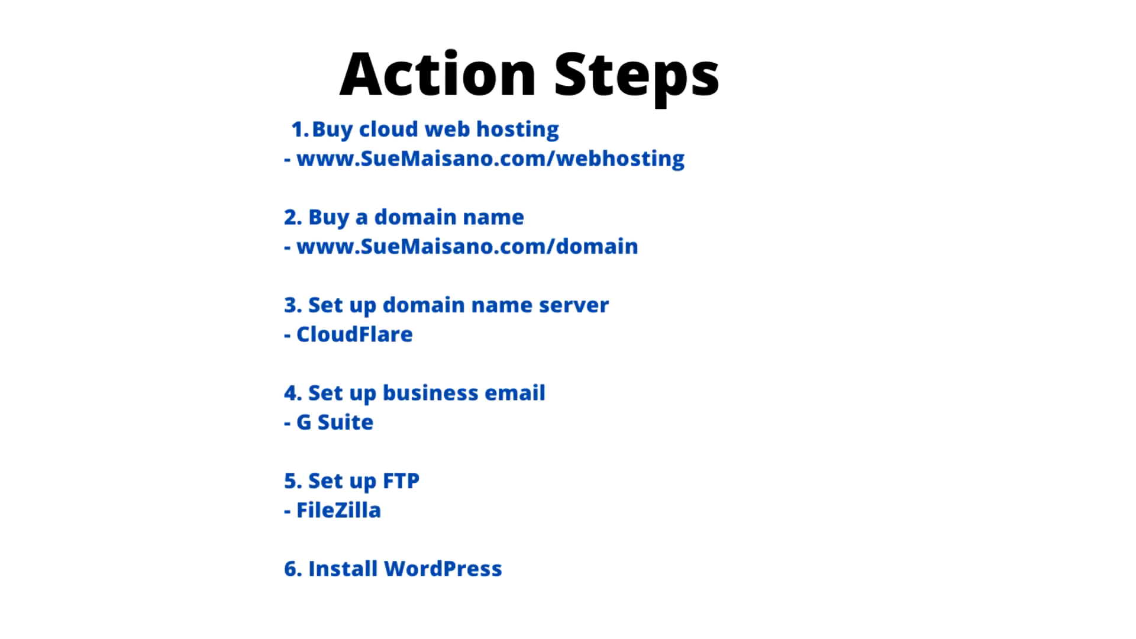
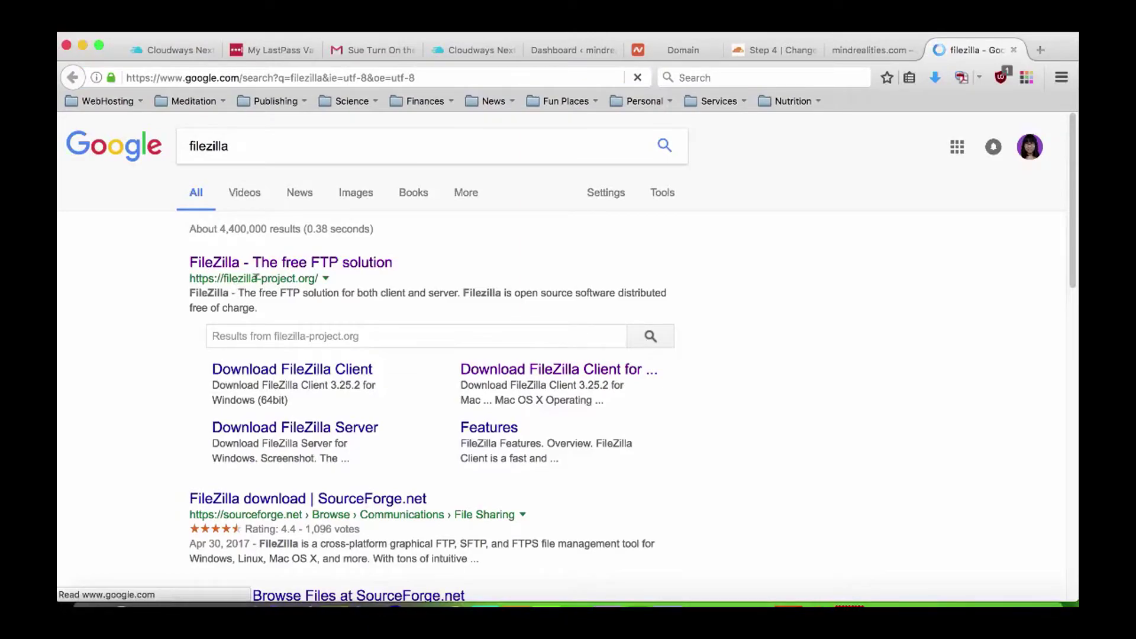
Search Google for 'filezilla for mac' to find the FileZilla Client Mac OS X download page.
left_click(299, 262)
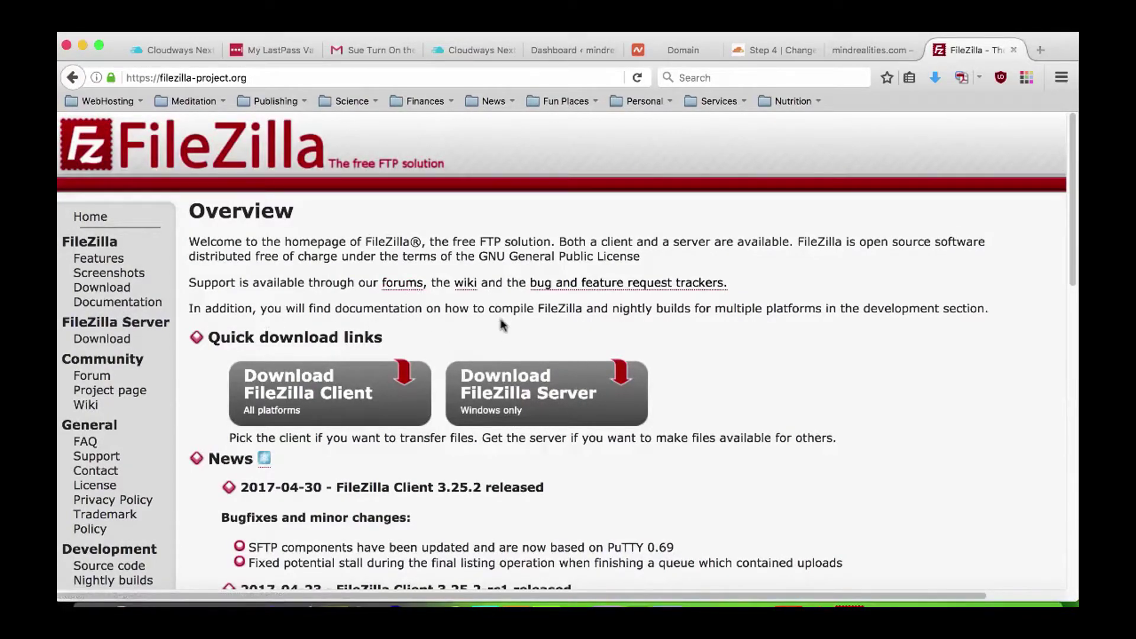
left_click(325, 72)
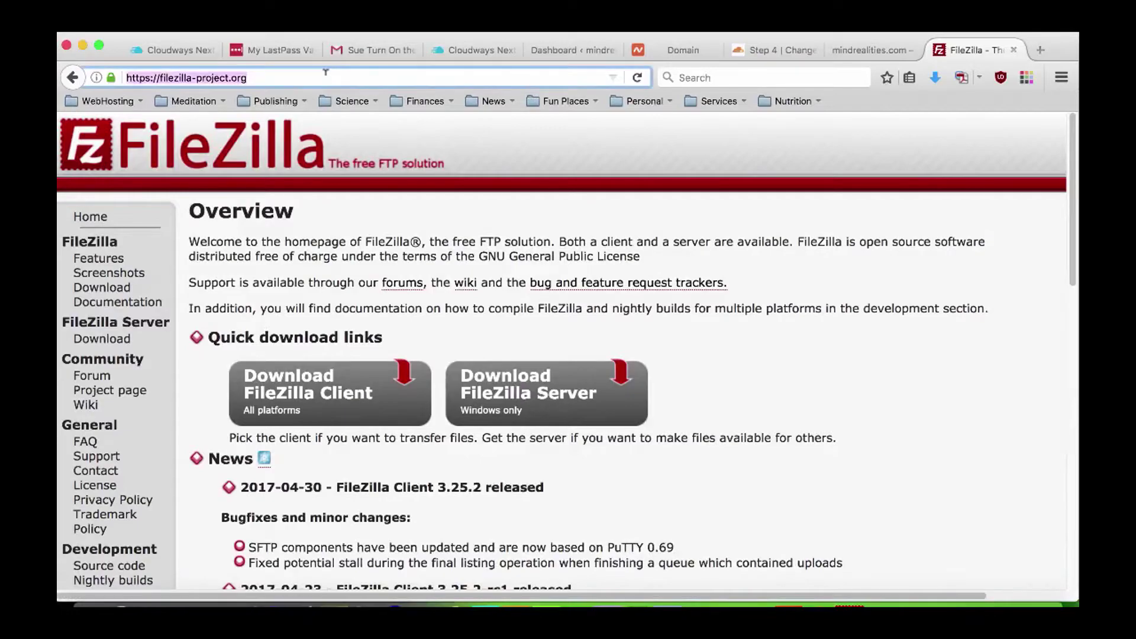
type("filezi")
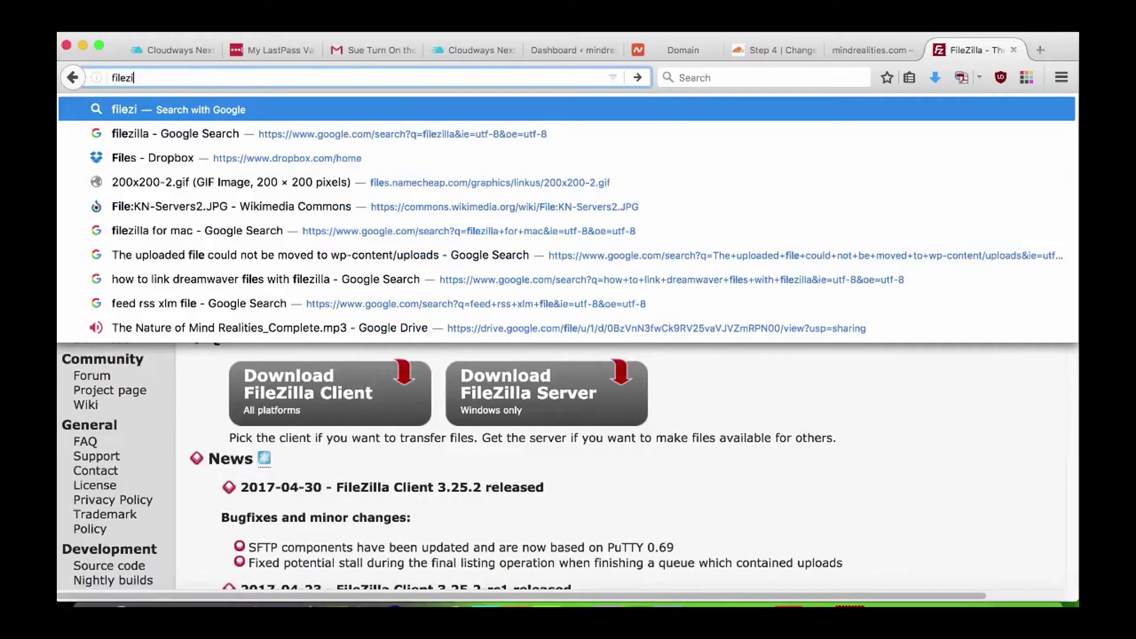
type("lla for mac")
key("Return")
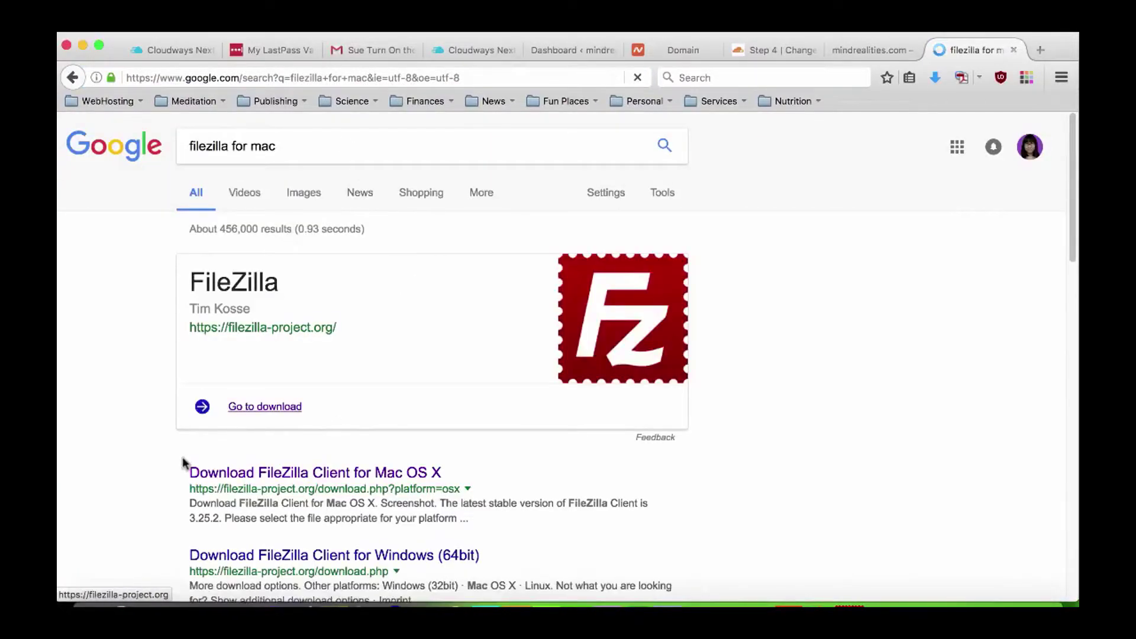
scroll(237, 459, "down", 1)
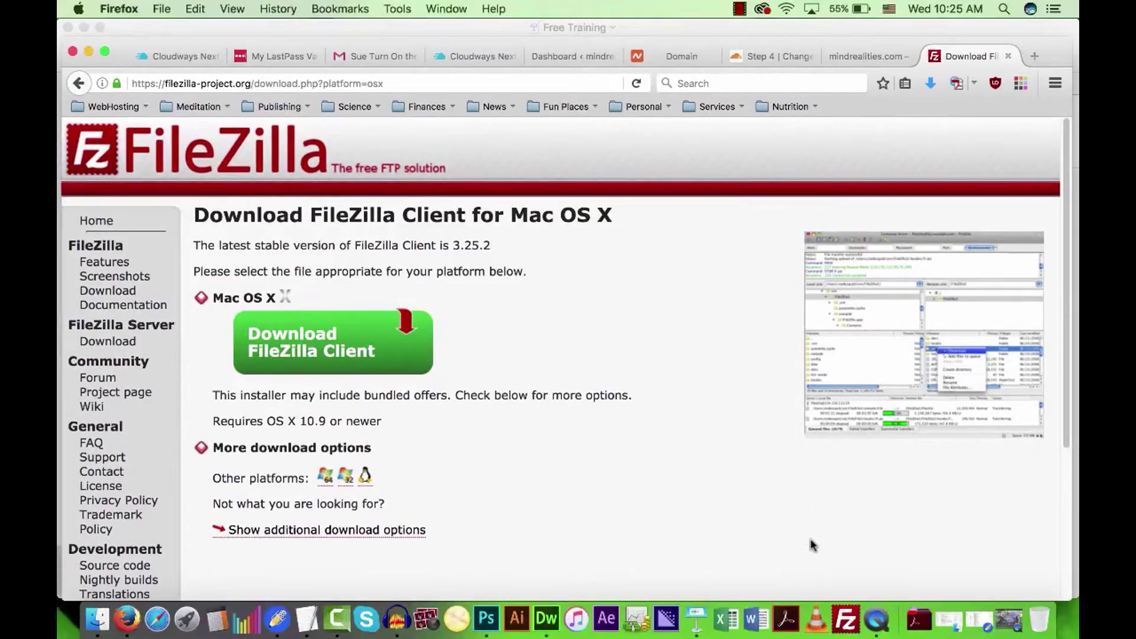
Bring the FileZilla client to the front from the Dock.
left_click(846, 620)
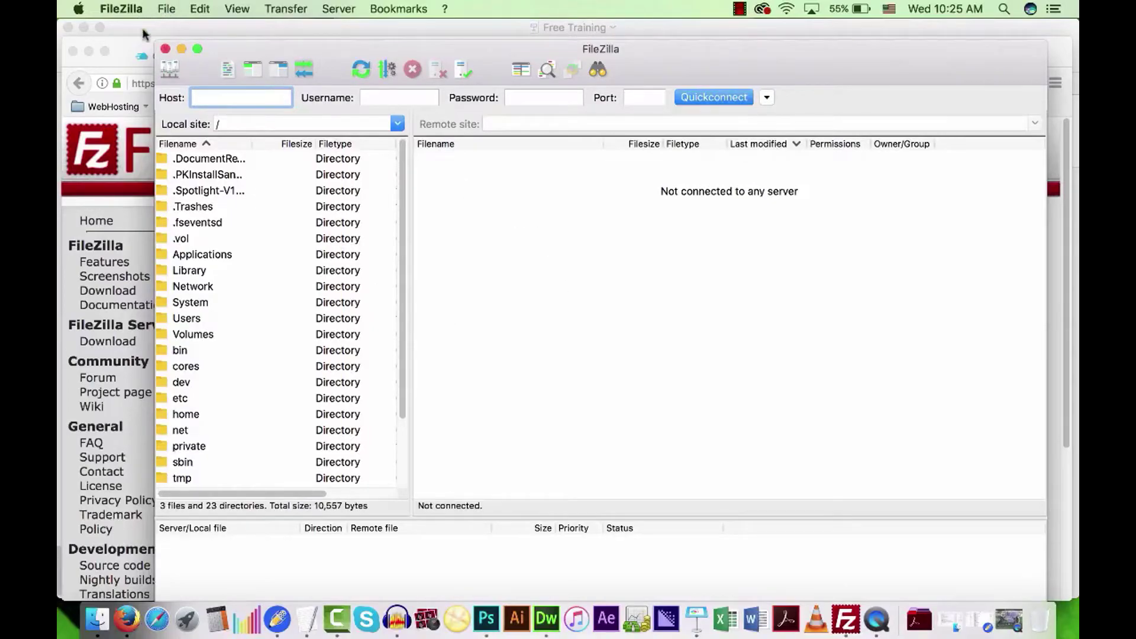
Add a new site named demo in FileZilla's Site Manager.
left_click(167, 10)
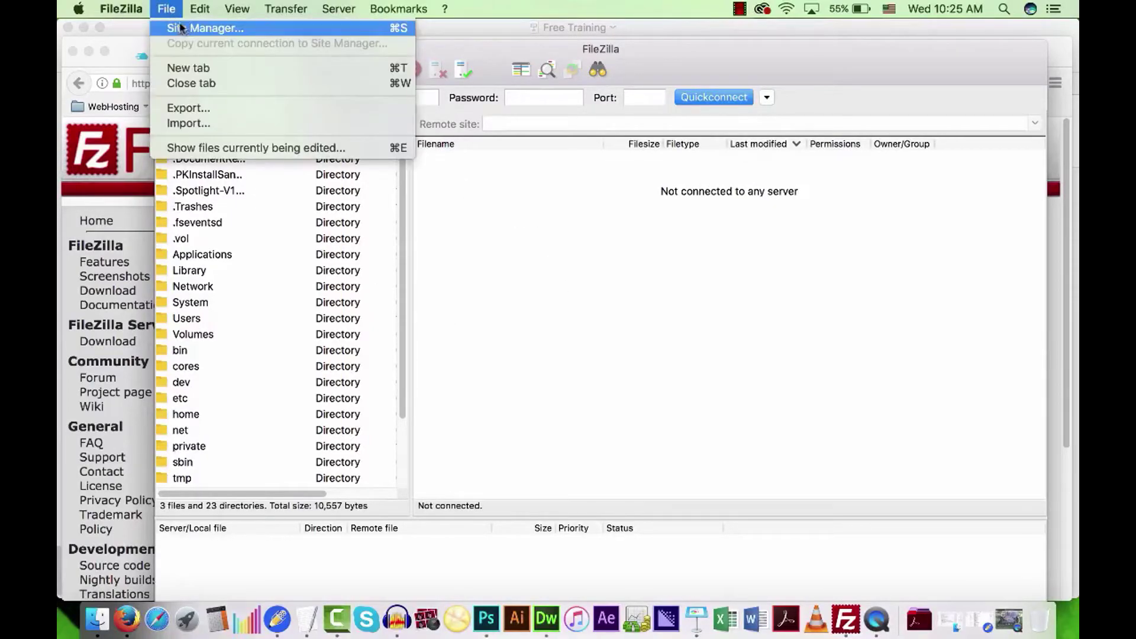
left_click(183, 28)
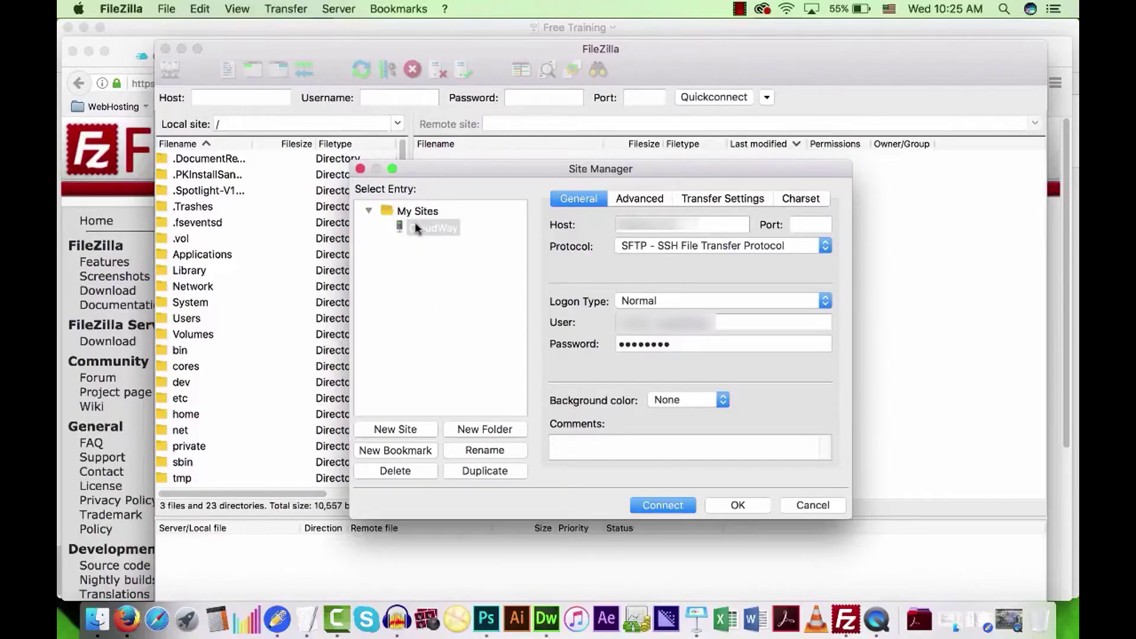
left_click(394, 431)
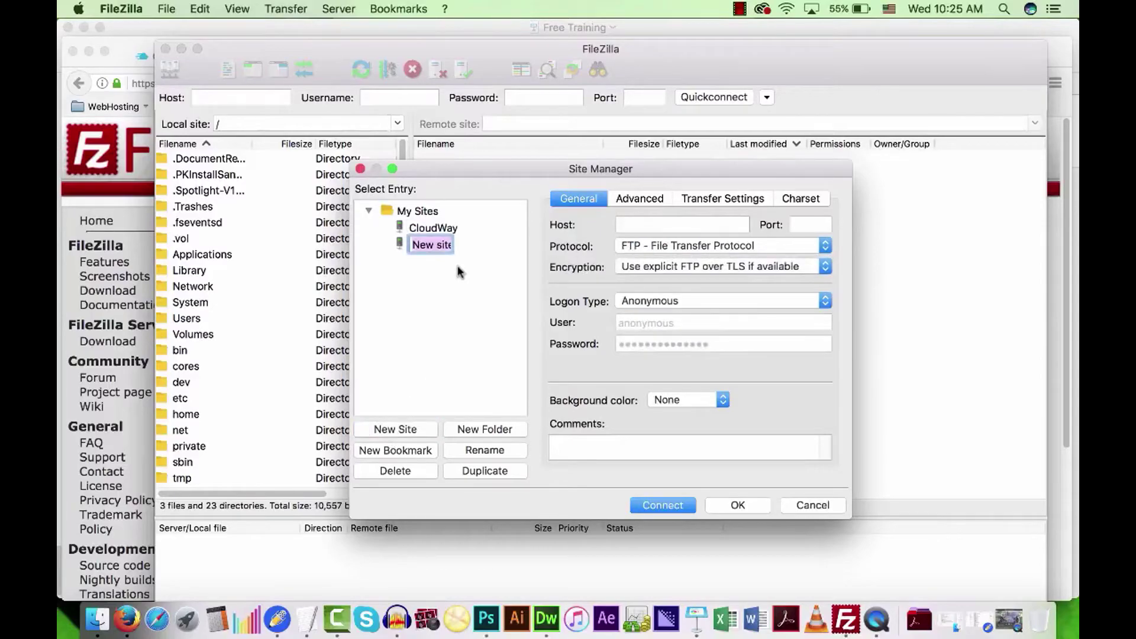
type("demo")
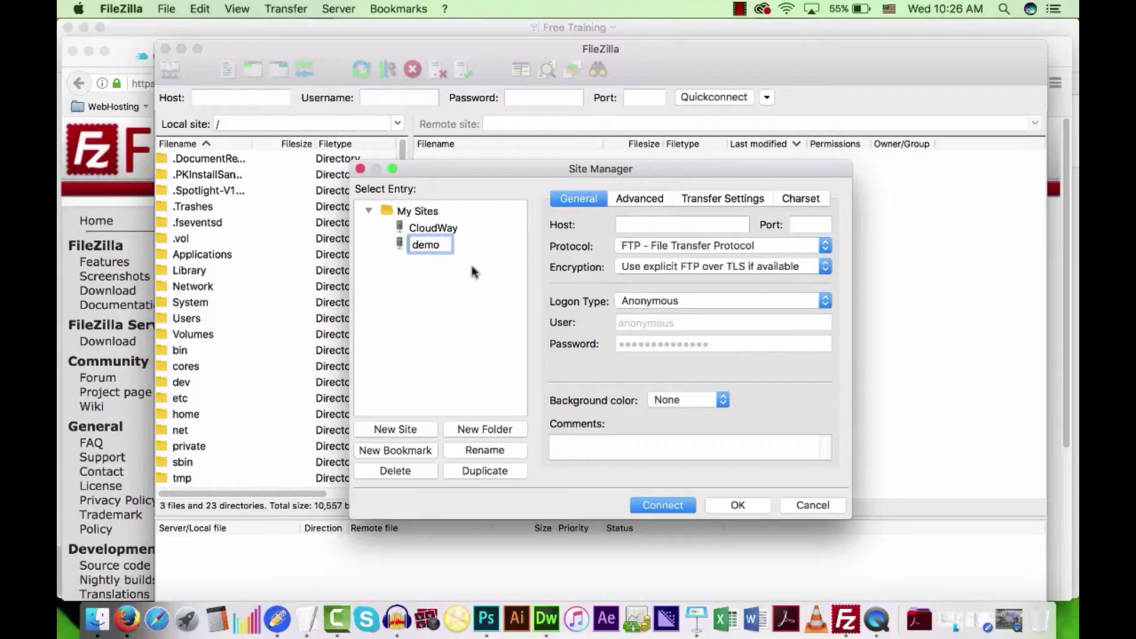
key("Return")
Copy the server IP 45.76.9.242 from the TextEdit notes into the Host field.
left_click(306, 621)
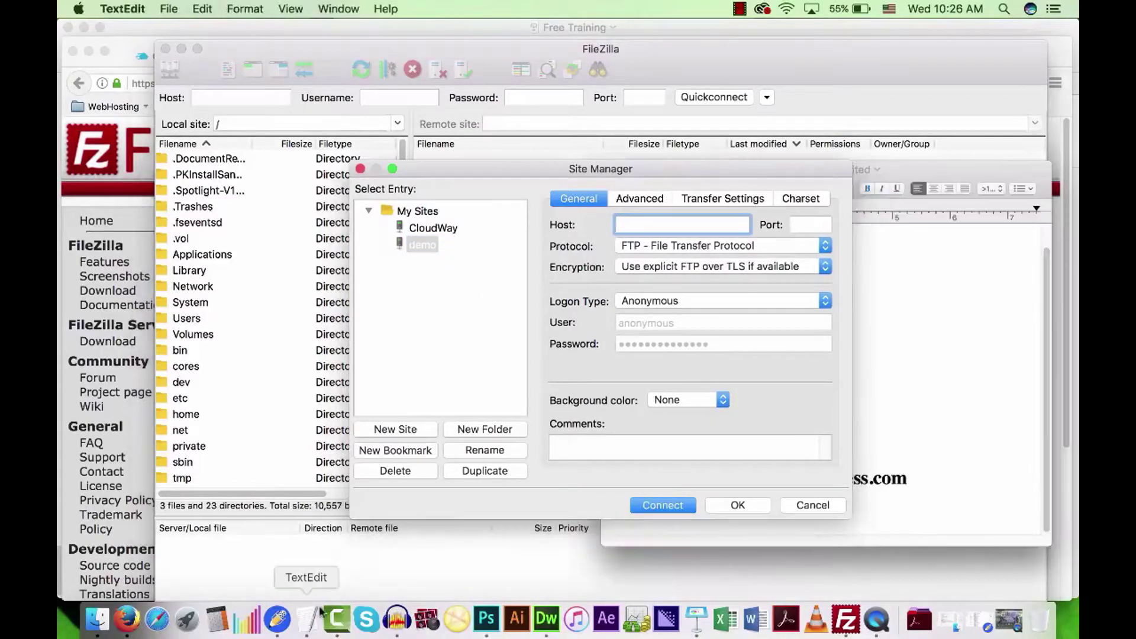
left_click_drag(689, 168, 732, 223)
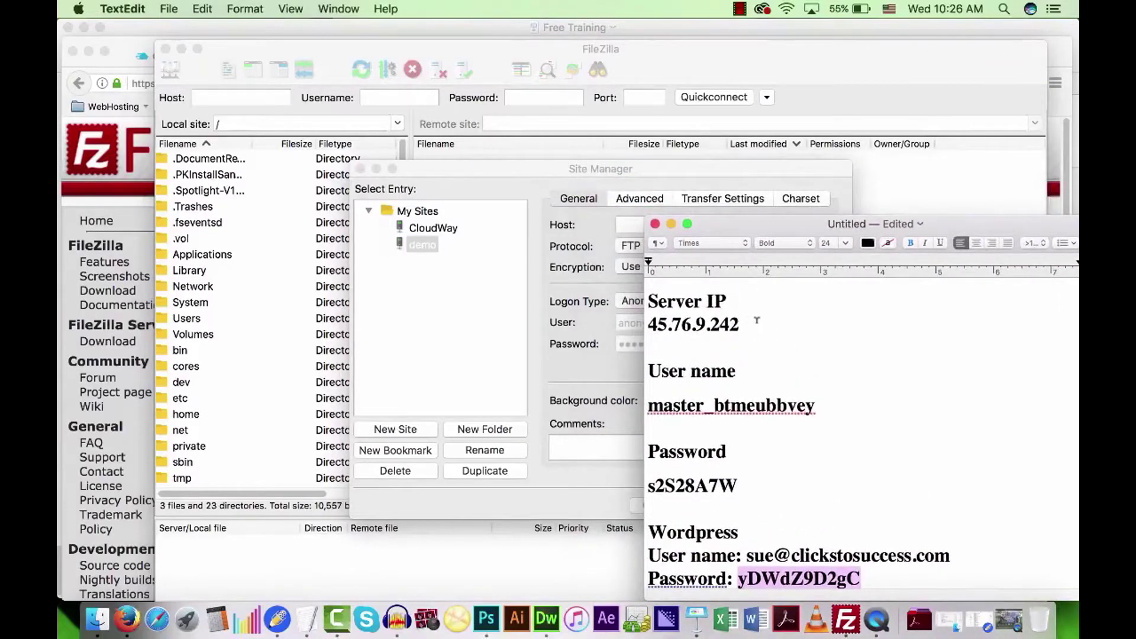
left_click_drag(744, 324, 649, 324)
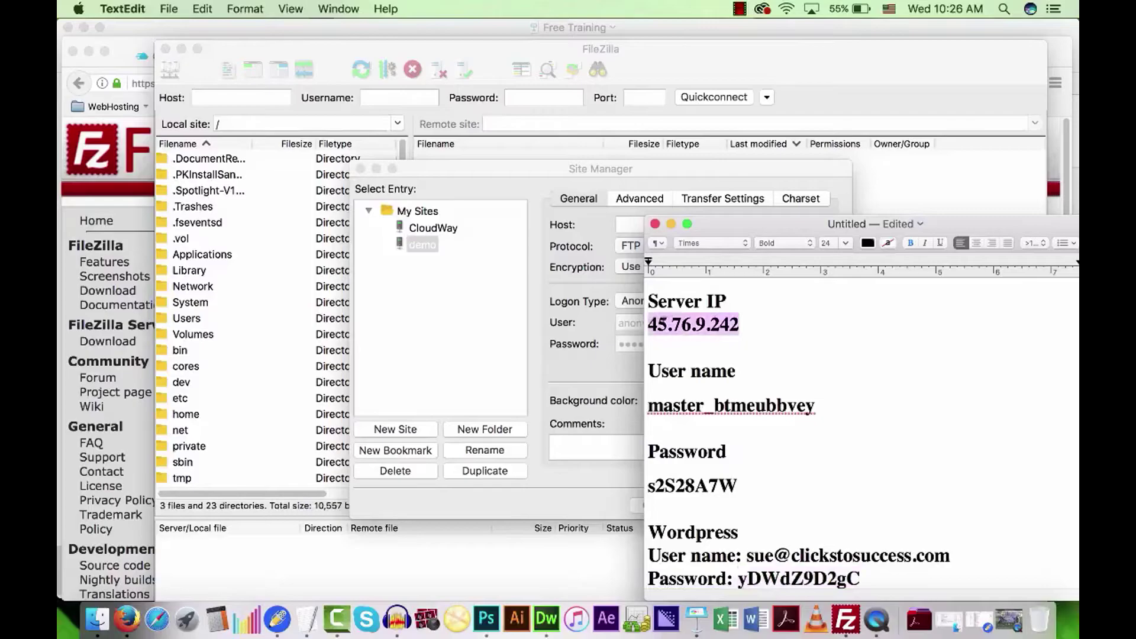
right_click(674, 320)
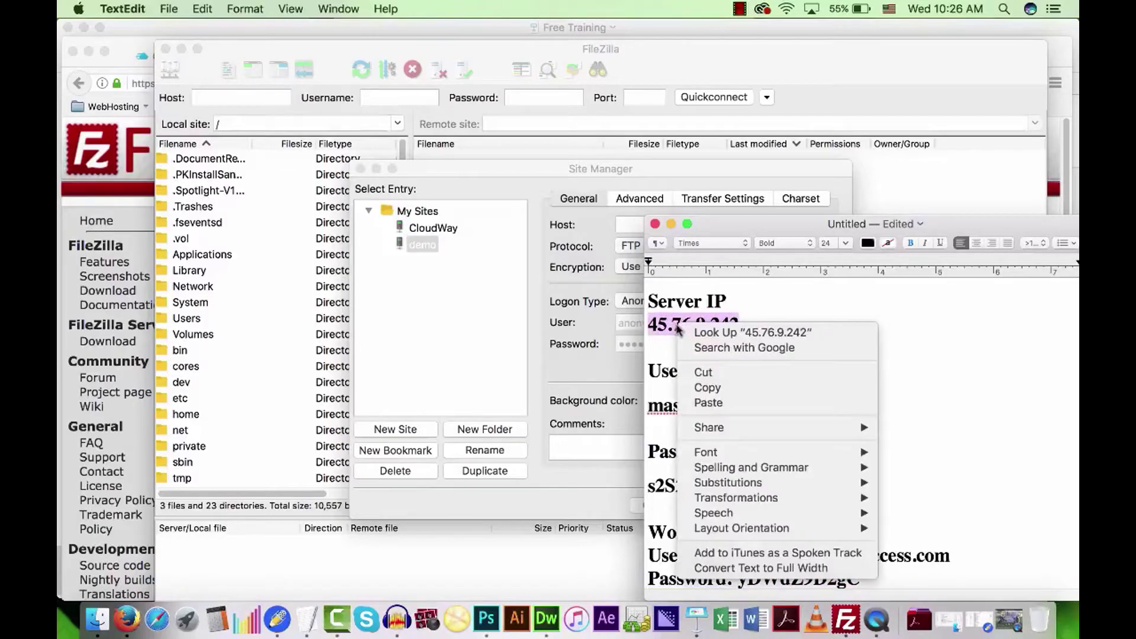
left_click(712, 389)
left_click(591, 324)
left_click(639, 220)
right_click(641, 221)
left_click(671, 257)
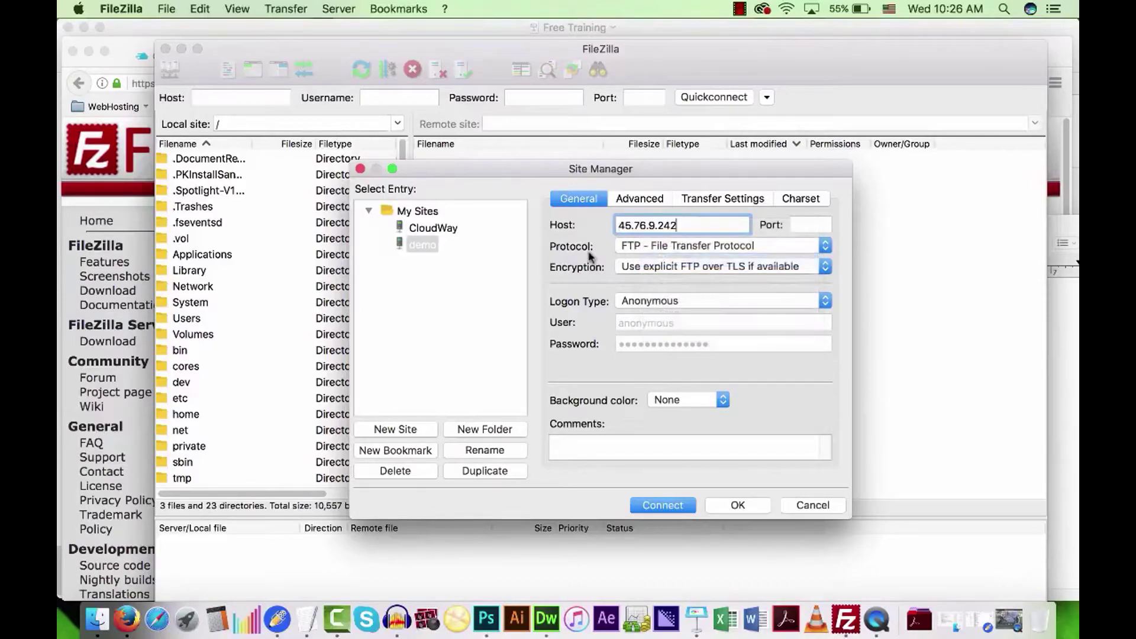
Set the demo site's protocol to SFTP with Normal logon type.
left_click(571, 312)
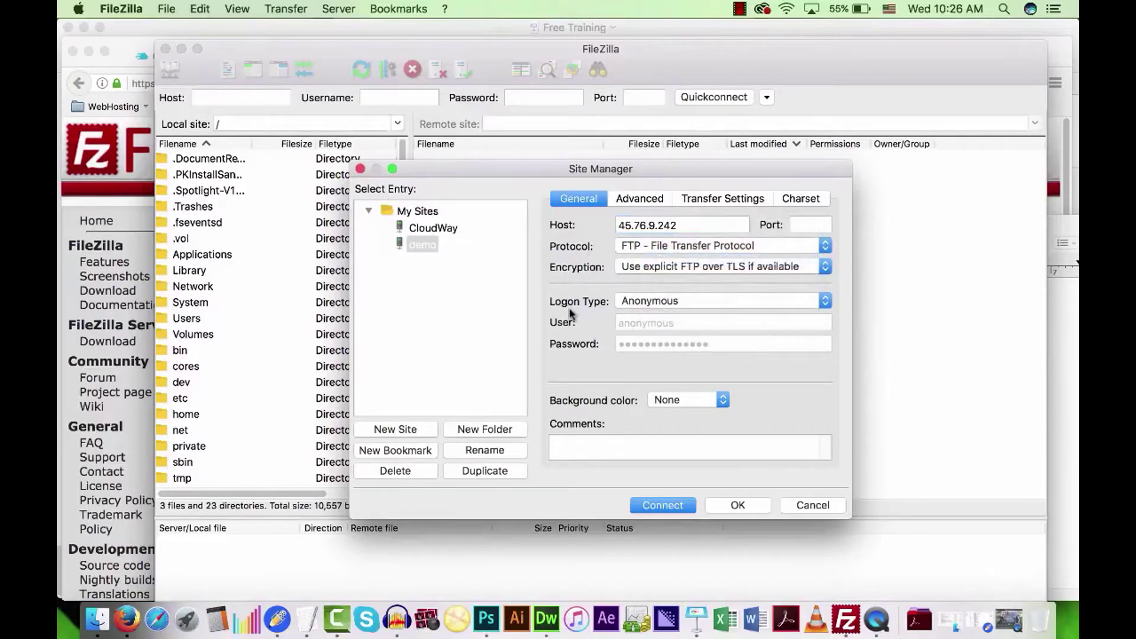
left_click(655, 249)
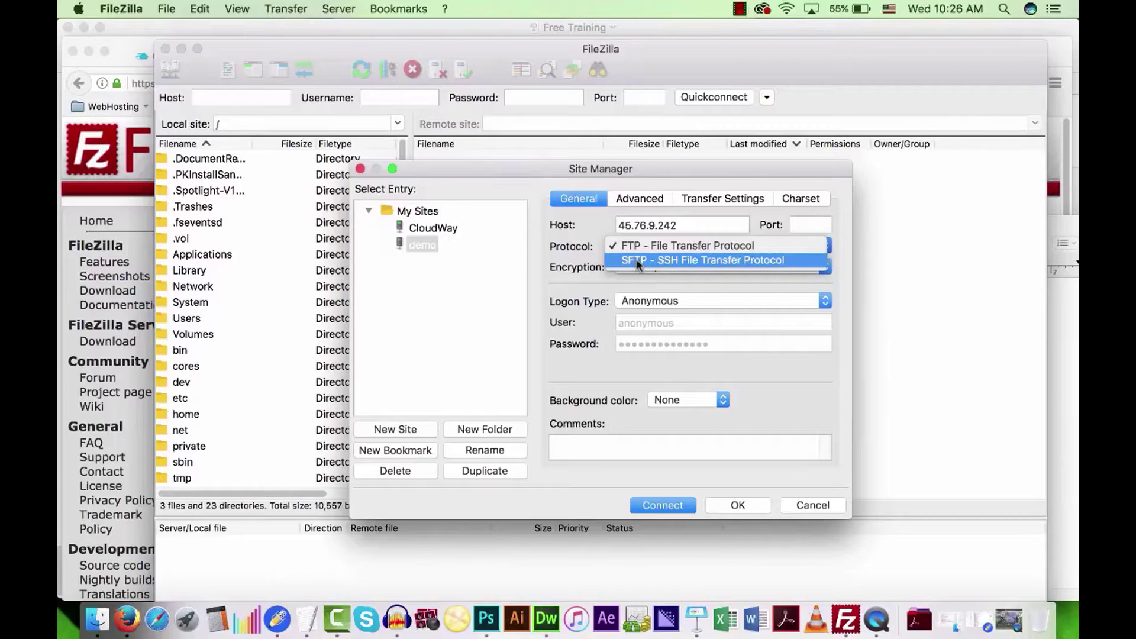
left_click(638, 261)
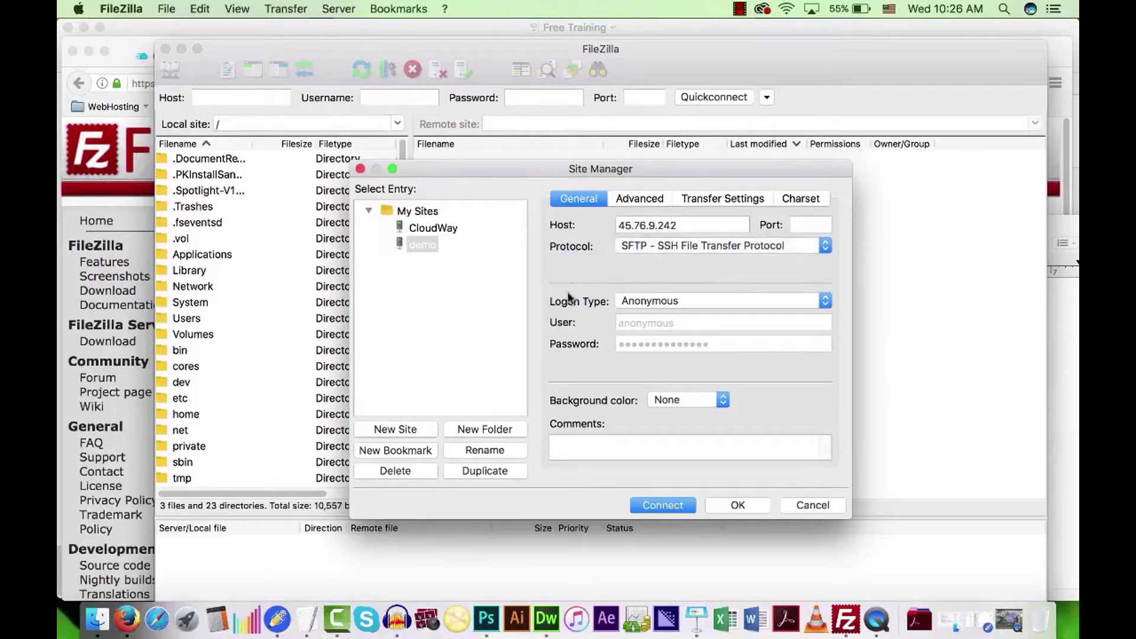
left_click(655, 301)
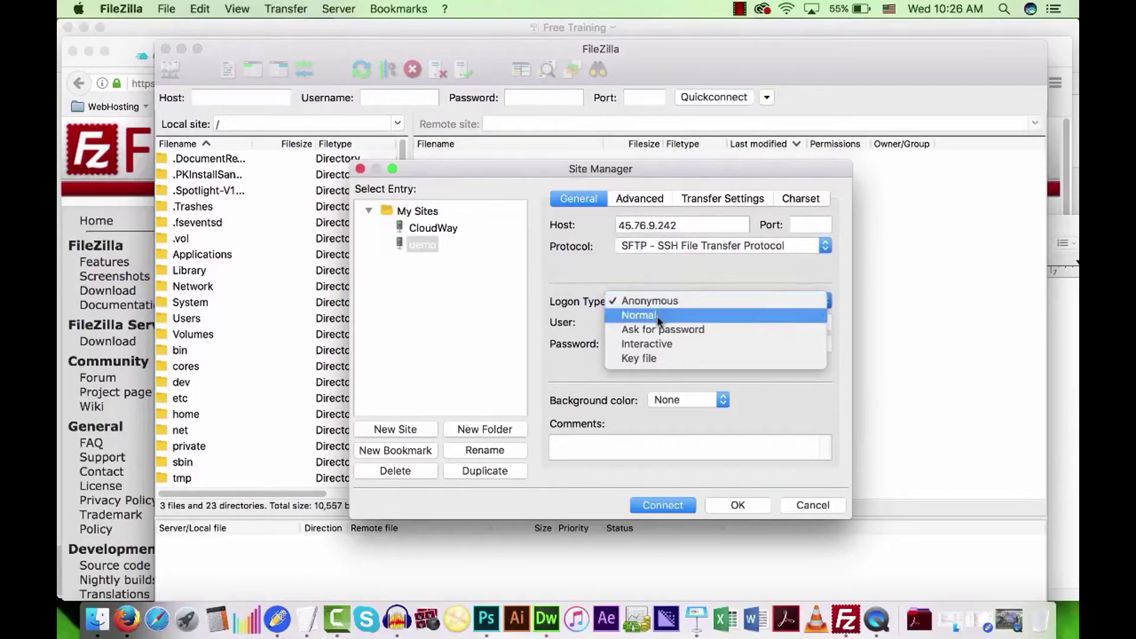
left_click(657, 315)
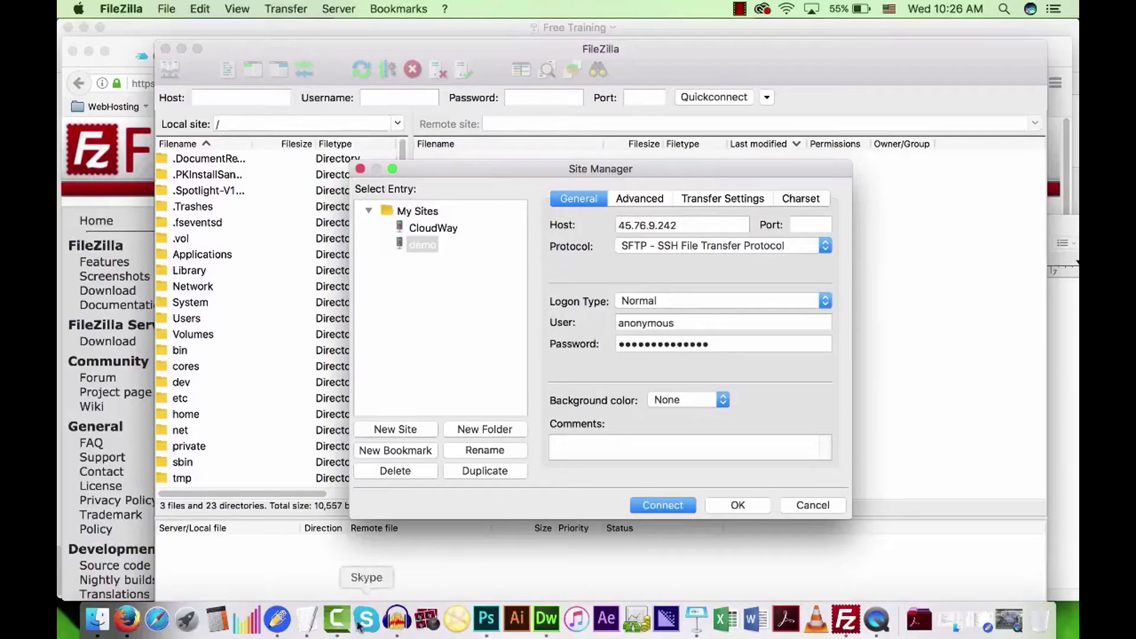
Replace 'anonymous' in the User field with the server user name copied from the notes.
left_click(307, 619)
left_click(714, 405)
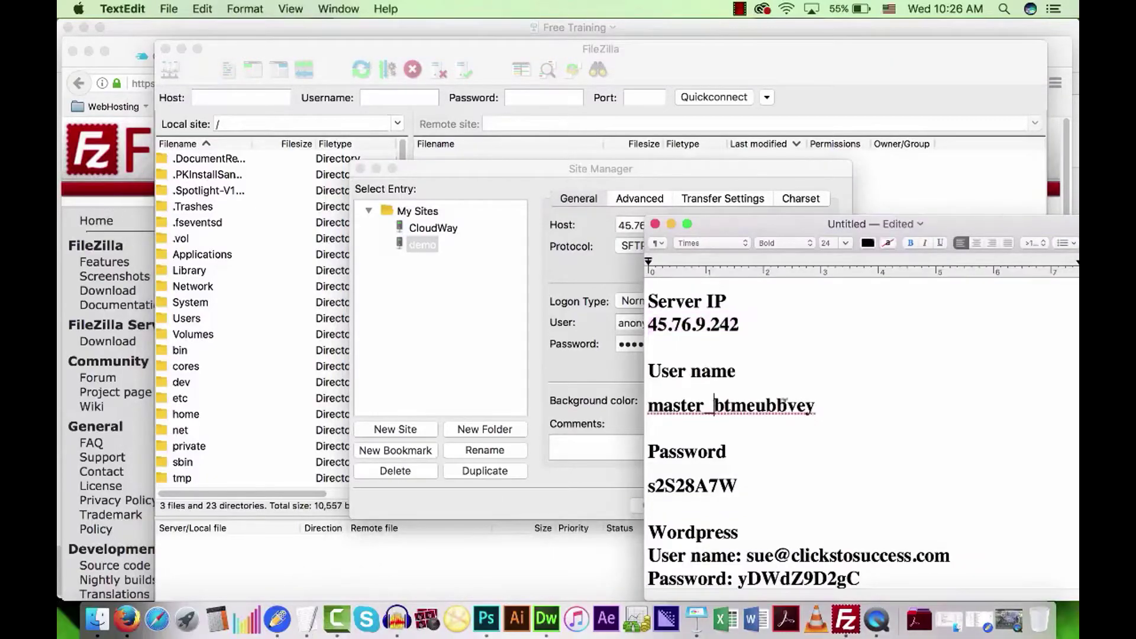
left_click_drag(817, 406, 650, 405)
right_click(664, 399)
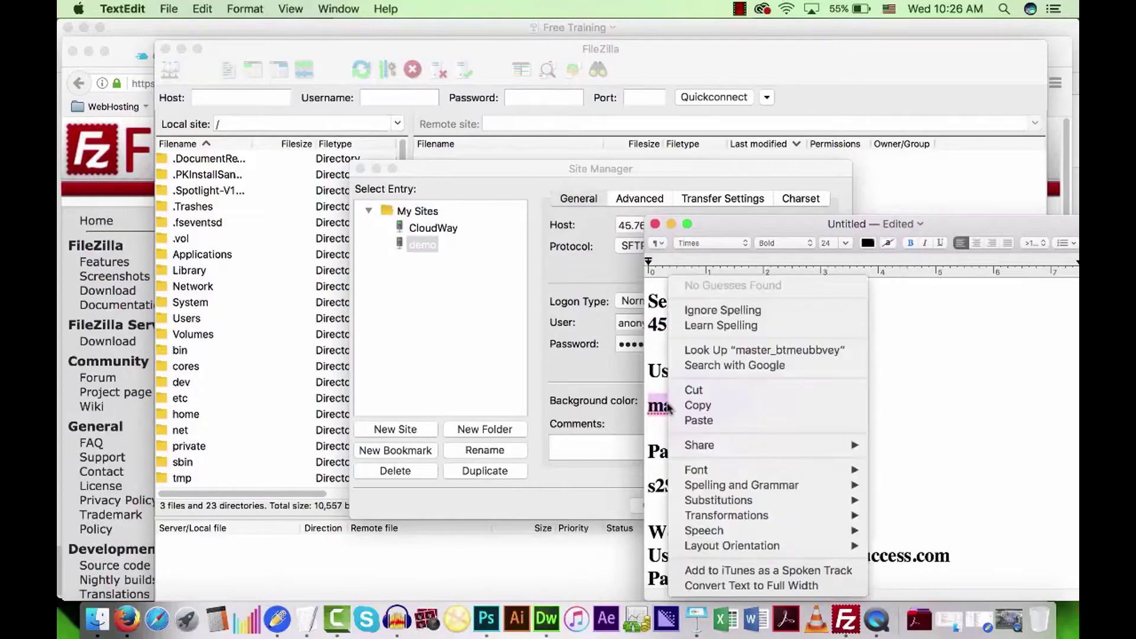
left_click(696, 403)
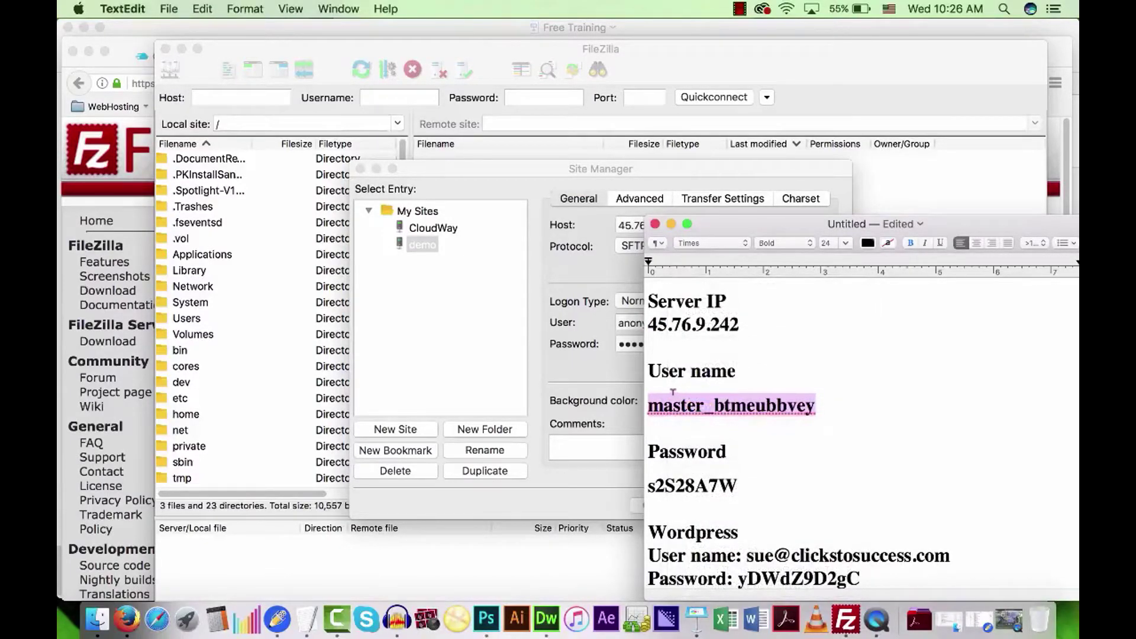
left_click(591, 382)
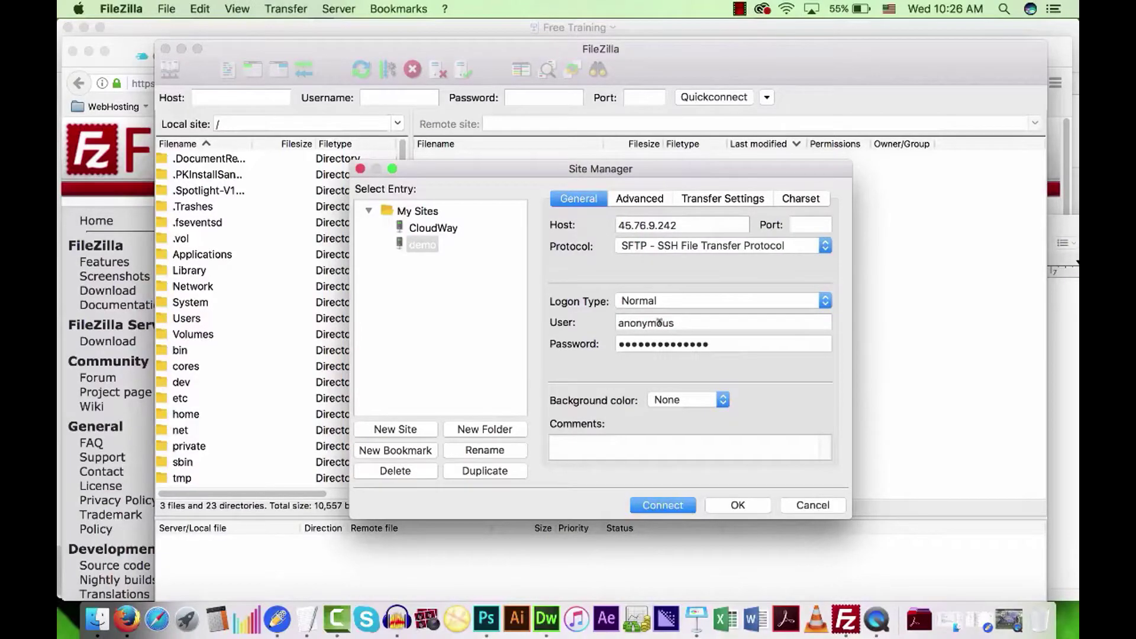
left_click_drag(676, 321, 613, 312)
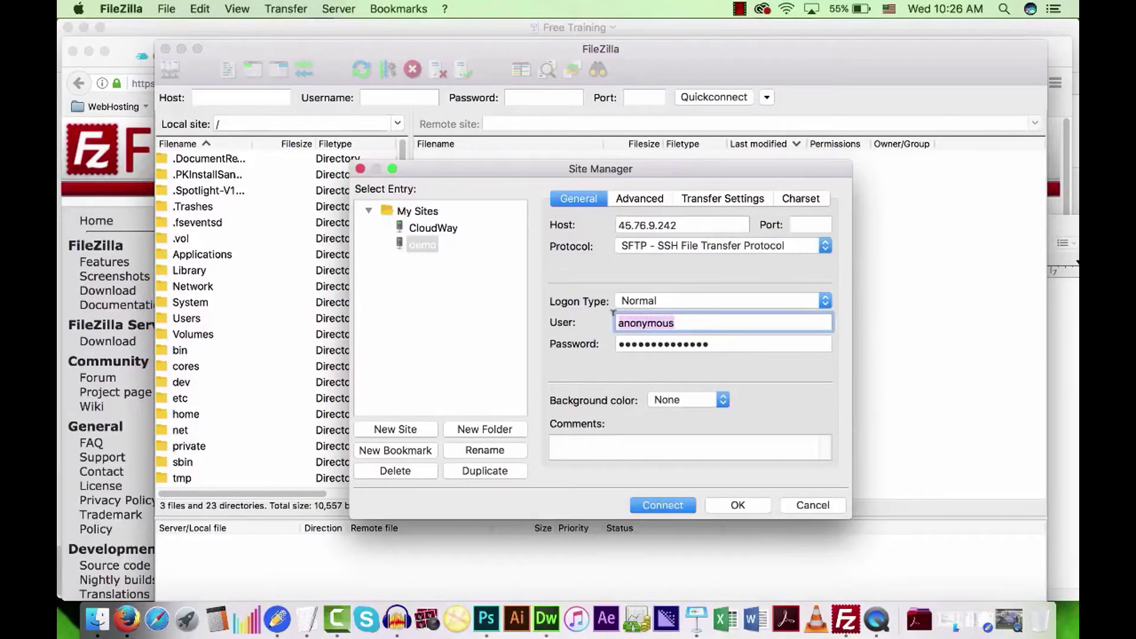
key("BackSpace")
key("super+v")
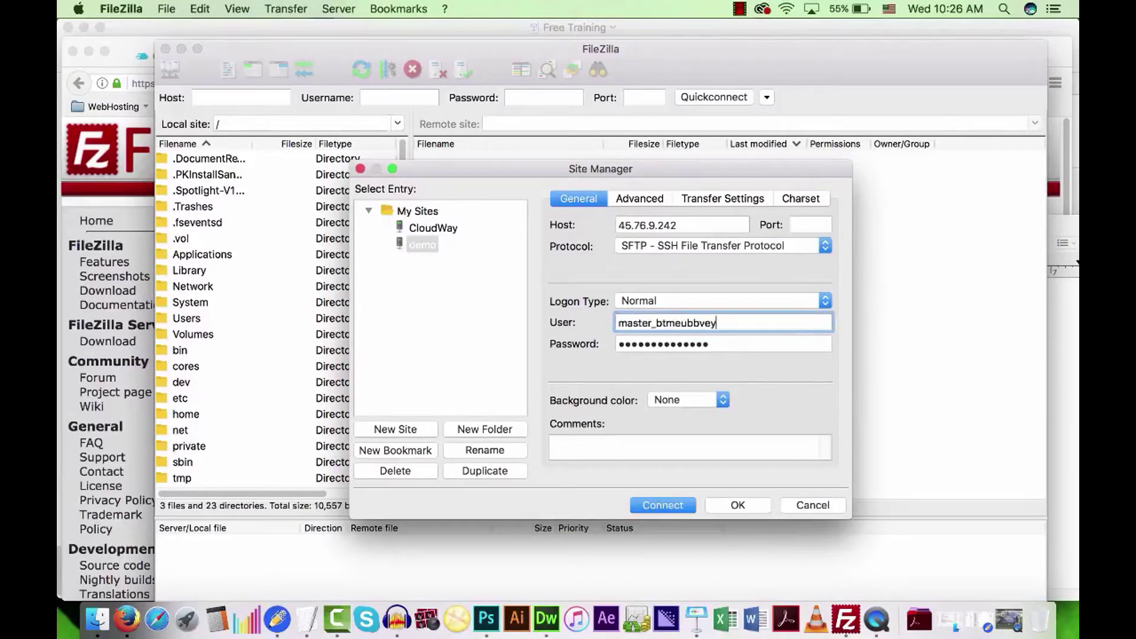
left_click(575, 377)
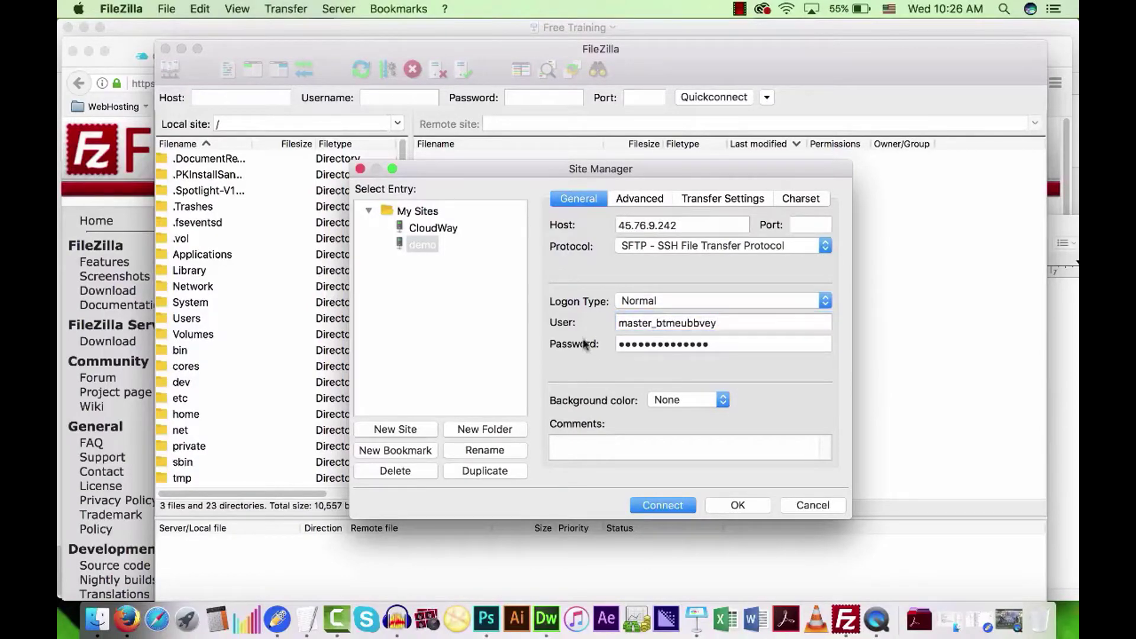
Copy the server password from the notes and paste it over the old saved password.
left_click(308, 618)
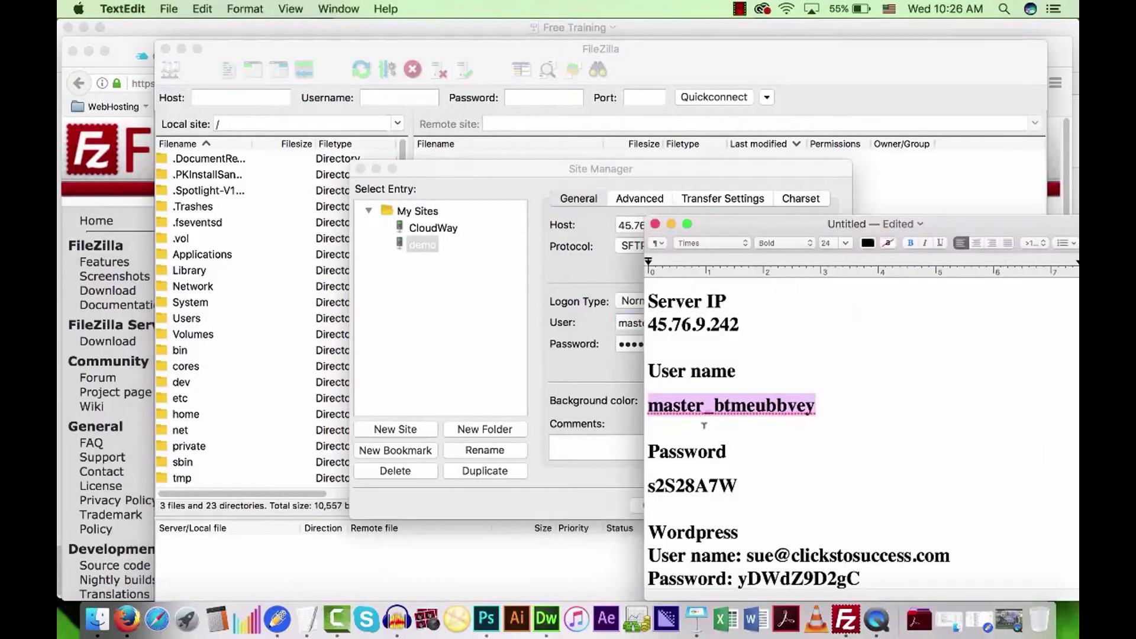
left_click_drag(743, 480, 647, 485)
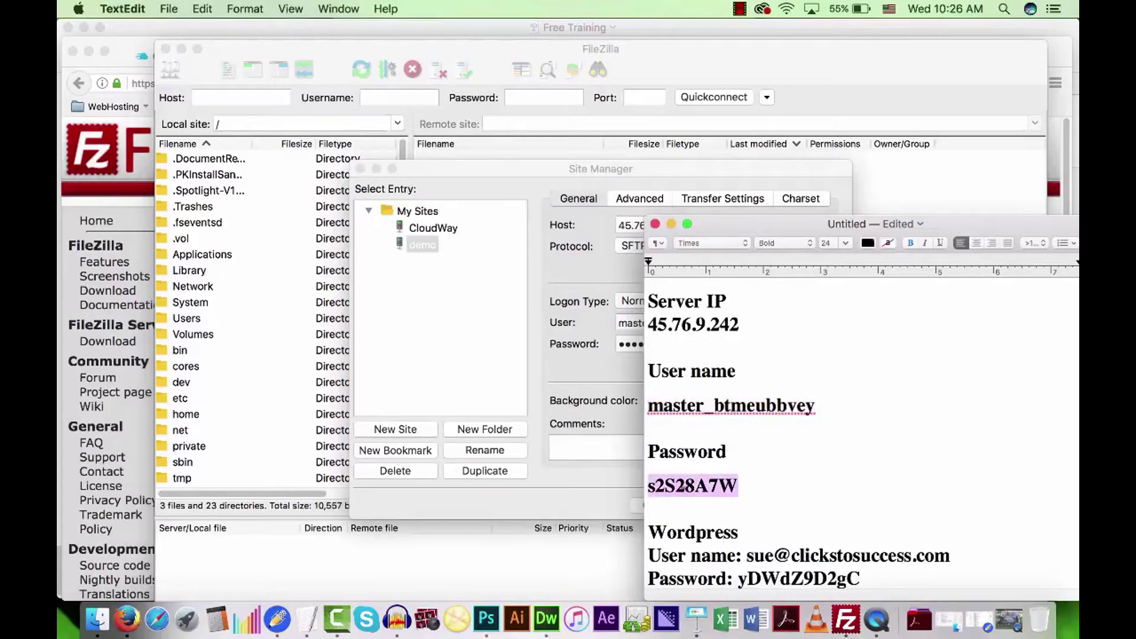
right_click(687, 490)
left_click(715, 406)
left_click(597, 366)
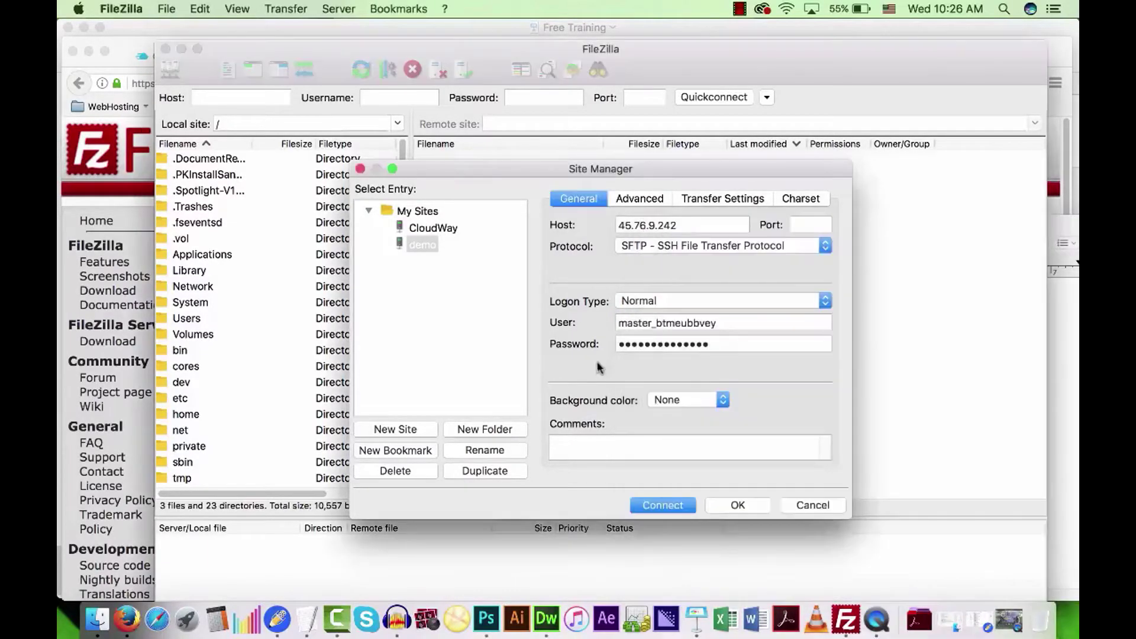
double_click(717, 342)
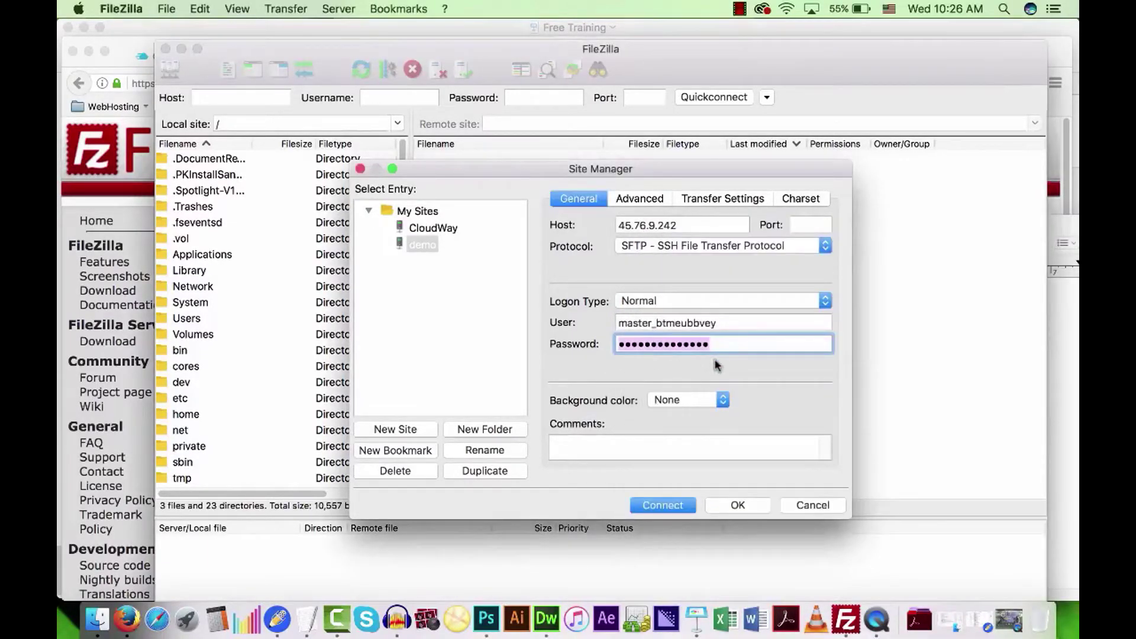
key("BackSpace")
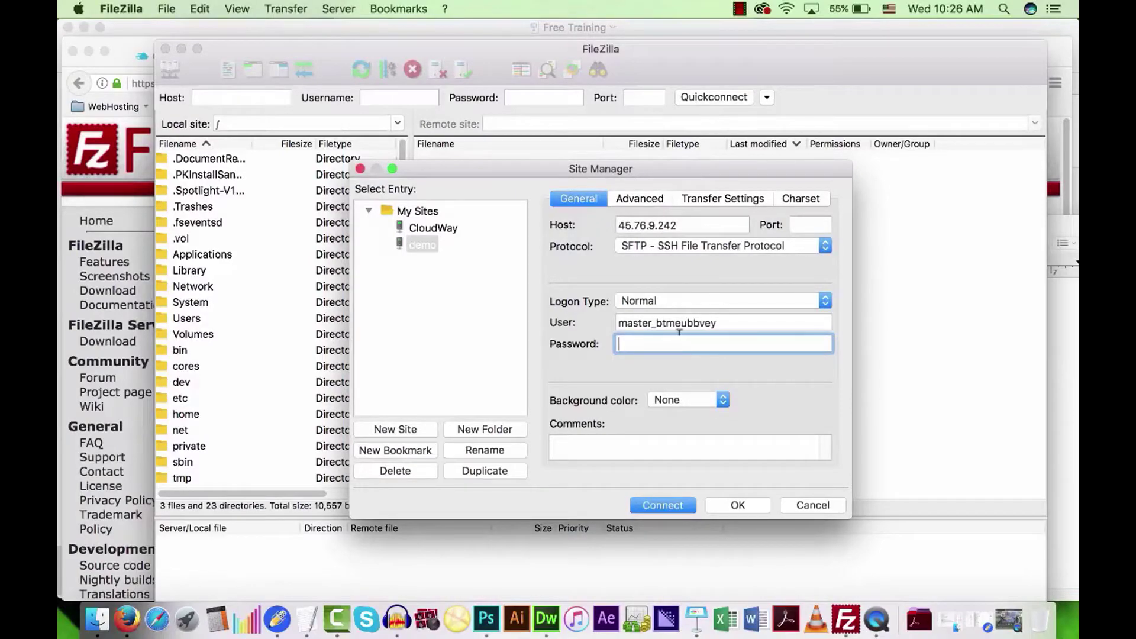
right_click(680, 334)
left_click(709, 371)
Connect to the demo server, always trusting its host key.
left_click(653, 506)
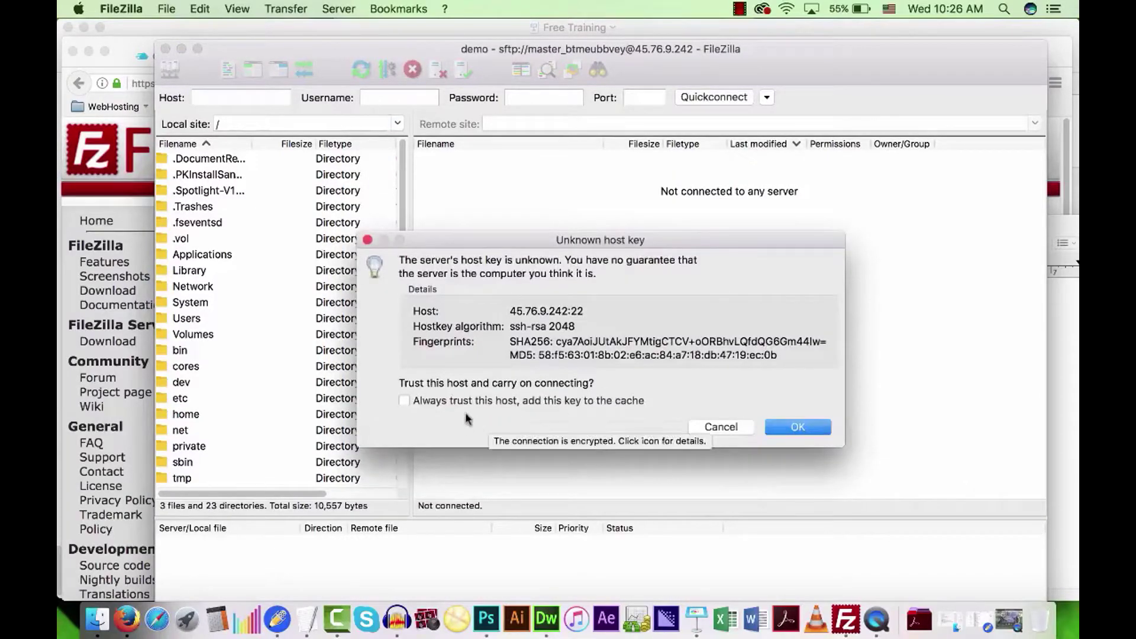
left_click(406, 401)
left_click(799, 423)
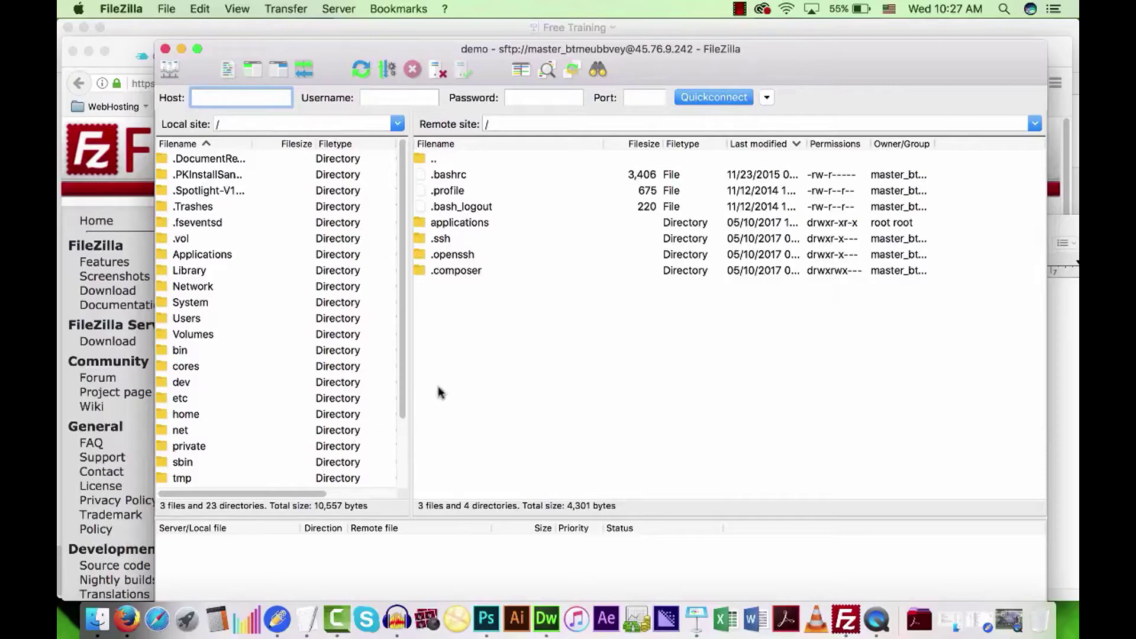
Browse into /applications and inspect the hdsxddcuax and scwvgbaxtr folders.
double_click(459, 223)
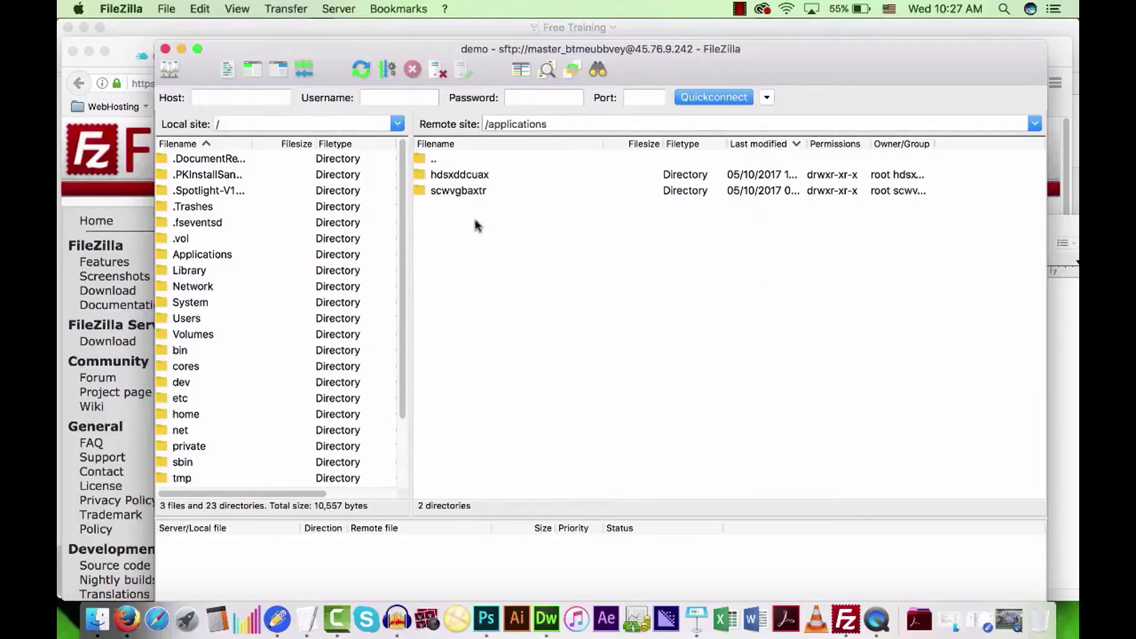
double_click(461, 176)
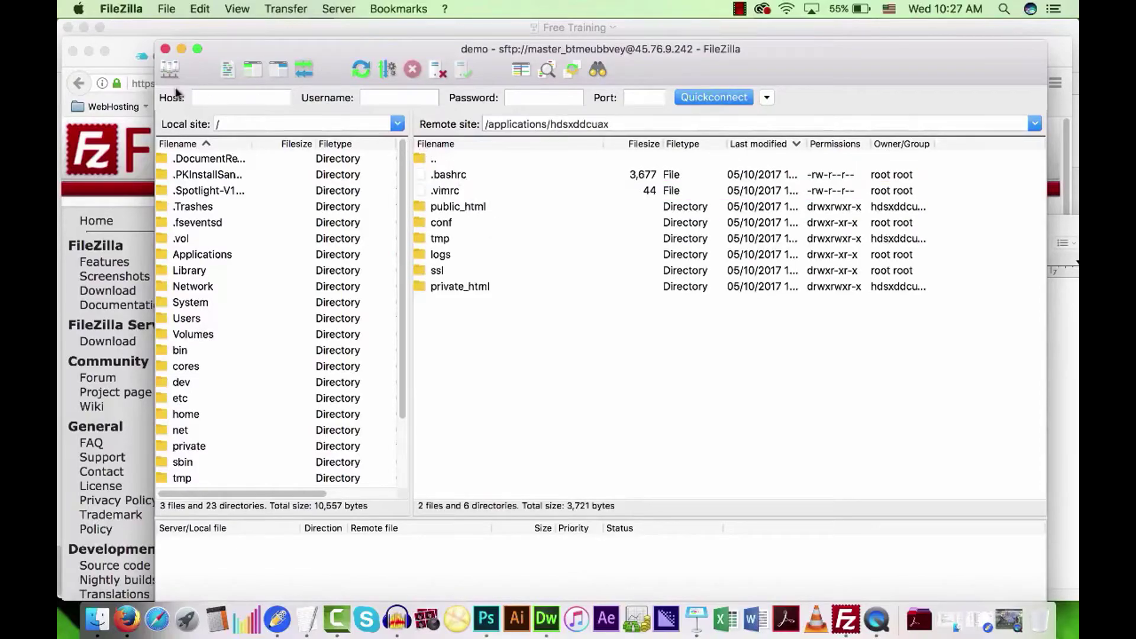
double_click(431, 160)
left_click(459, 193)
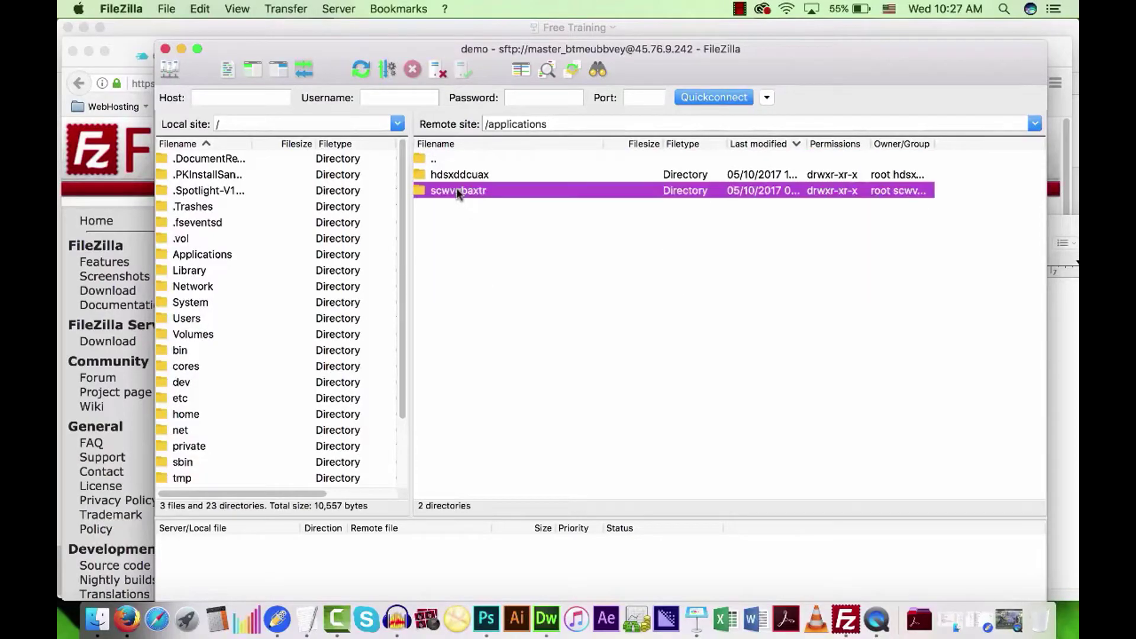
double_click(457, 192)
double_click(434, 159)
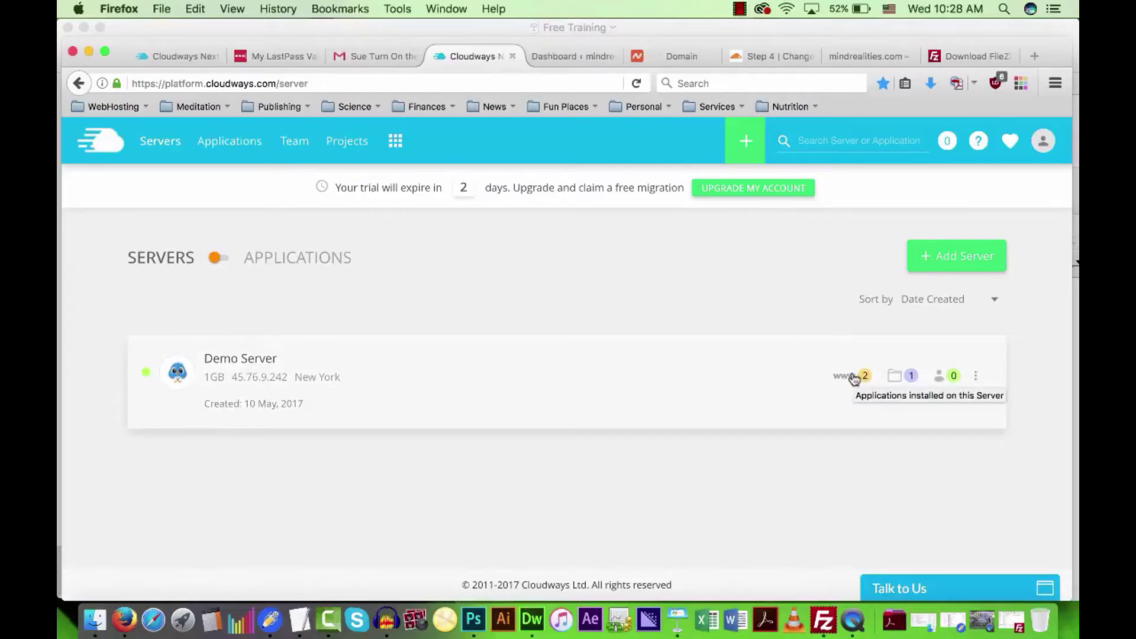
Open MindRealities' Application Settings and scroll down to its hdsxddcuax folder and public_html/ webroot.
left_click(854, 377)
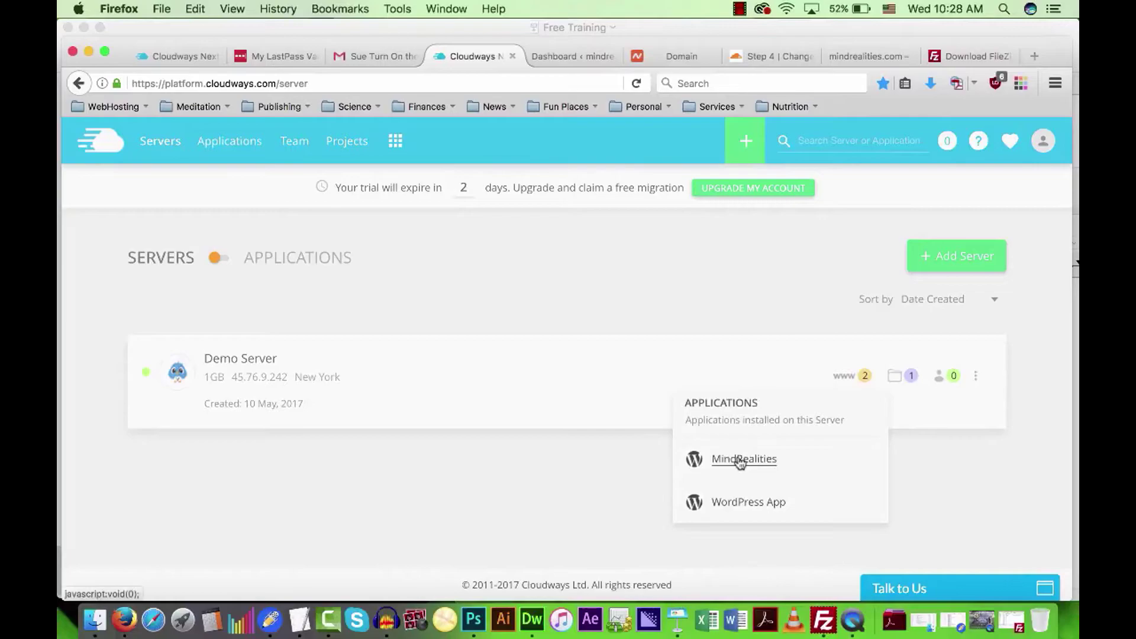
left_click(738, 462)
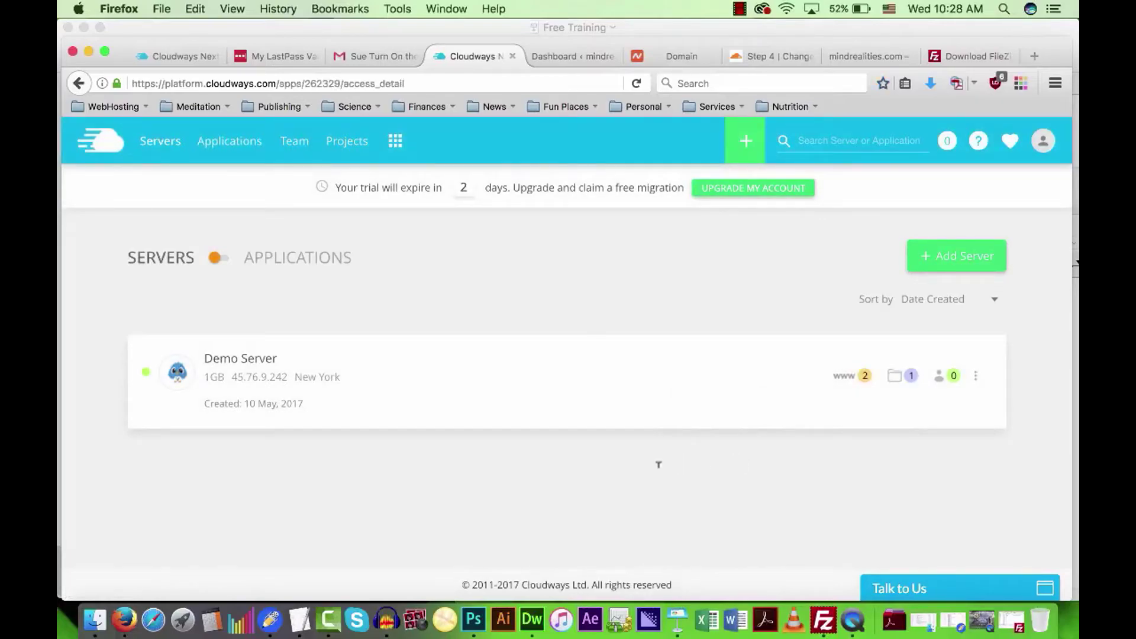
left_click(270, 390)
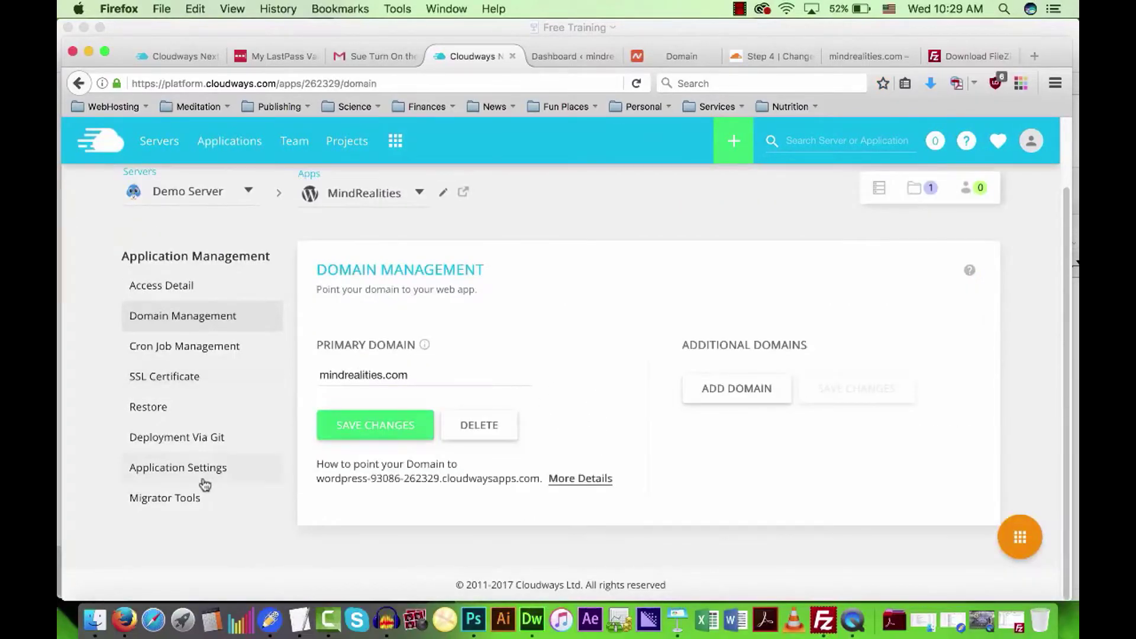
left_click(169, 469)
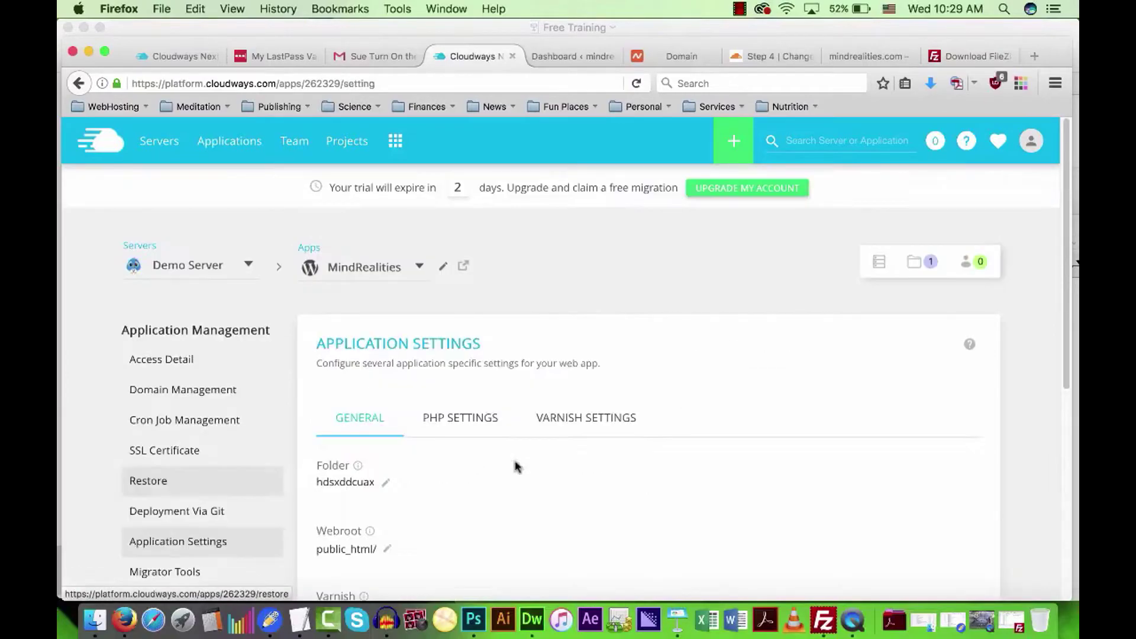
scroll(663, 454, "down", 2)
scroll(664, 456, "down", 2)
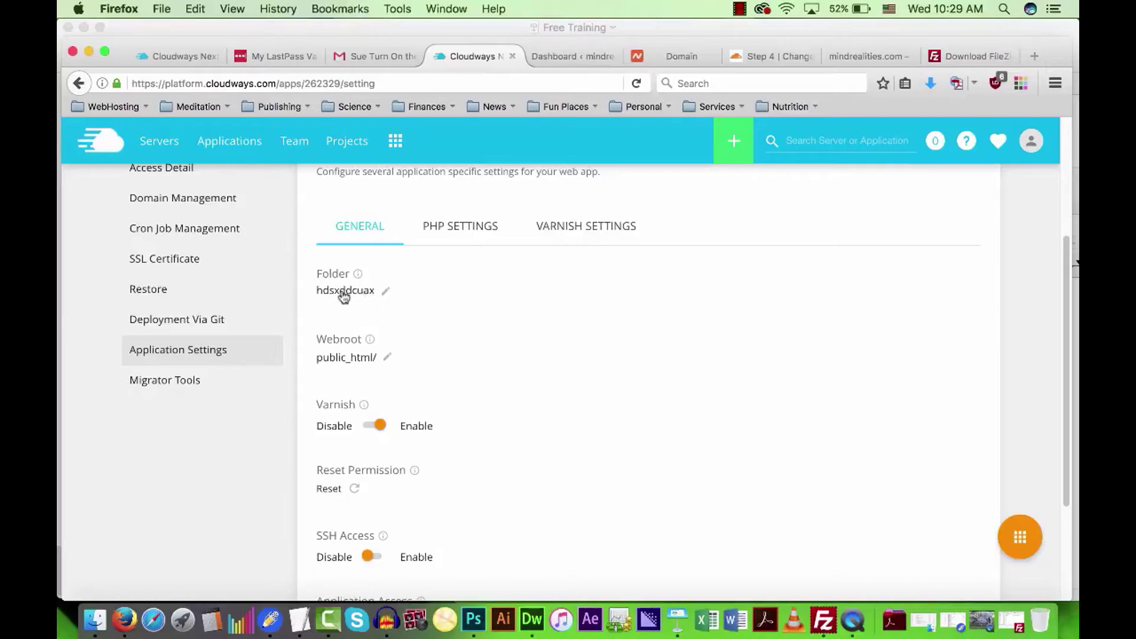
left_click(824, 620)
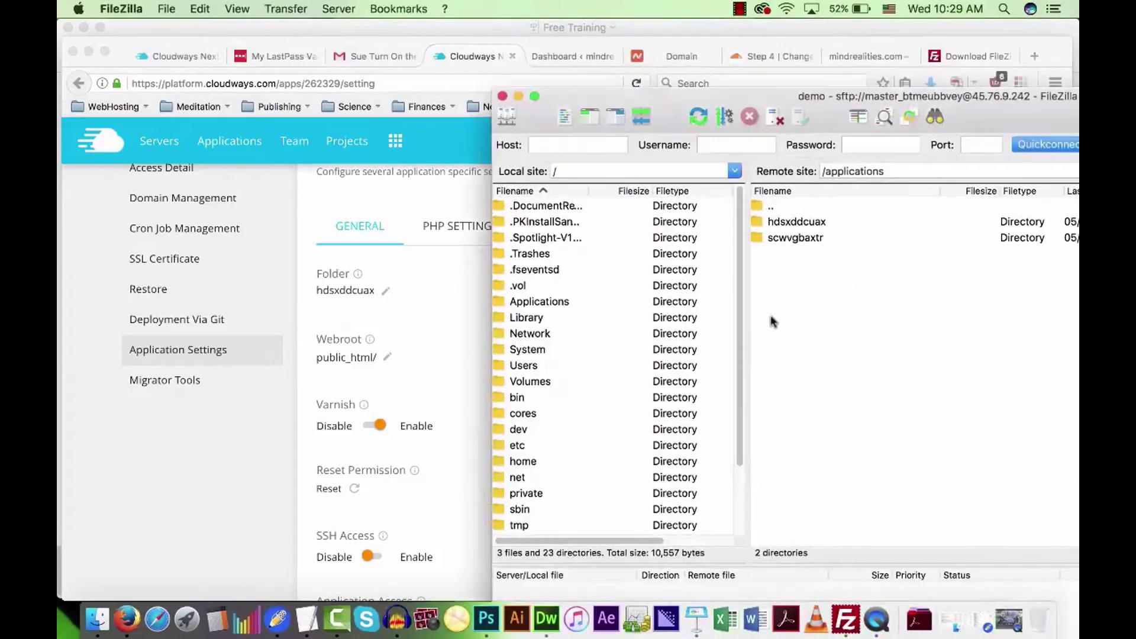
left_click(782, 227)
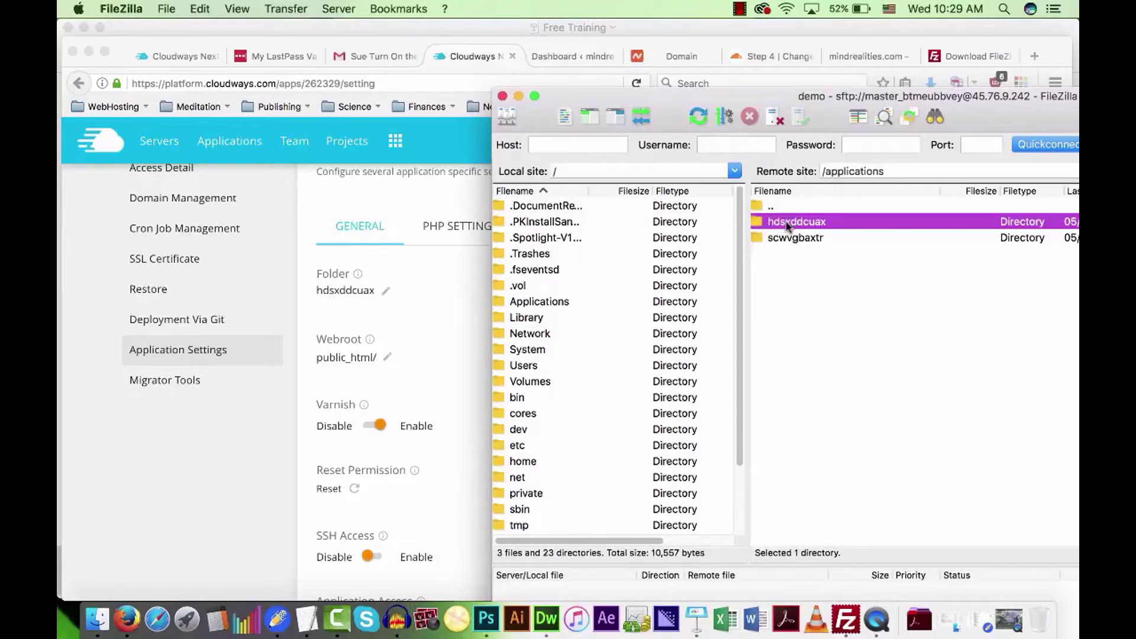
left_click(432, 311)
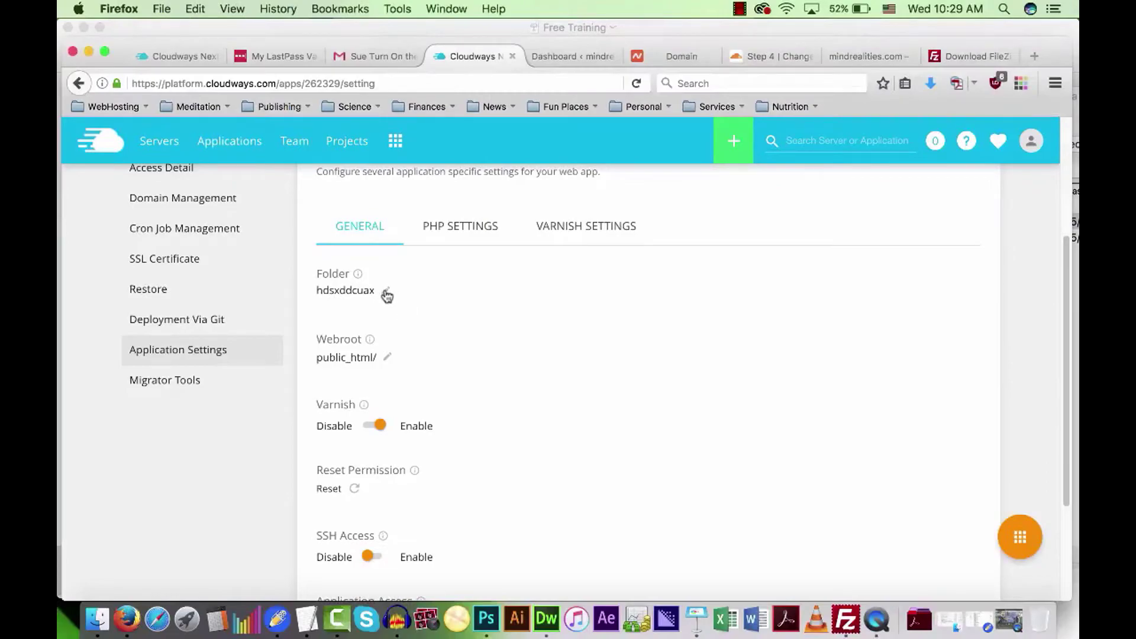
left_click(385, 292)
Rename the MindRealities folder from hdsxddcuax to lowercase mindrealities and save it.
left_click_drag(392, 296, 326, 285)
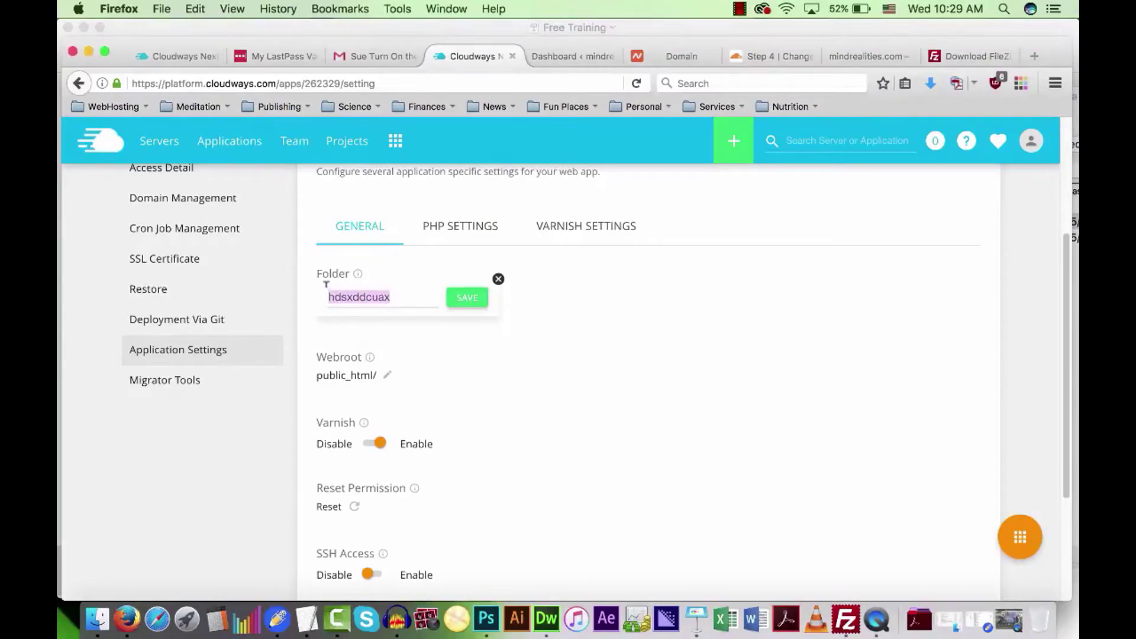
type("MindR")
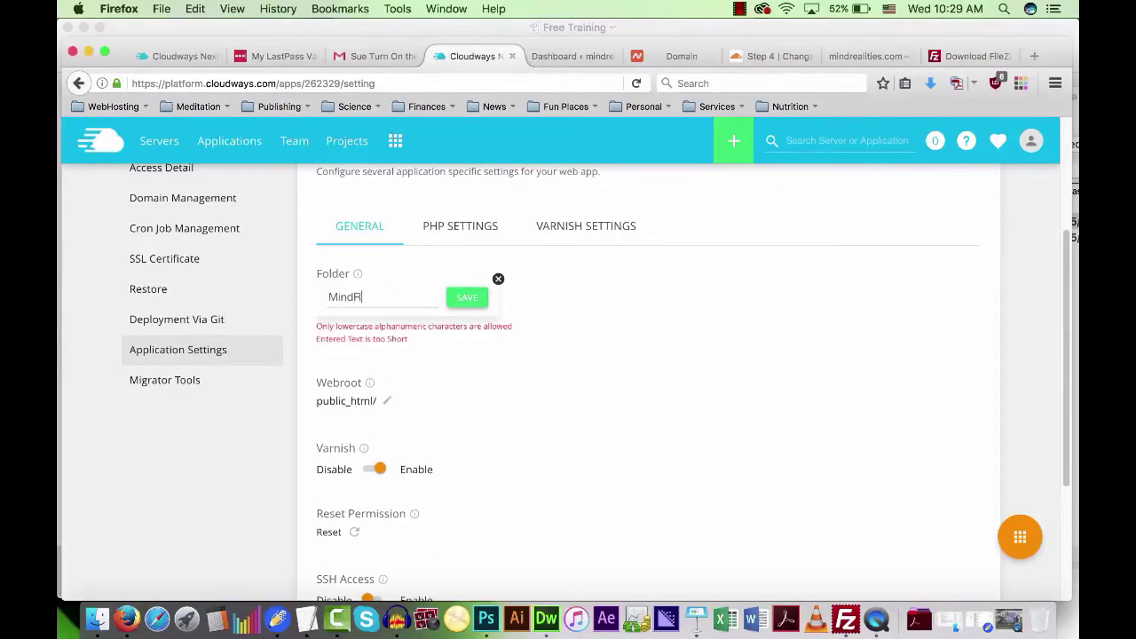
type("ealities")
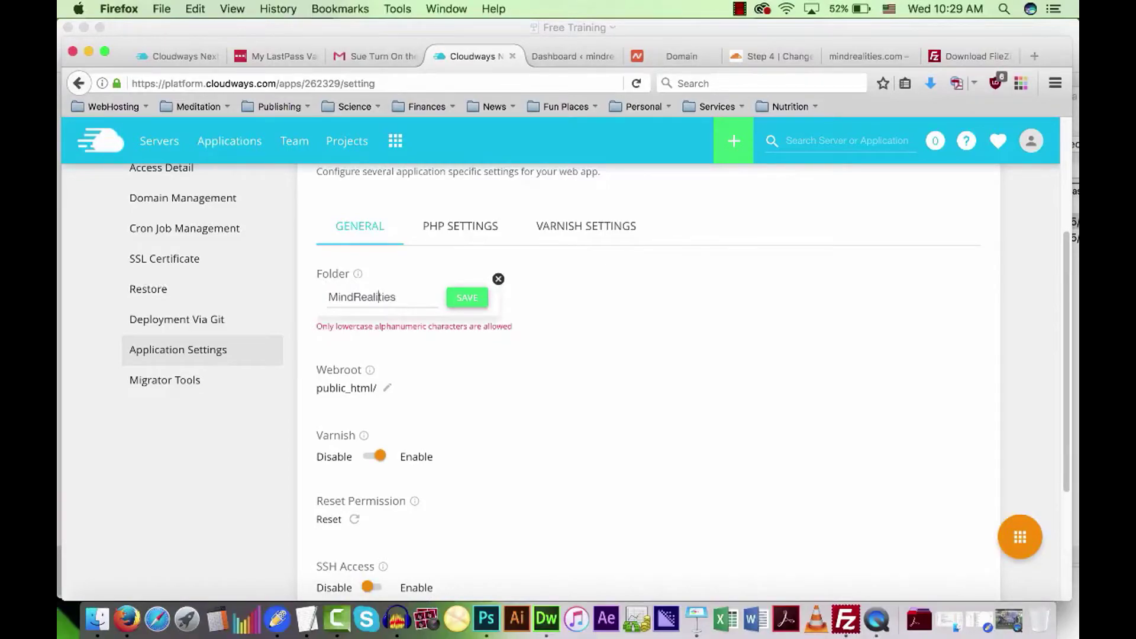
key("BackSpace")
type("r")
key("BackSpace")
type("m")
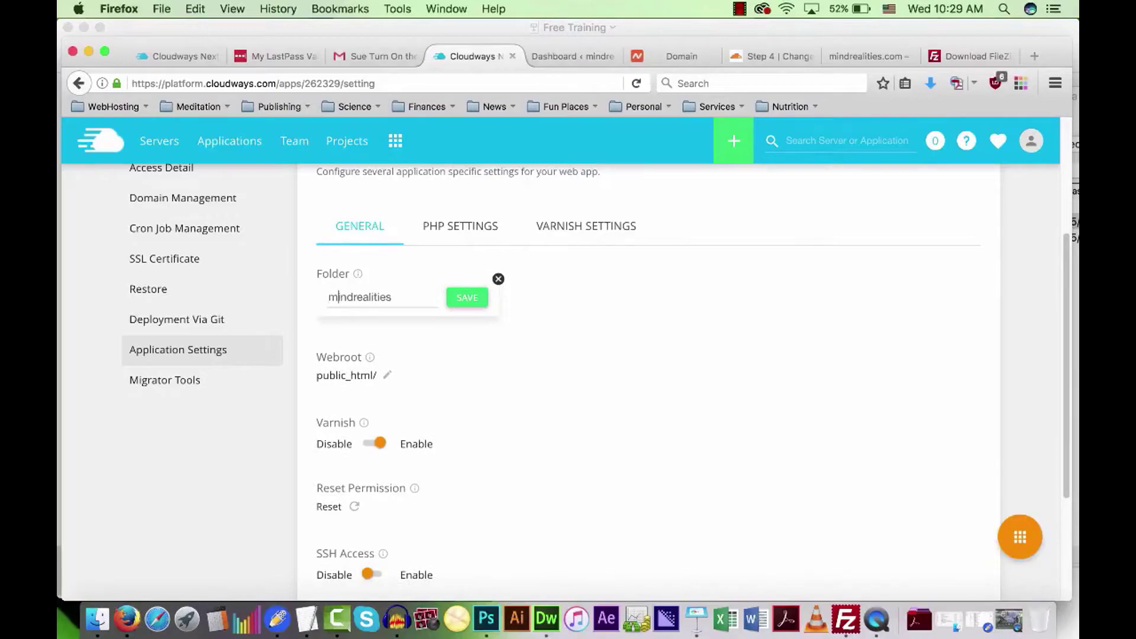
left_click(466, 298)
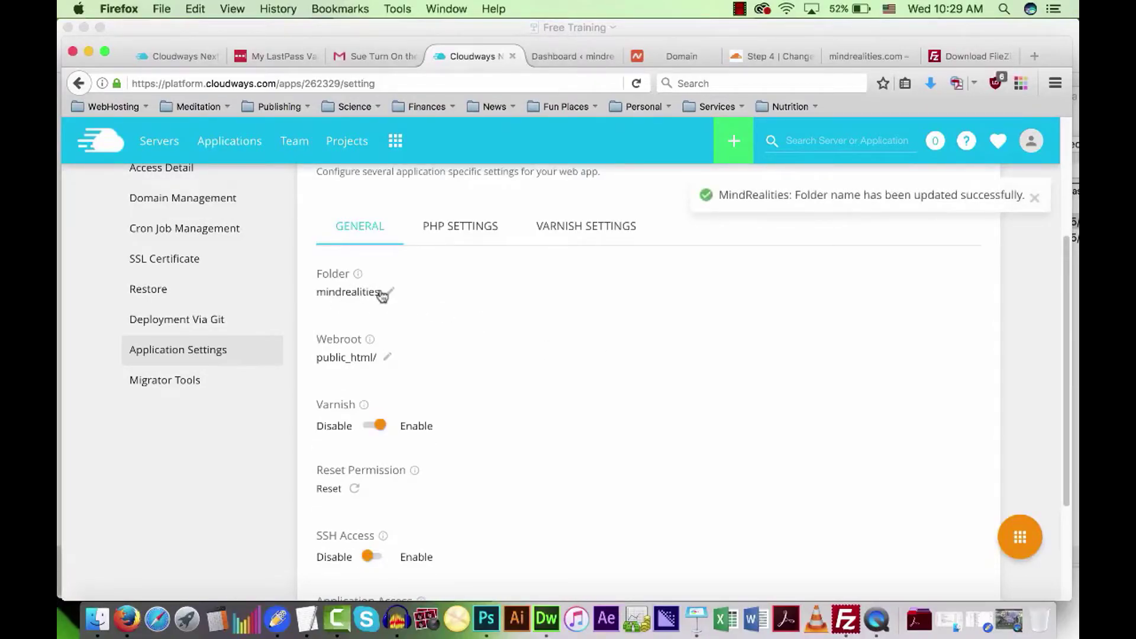
left_click(846, 622)
Recheck the server's applications folders, then quit FileZilla and relaunch it unconnected.
double_click(771, 207)
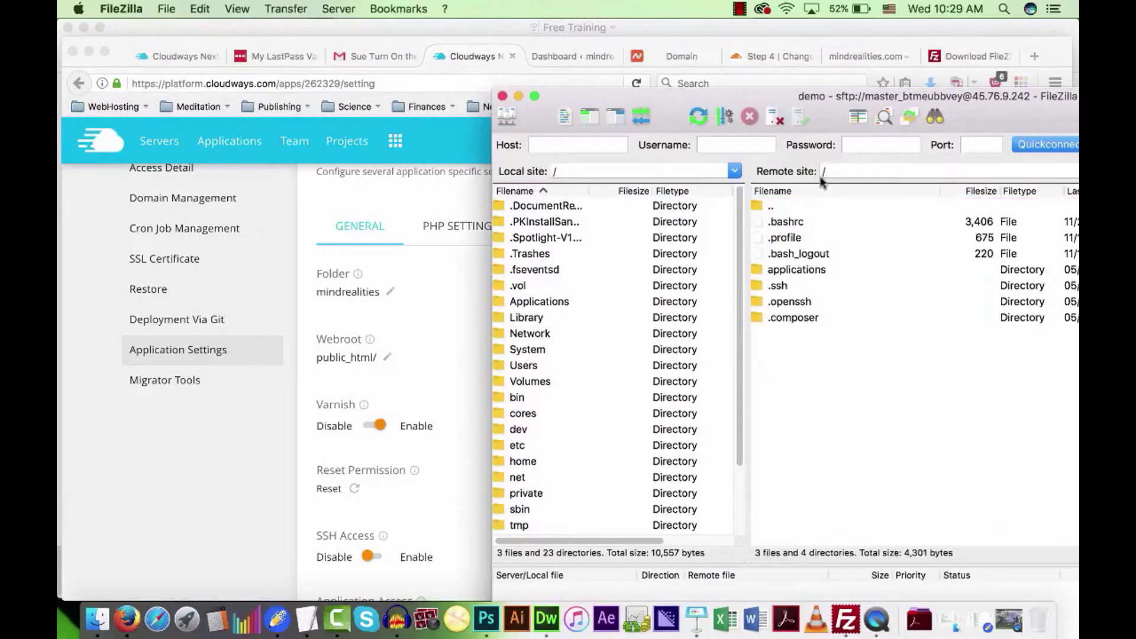
left_click_drag(754, 96, 577, 78)
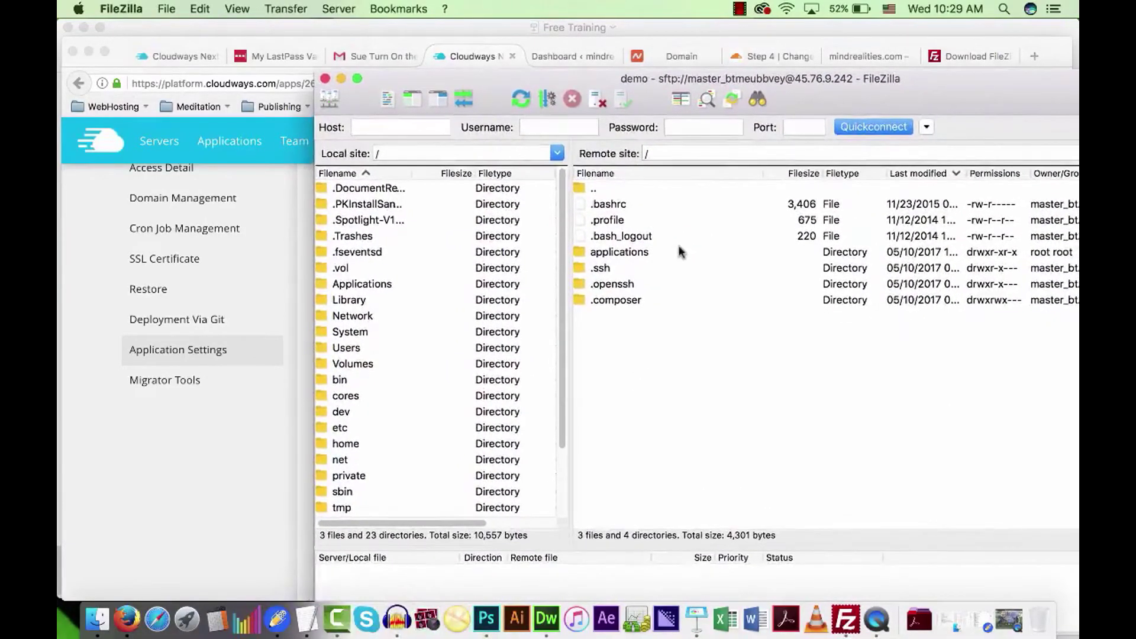
double_click(615, 253)
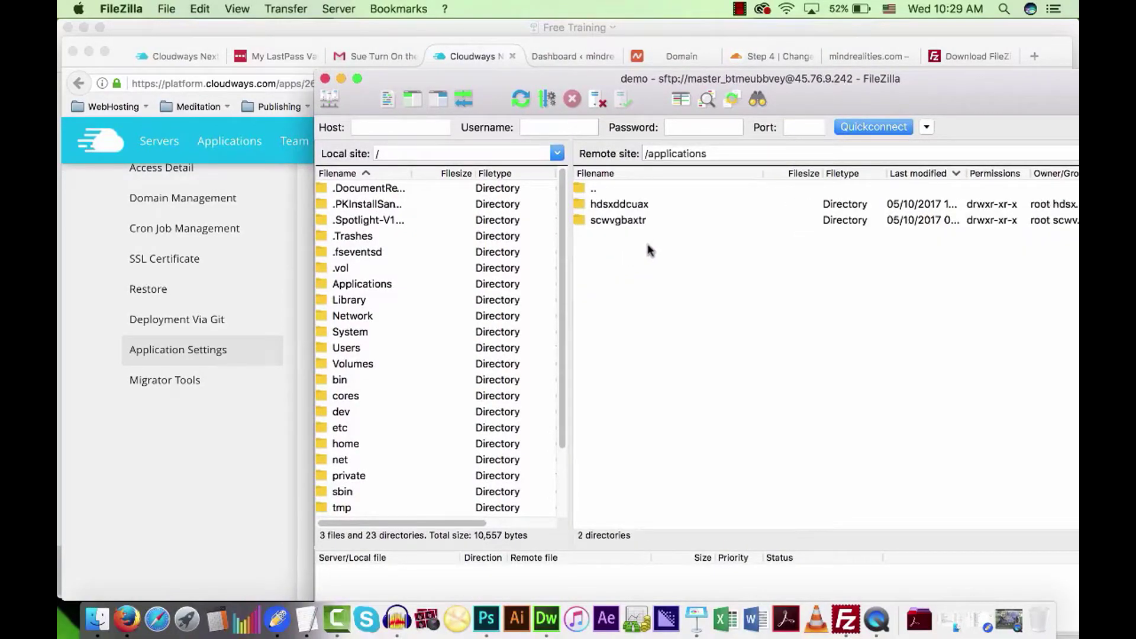
left_click(614, 205)
left_click(612, 221)
left_click(609, 204)
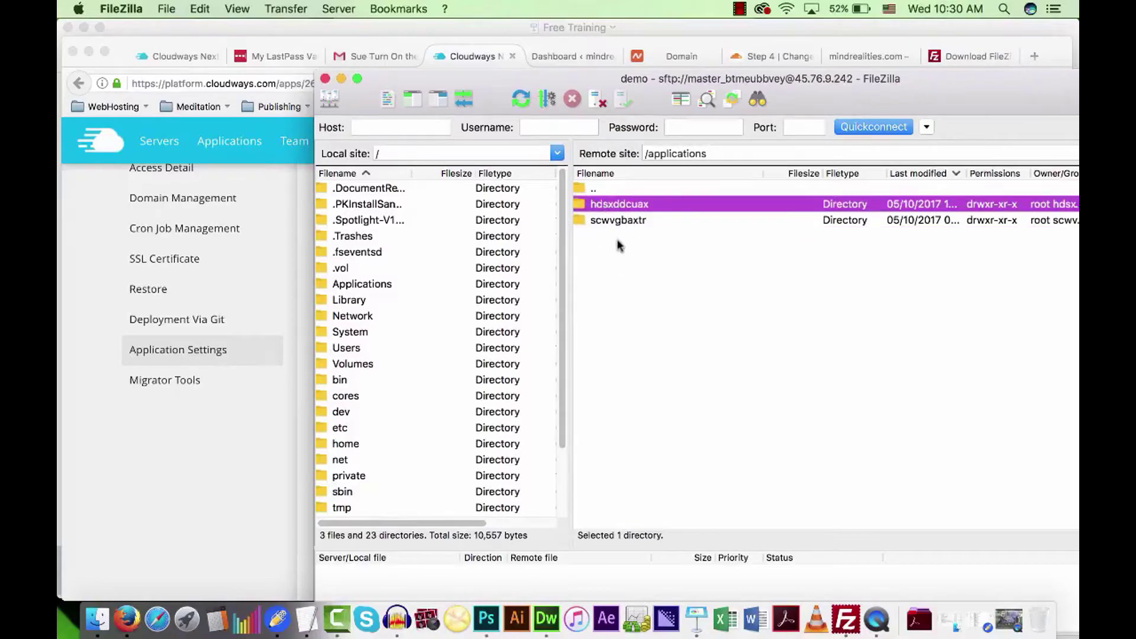
left_click(325, 78)
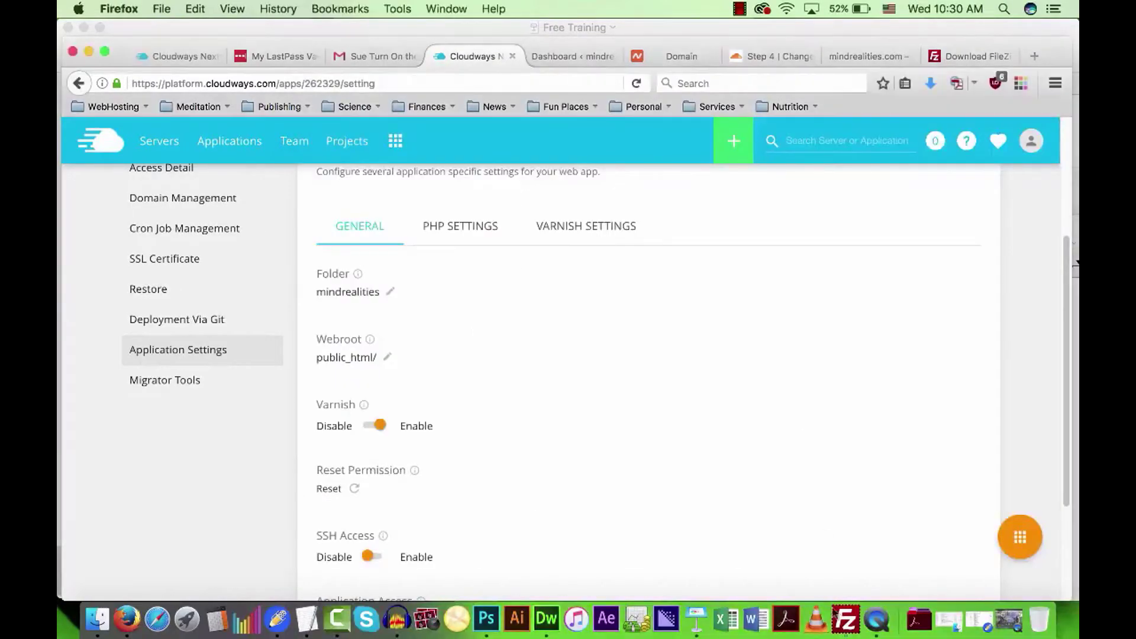
left_click(846, 622)
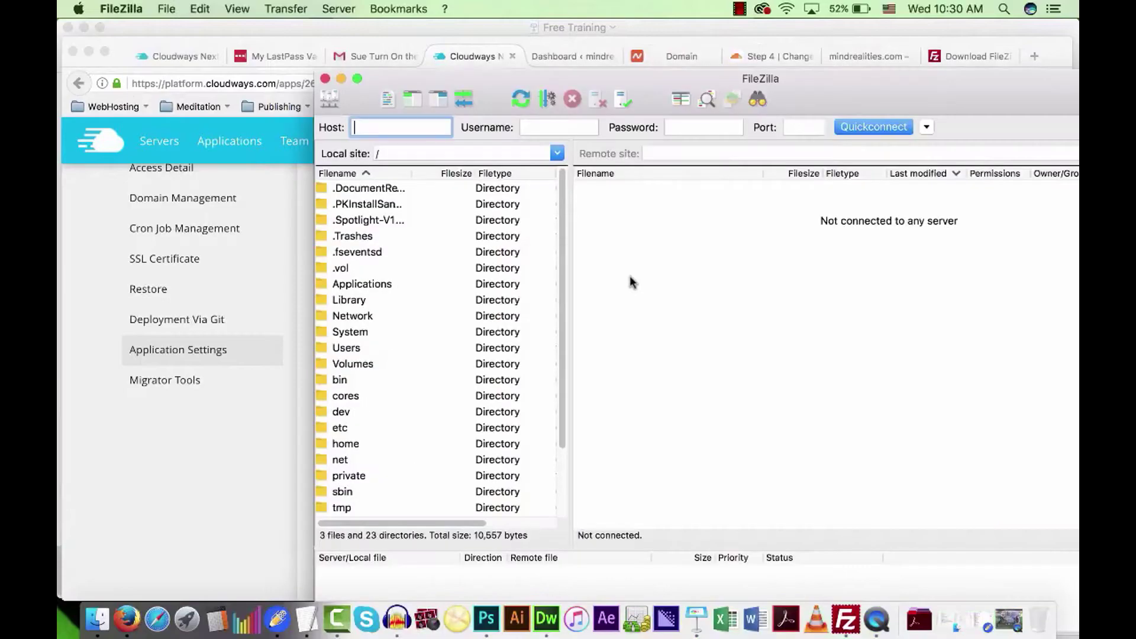
Reconnect to the saved demo site from Site Manager.
left_click(167, 8)
left_click(205, 28)
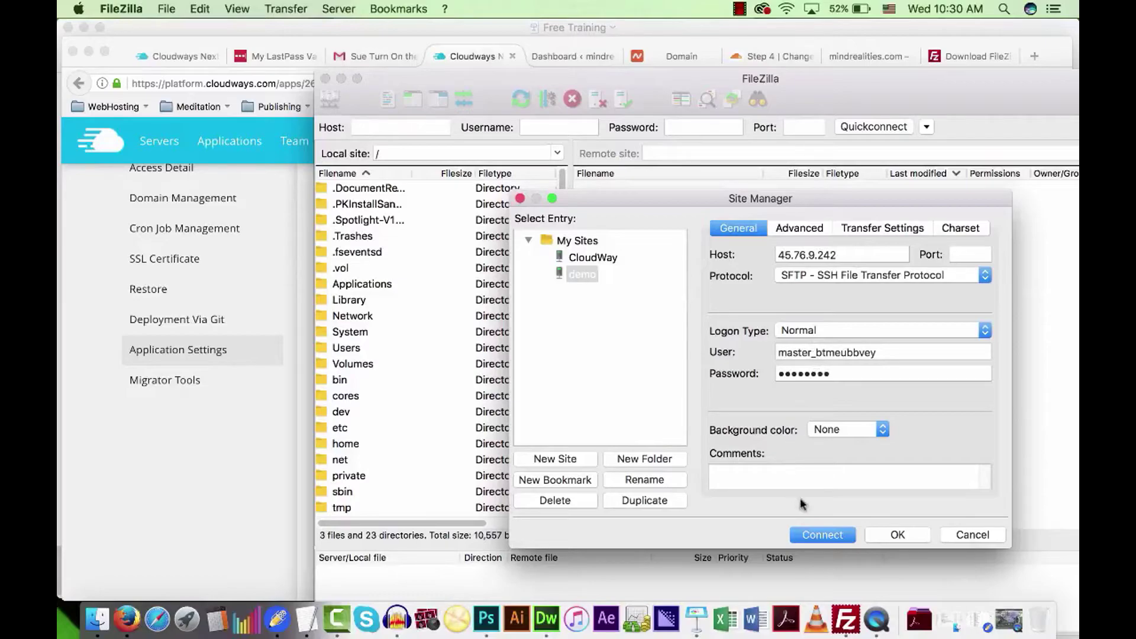
left_click(824, 535)
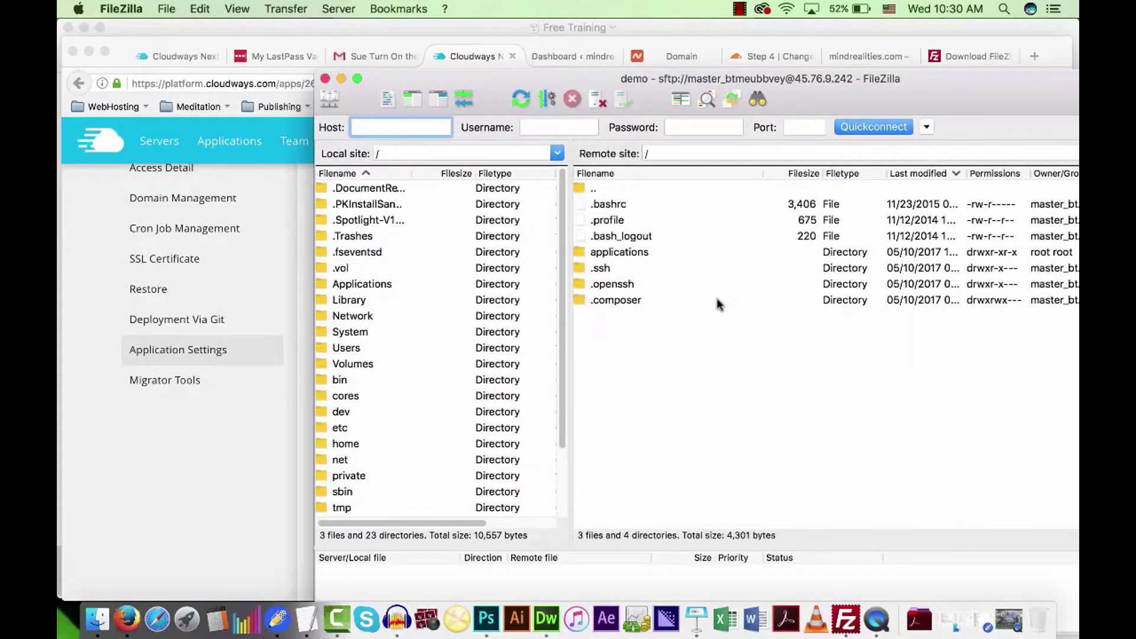
Browse through applications and mindrealities into public_html to view the WordPress files.
left_click(622, 253)
double_click(621, 253)
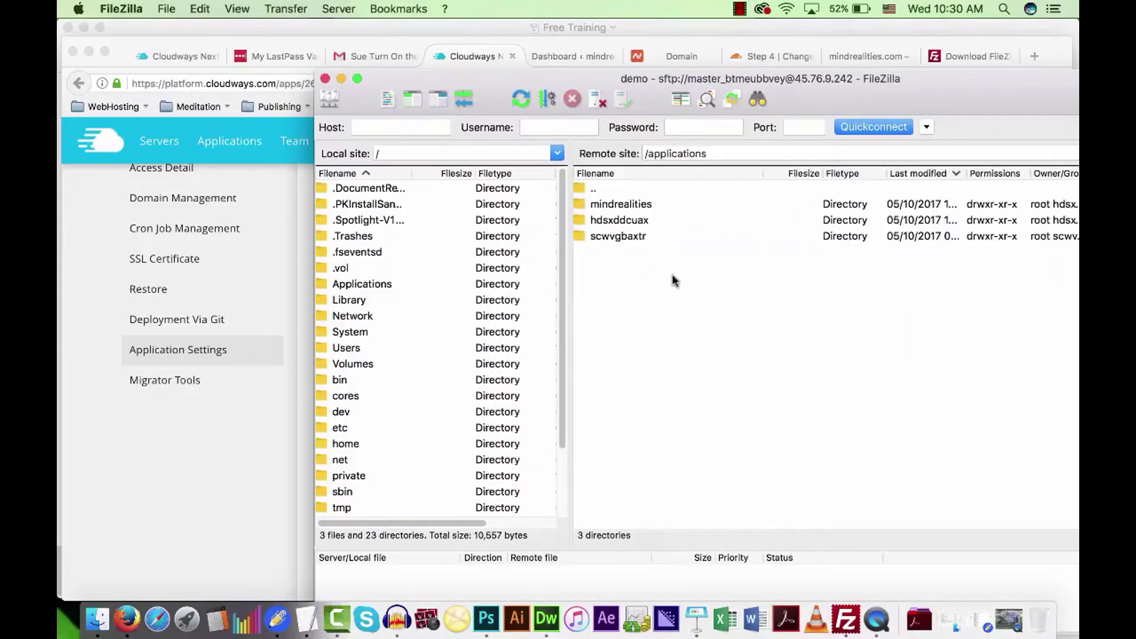
left_click(609, 207)
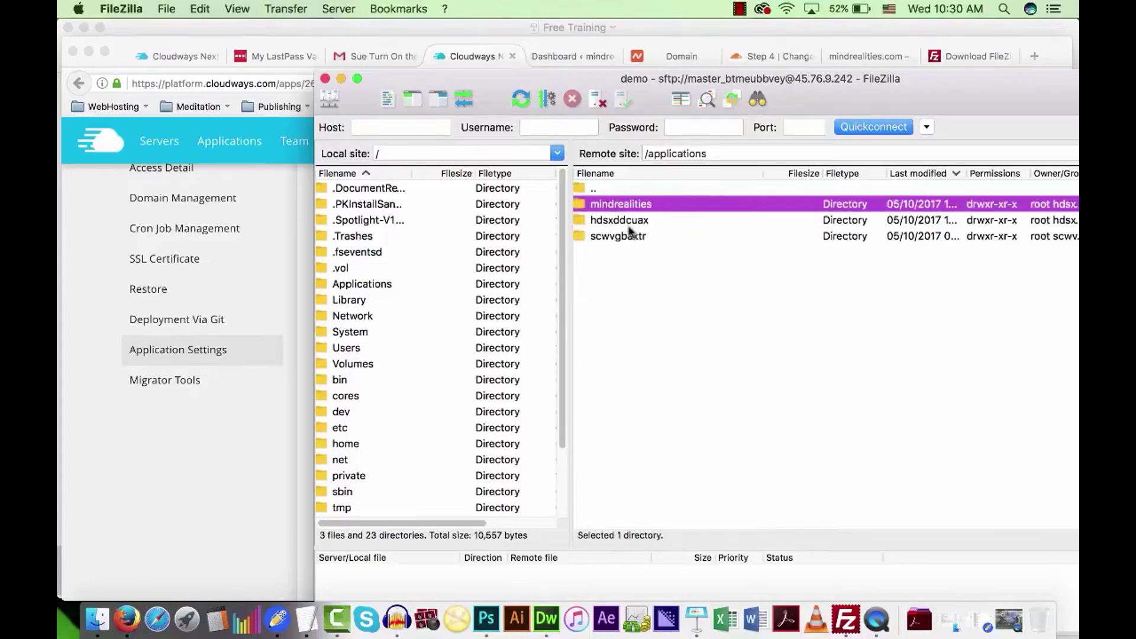
left_click(615, 223)
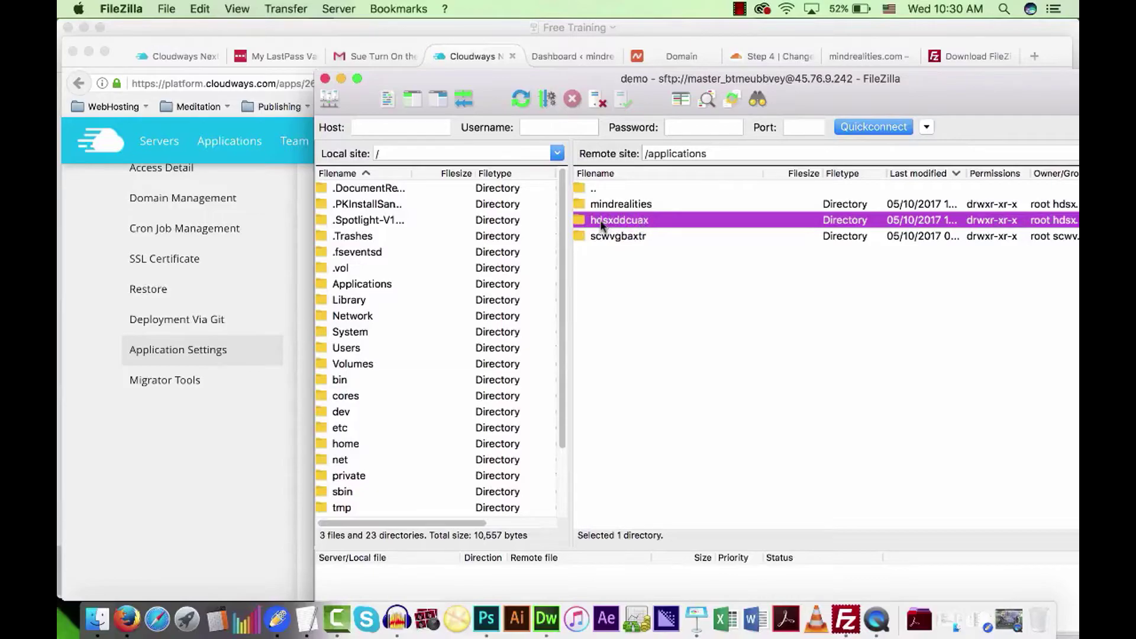
left_click(613, 206)
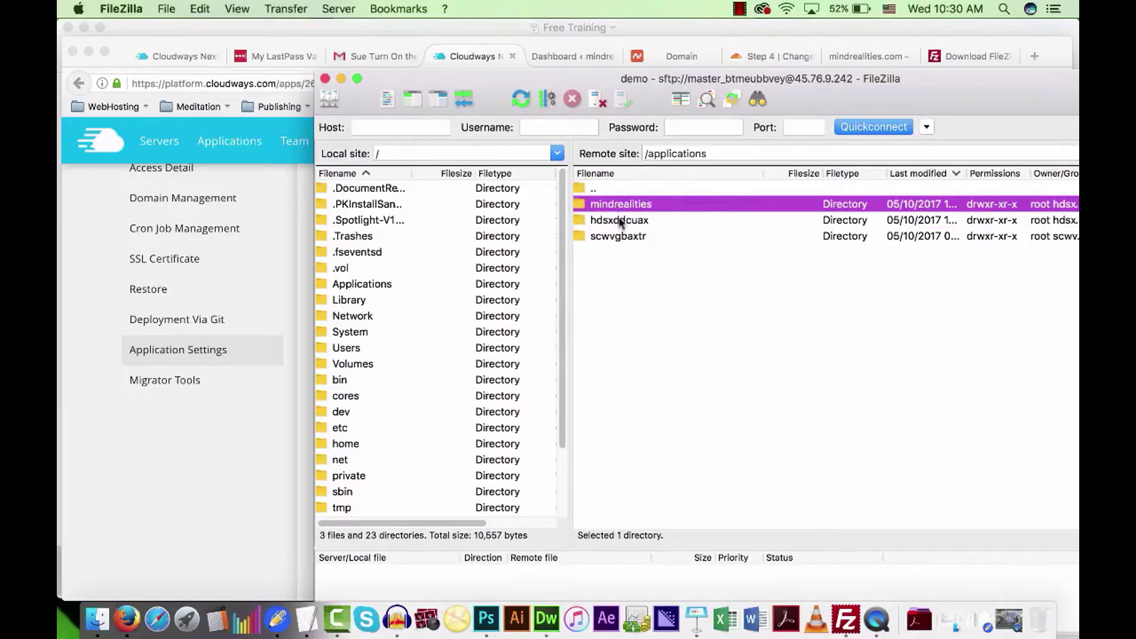
double_click(612, 206)
double_click(594, 190)
left_click(625, 221)
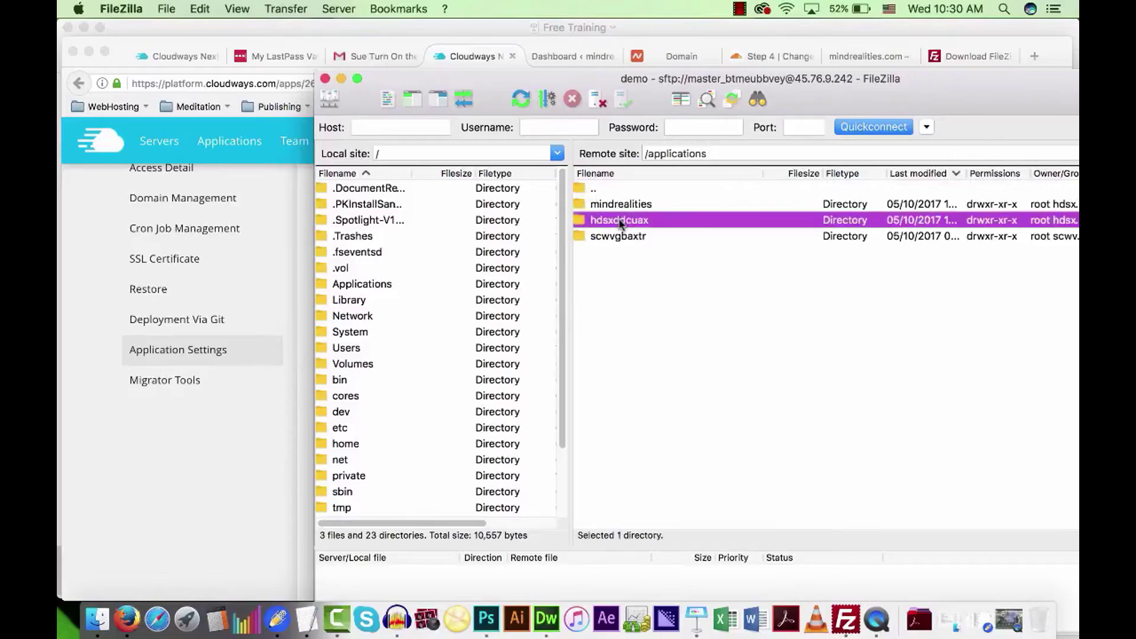
left_click(661, 287)
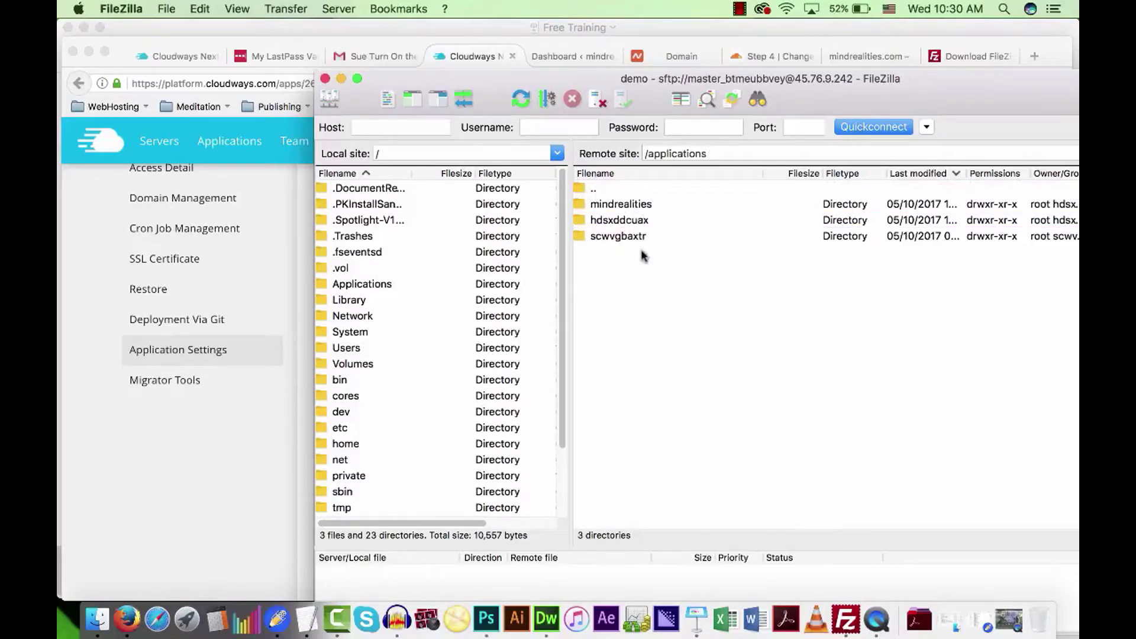
double_click(628, 204)
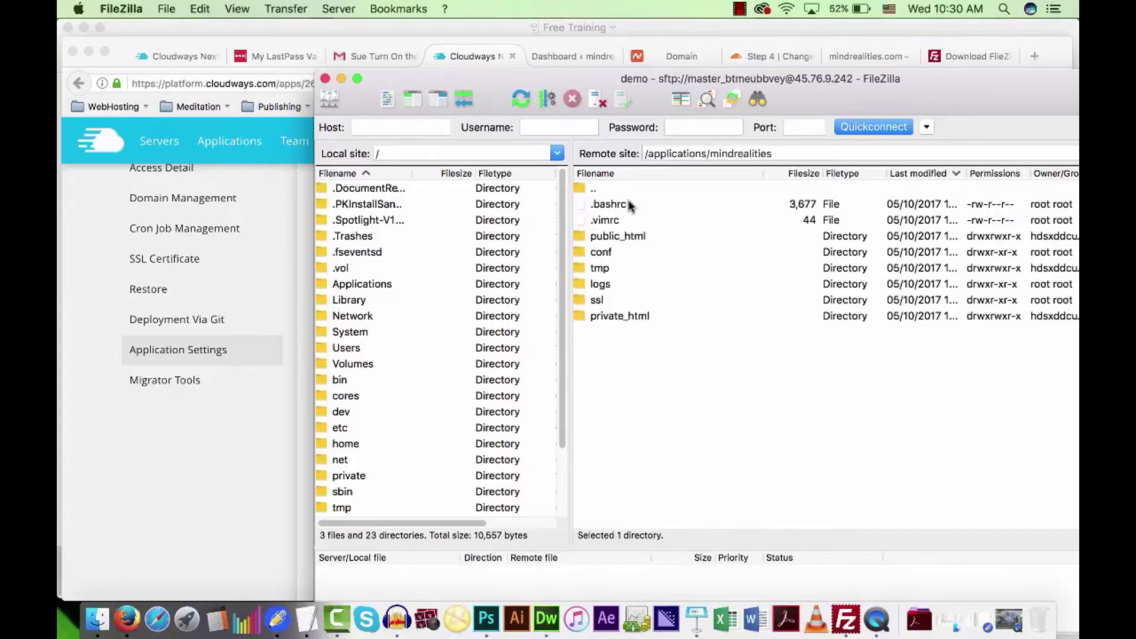
double_click(632, 237)
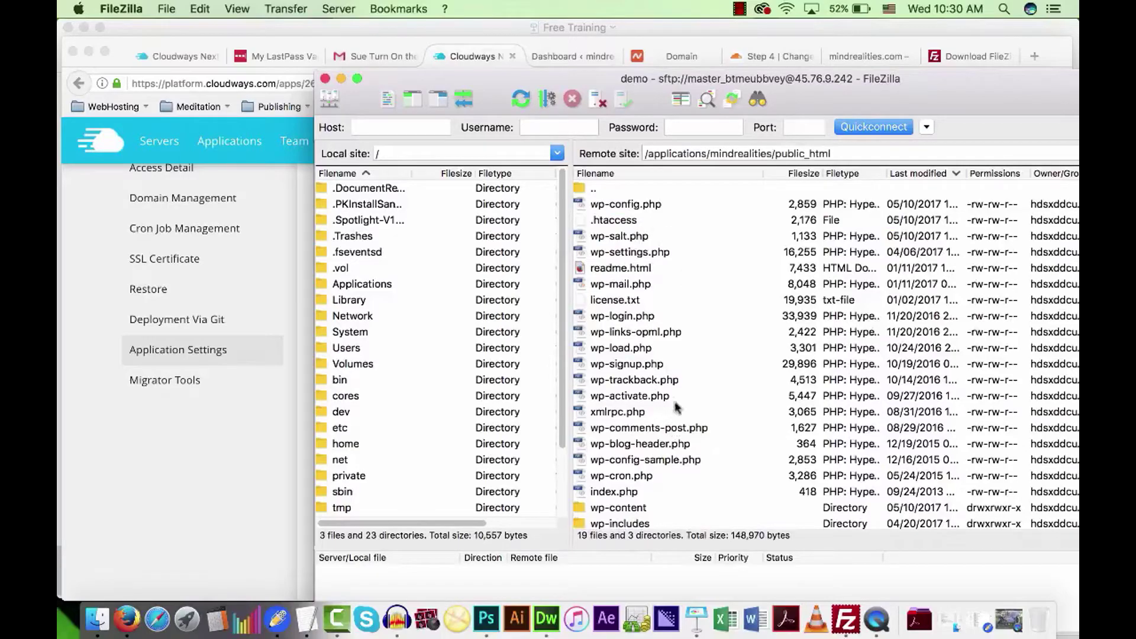
Scroll the WordPress file list, then climb back up to the server's root folder.
scroll(671, 423, "down", 2)
scroll(672, 403, "up", 2)
scroll(685, 445, "down", 2)
scroll(686, 445, "up", 2)
double_click(591, 189)
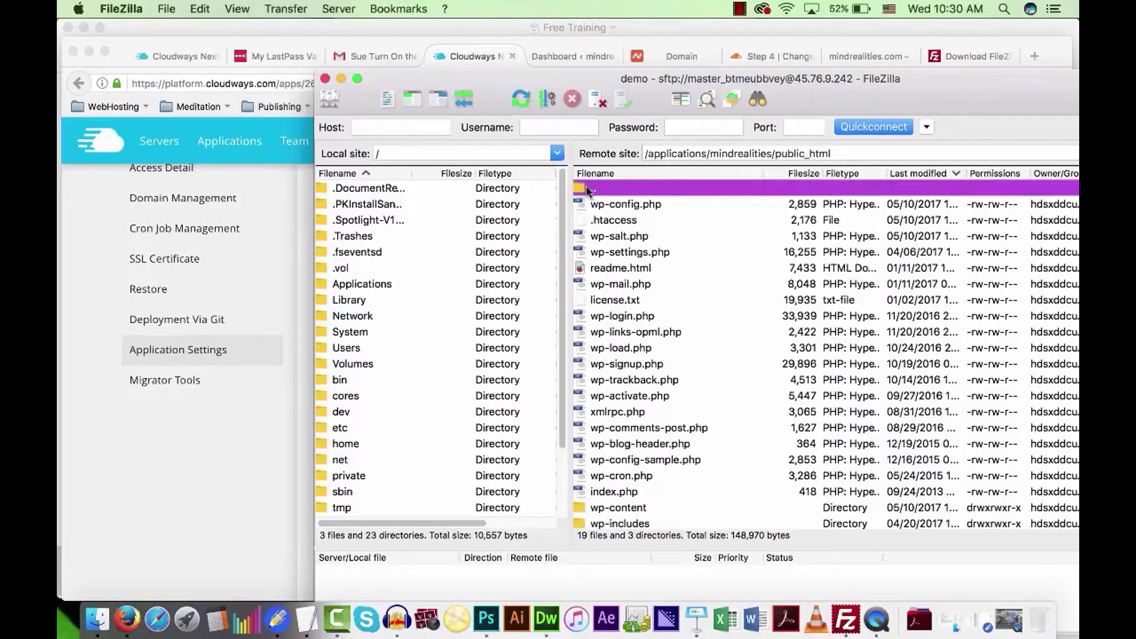
double_click(585, 189)
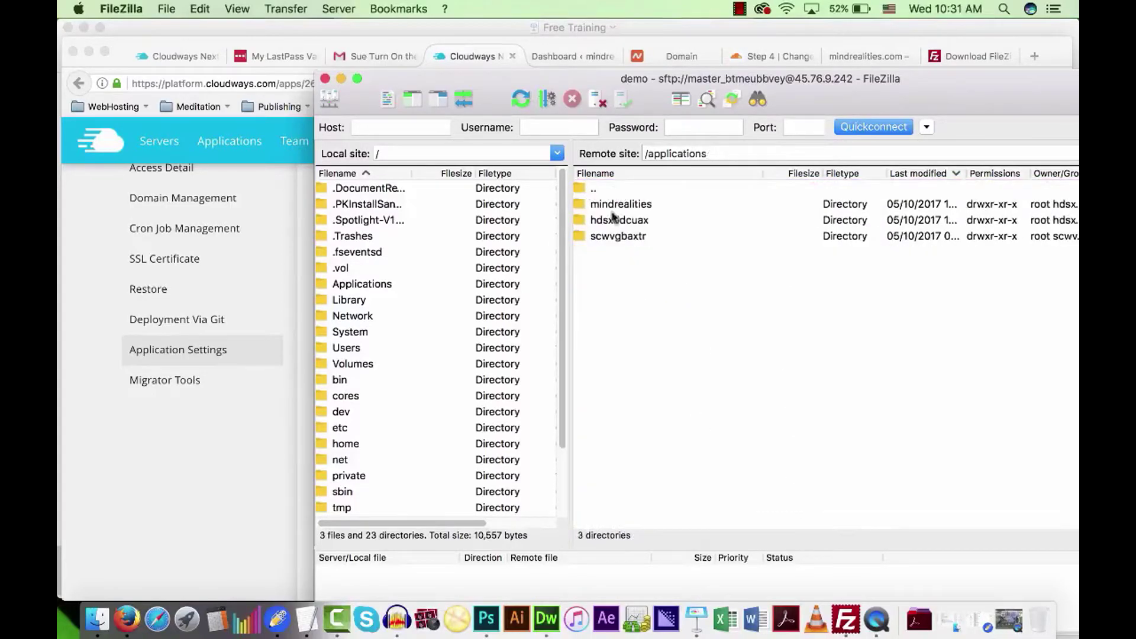
double_click(592, 189)
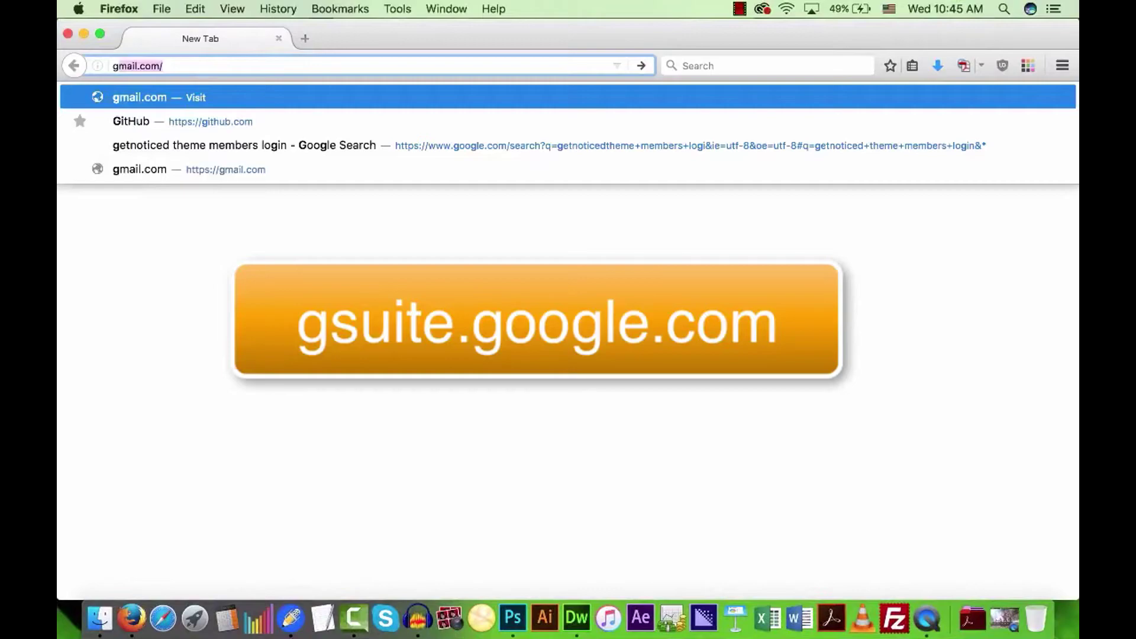
Load gsuite.google.com and go to its Pricing page.
type("u")
key("BackSpace")
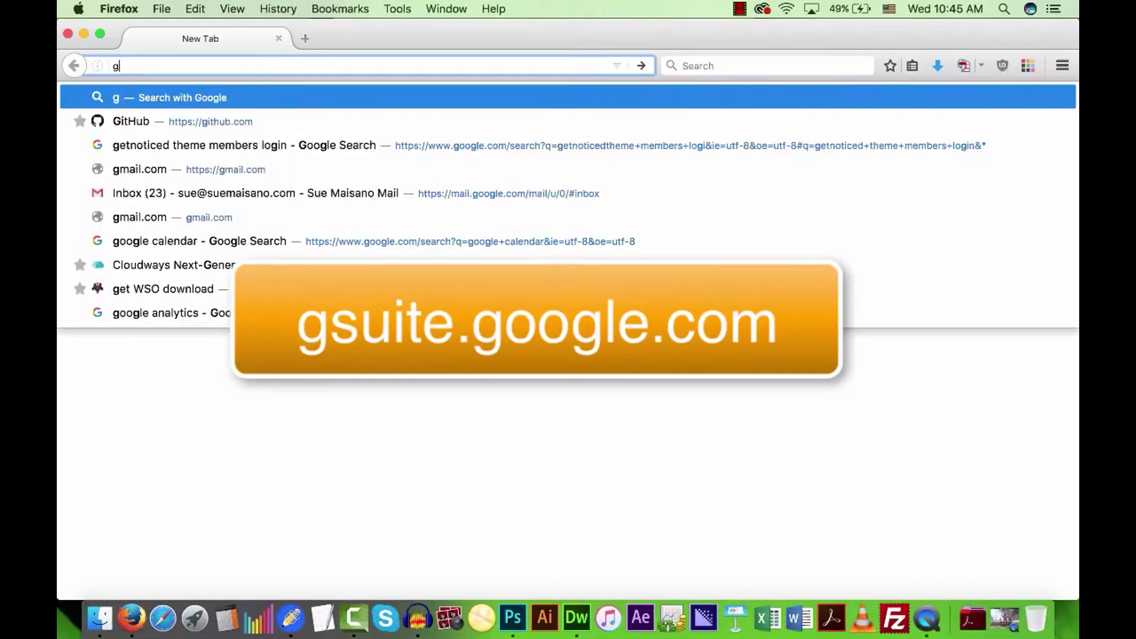
type("suite.google.com/")
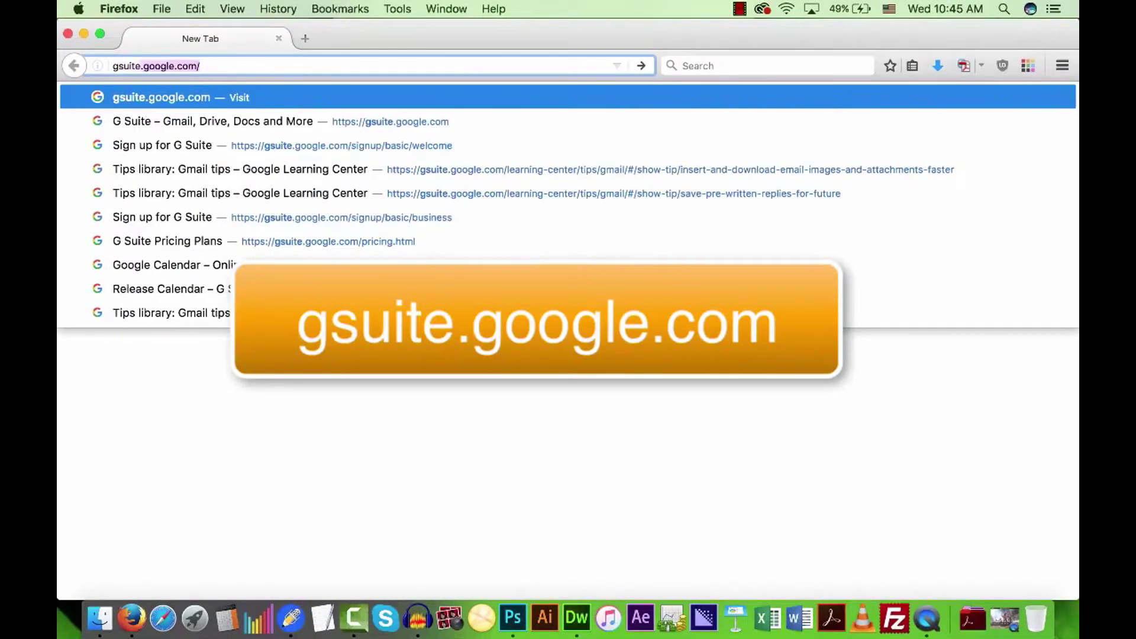
key("Return")
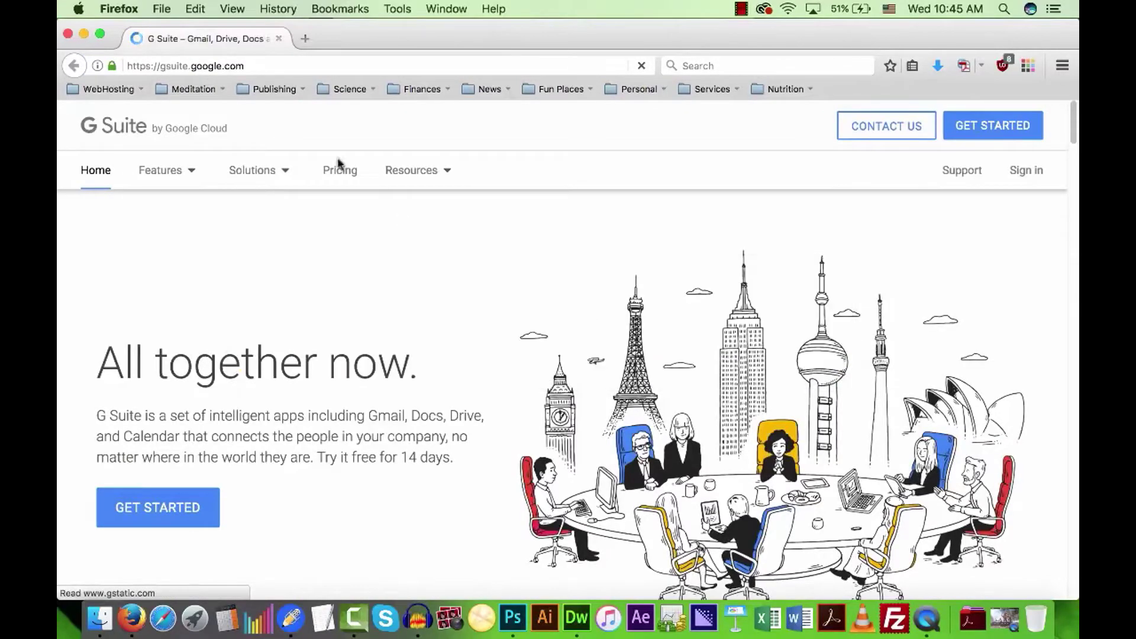
left_click(338, 172)
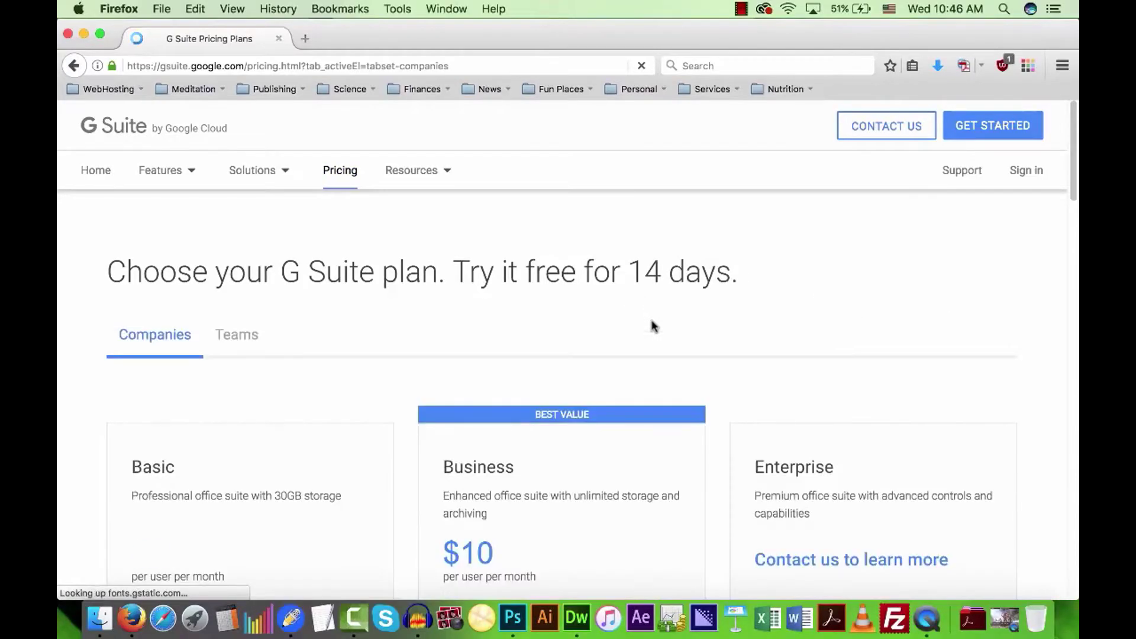
Scroll through the Basic ($5 per user monthly), Business and Enterprise plan cards.
scroll(642, 325, "down", 4)
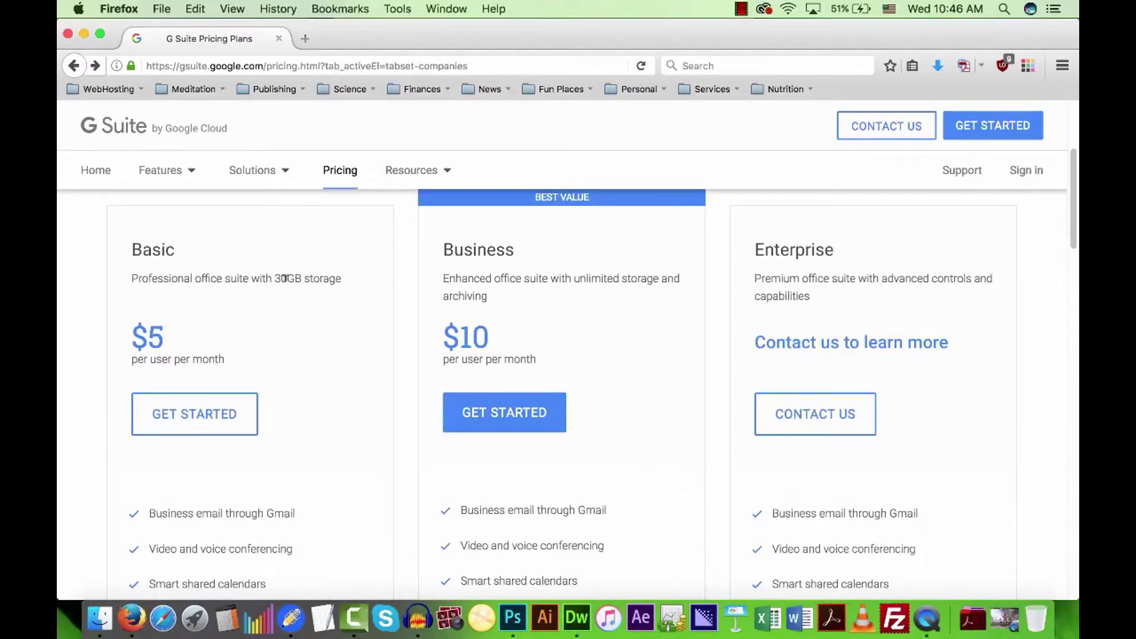
scroll(317, 375, "down", 4)
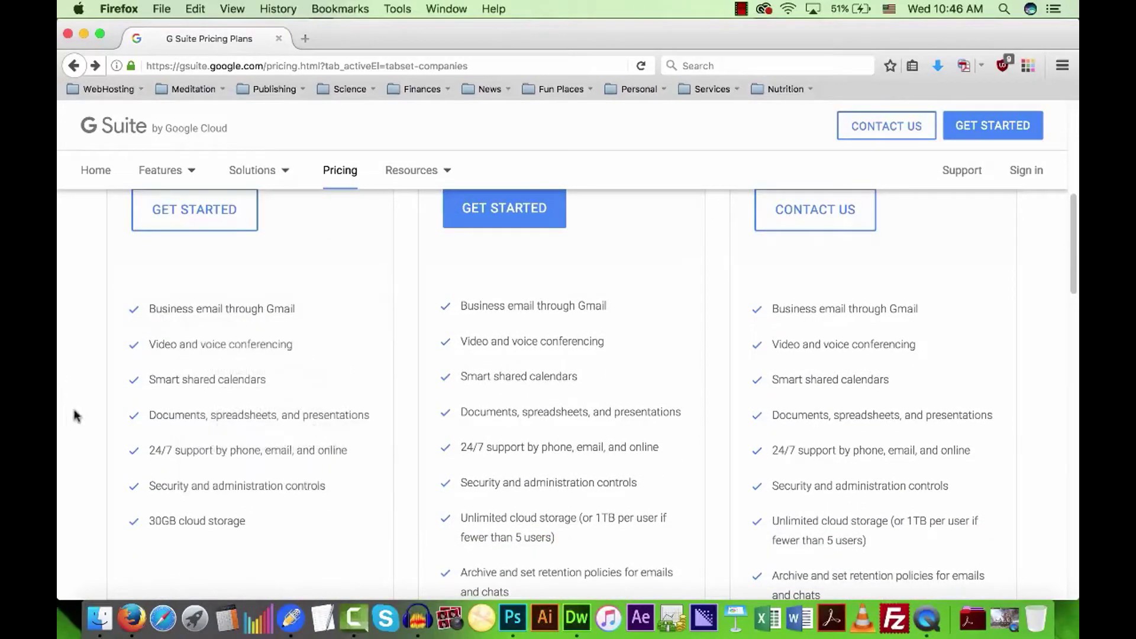
scroll(92, 414, "down", 1)
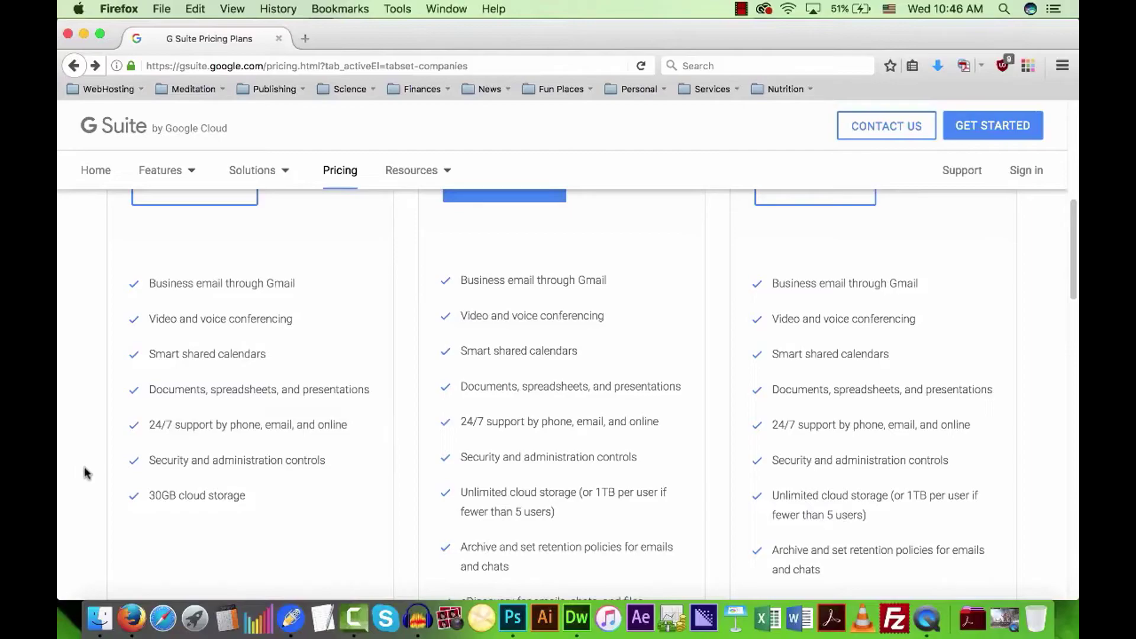
scroll(89, 469, "up", 3)
scroll(107, 482, "down", 5)
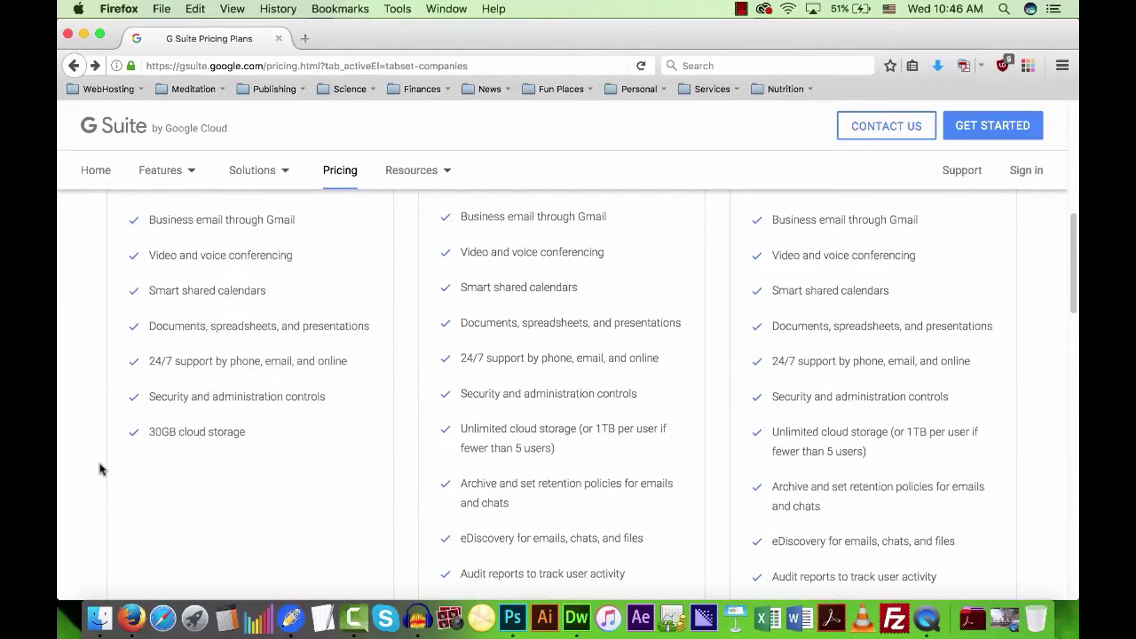
scroll(101, 469, "up", 2)
scroll(101, 469, "up", 5)
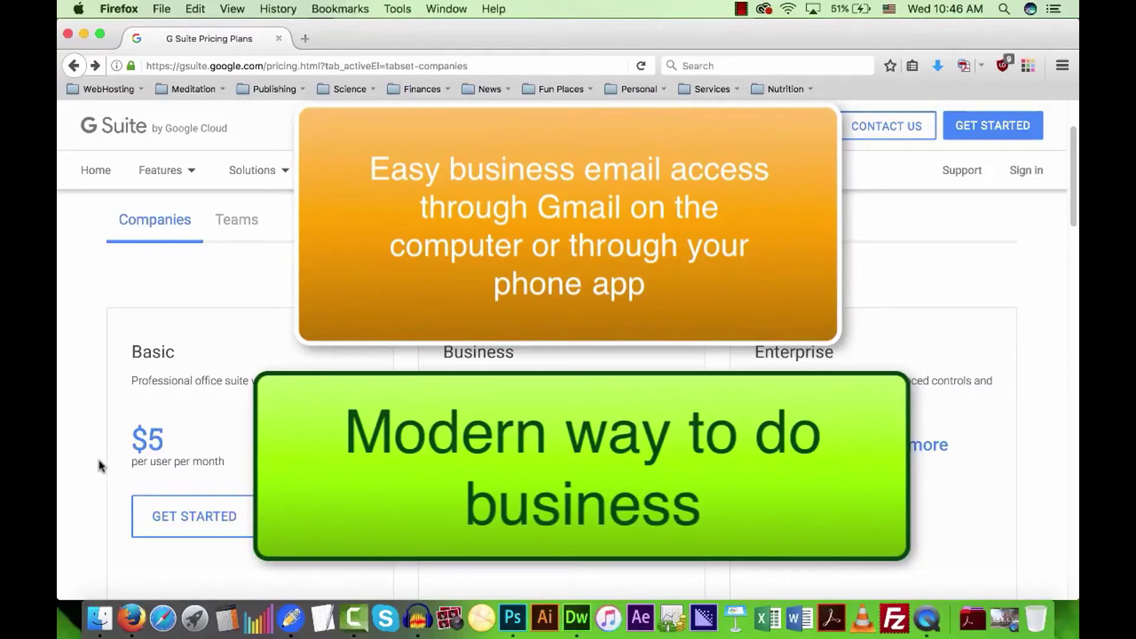
scroll(101, 467, "down", 2)
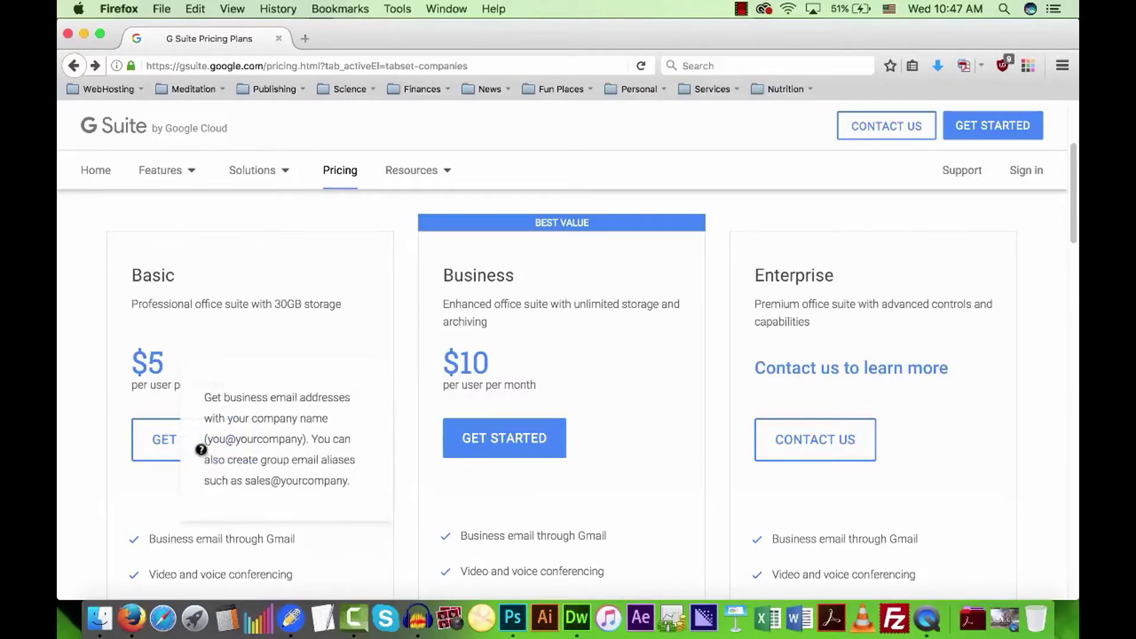
Start the Basic plan sign-up with business name 'Mind Realities Demo' and employee count Just you.
left_click(141, 447)
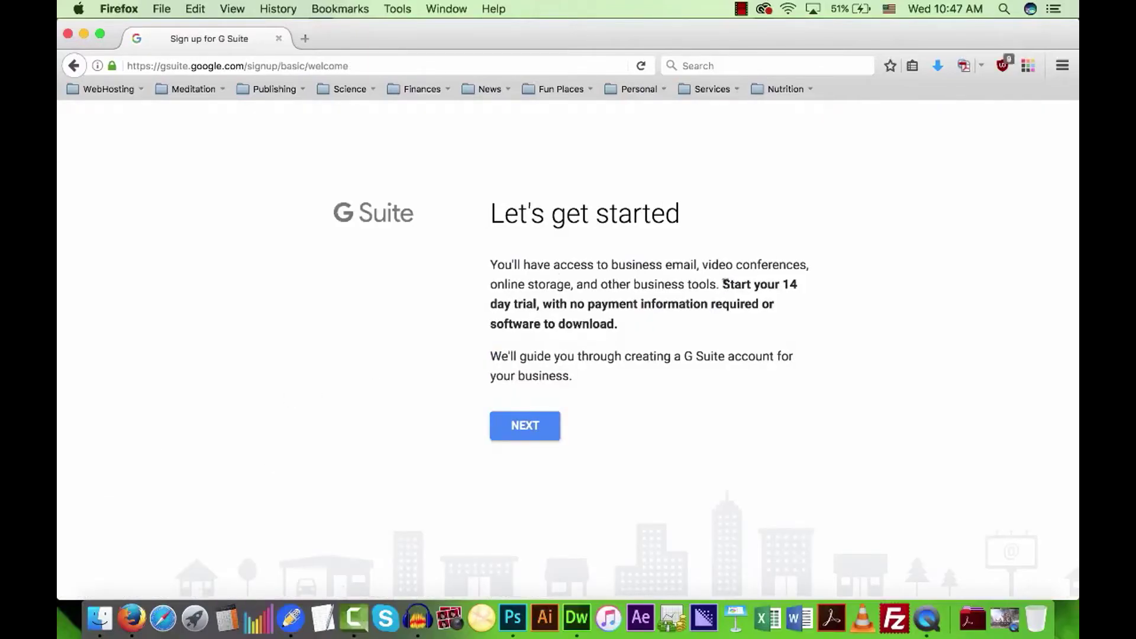
left_click_drag(723, 283, 797, 284)
left_click(634, 325)
left_click(532, 426)
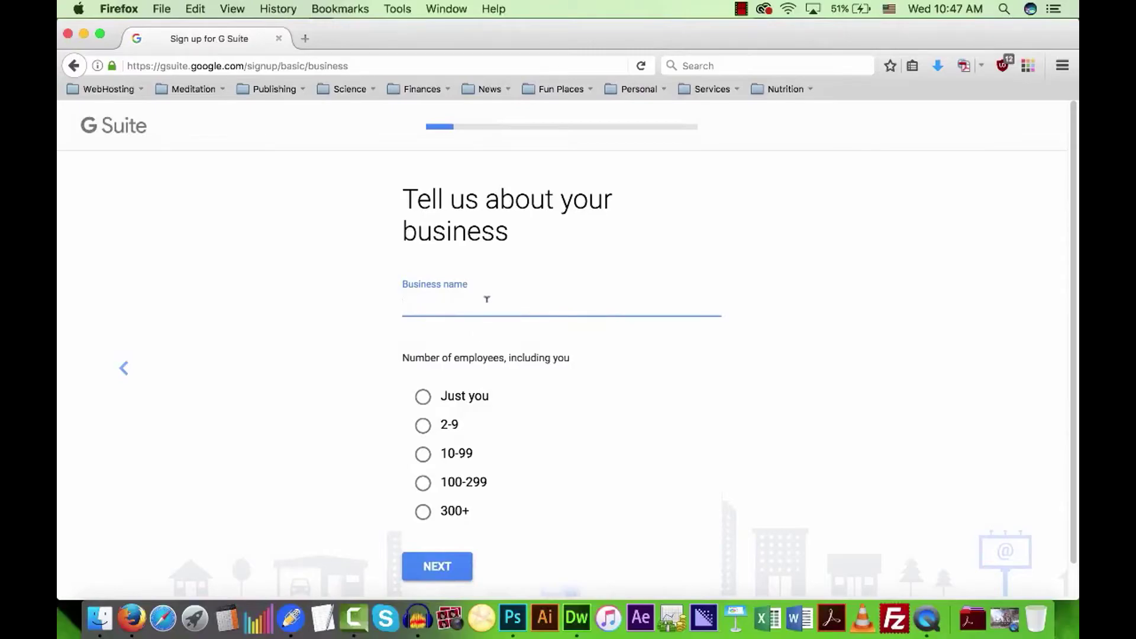
type("Mind Realities Demo")
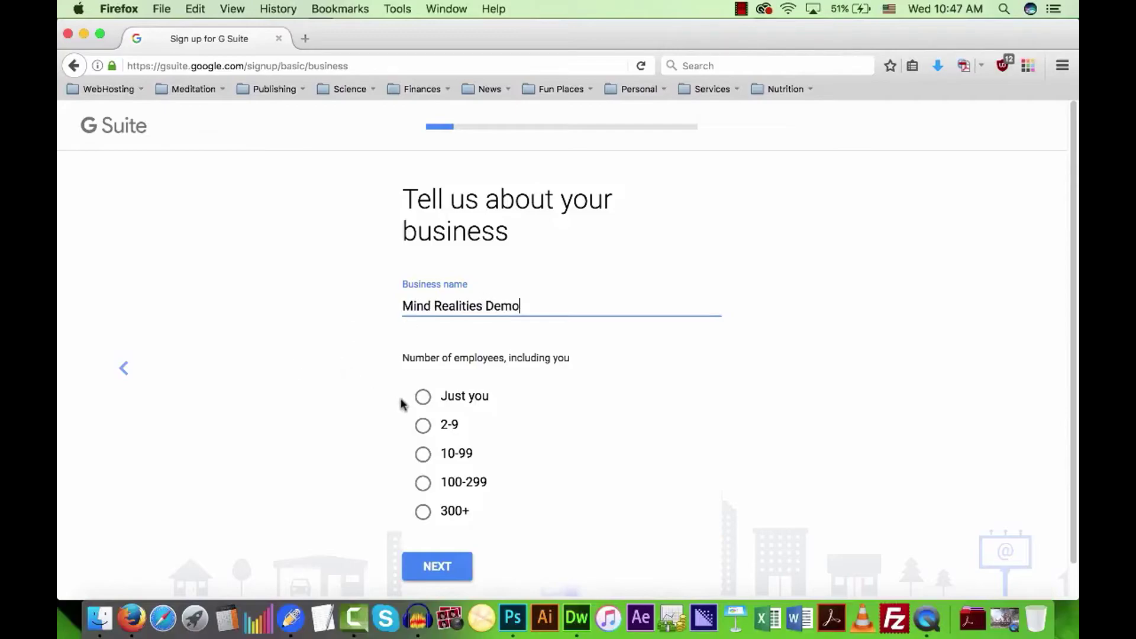
left_click(422, 396)
left_click(469, 567)
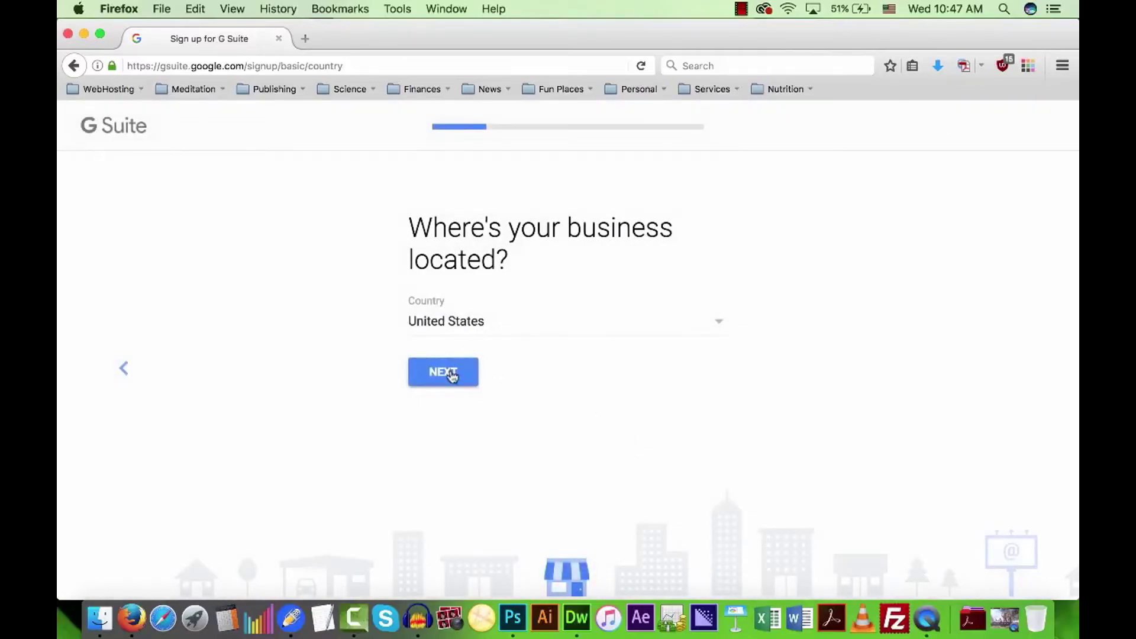
Keep United States as the country and submit your current email address.
left_click(577, 334)
left_click(888, 362)
left_click(459, 378)
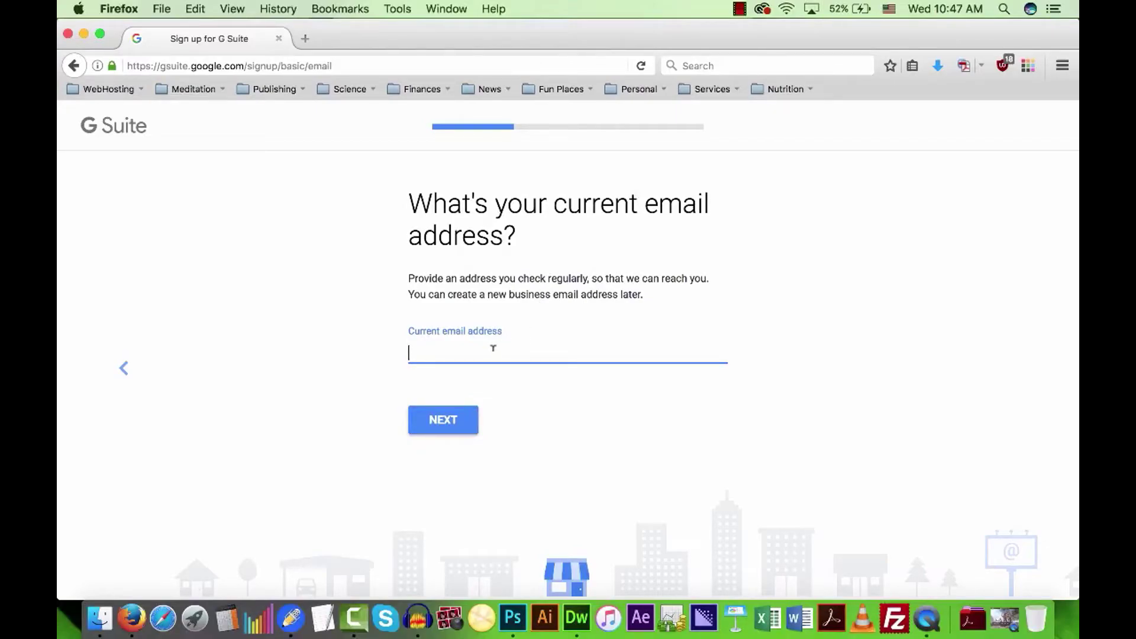
left_click(443, 420)
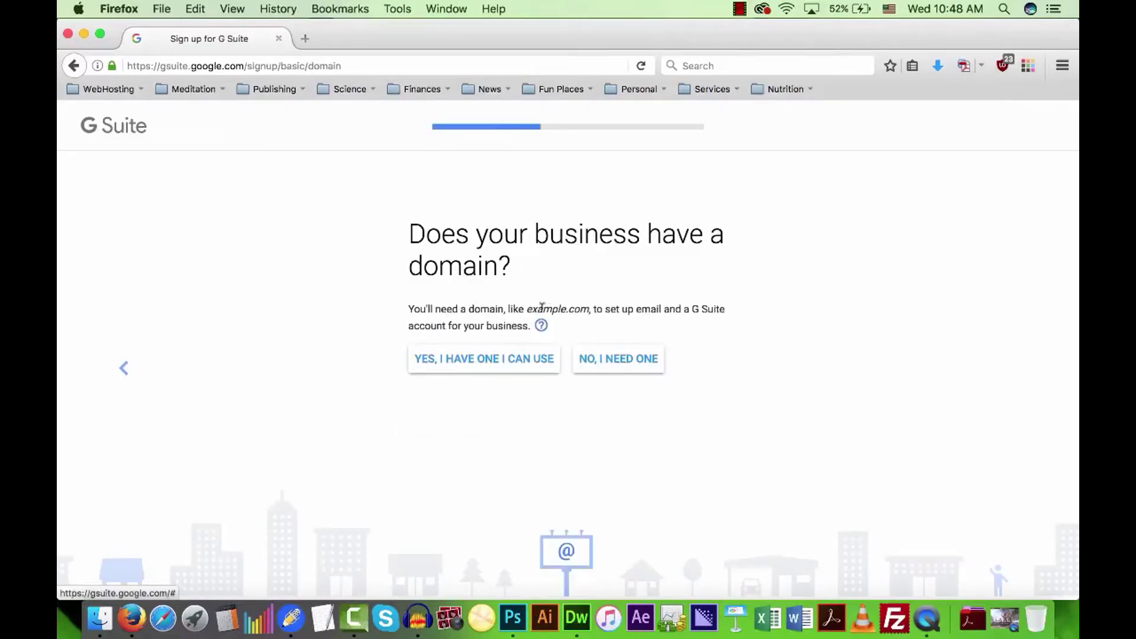
Answer that the business already has a domain and enter mindrealities.com.
left_click_drag(527, 309, 587, 308)
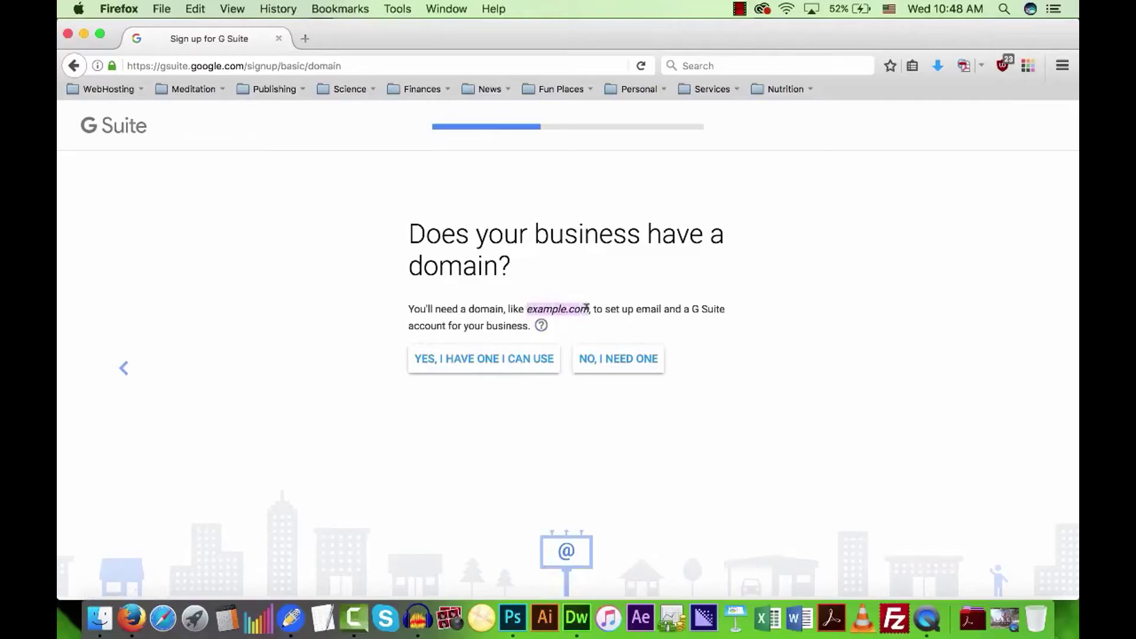
left_click(364, 365)
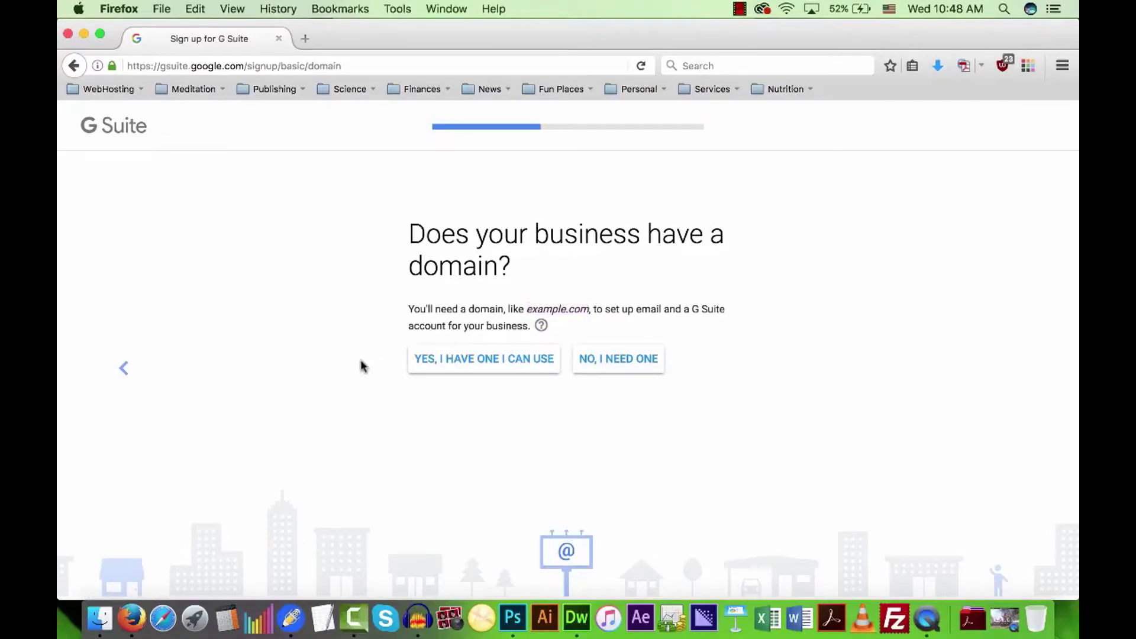
left_click(491, 364)
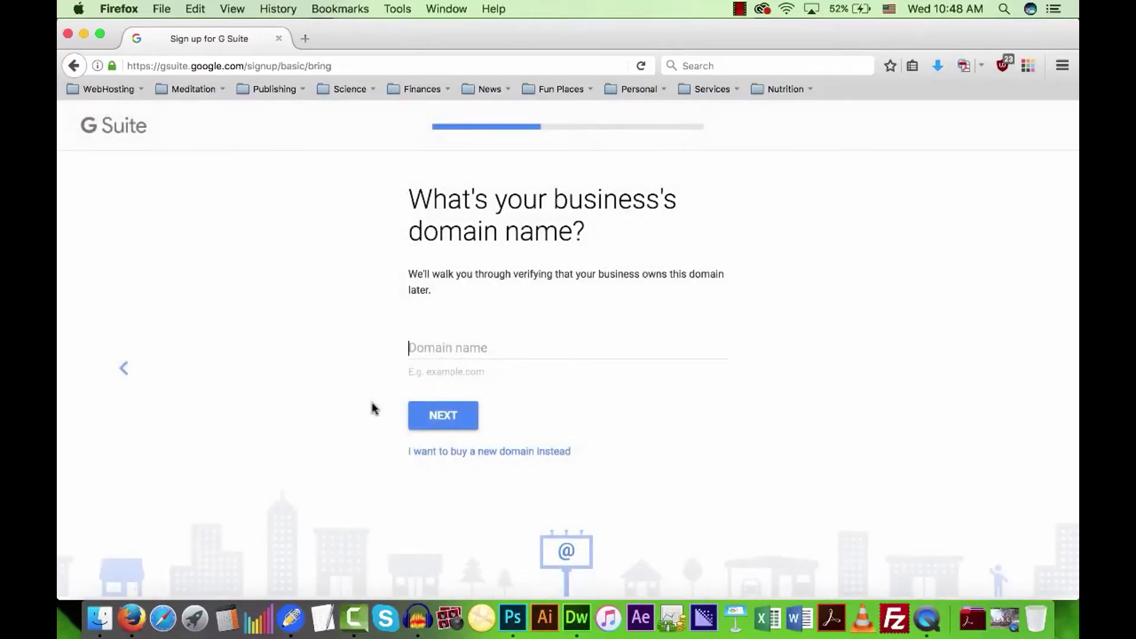
type("mindrealities.com")
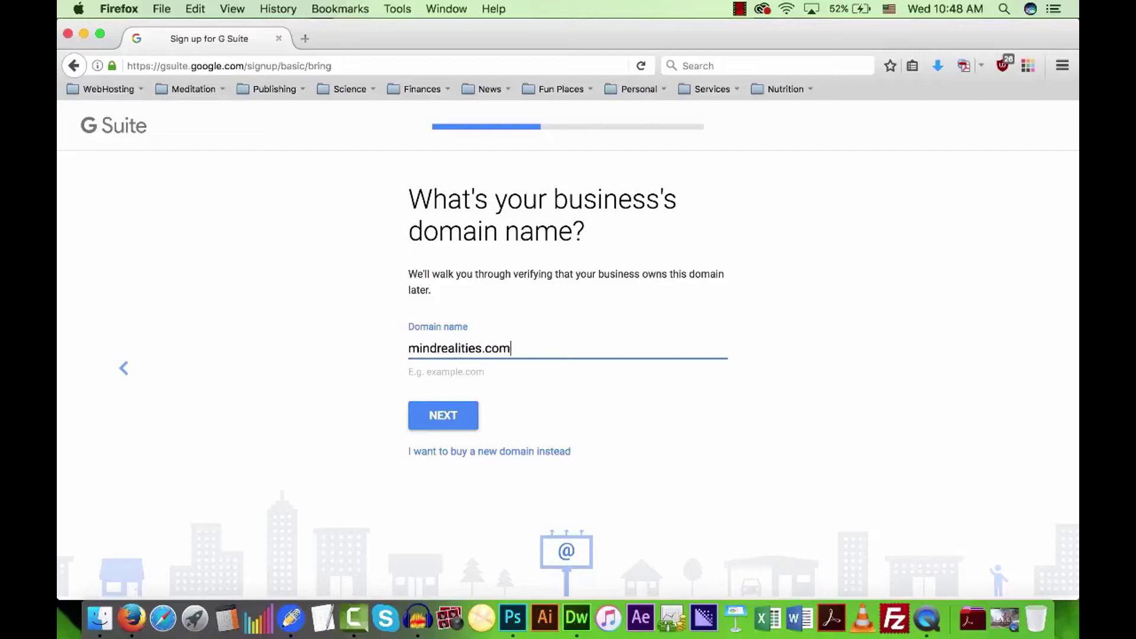
left_click(447, 416)
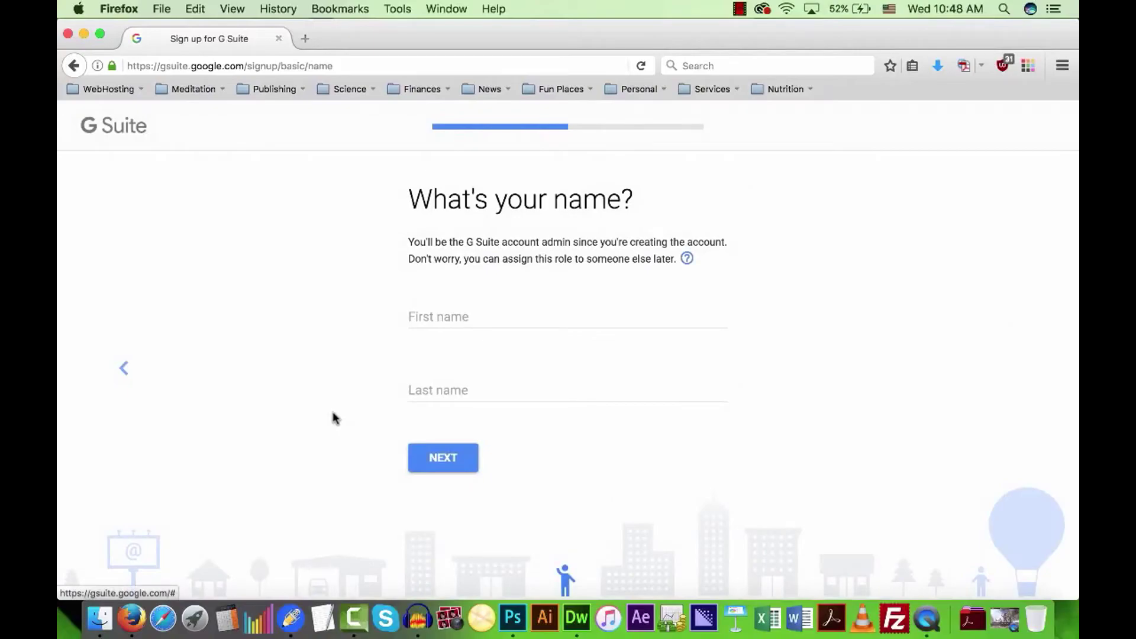
Enter the admin's first and last name.
left_click(451, 312)
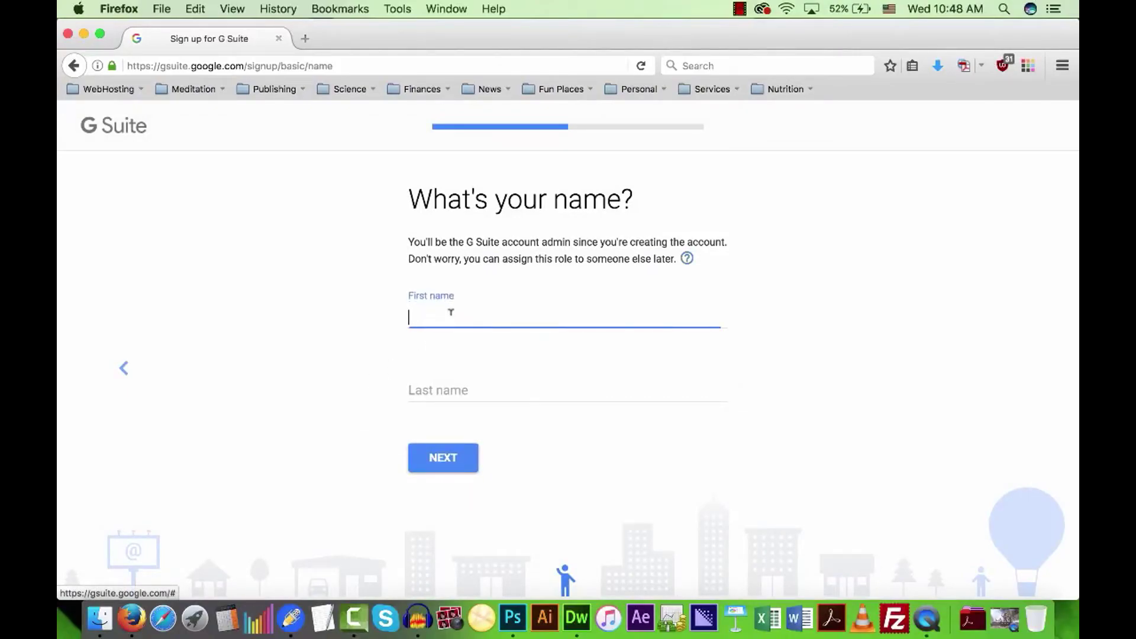
key("Tab")
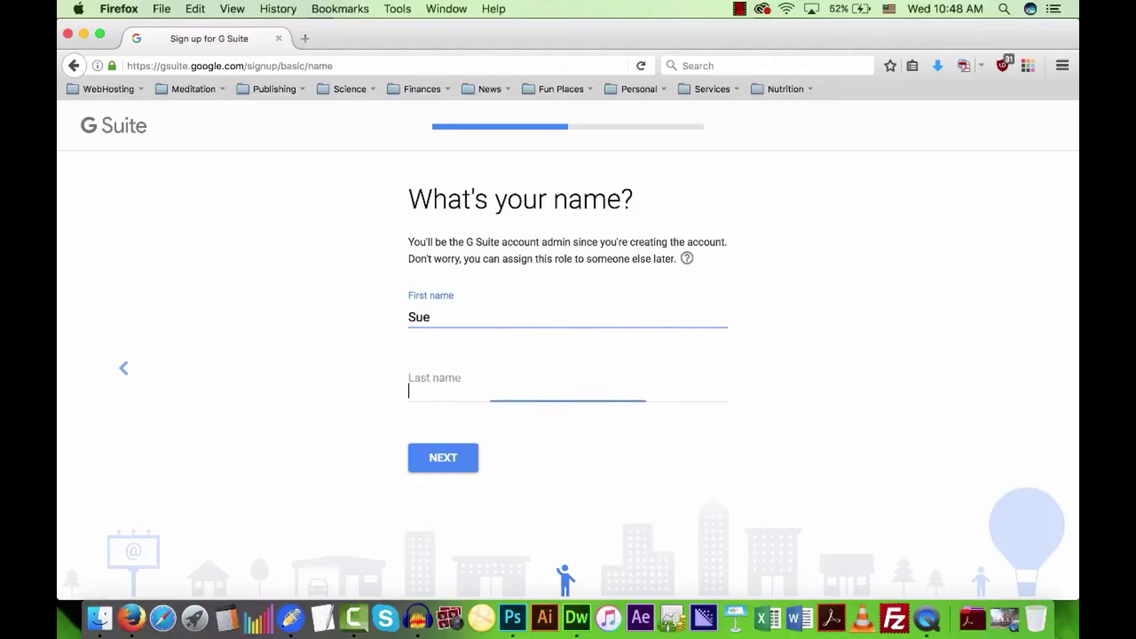
left_click(444, 458)
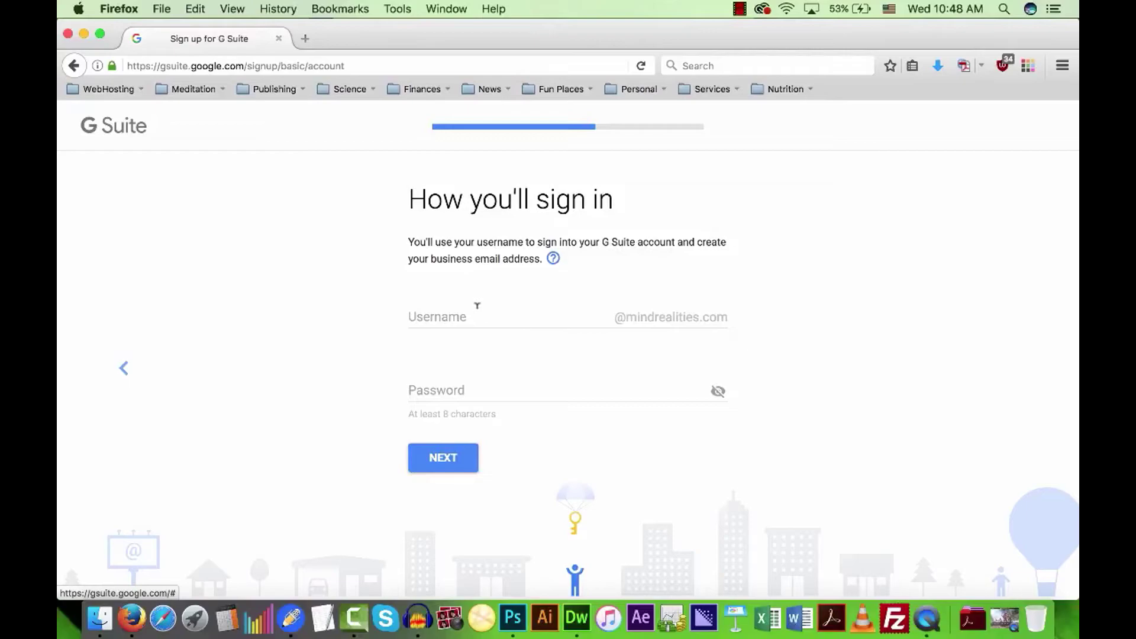
Fill in the sign-in username and password for the new account.
left_click_drag(598, 240, 635, 235)
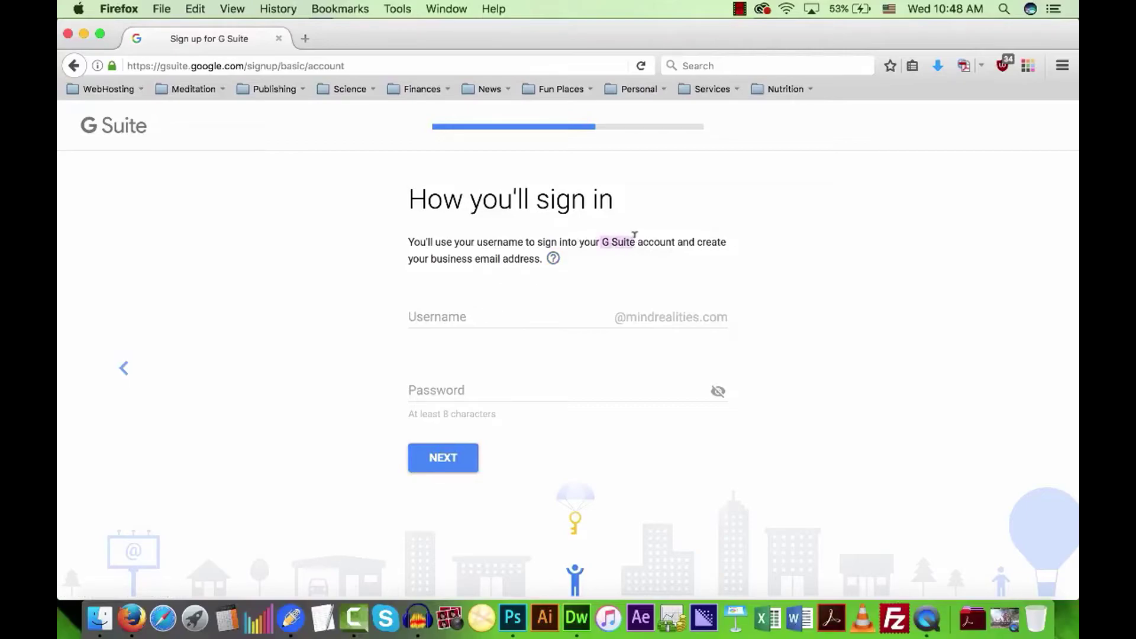
left_click(438, 259)
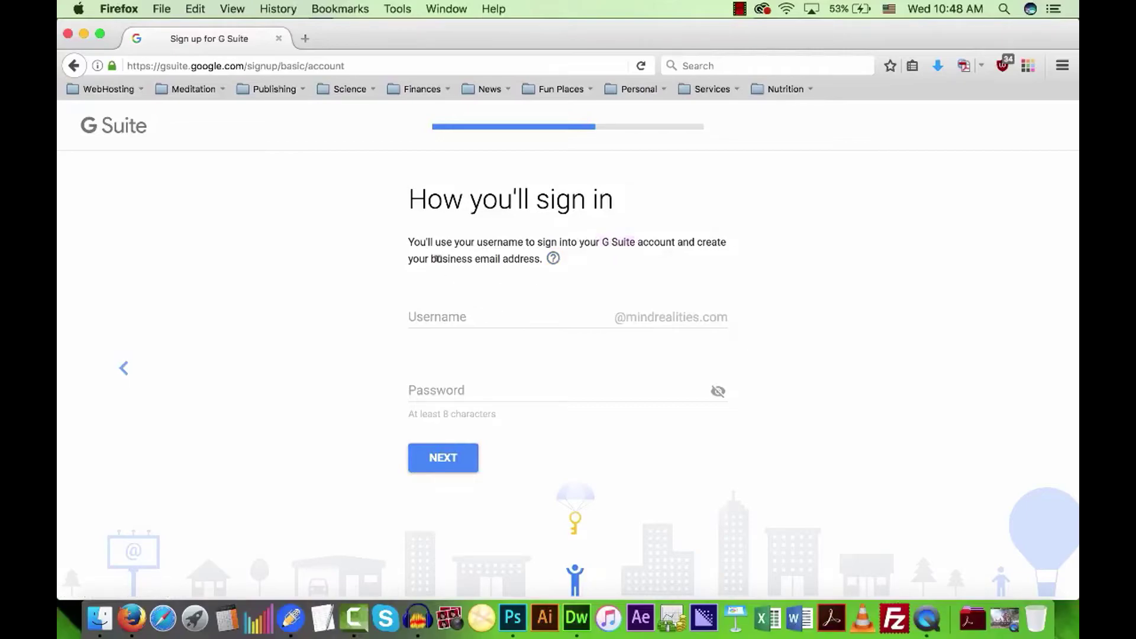
left_click(465, 315)
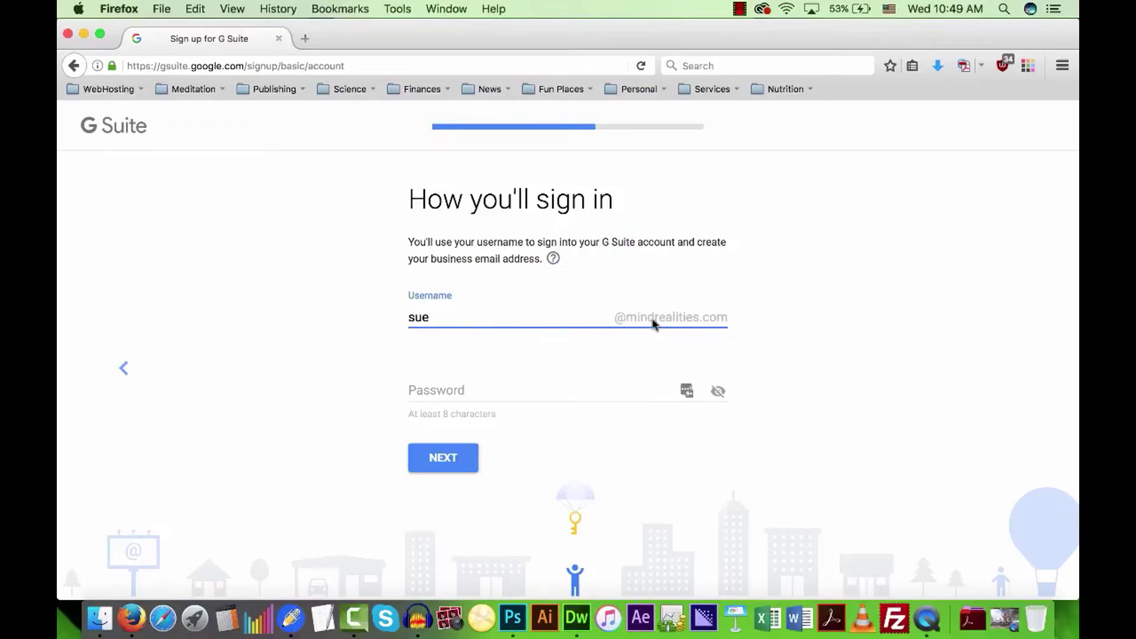
left_click(484, 387)
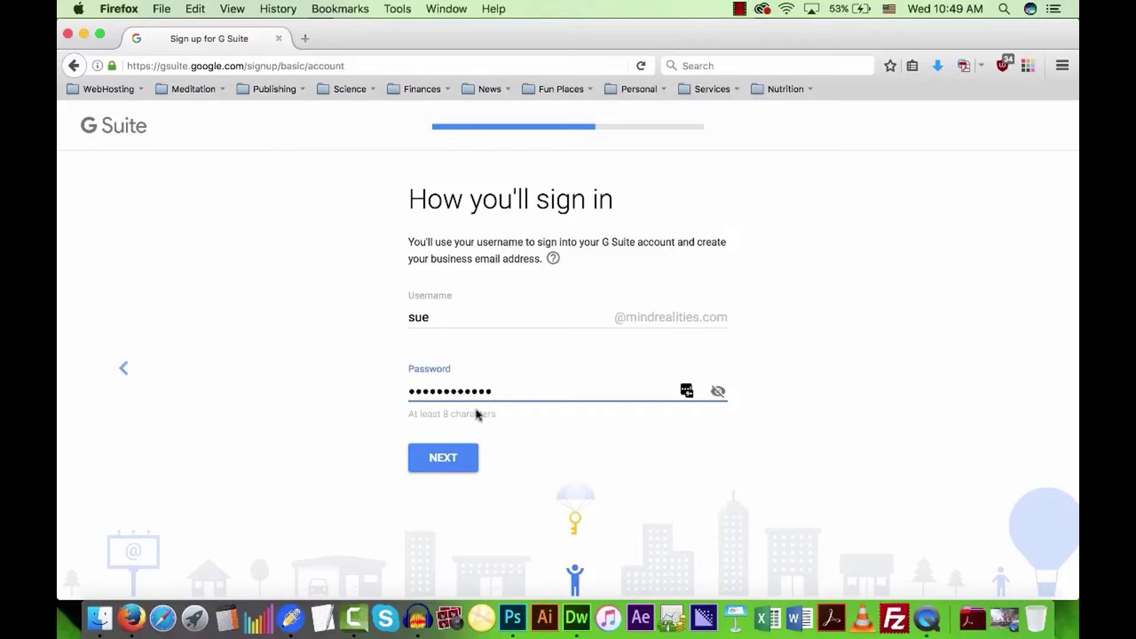
left_click(431, 462)
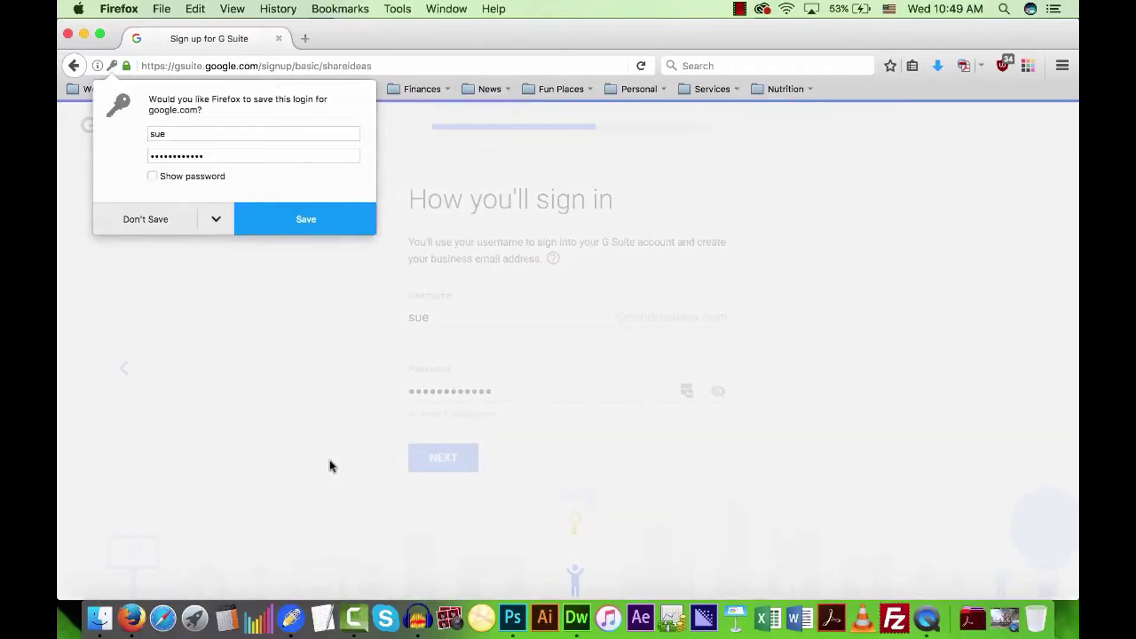
Decline Google's promotional emails and the browser's offer to save the login.
left_click(144, 223)
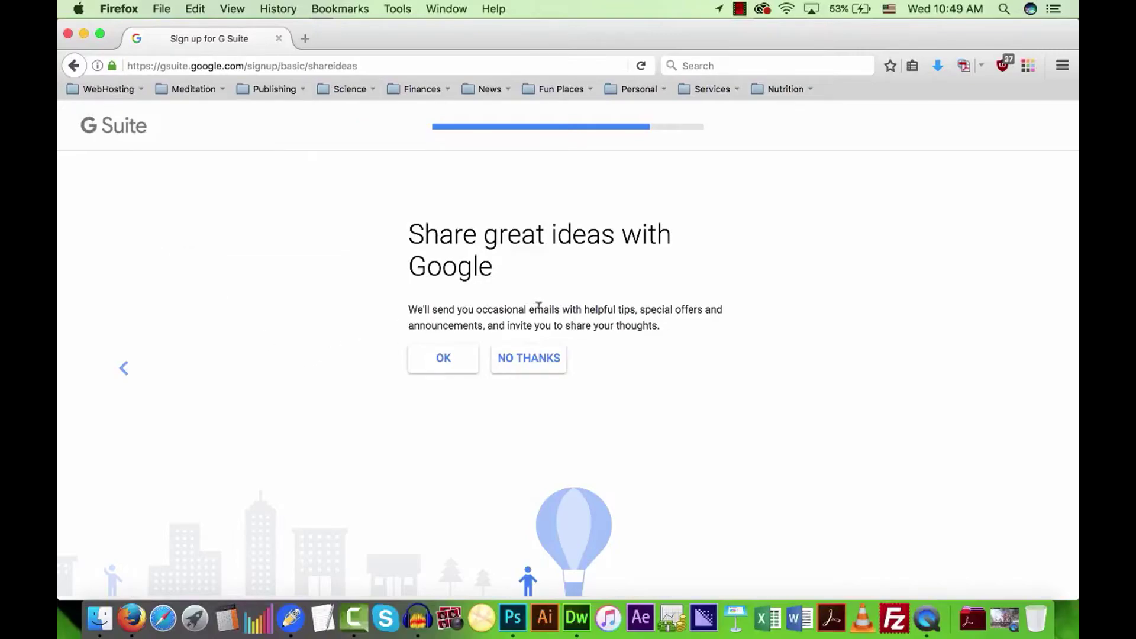
left_click(541, 359)
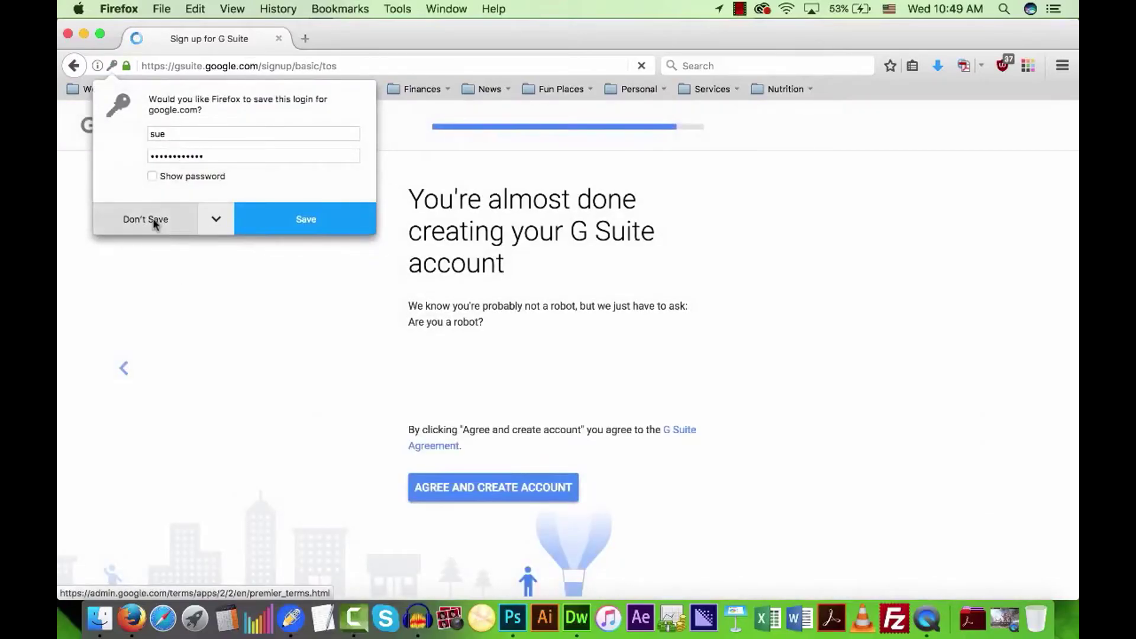
left_click(156, 222)
Pass the I'm not a robot check by marking the four store-front images.
left_click(430, 369)
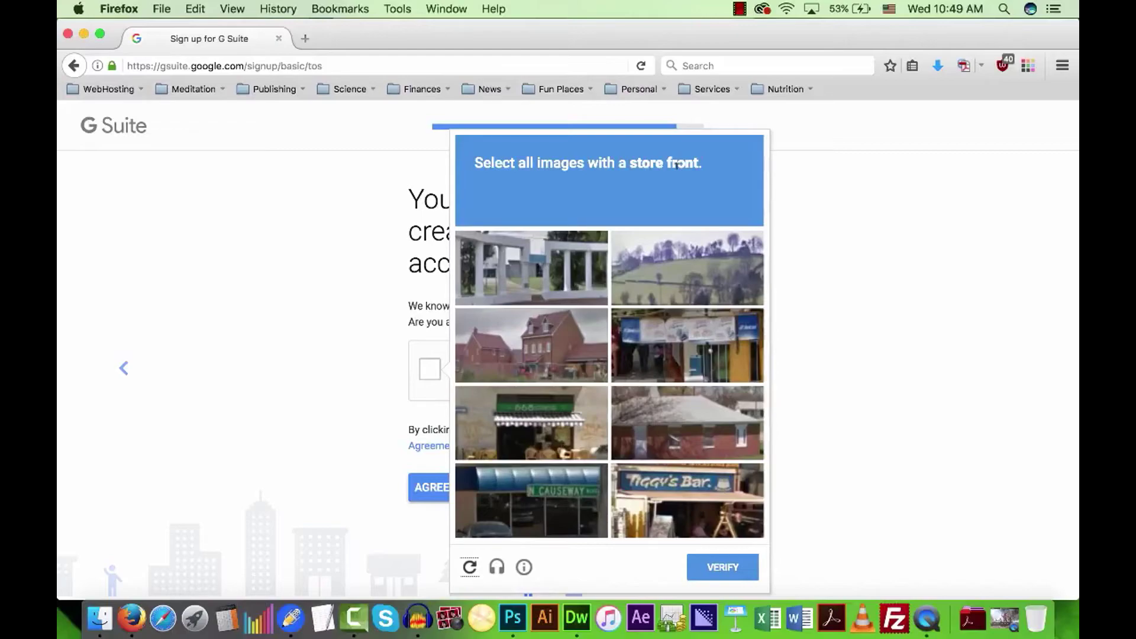
left_click(718, 368)
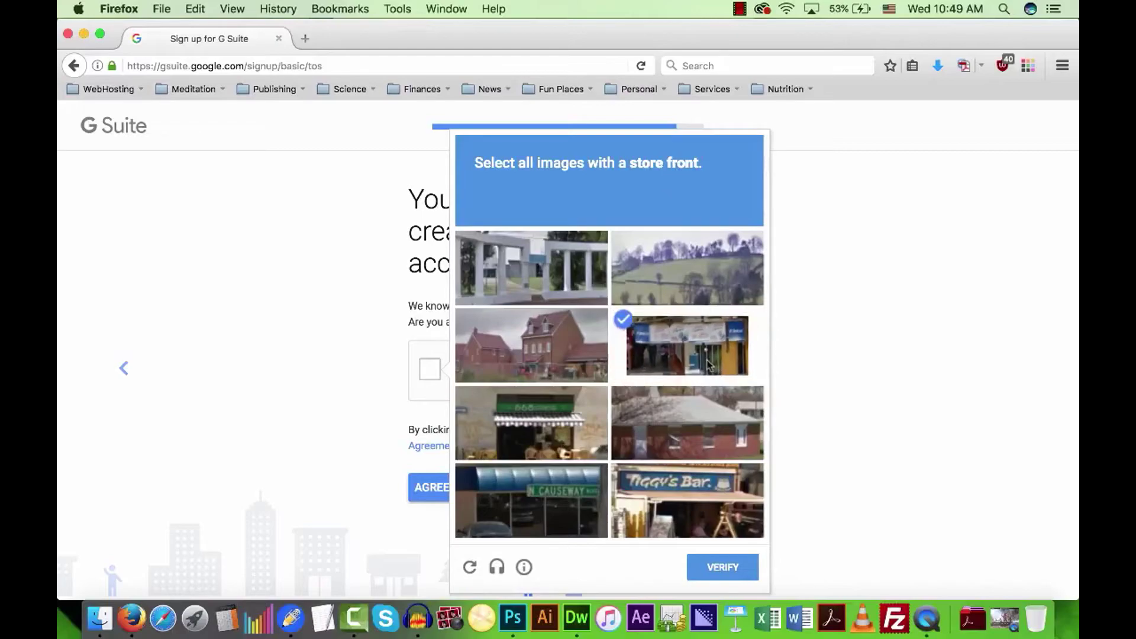
left_click(565, 436)
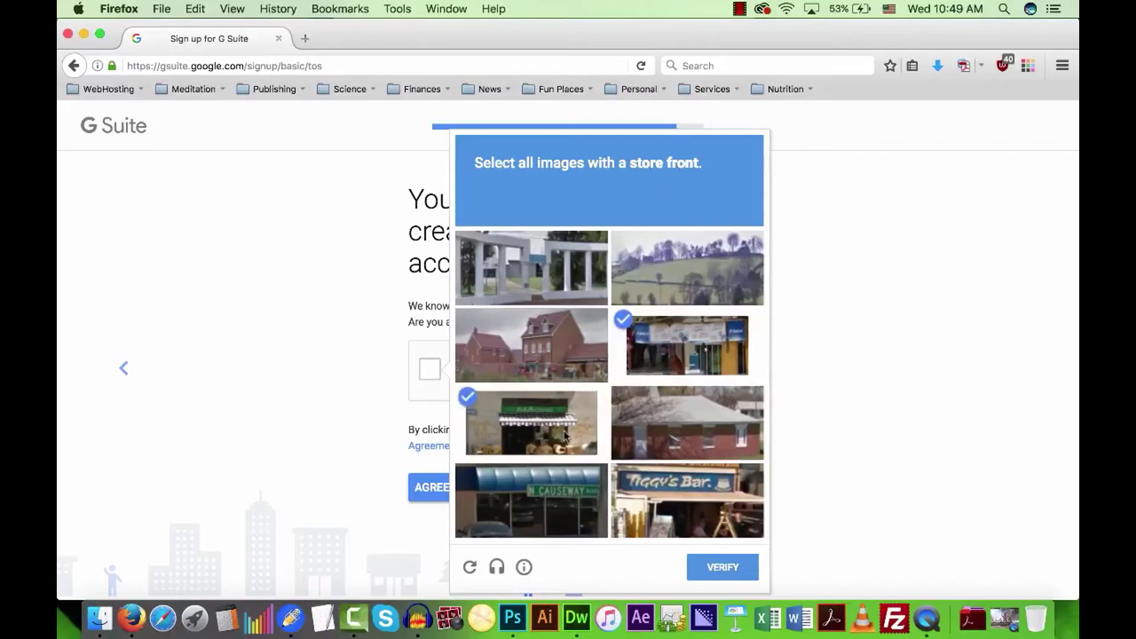
left_click(551, 522)
left_click(667, 506)
left_click(713, 571)
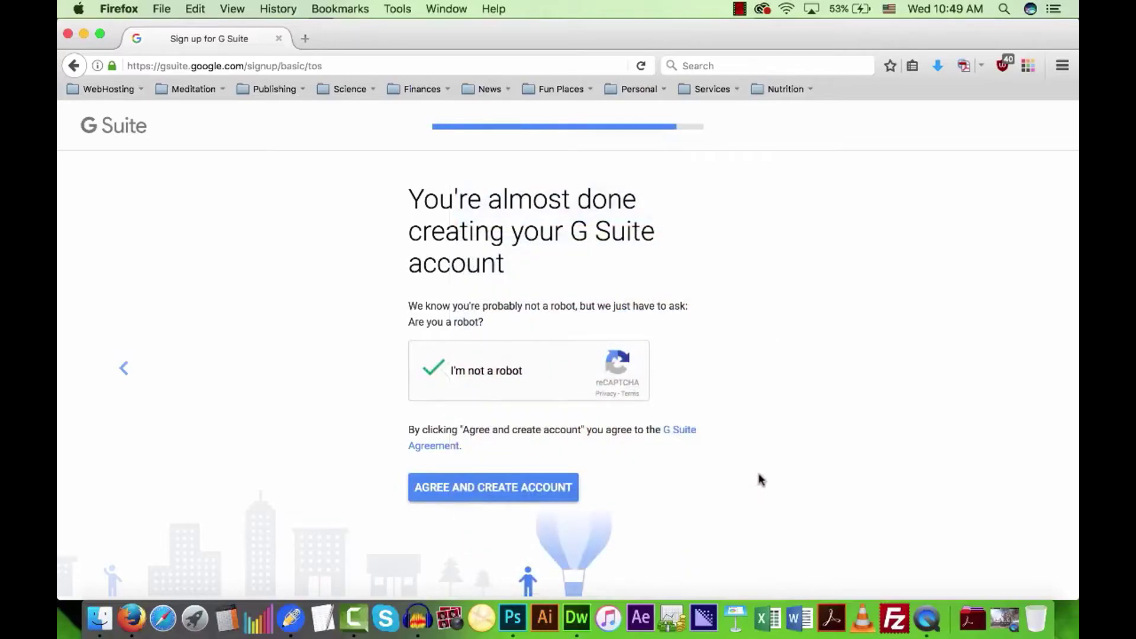
Agree to the terms, create the account and begin setting it up.
left_click(560, 486)
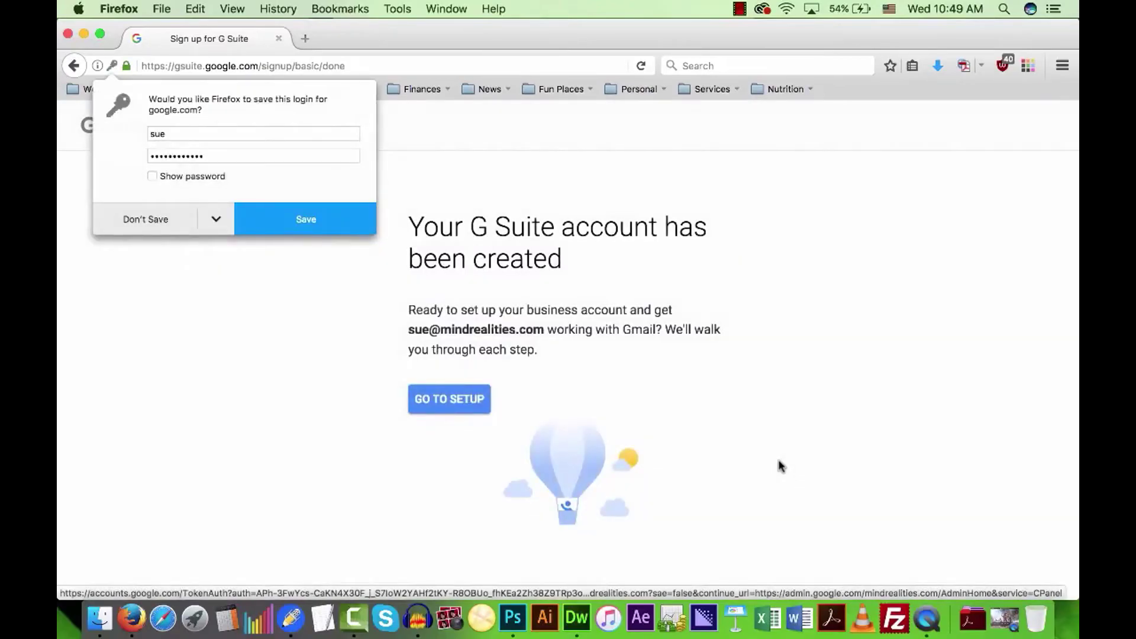
left_click(161, 222)
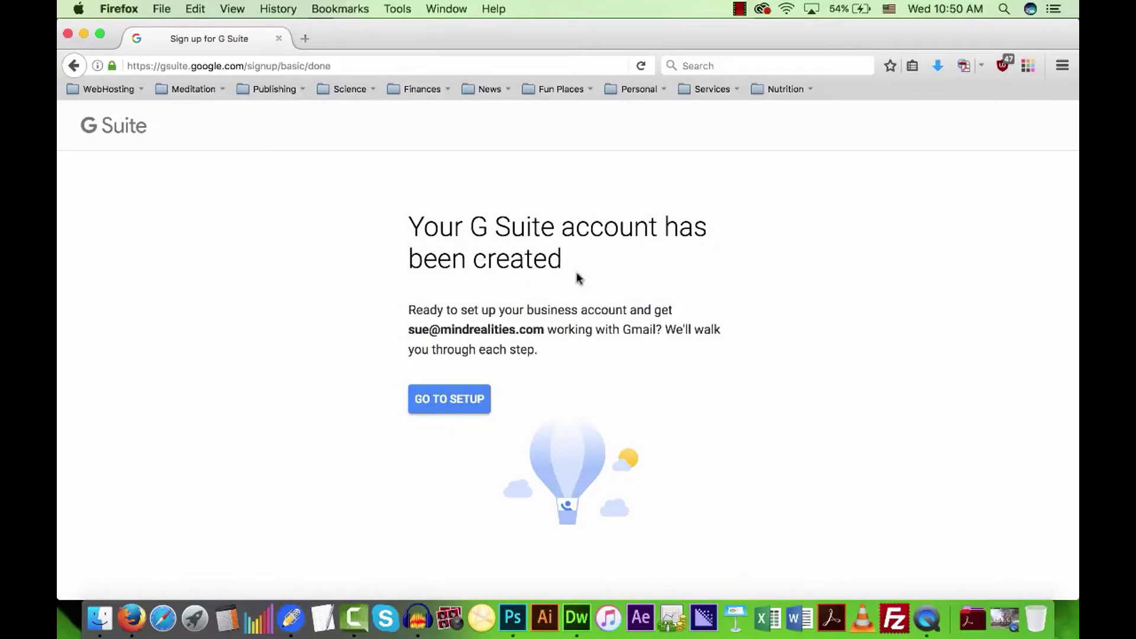
left_click(450, 407)
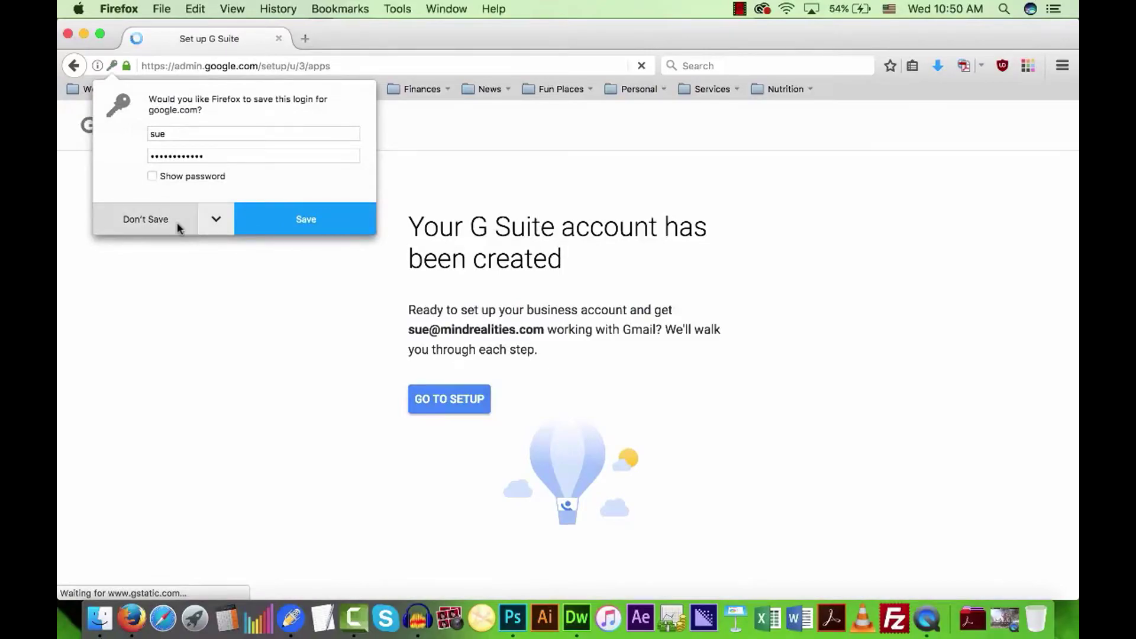
Choose Manual Setup and go straight to the Admin console.
left_click(177, 224)
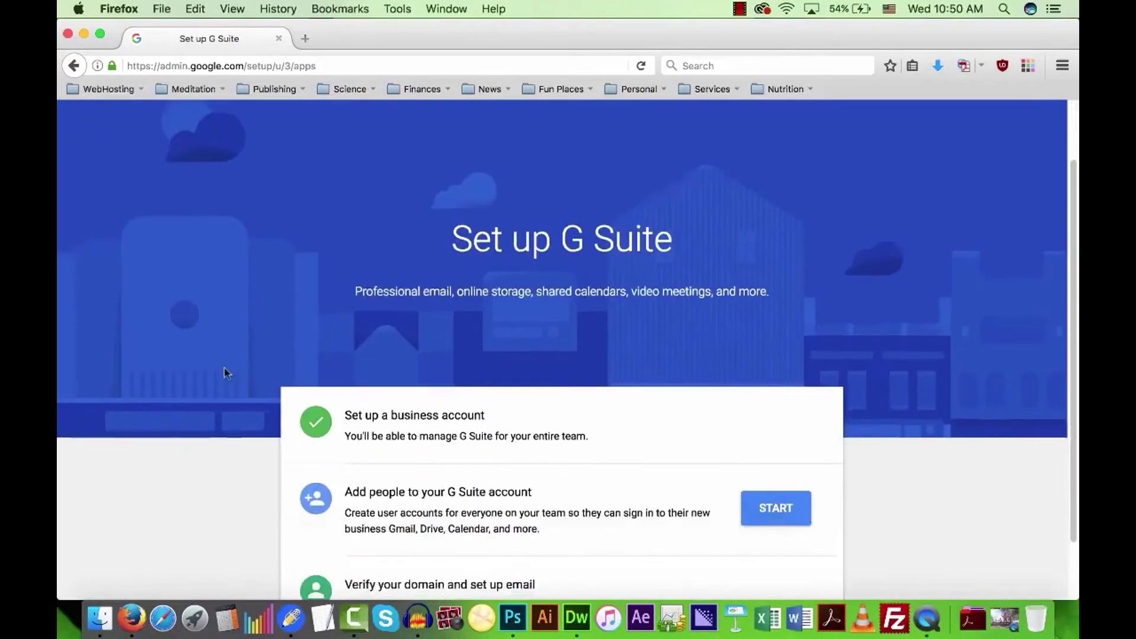
scroll(225, 373, "down", 3)
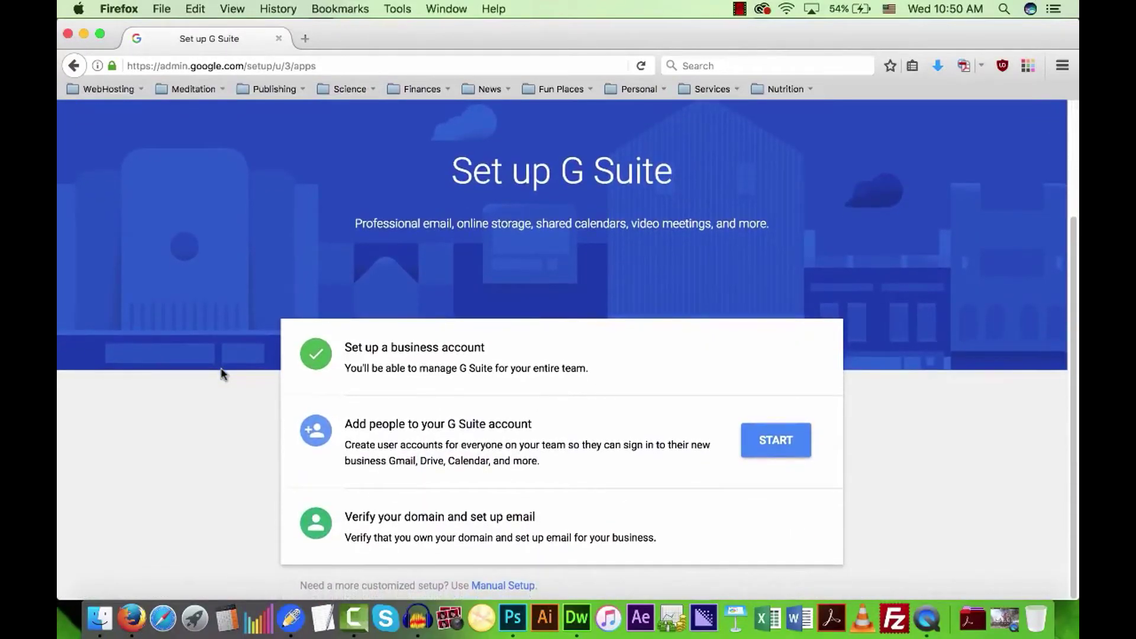
left_click(510, 585)
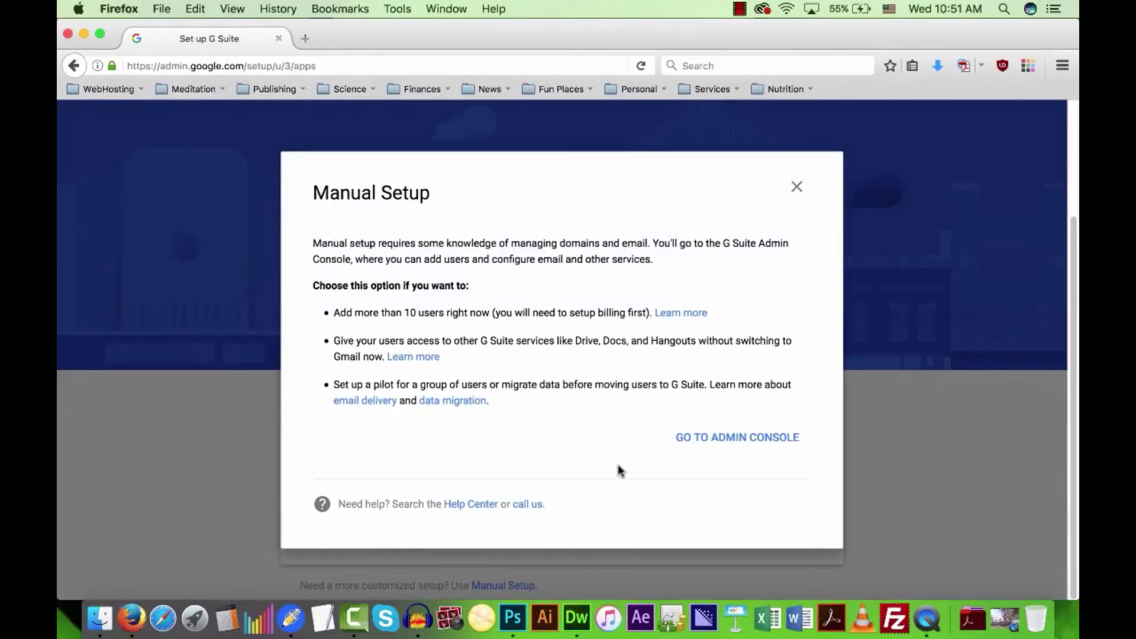
left_click(737, 441)
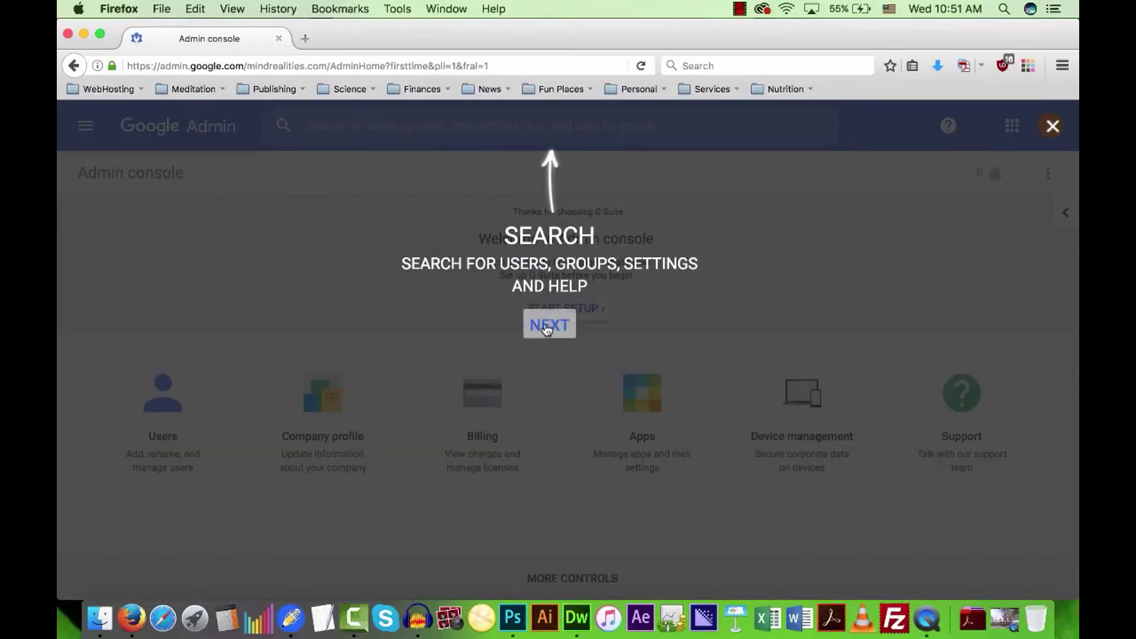
Step through the console's introductory tour and dismiss it.
left_click(546, 327)
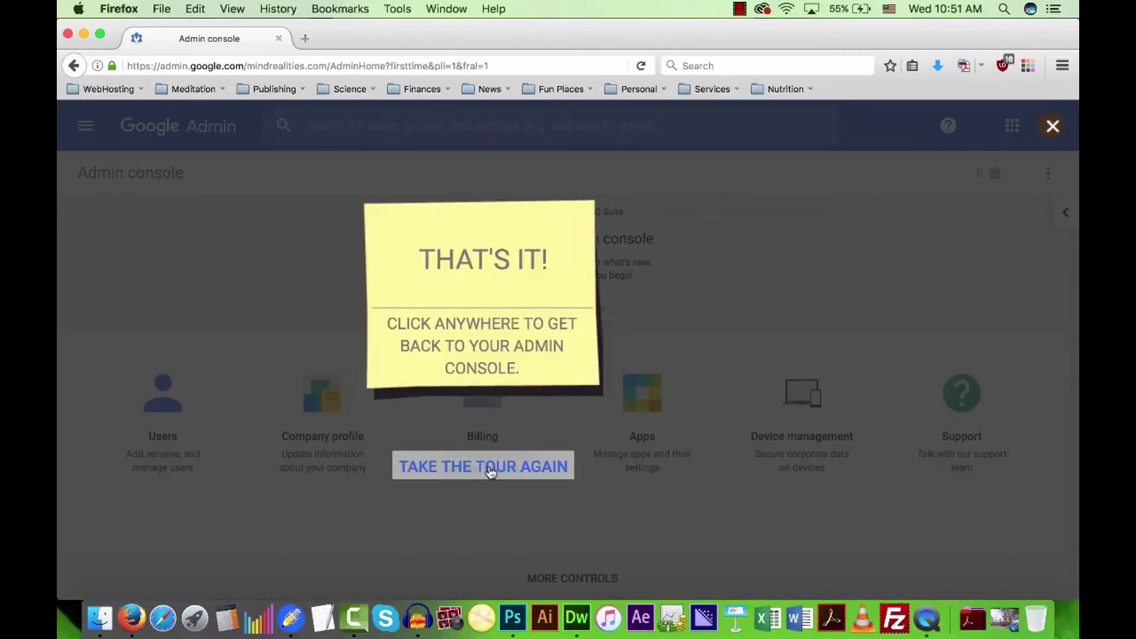
left_click(490, 471)
left_click(561, 332)
left_click(756, 329)
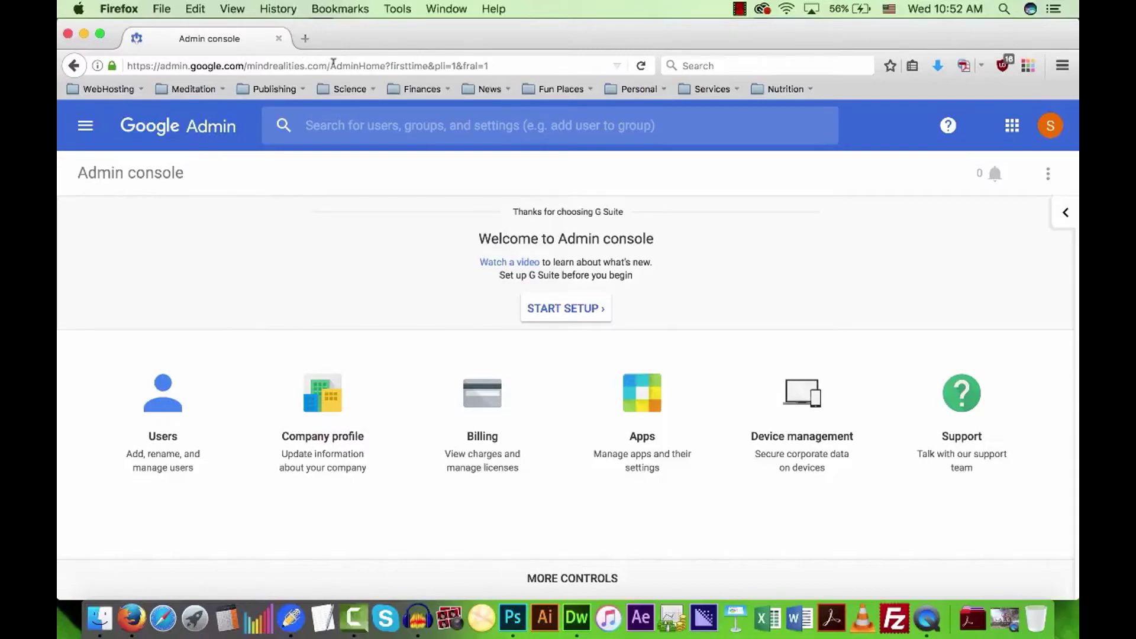
Browse the Admin console's navigation list, then close it.
left_click_drag(327, 65, 186, 62)
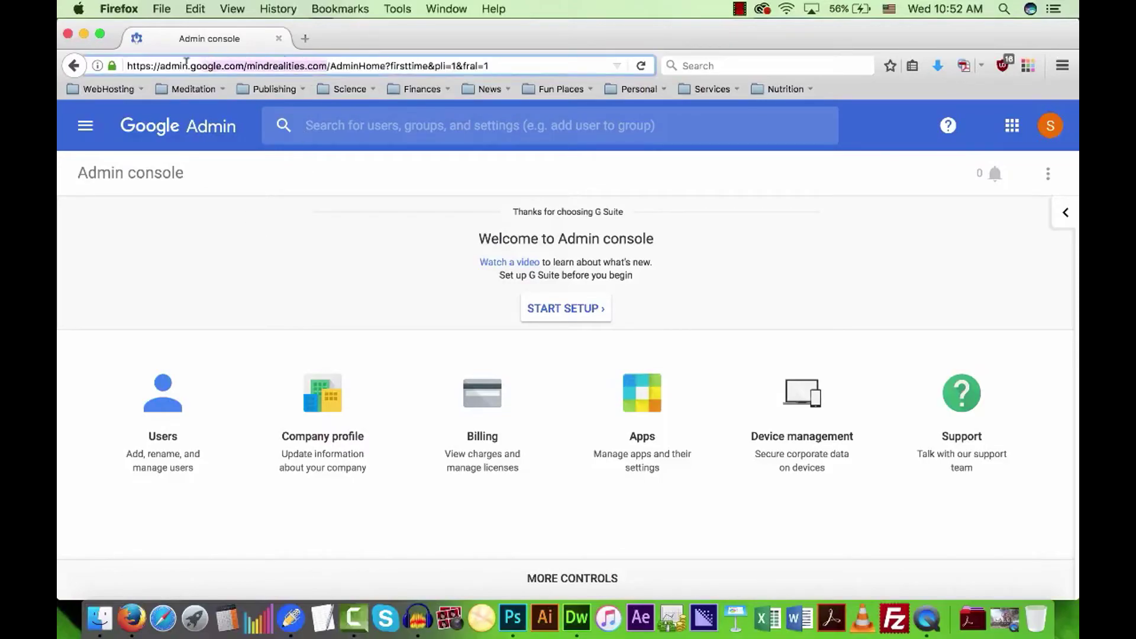
left_click(249, 247)
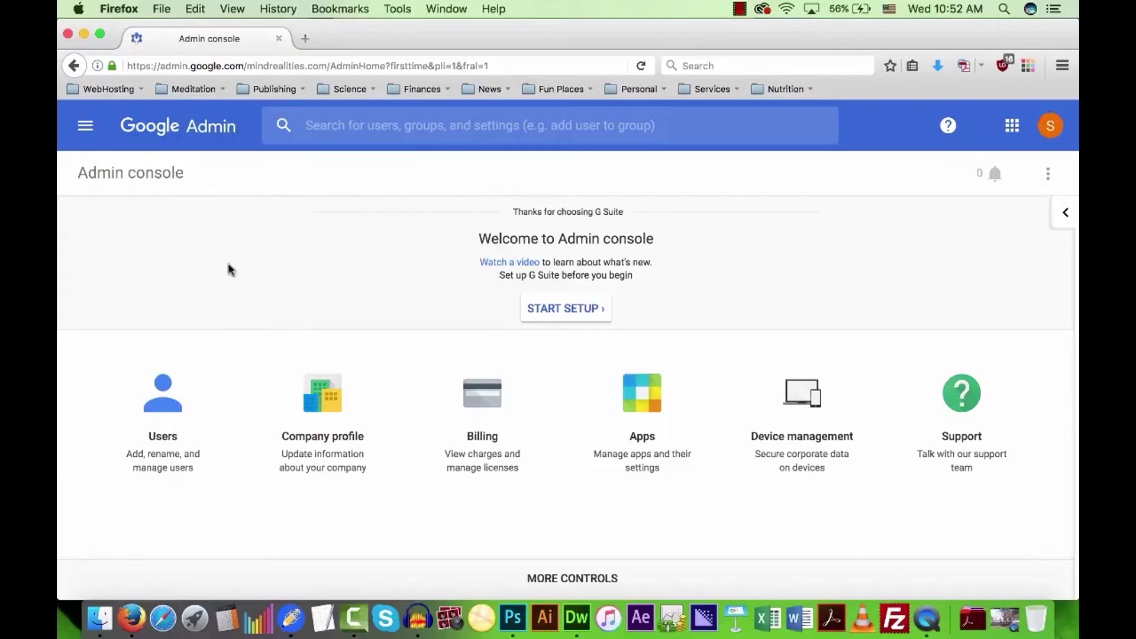
left_click(86, 132)
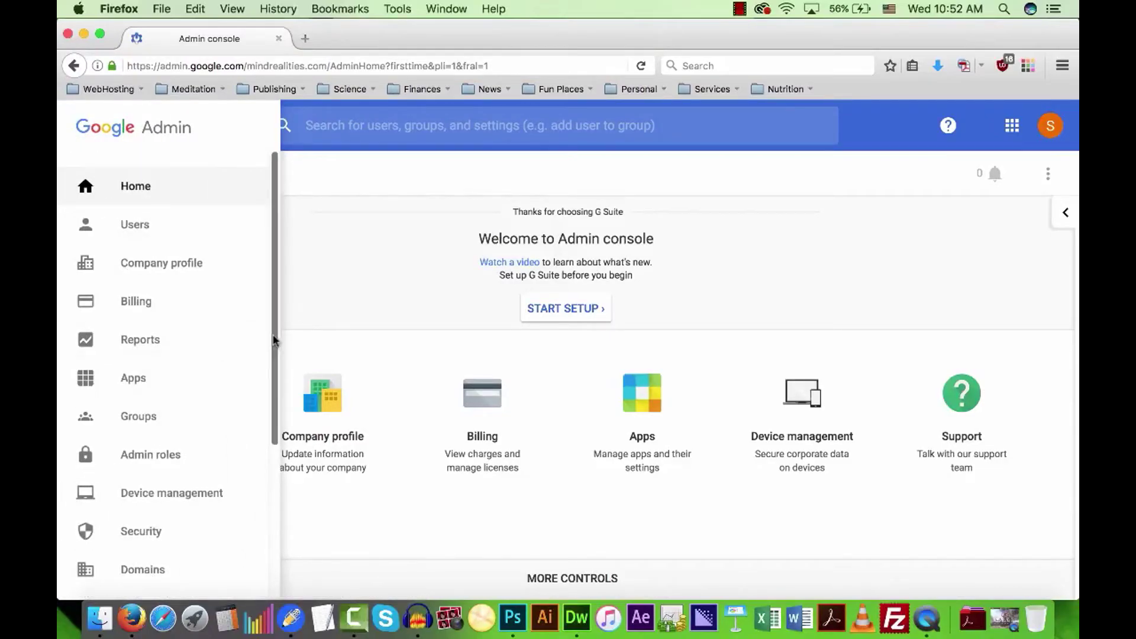
left_click_drag(275, 285, 256, 437)
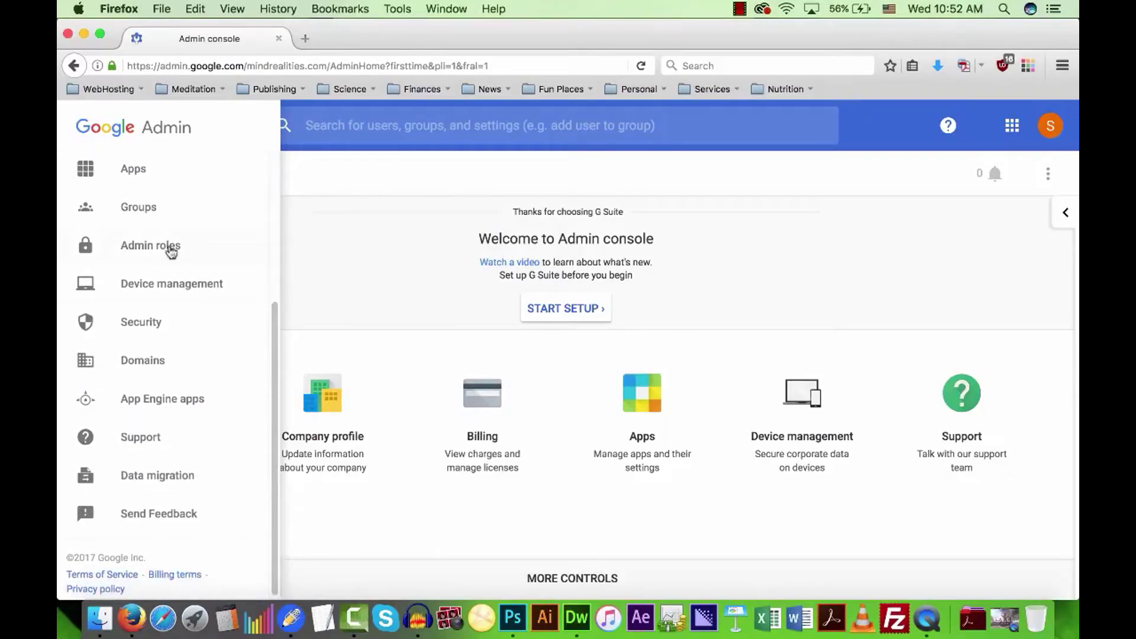
scroll(272, 399, "down", 1)
left_click_drag(277, 413, 283, 151)
left_click(314, 276)
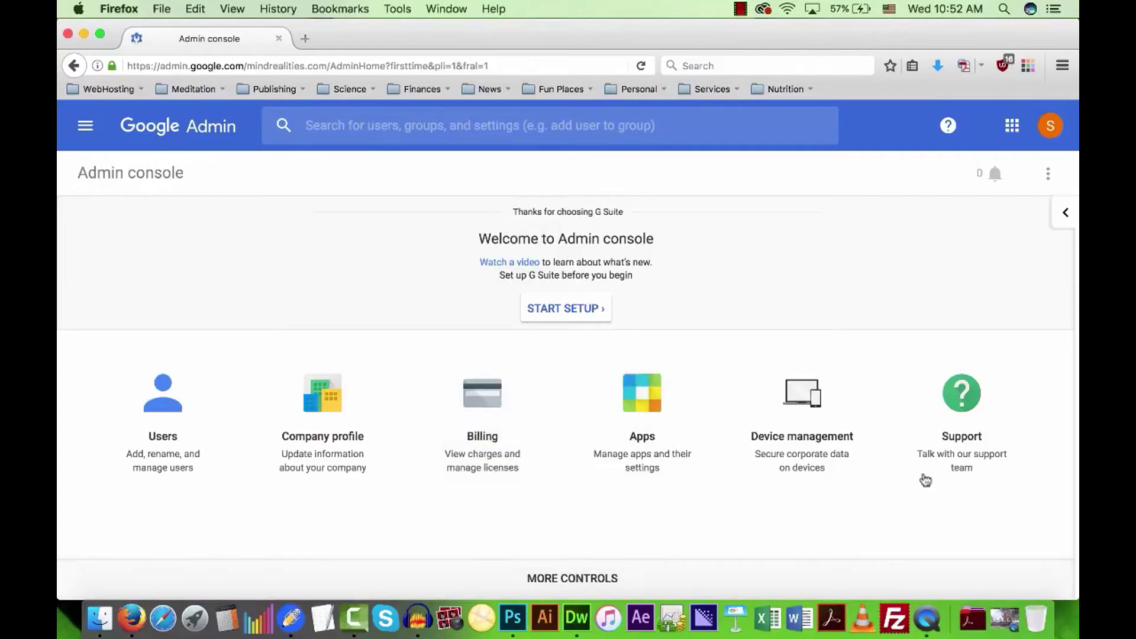
Open Domains from the additional admin controls and start the G Suite setup.
left_click(578, 582)
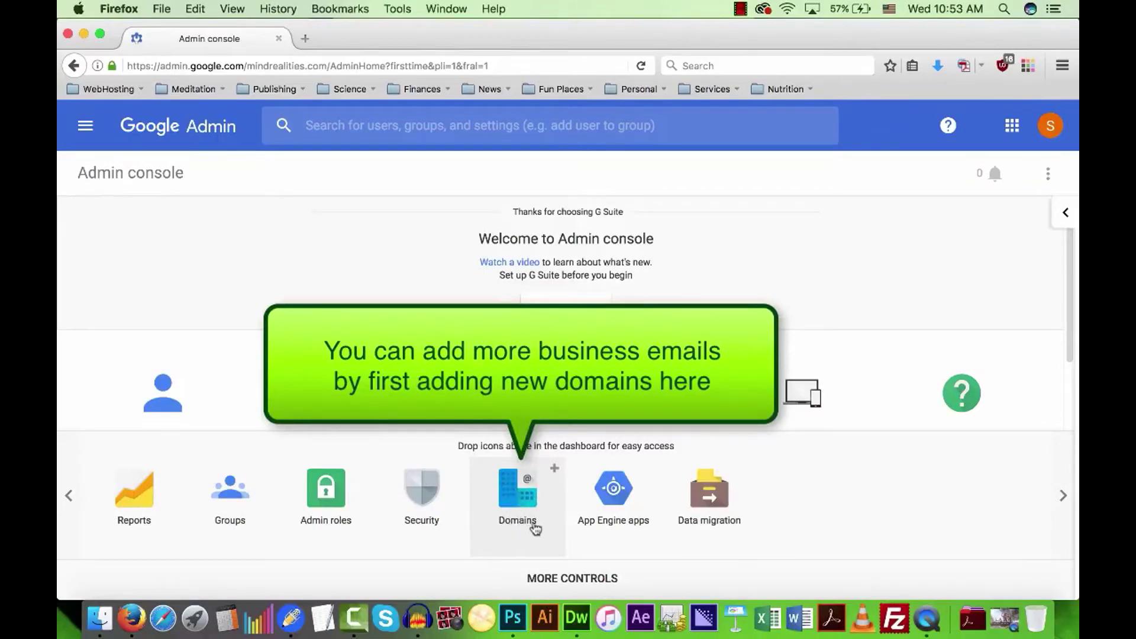
left_click(508, 494)
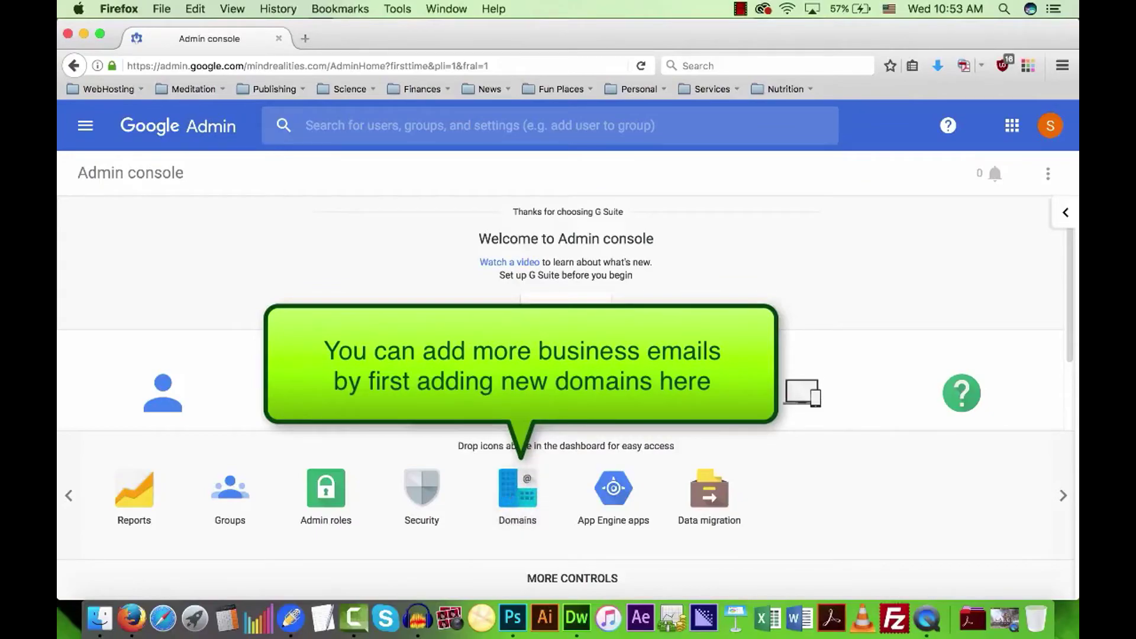
left_click(577, 309)
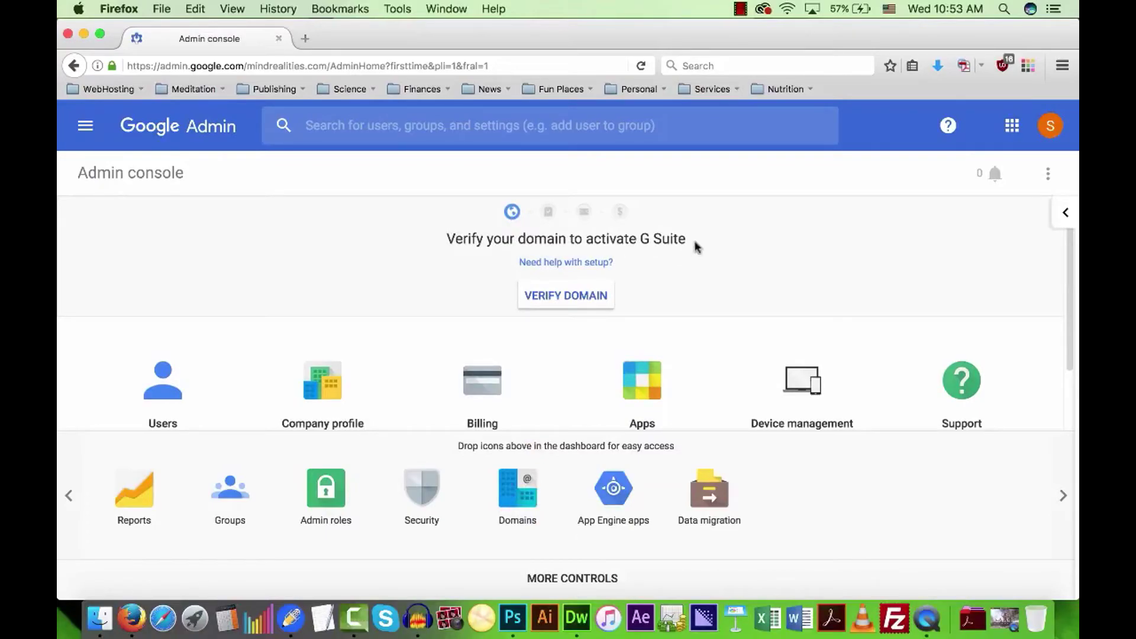
Begin domain verification and switch to the 'Upload HTML file' method.
left_click(566, 297)
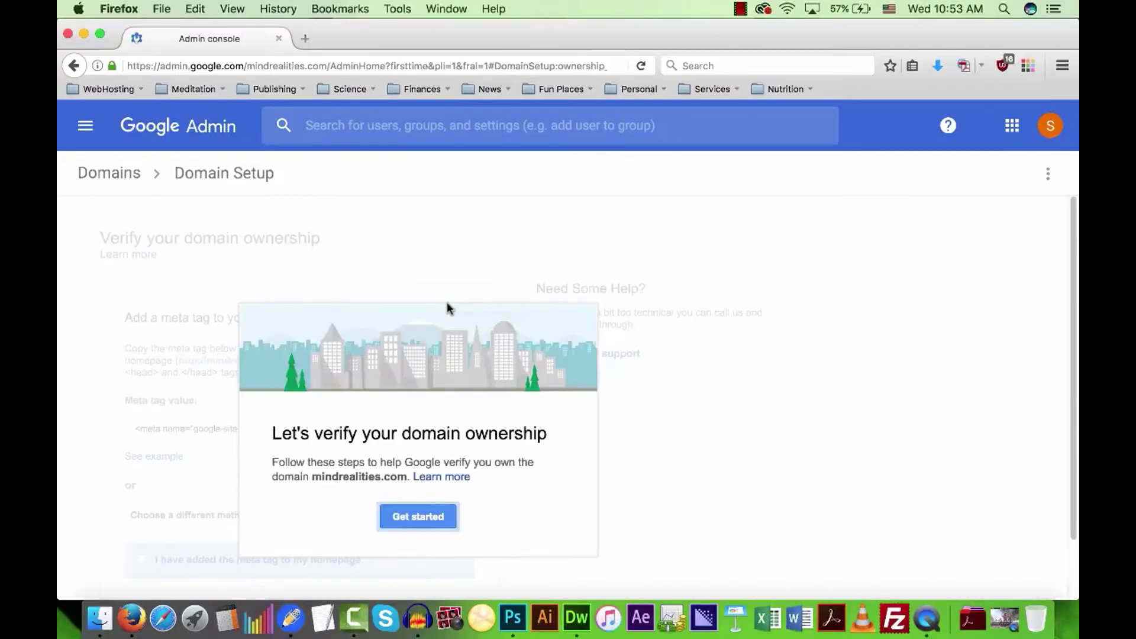
scroll(474, 491, "down", 1)
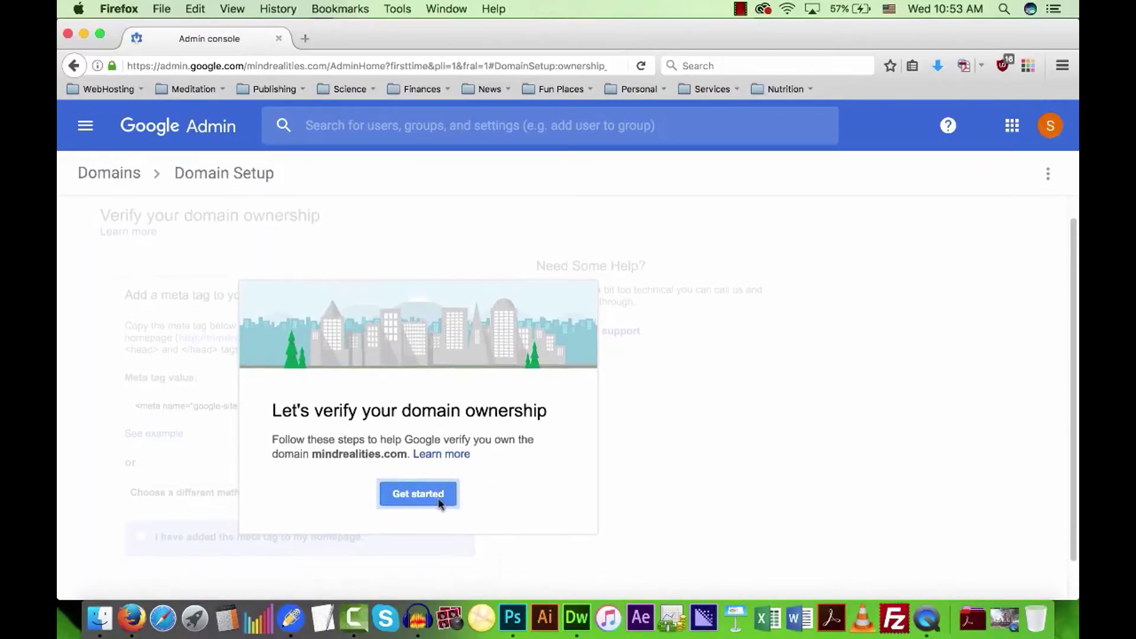
left_click(432, 493)
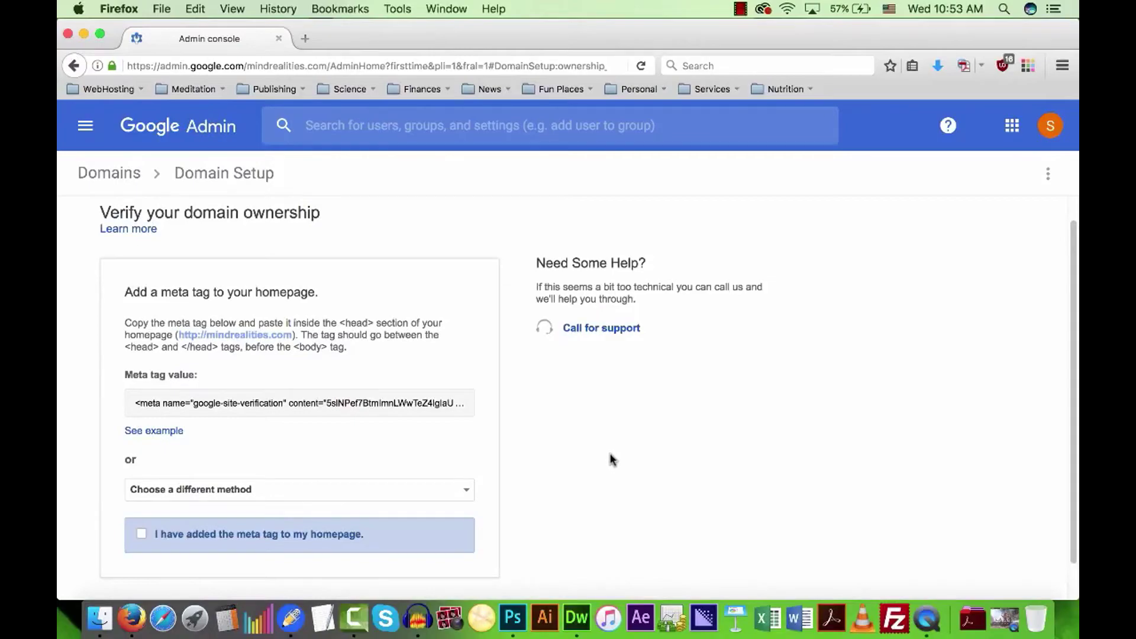
scroll(532, 450, "up", 1)
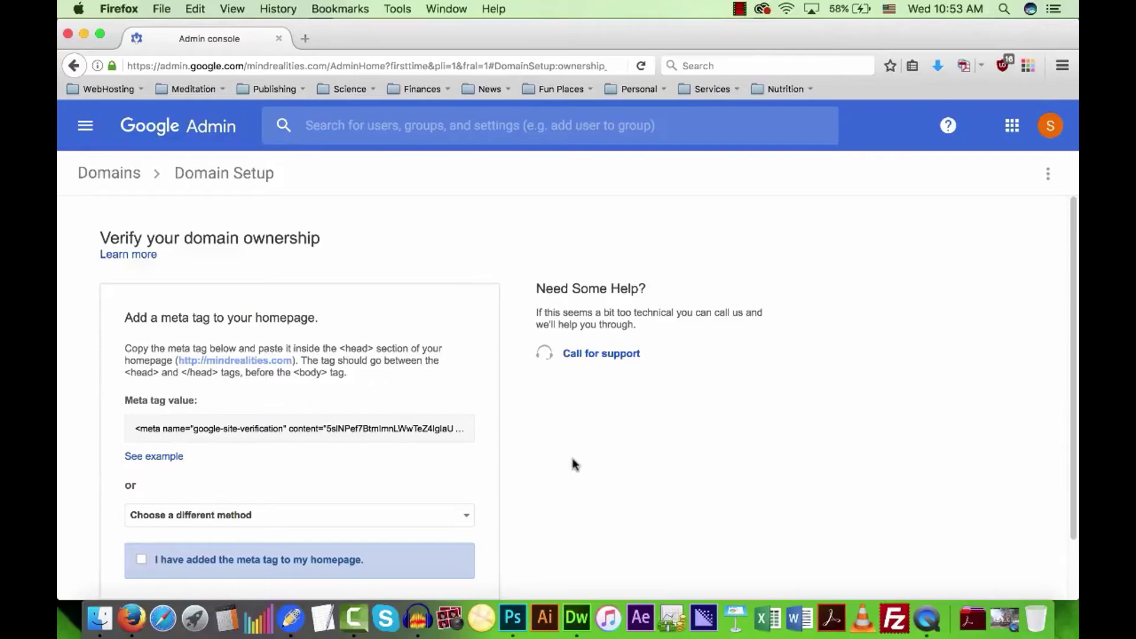
scroll(574, 465, "down", 2)
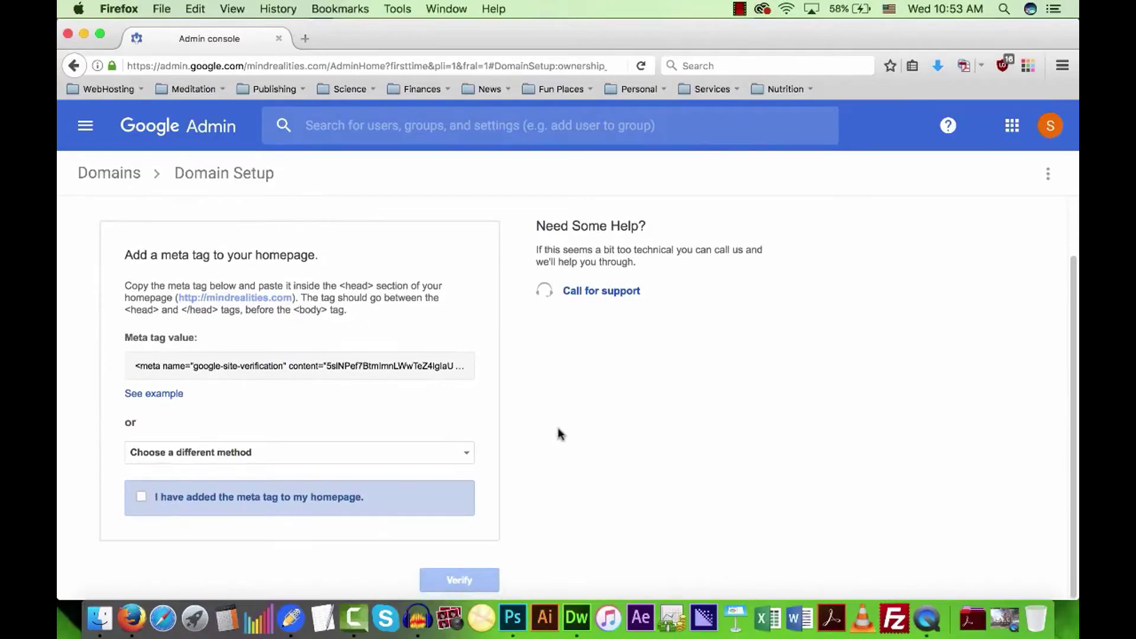
left_click(333, 455)
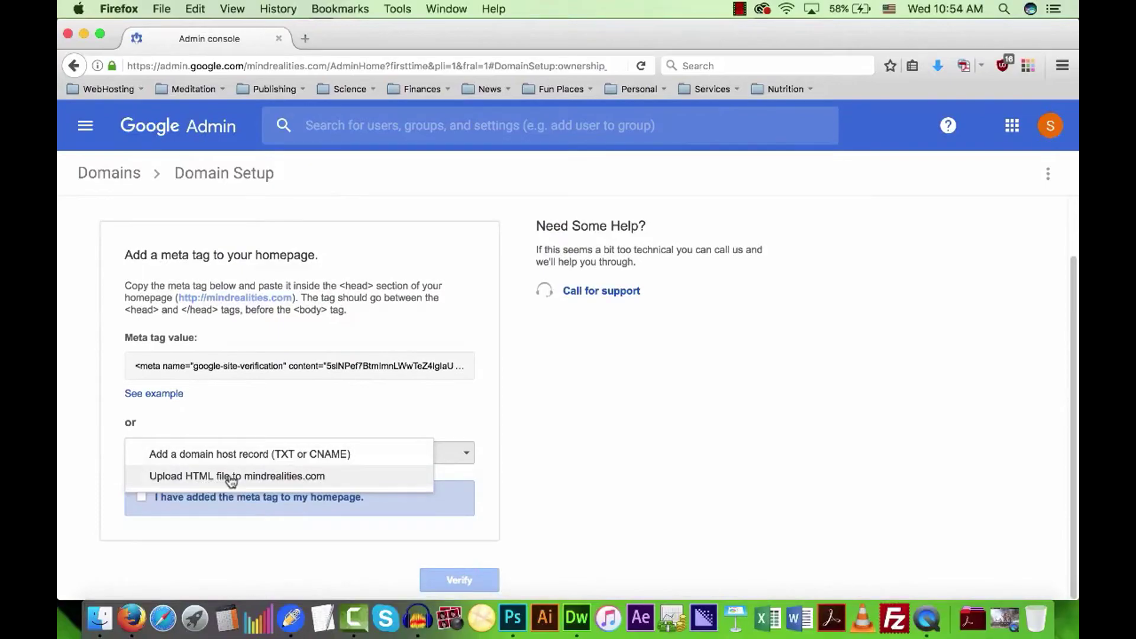
left_click(279, 476)
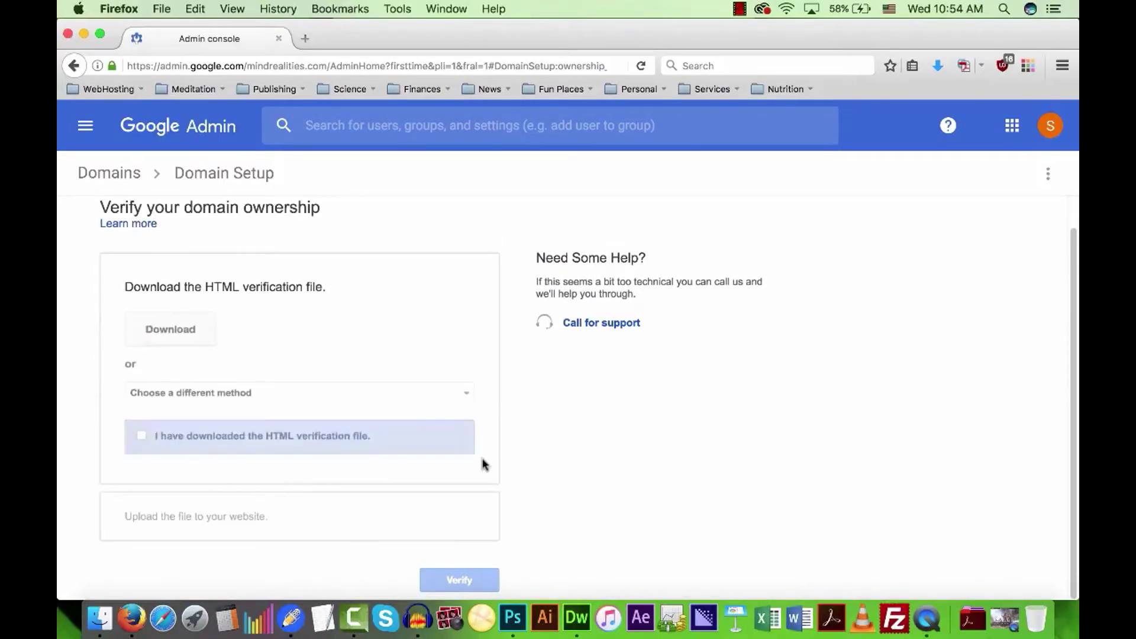
Download and save the HTML verification file, then tick that it was downloaded.
left_click(188, 329)
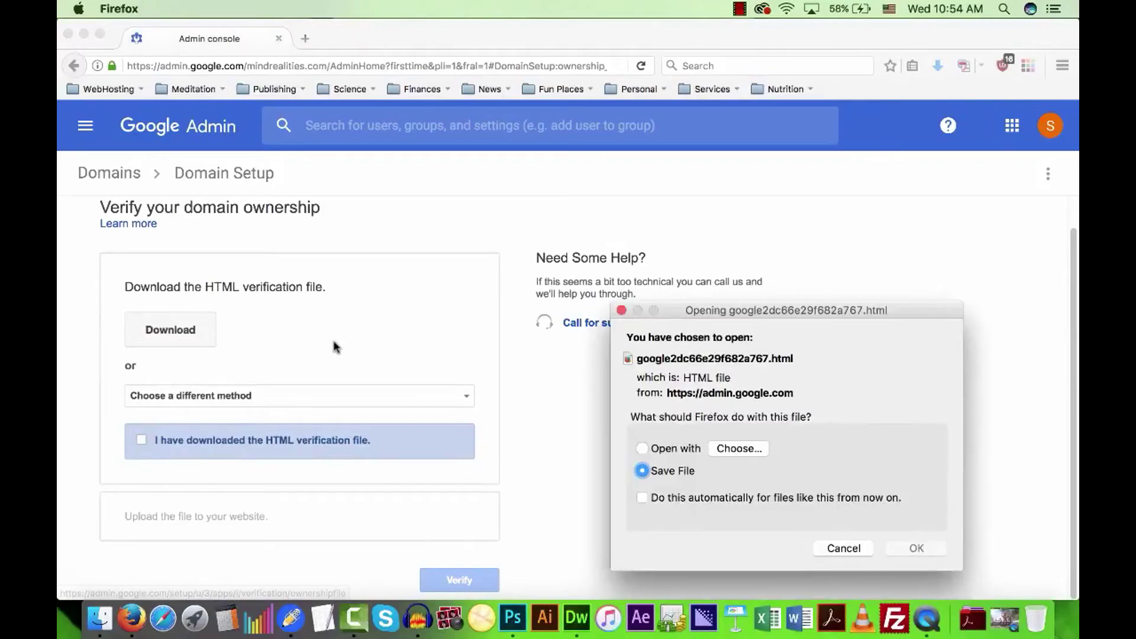
left_click(915, 548)
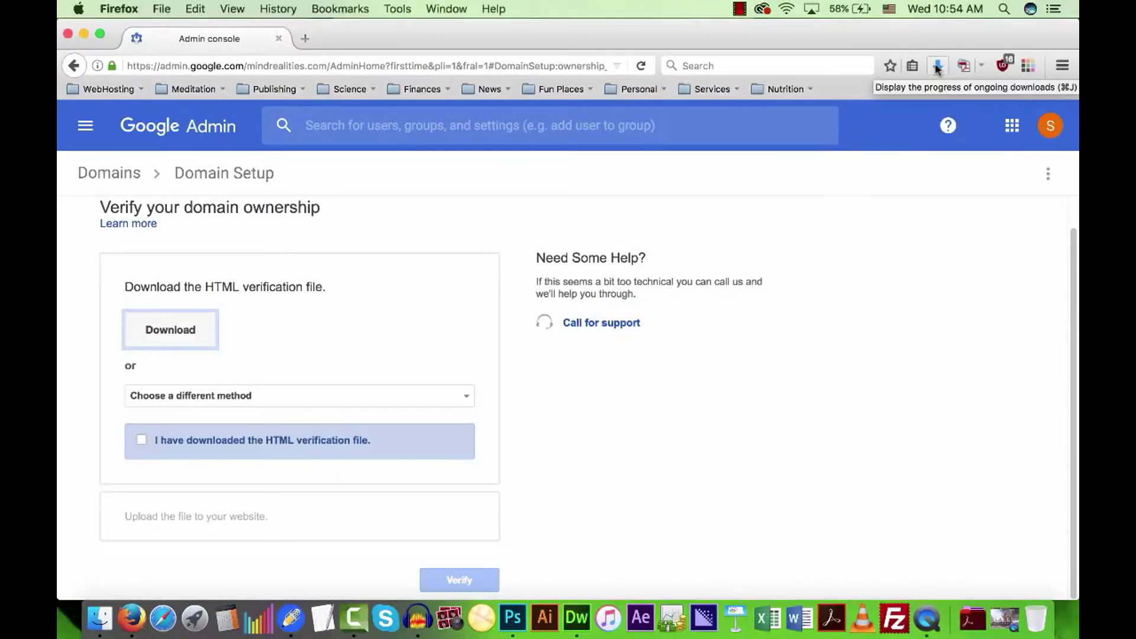
left_click(142, 440)
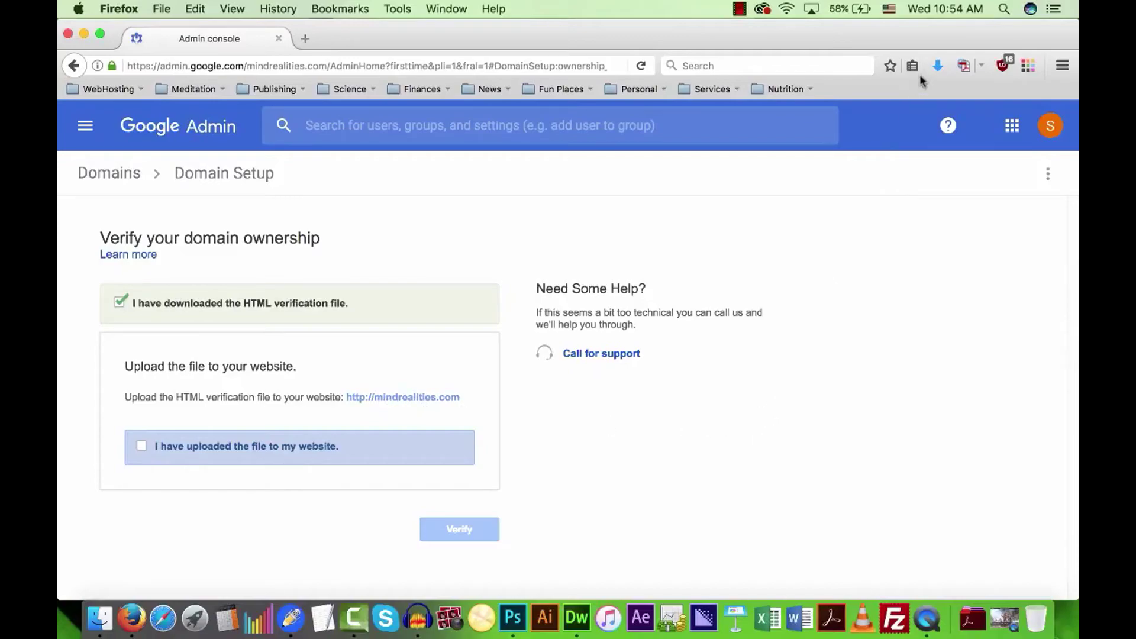
Locate the google…html verification file in Finder's Downloads folder, with FileZilla alongside.
left_click(100, 618)
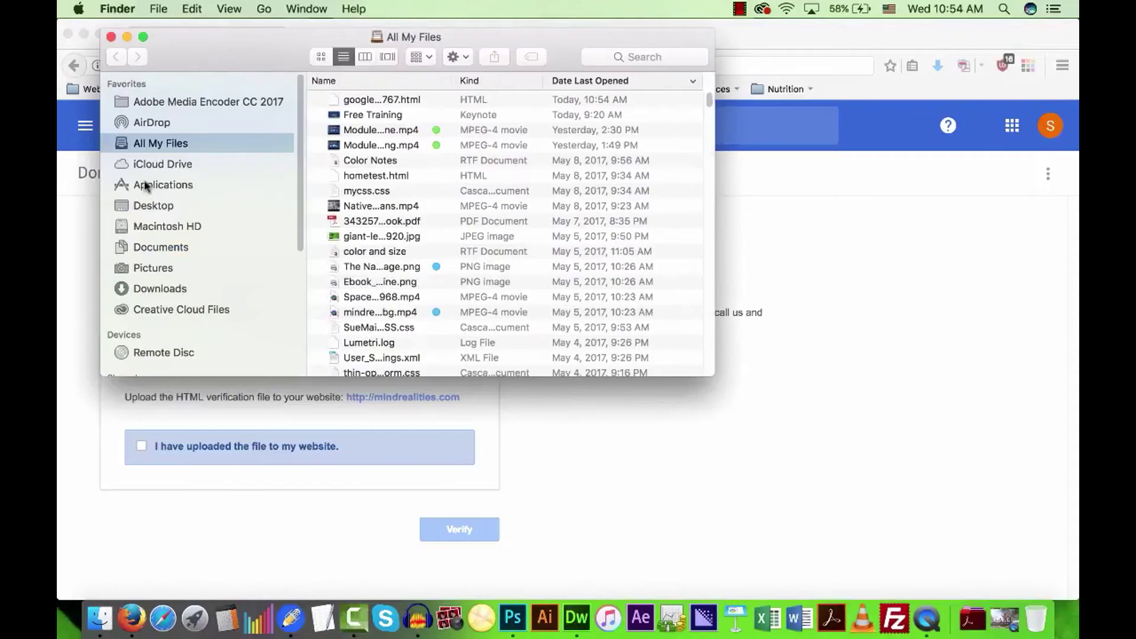
left_click(160, 288)
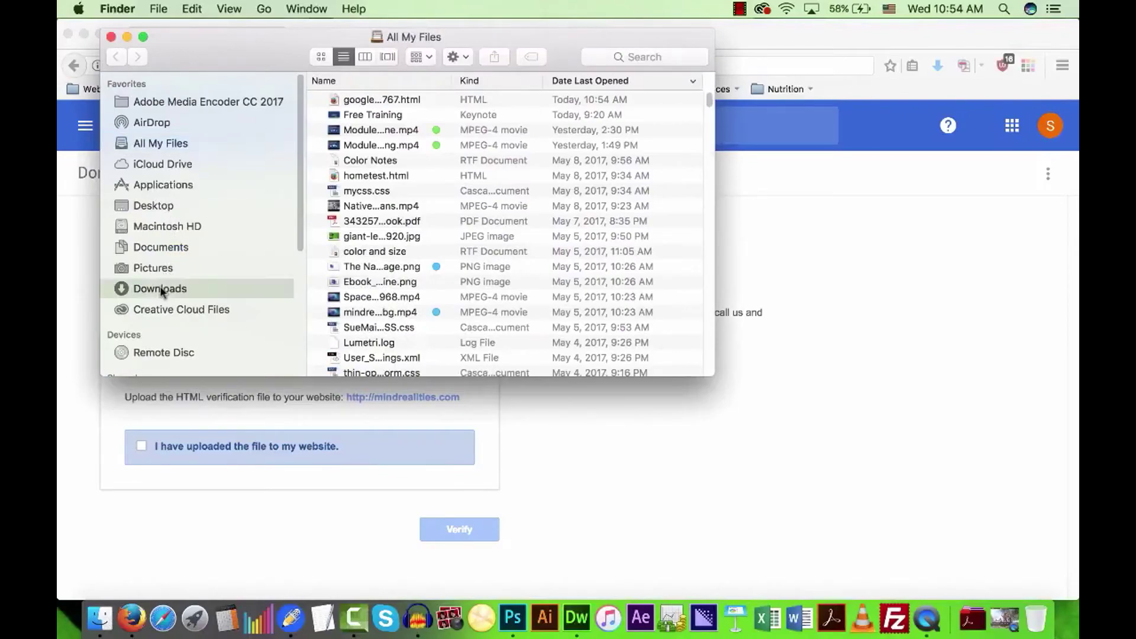
left_click(370, 102)
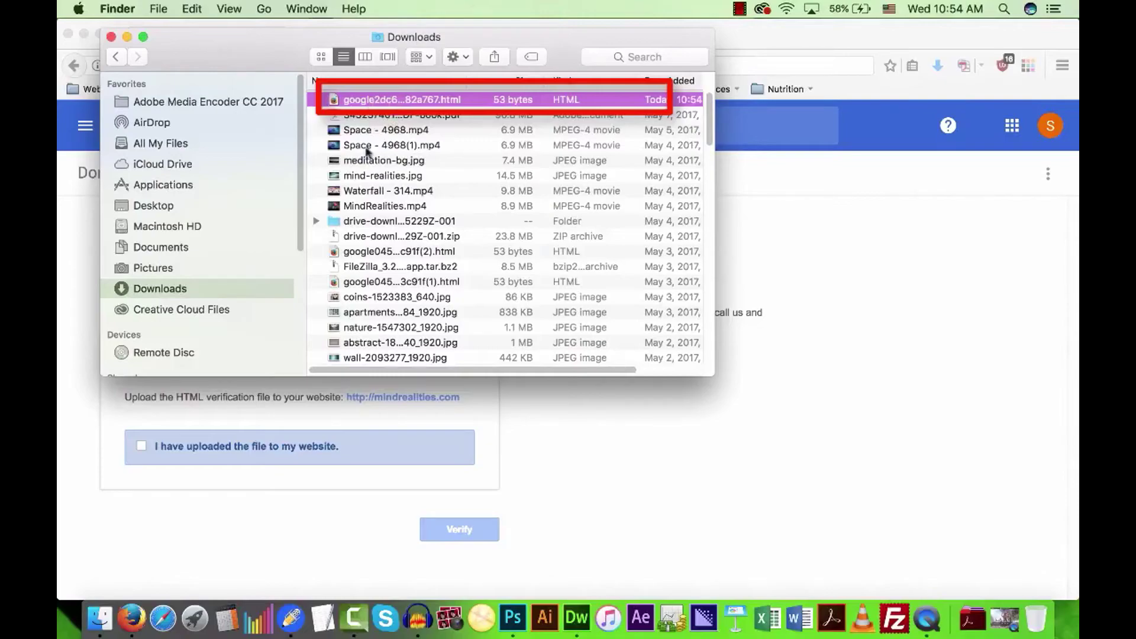
left_click(895, 618)
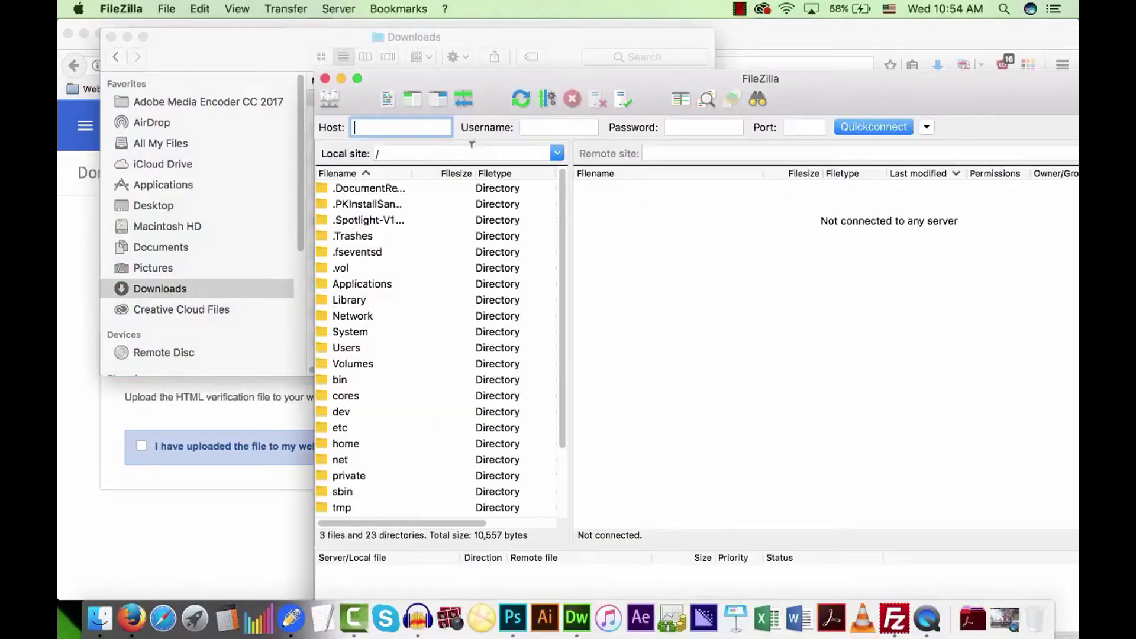
Connect to the demo site in FileZilla and open /applications/mindrealities/public_html.
left_click(166, 9)
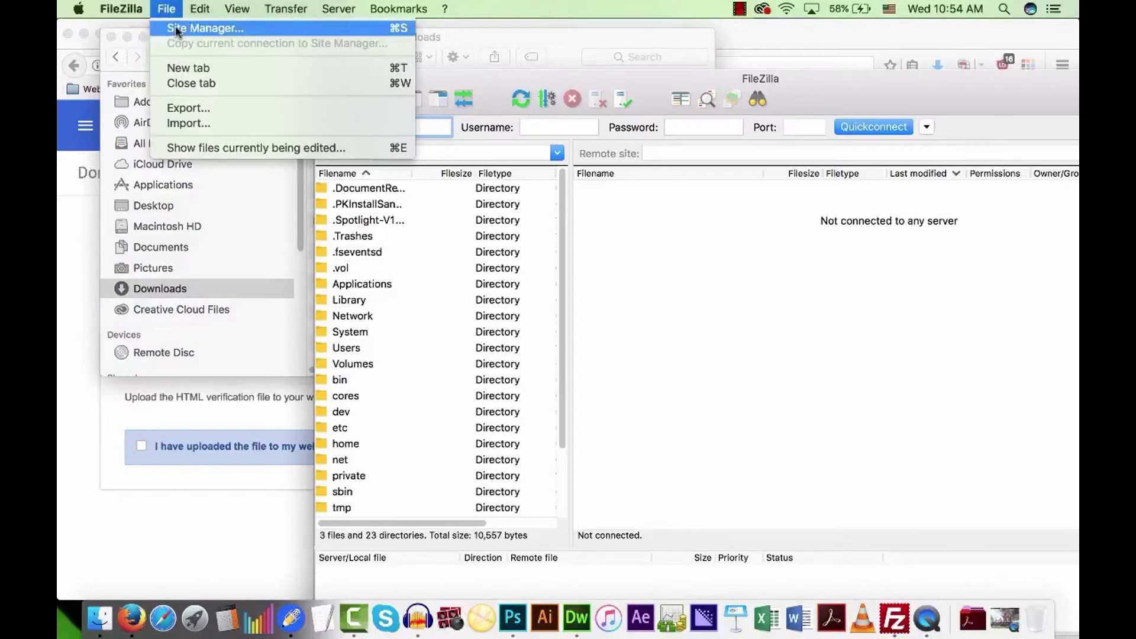
left_click(175, 26)
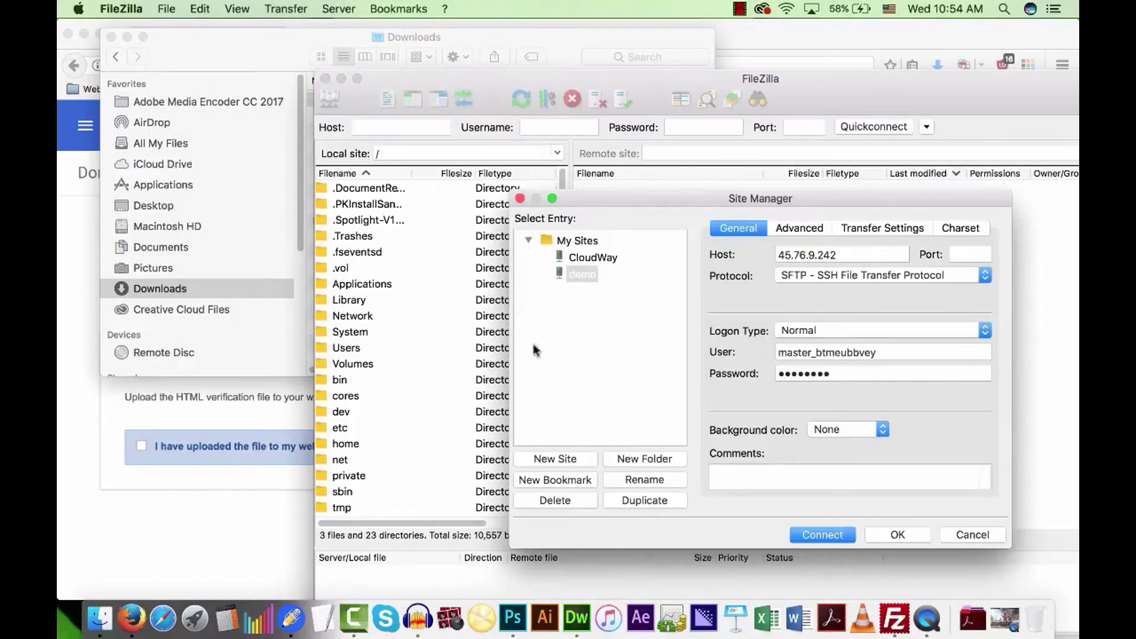
left_click(808, 535)
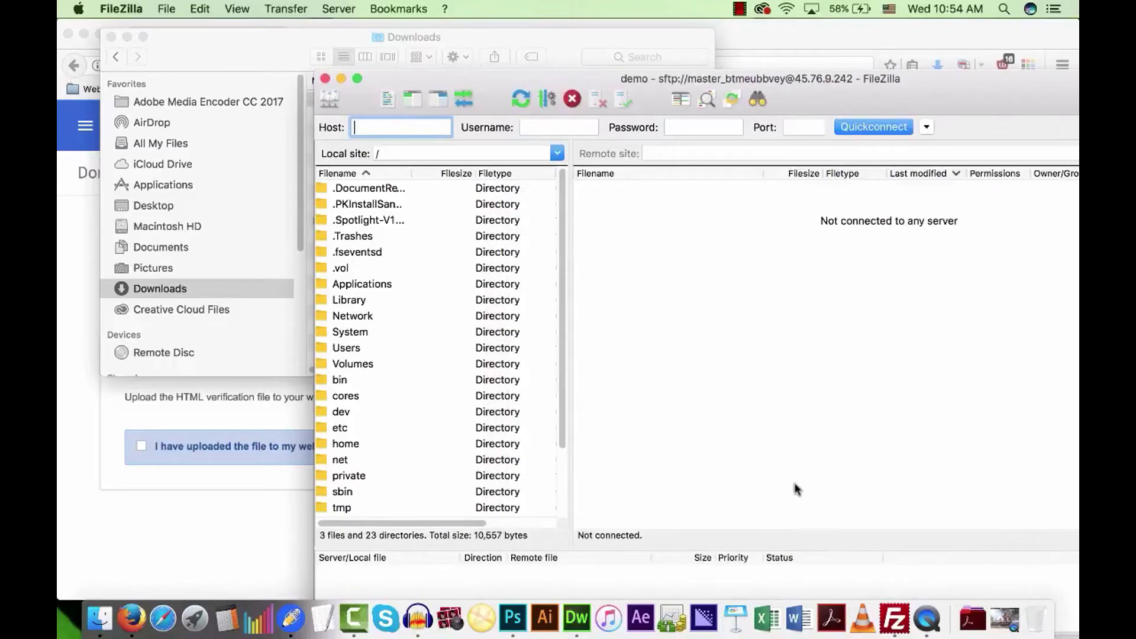
double_click(615, 252)
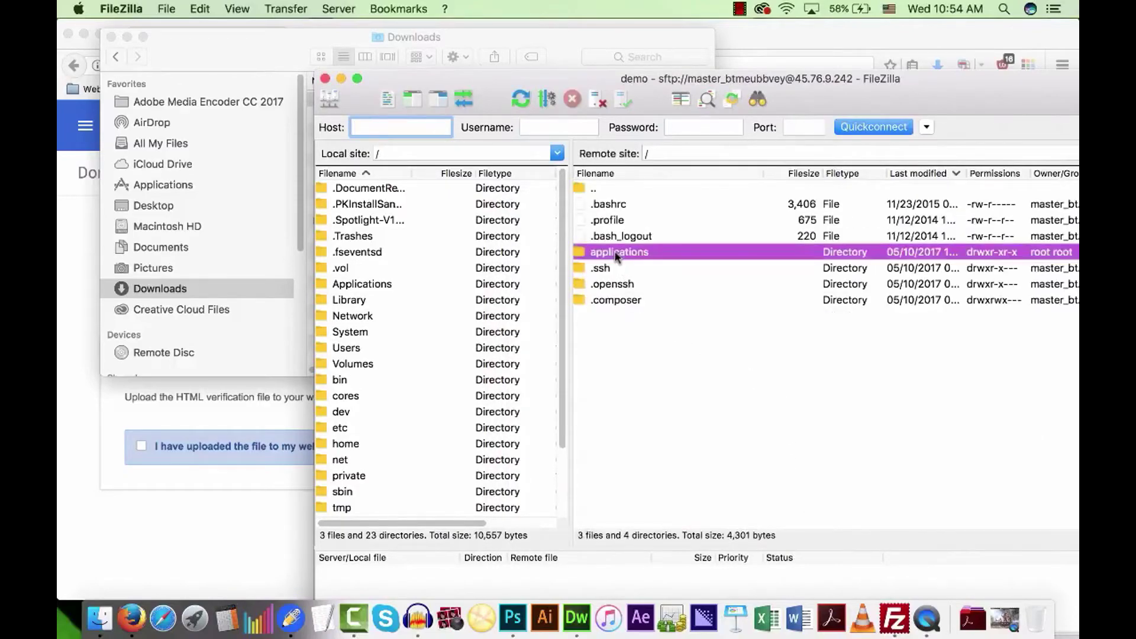
double_click(622, 208)
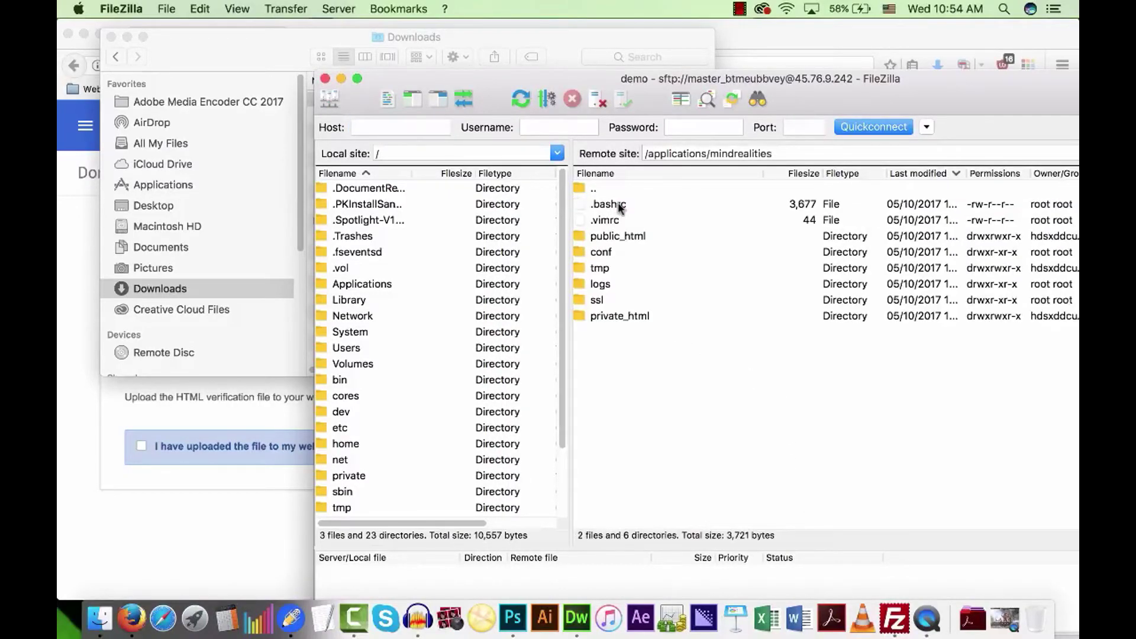
double_click(621, 236)
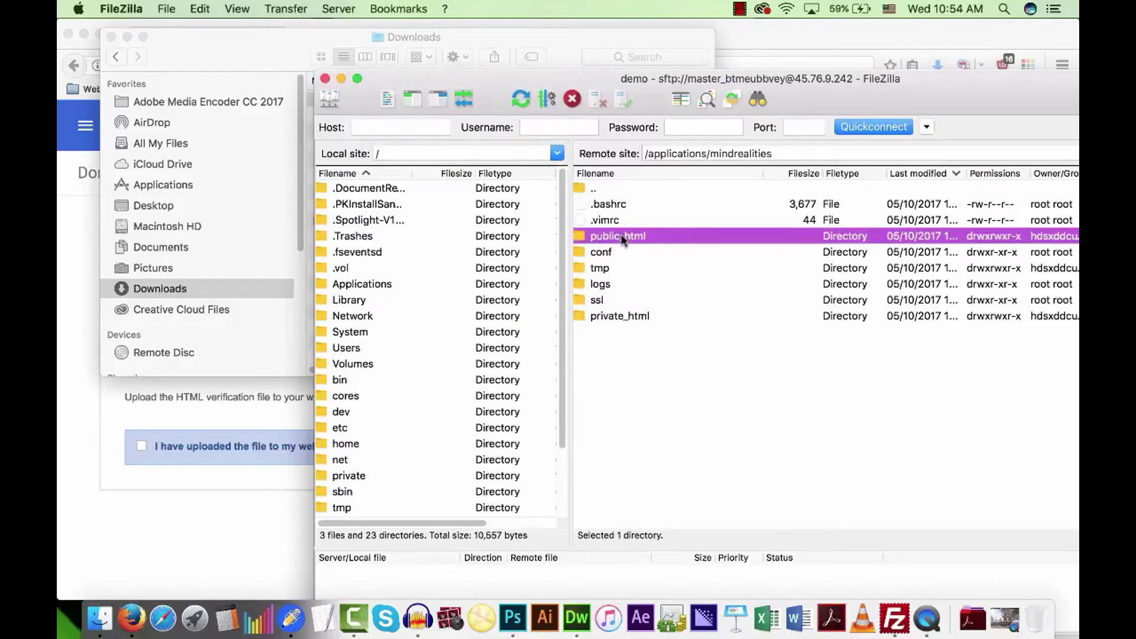
Upload the verification HTML file into public_html and return to the Google Admin page.
left_click_drag(260, 46, 242, 110)
left_click_drag(696, 439, 363, 571)
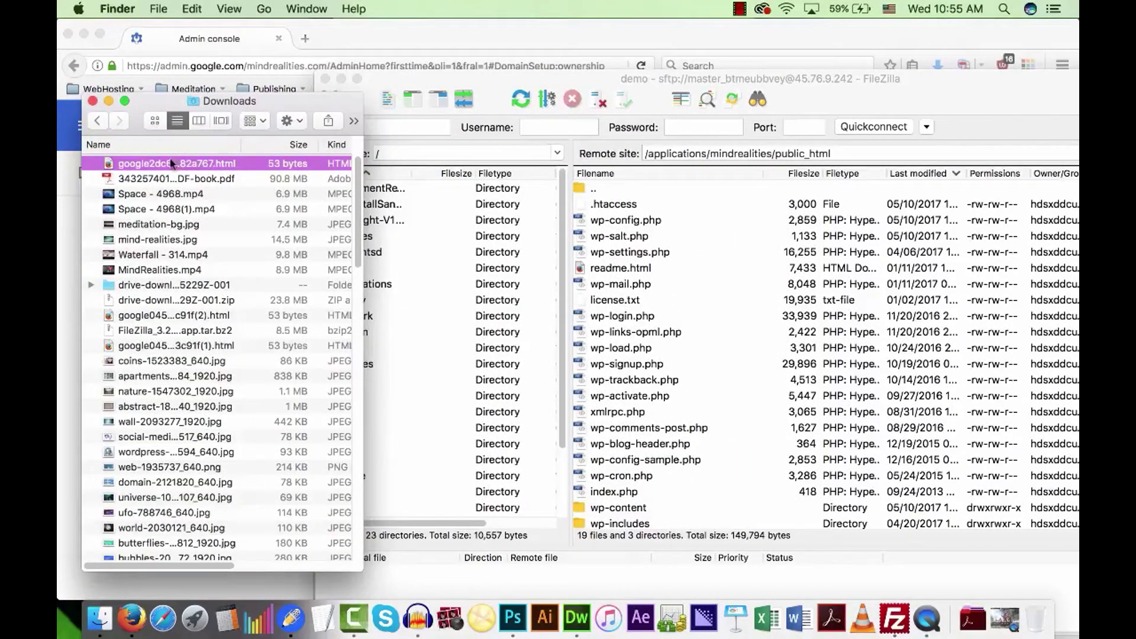
left_click_drag(136, 165, 652, 240)
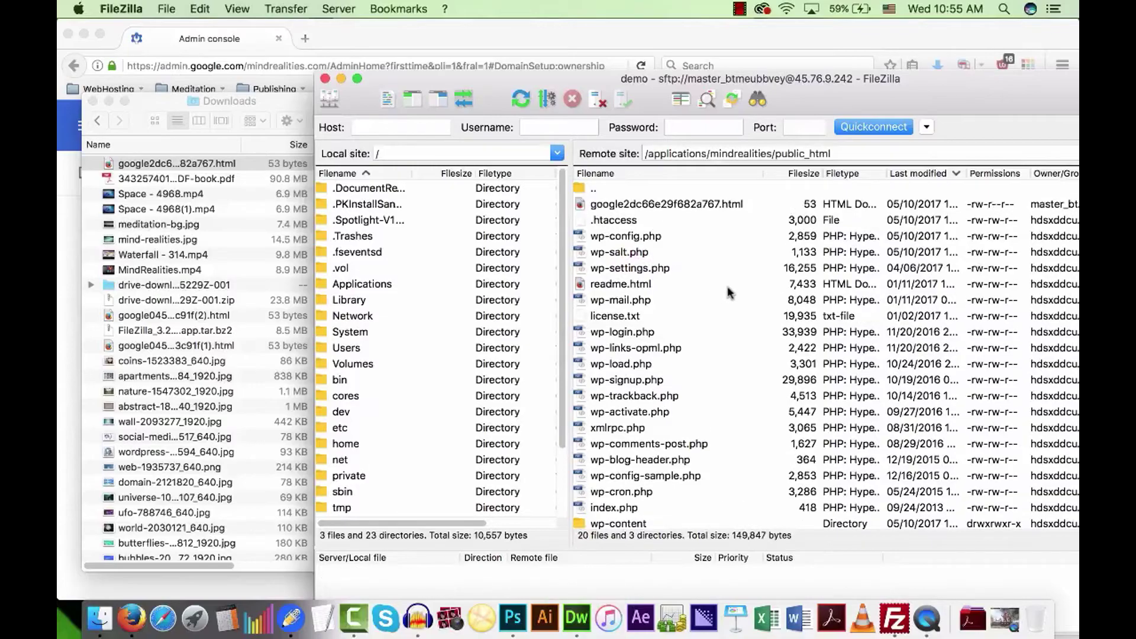
left_click(94, 101)
left_click(77, 244)
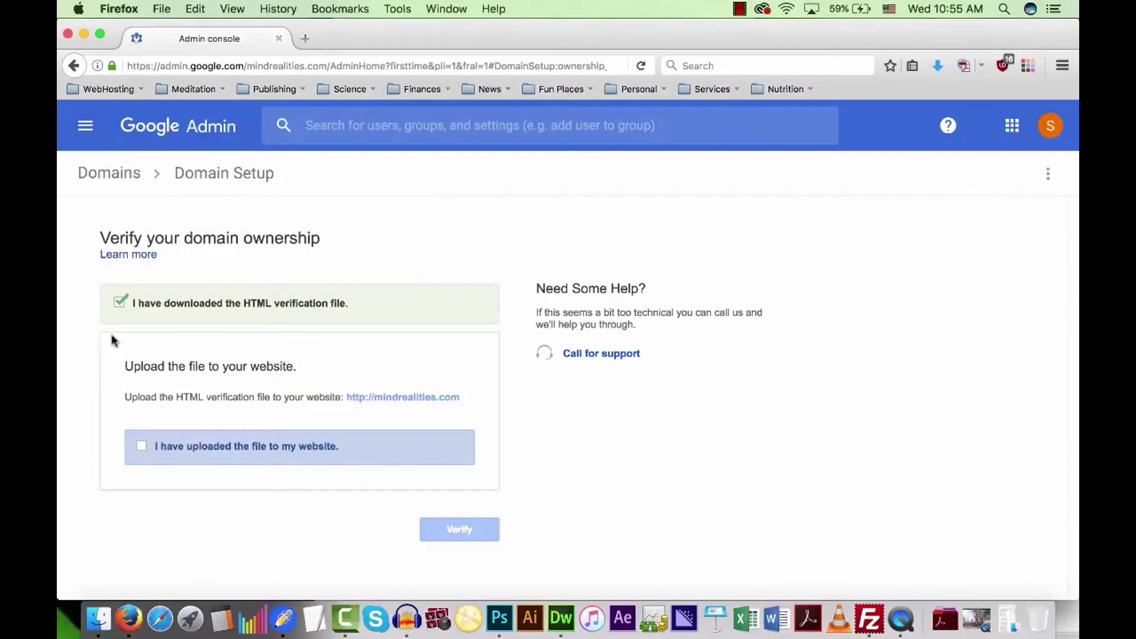
Confirm the file upload, verify mindrealities.com and continue to Create accounts for your team.
left_click(144, 448)
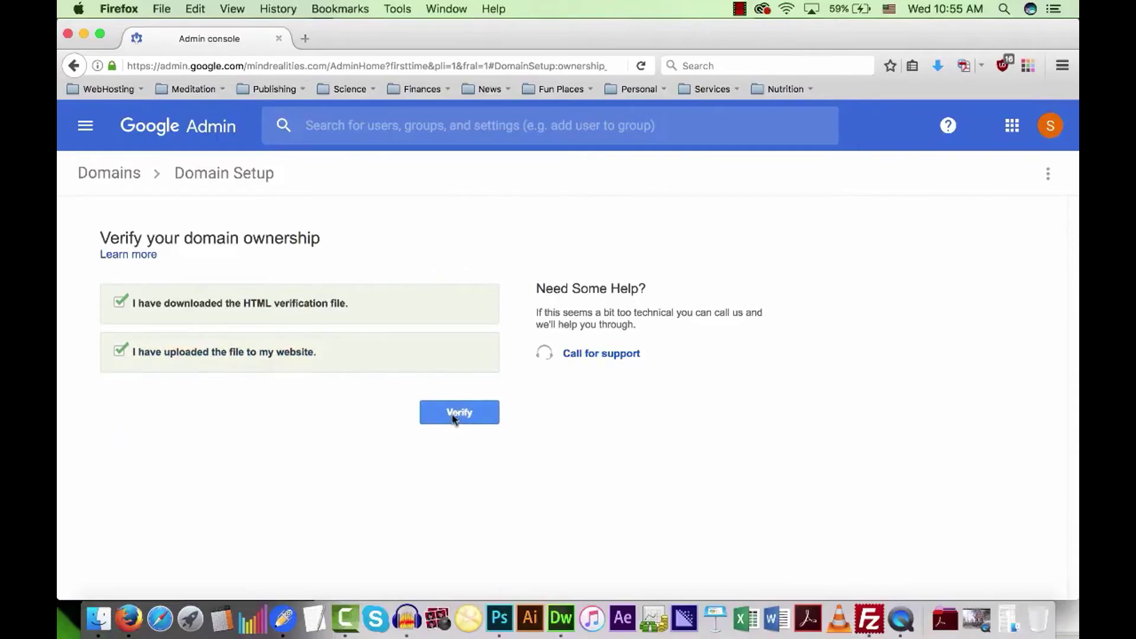
left_click(453, 419)
left_click_drag(326, 327, 522, 330)
left_click(539, 338)
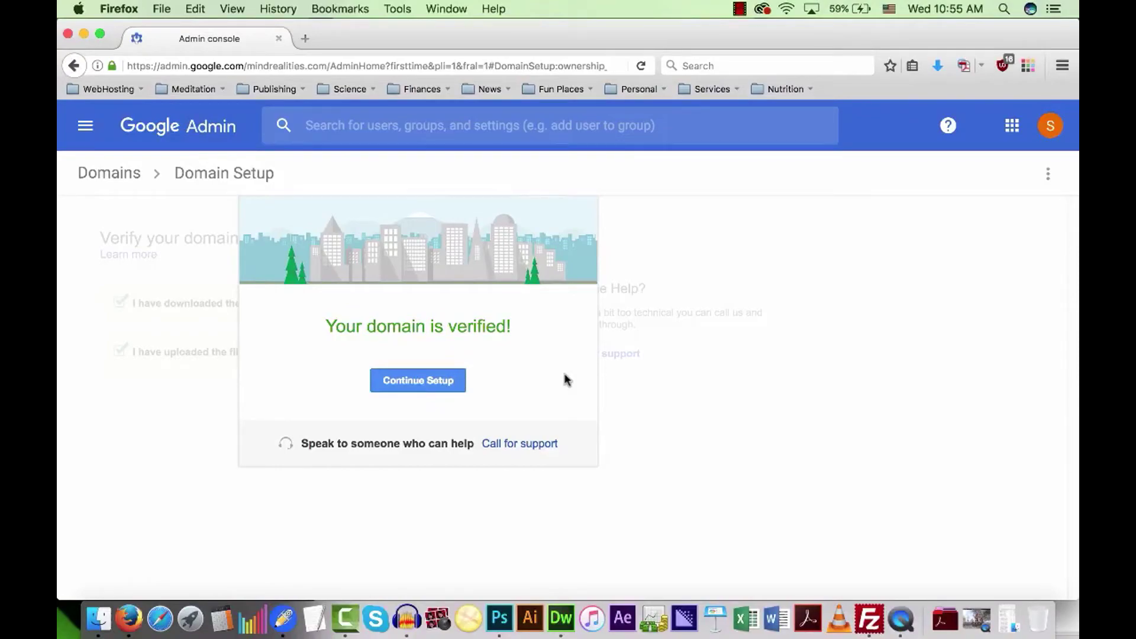
left_click(436, 385)
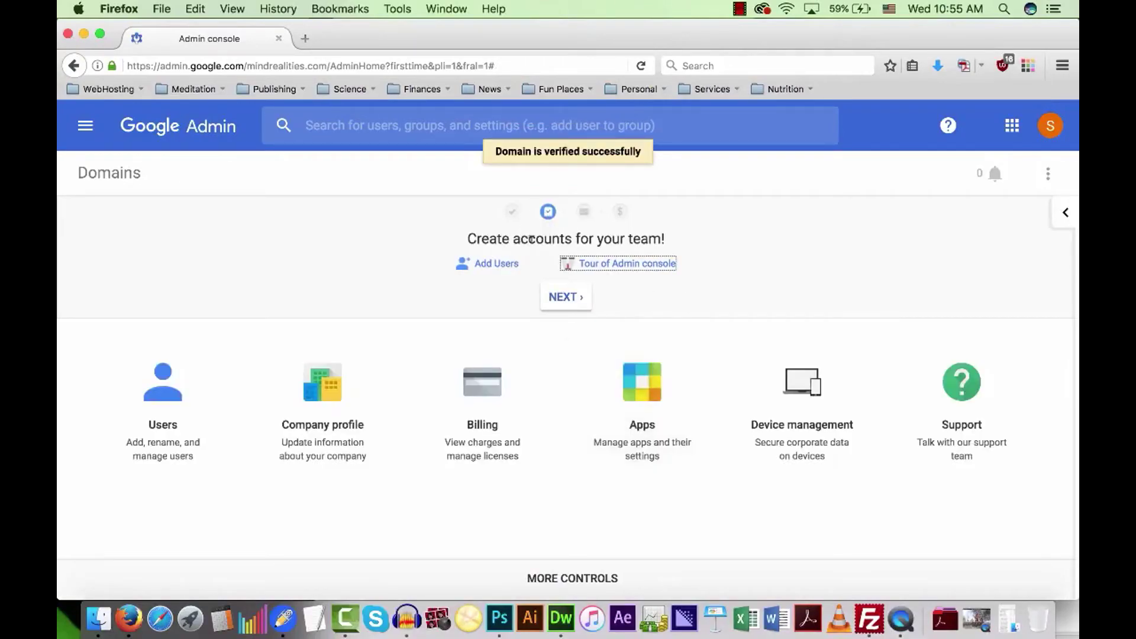
Begin Gmail setup for mindrealities.com to show the MX record steps, then open a new tab.
left_click(567, 297)
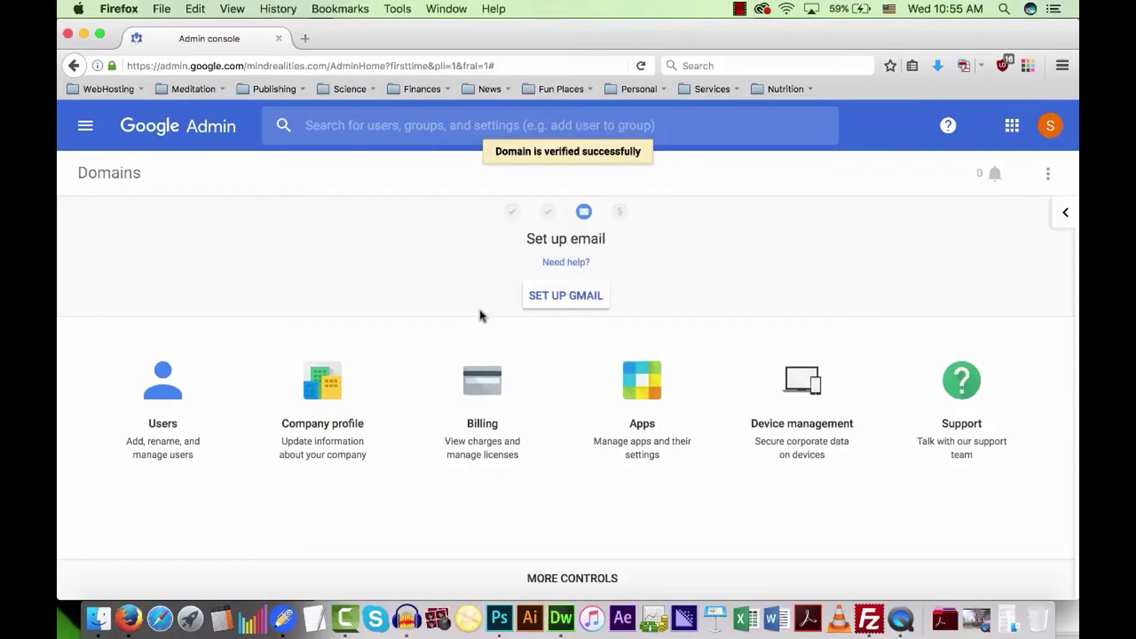
left_click(568, 296)
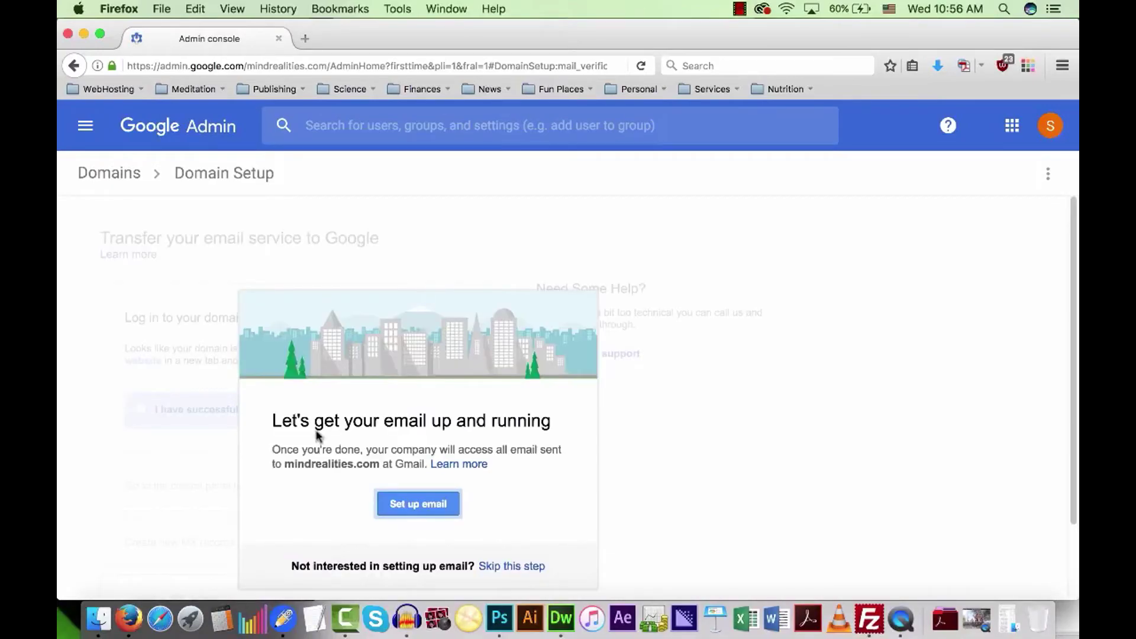
left_click(436, 508)
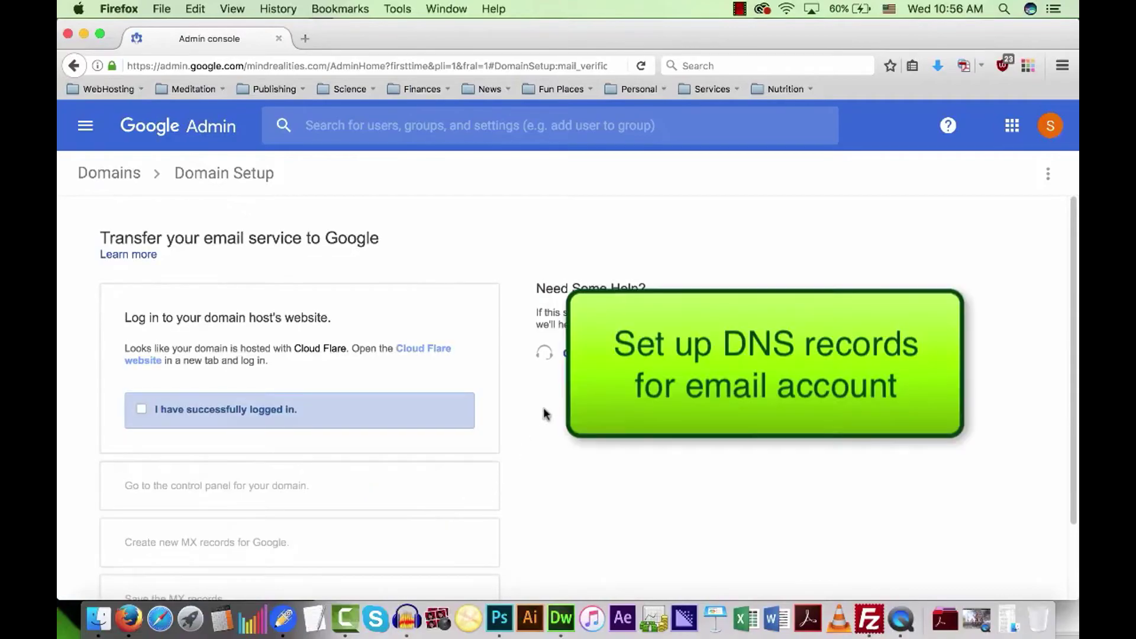
scroll(542, 418, "down", 3)
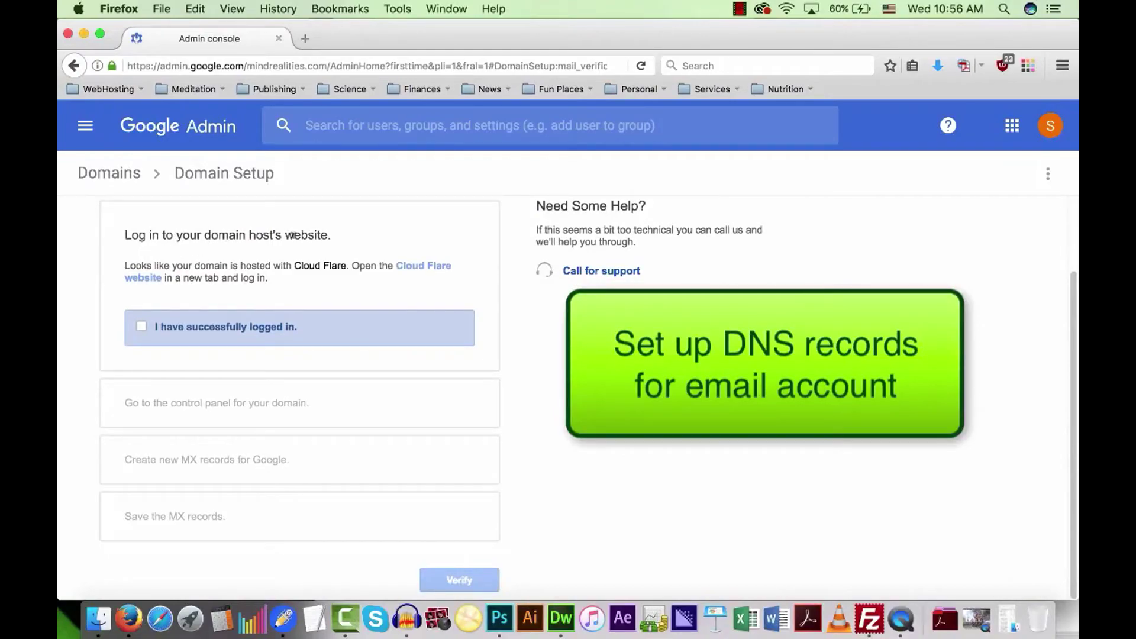
left_click(305, 38)
Open Cloudflare's DNS records for mindrealities.com, then return to Google Admin's setup steps.
type("cloudflare.com/")
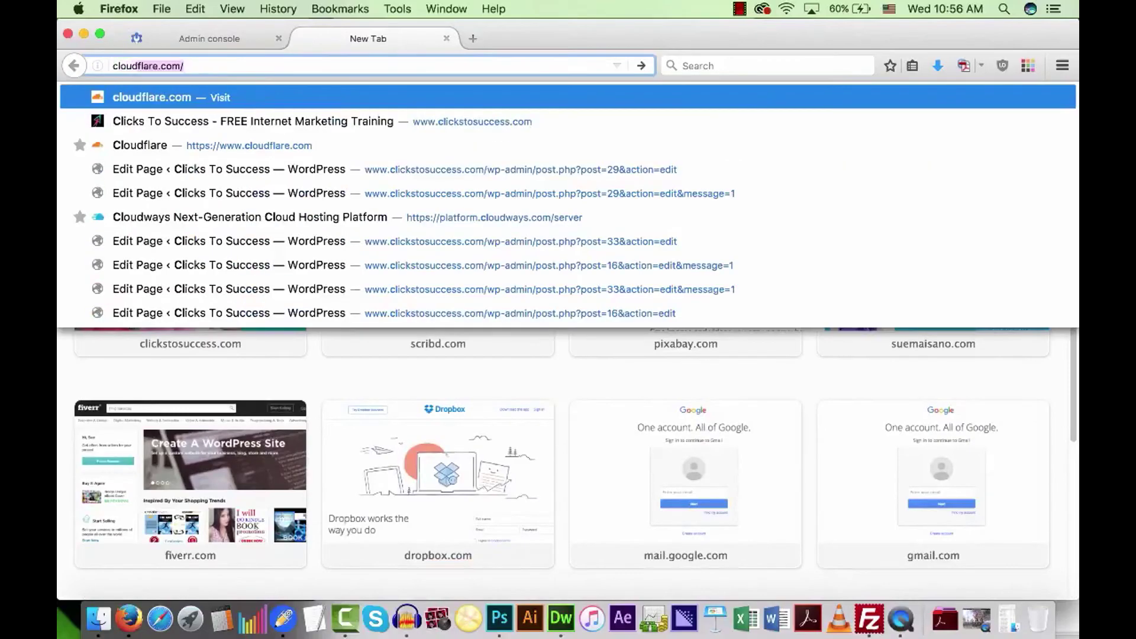
key("Return")
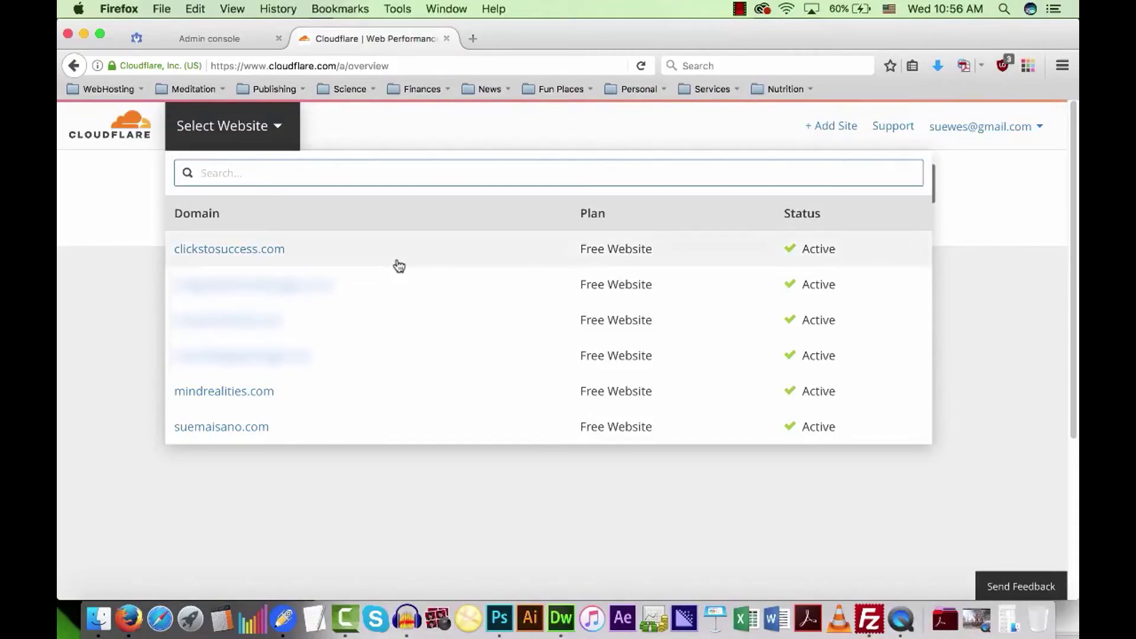
left_click(249, 392)
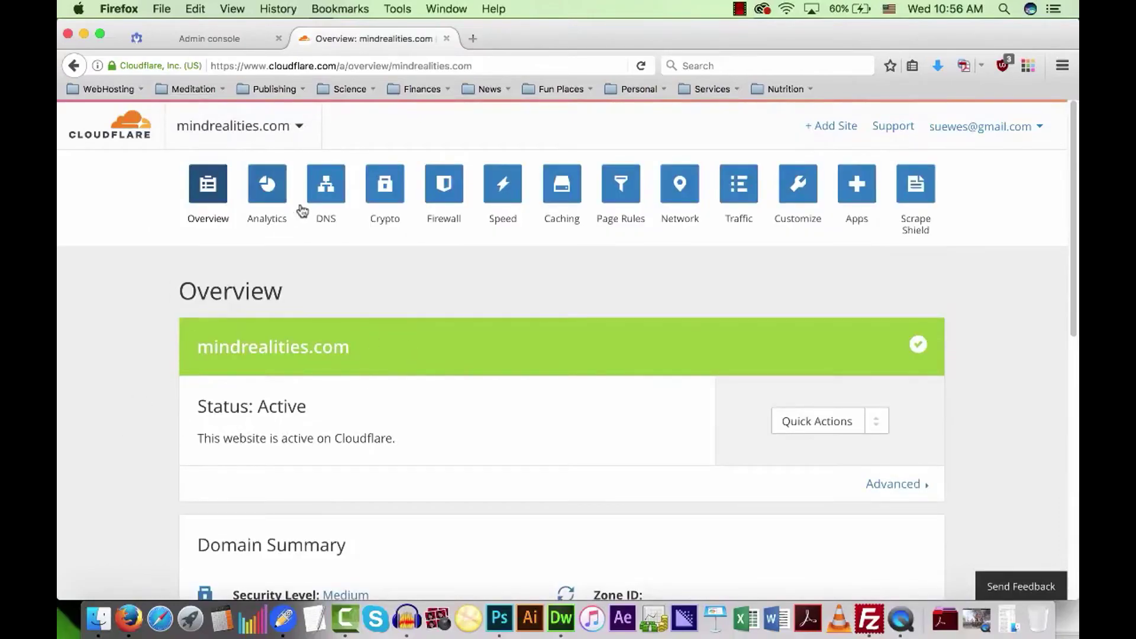
left_click(327, 197)
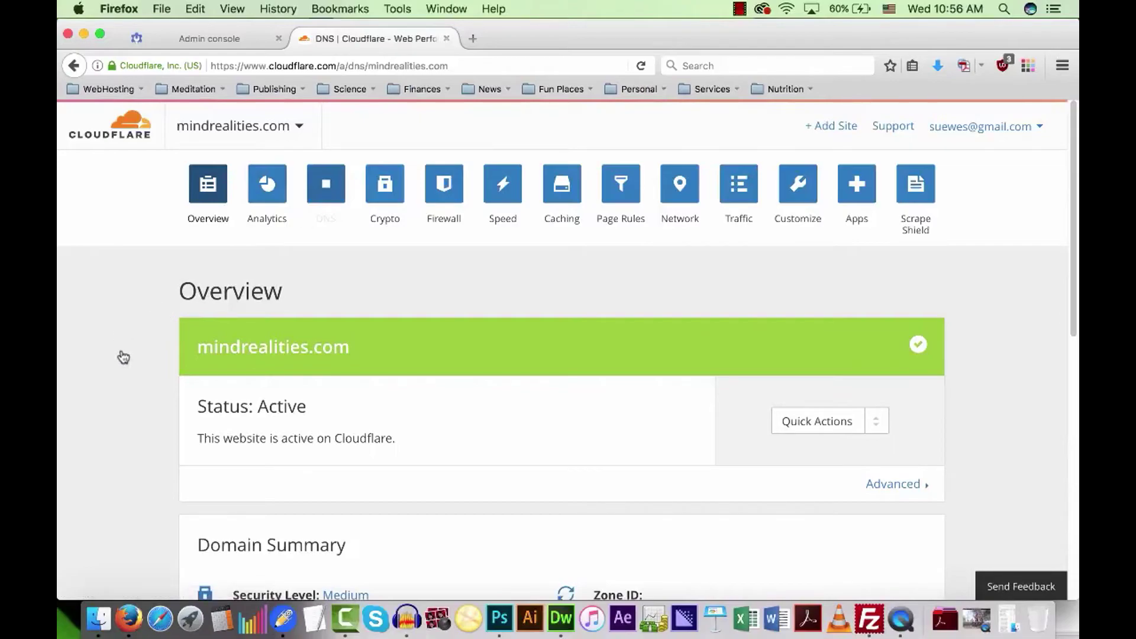
scroll(122, 364, "down", 5)
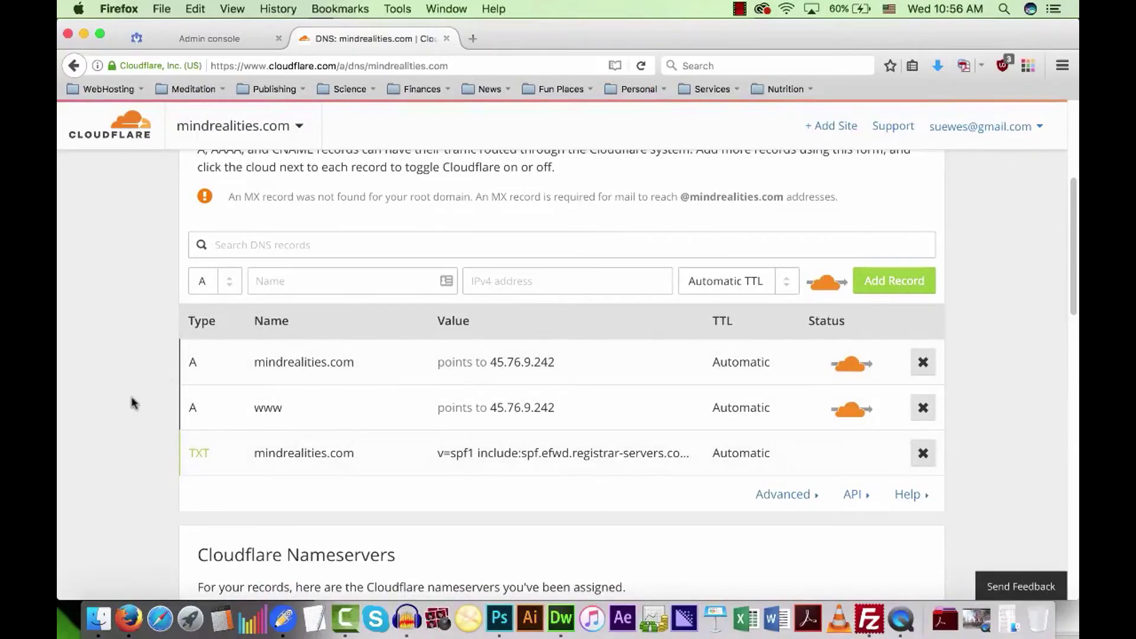
left_click(209, 39)
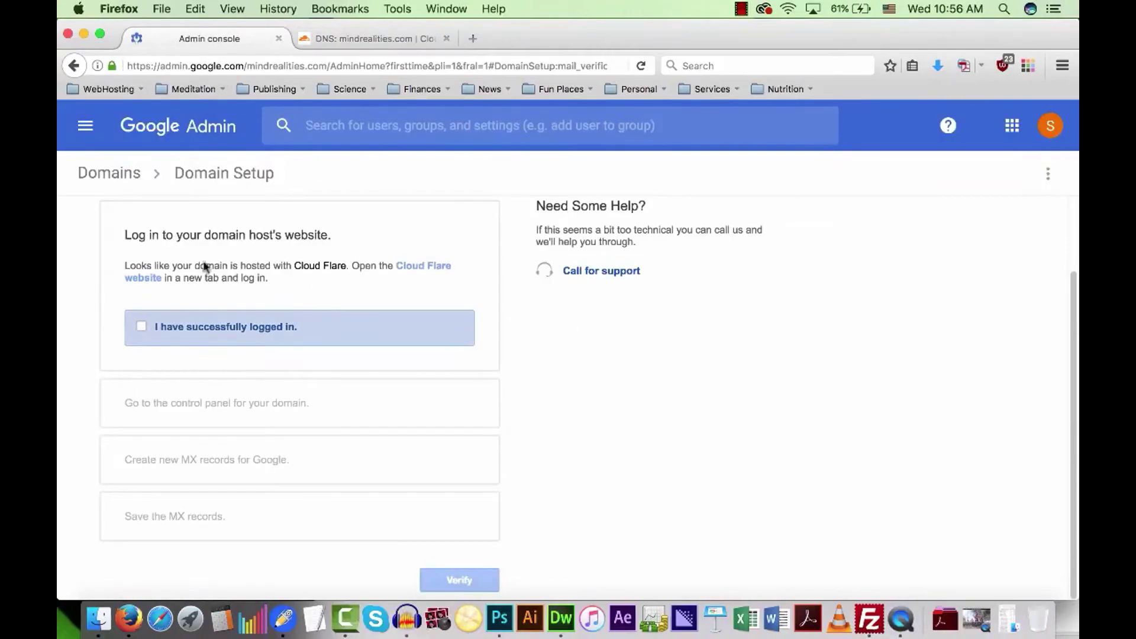
Mark the Cloudflare login and control-panel steps done to reveal Google's MX values.
left_click(177, 334)
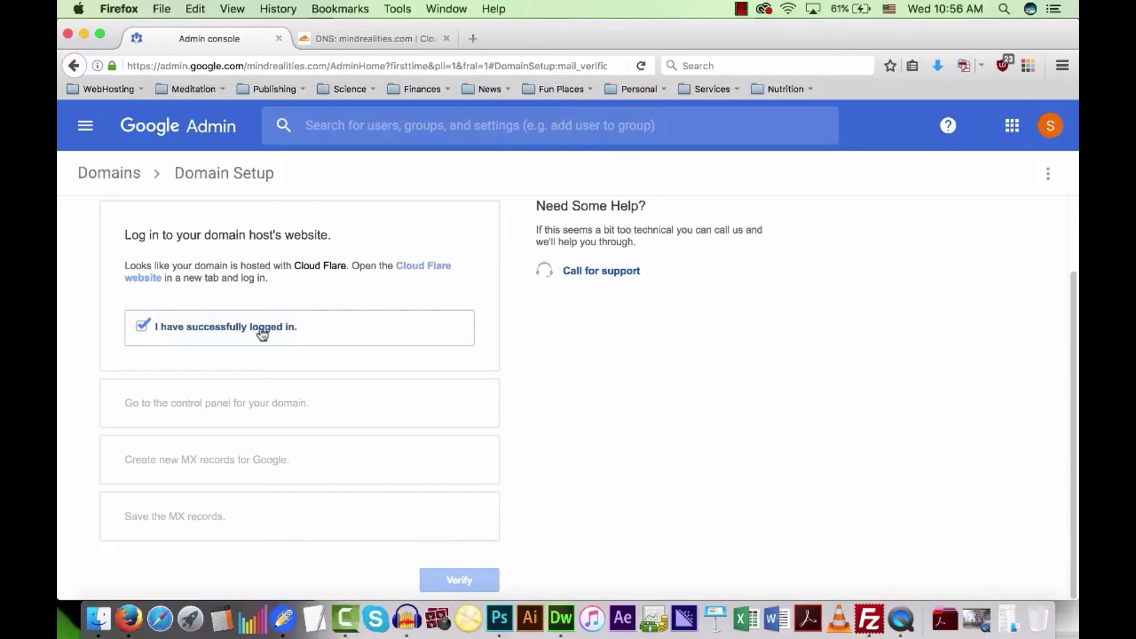
left_click(144, 329)
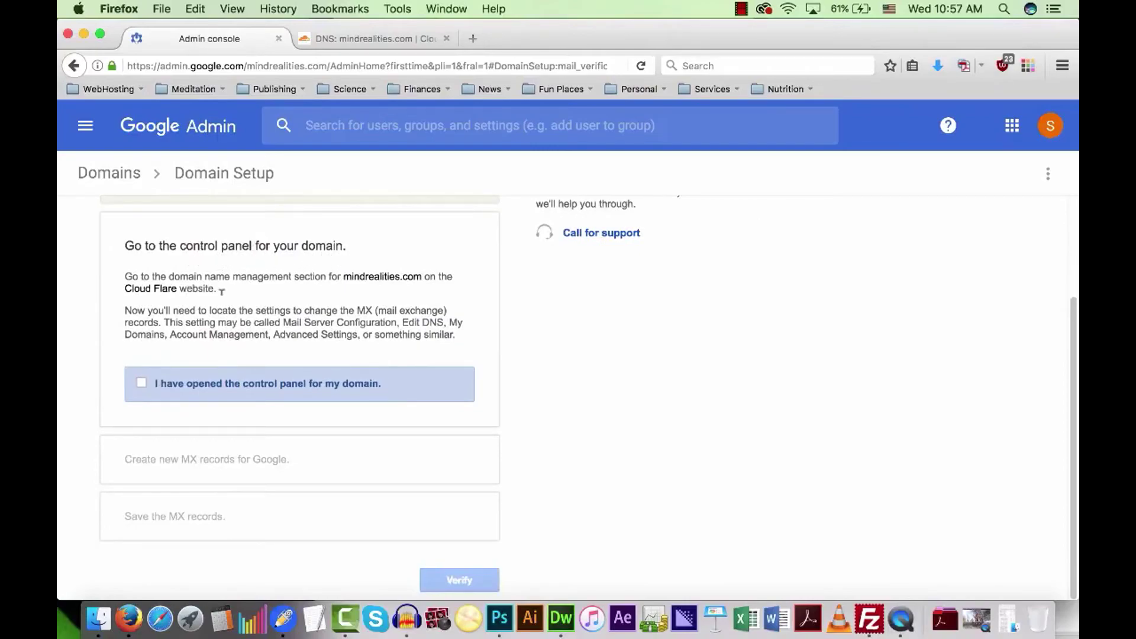
left_click(142, 385)
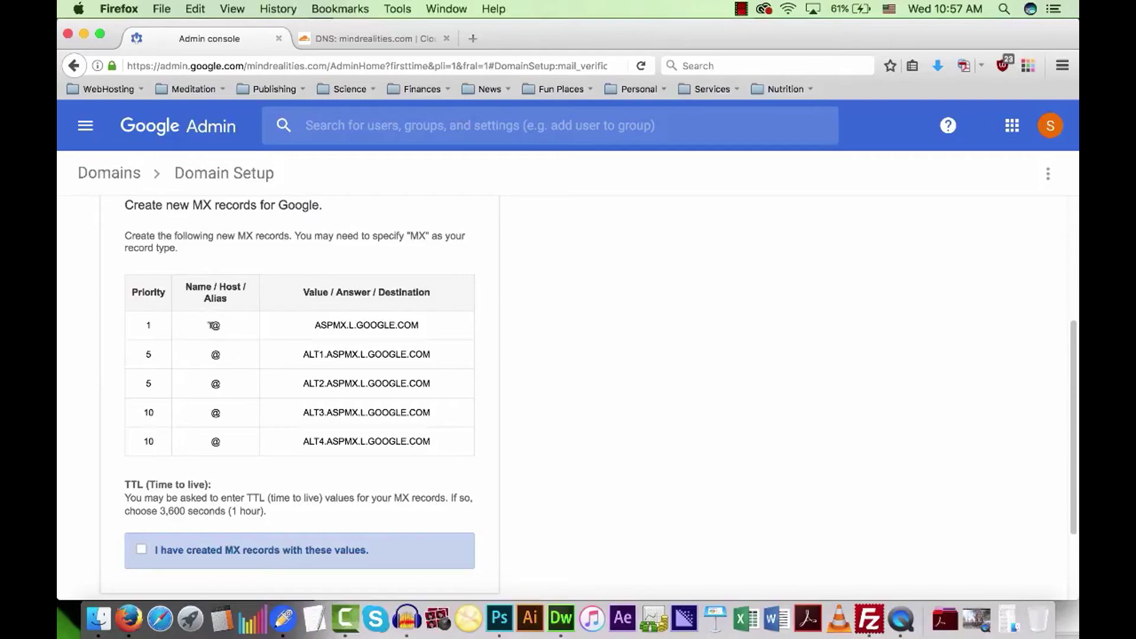
left_click_drag(316, 324, 419, 324)
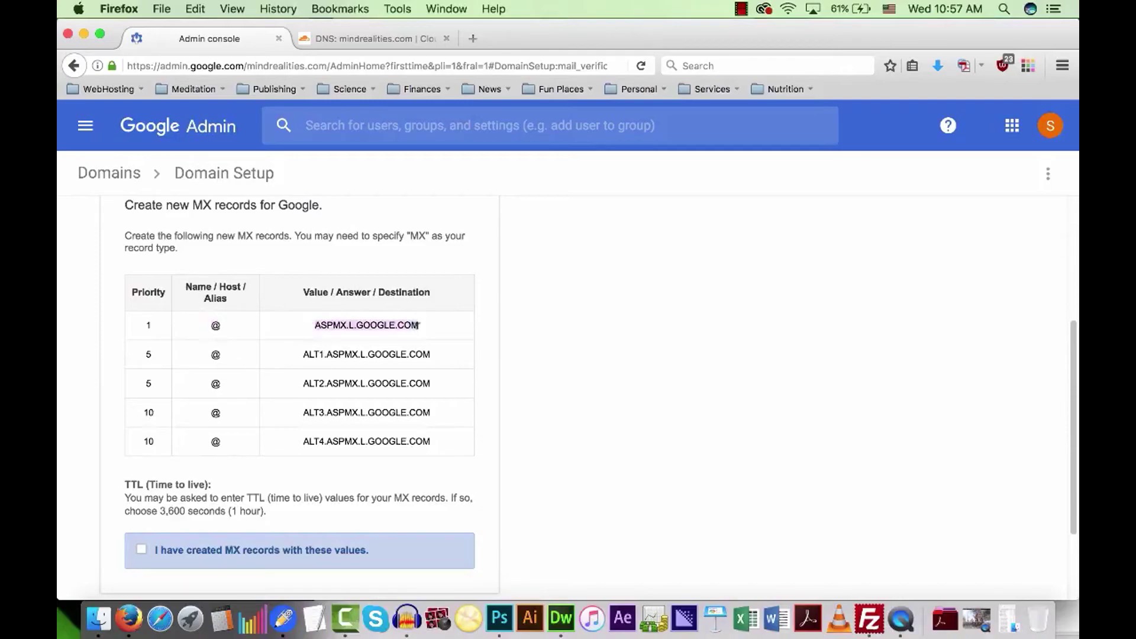
left_click(322, 328)
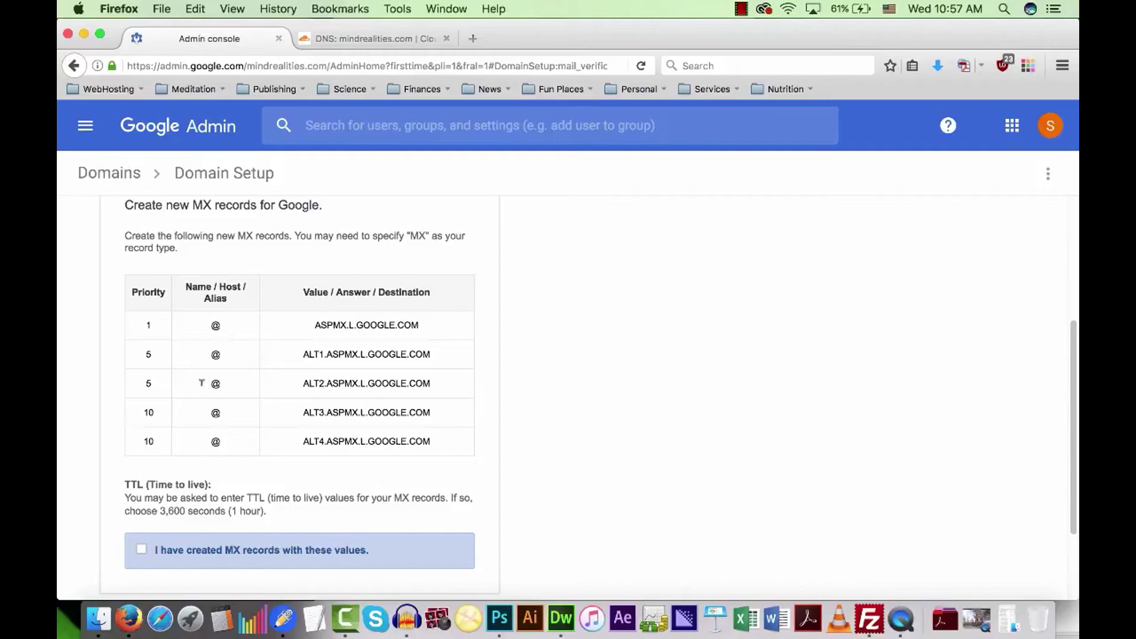
Start a new Cloudflare DNS record of type MX.
left_click(355, 38)
left_click(233, 280)
left_click(212, 367)
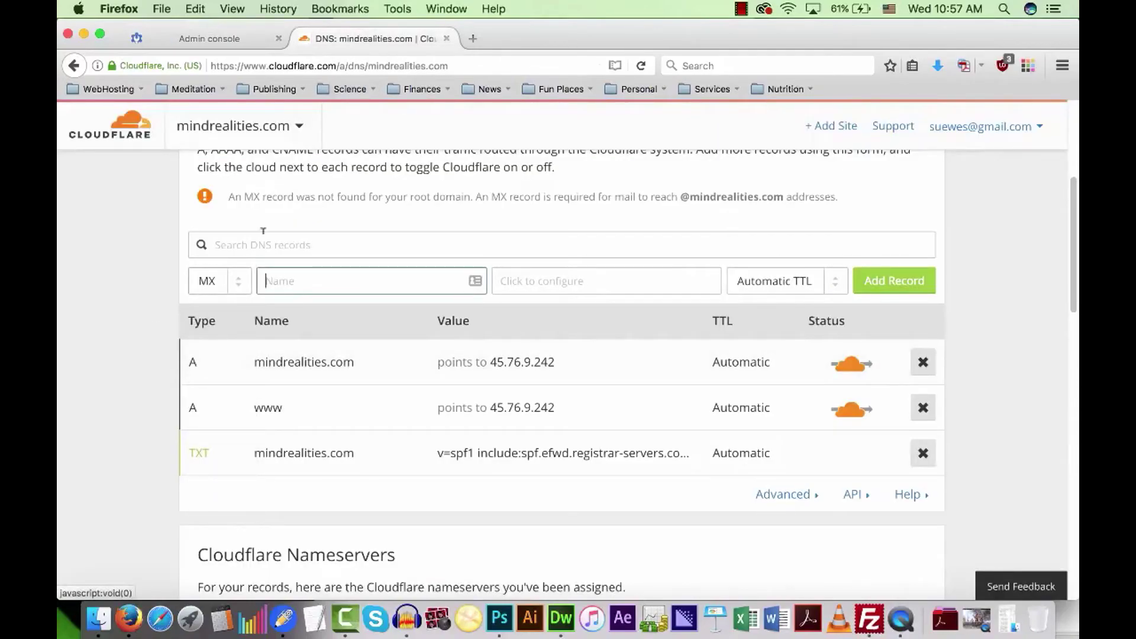
Enter @ as the record name and paste ASPMX.L.GOOGLE.COM as the mail server.
left_click(209, 39)
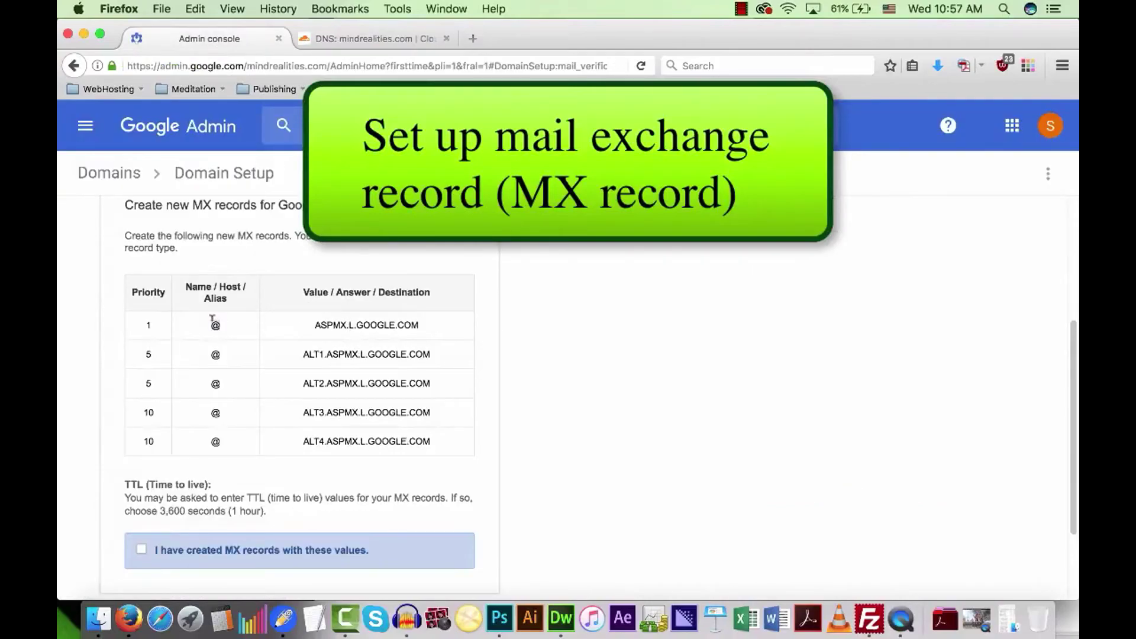
left_click(357, 39)
type("@")
key("Tab")
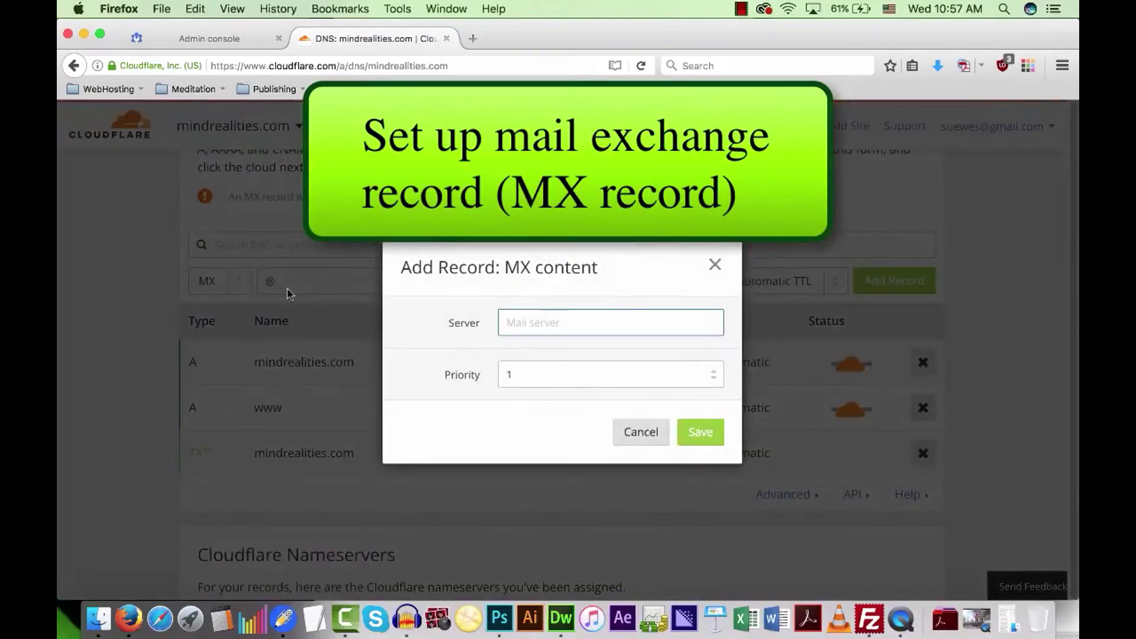
left_click(209, 39)
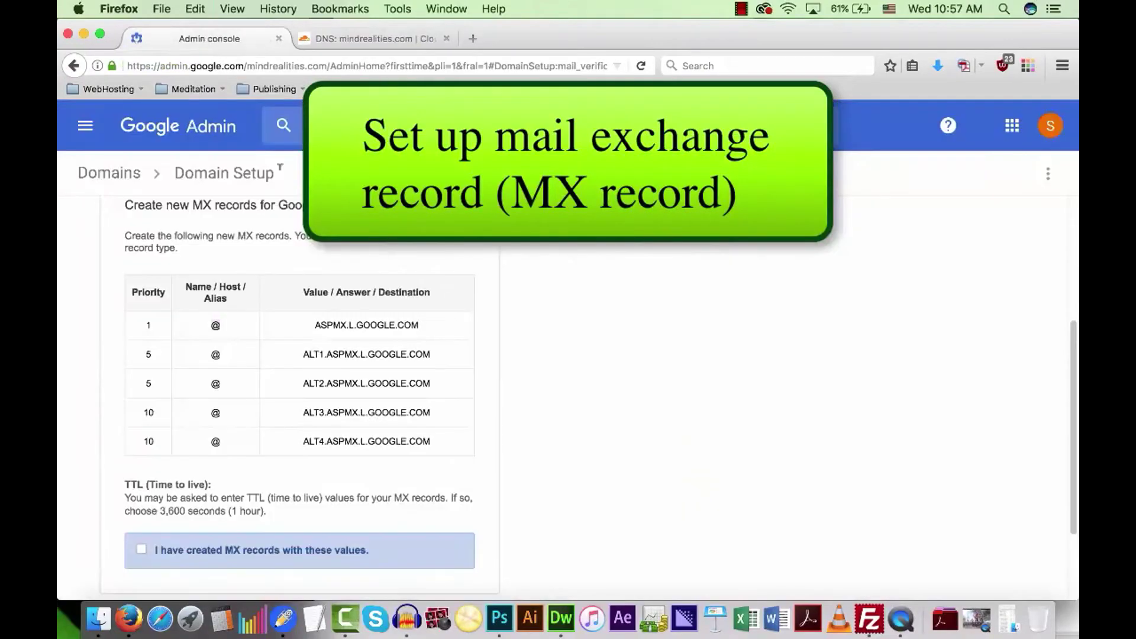
left_click_drag(316, 323, 415, 323)
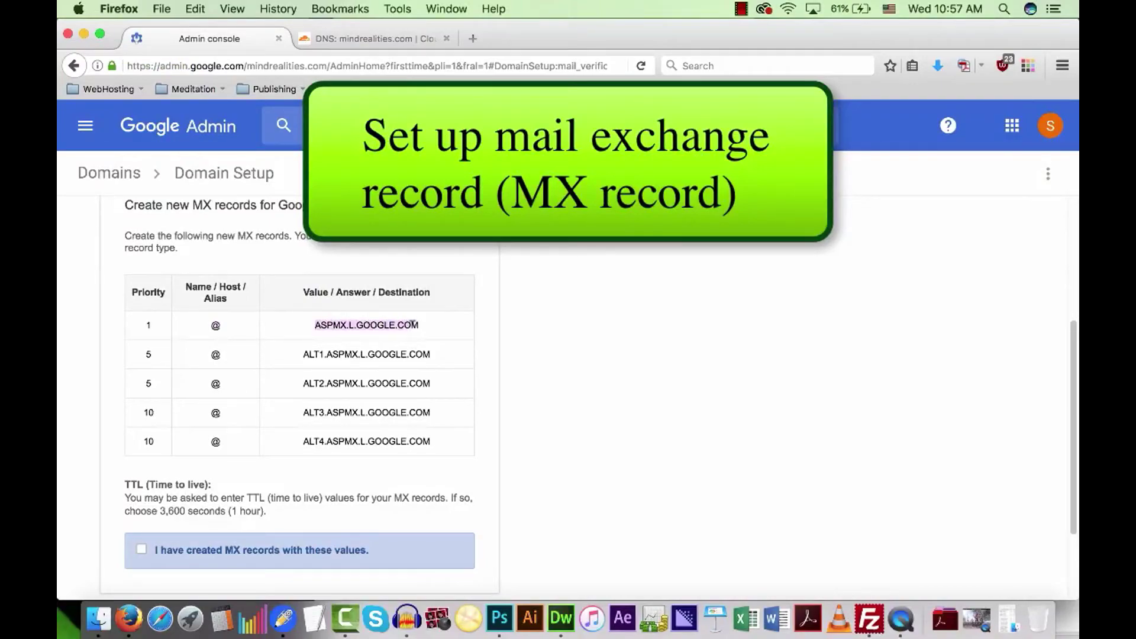
right_click(336, 322)
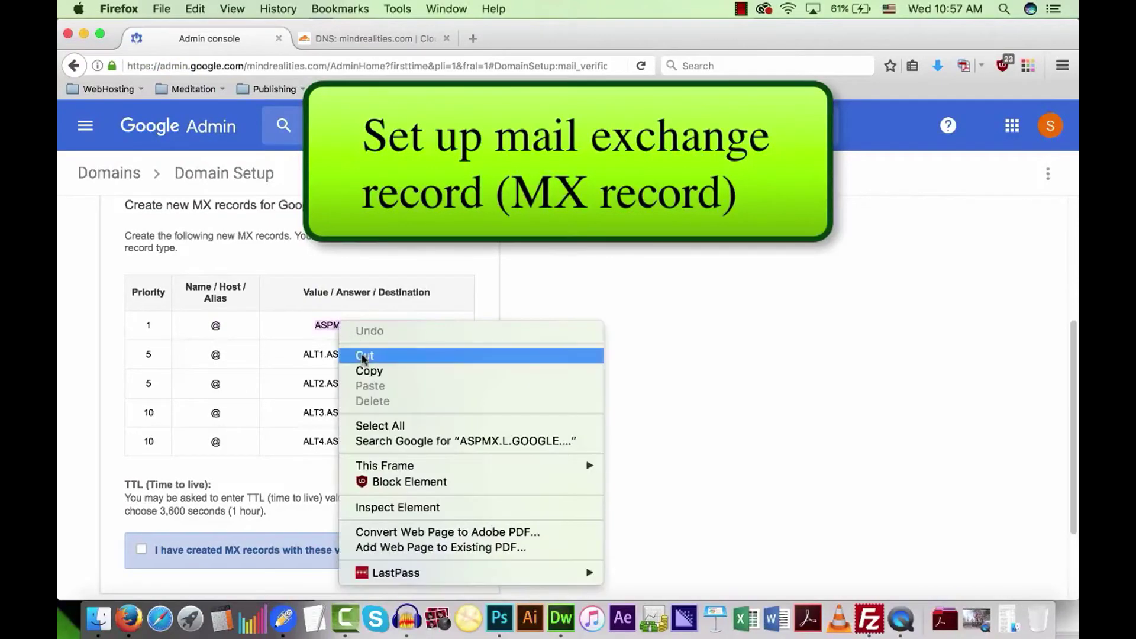
left_click(364, 371)
left_click(393, 39)
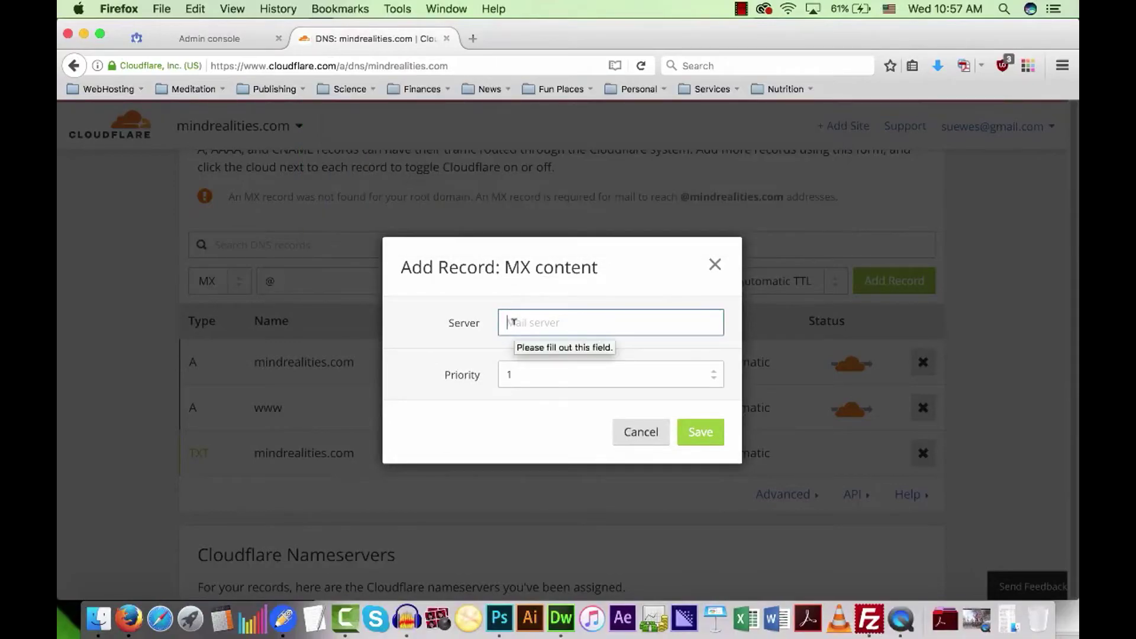
right_click(514, 322)
left_click(536, 385)
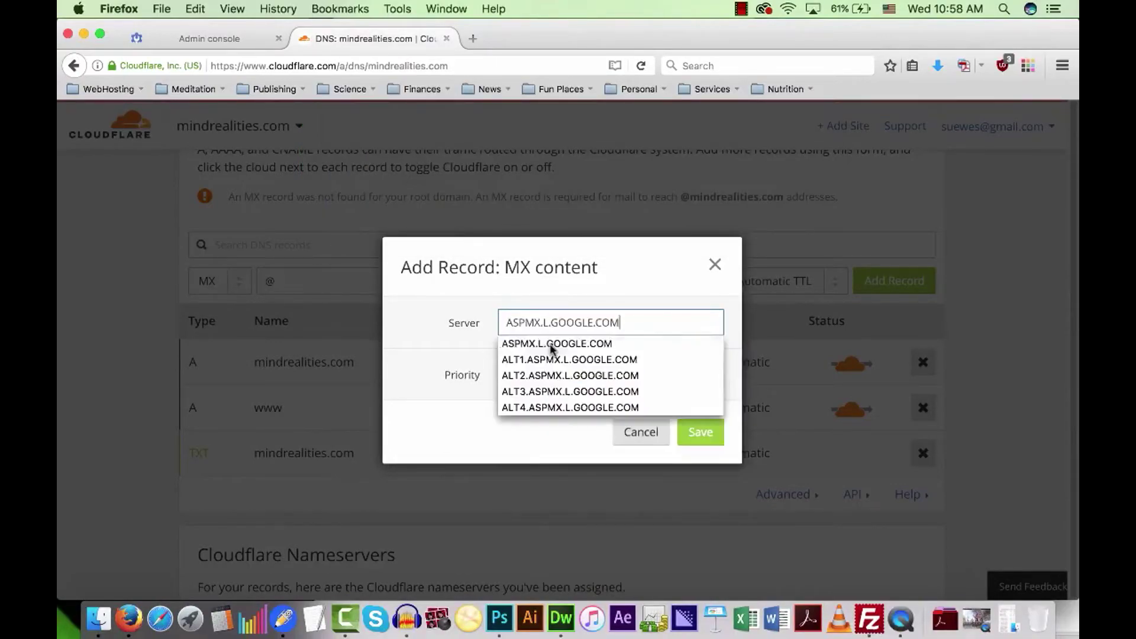
left_click(462, 347)
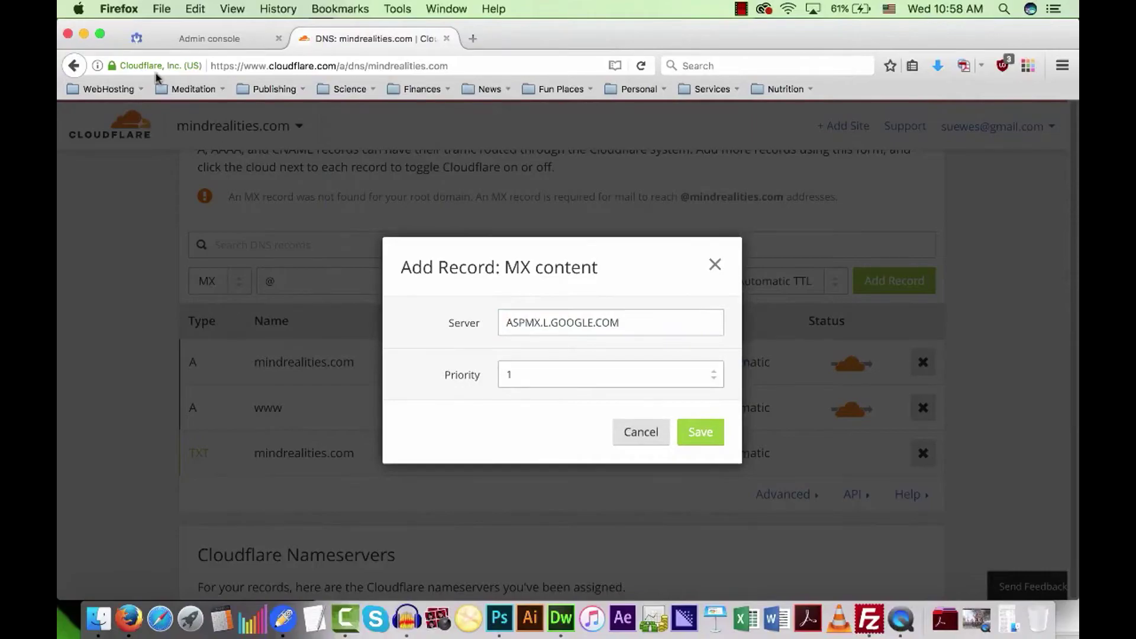
Save the server at priority 1 and add the MX record to the DNS list.
left_click(201, 39)
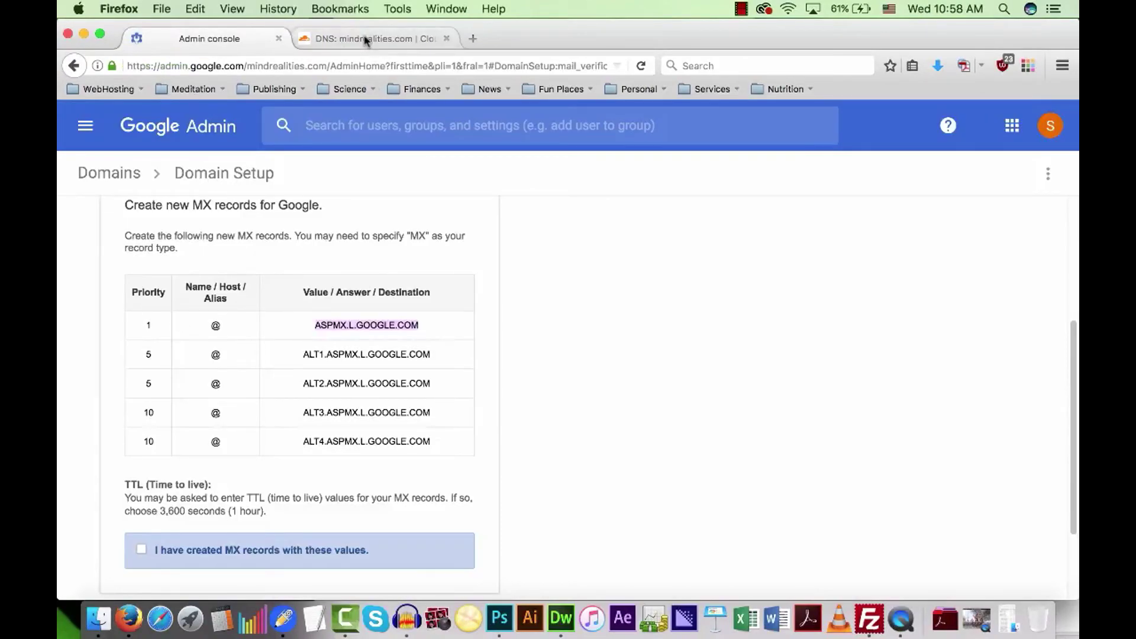
left_click(378, 39)
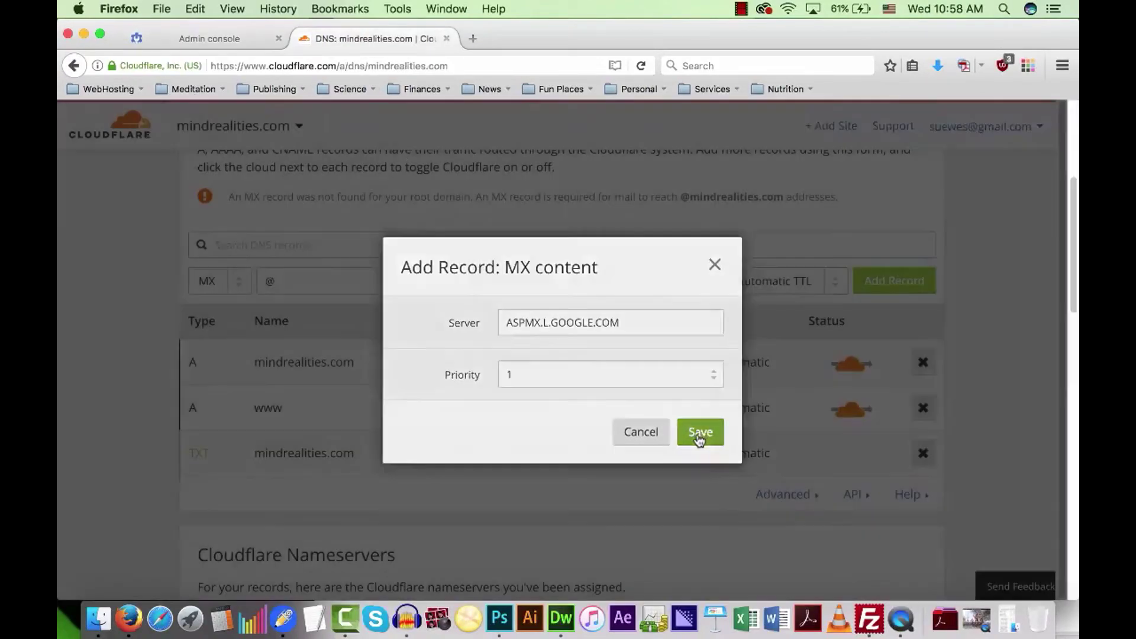
left_click(699, 434)
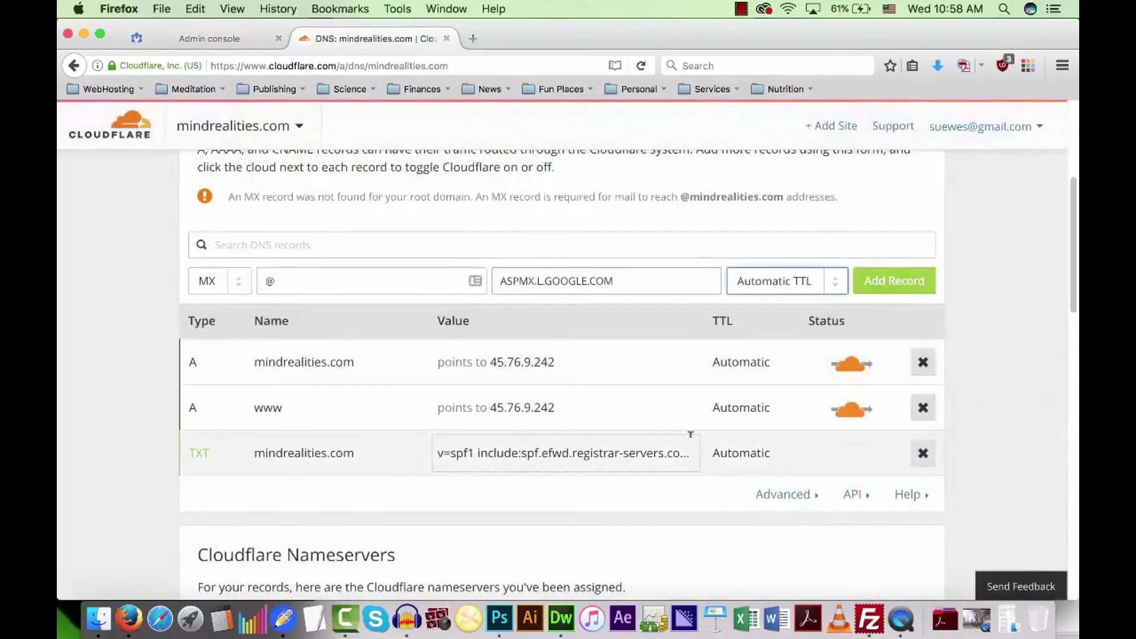
left_click(901, 288)
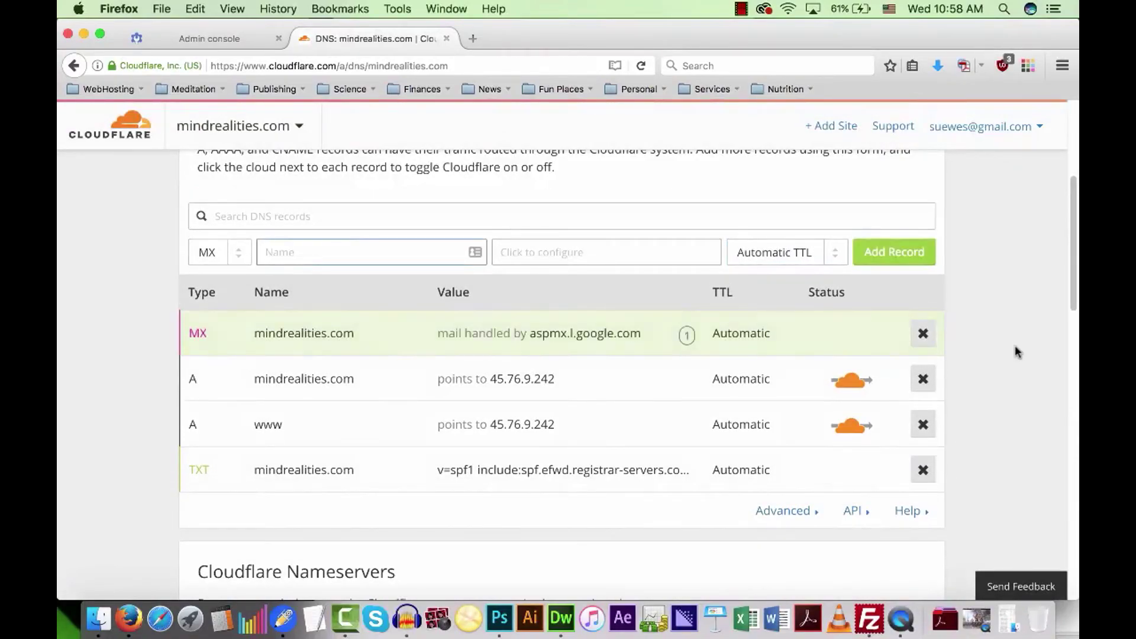
scroll(1015, 350, "down", 1)
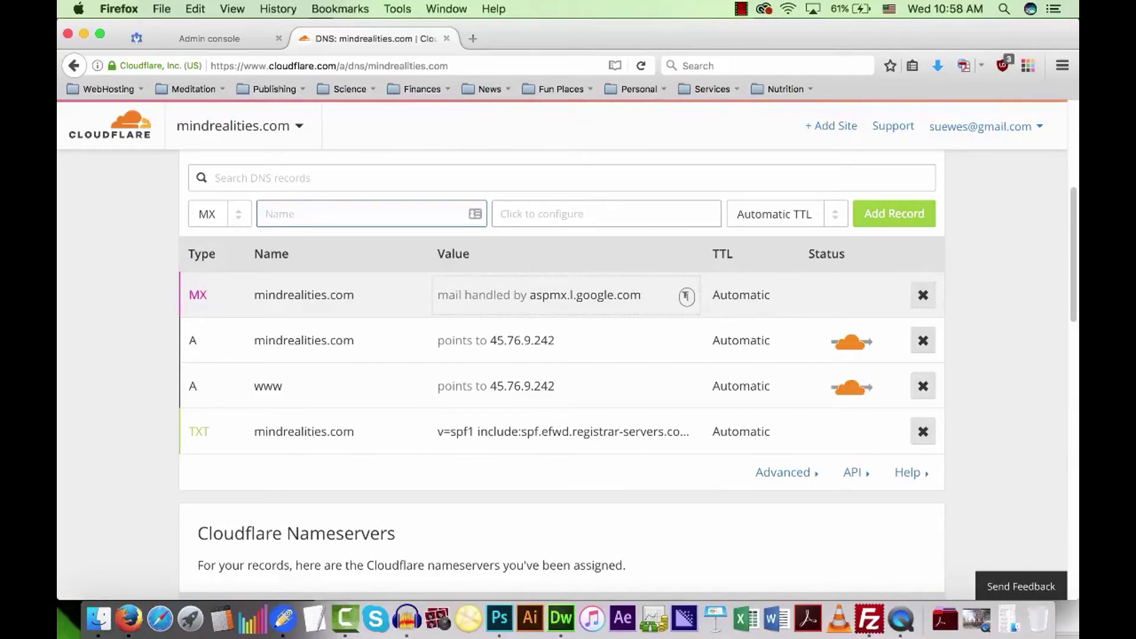
mouse_move(687, 294)
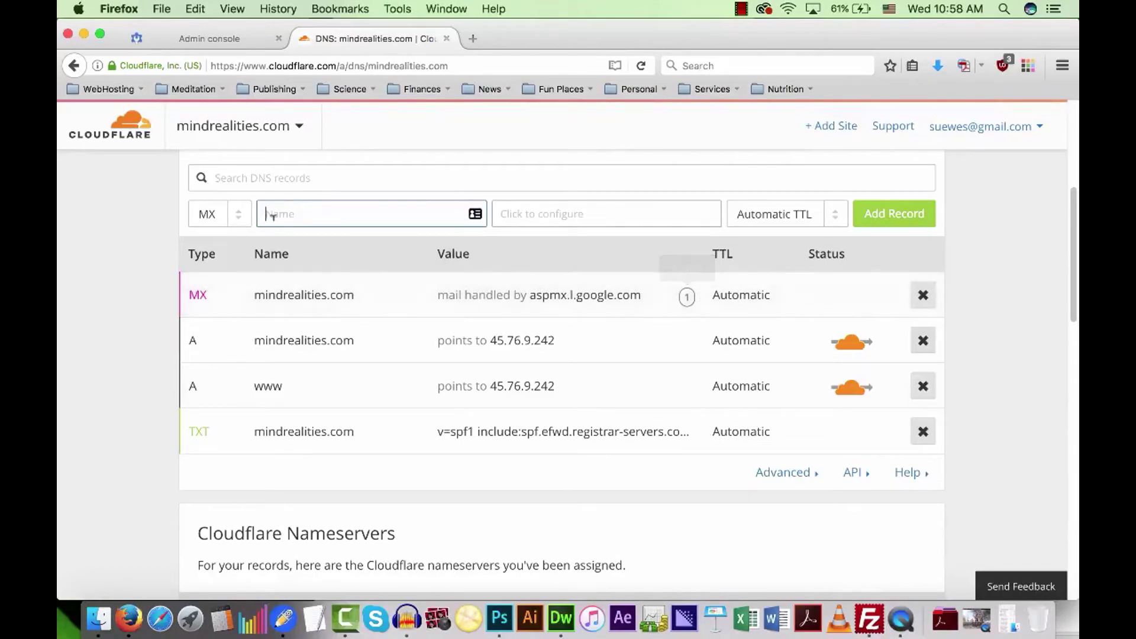
Copy the ALT1.ASPMX.L.GOOGLE.COM address from Google's MX table.
left_click(198, 39)
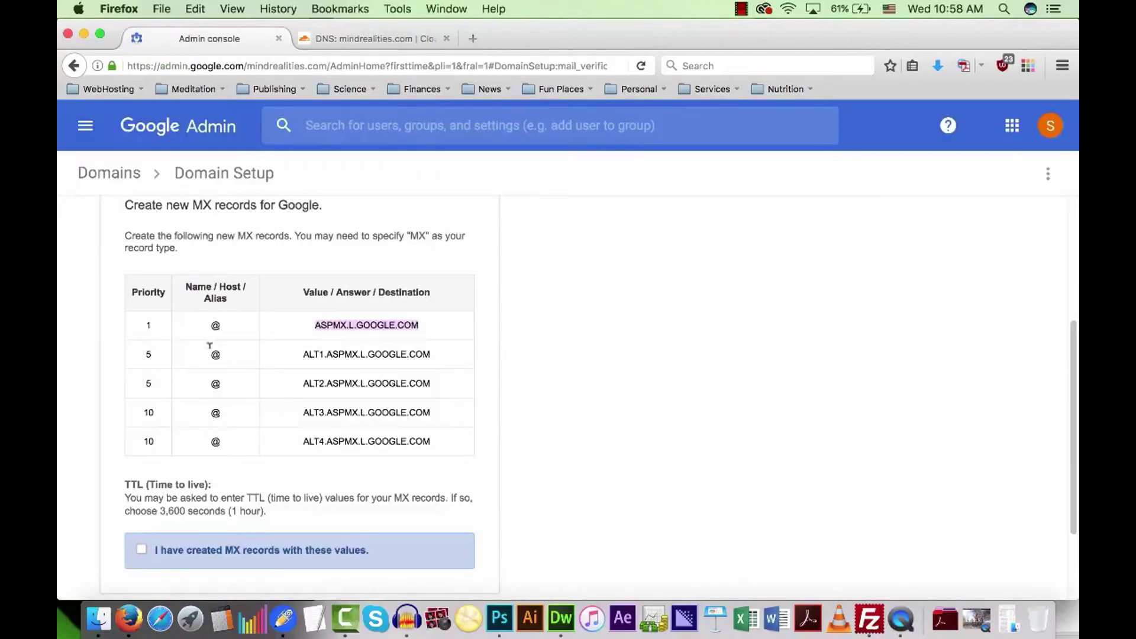
scroll(208, 345, "down", 2)
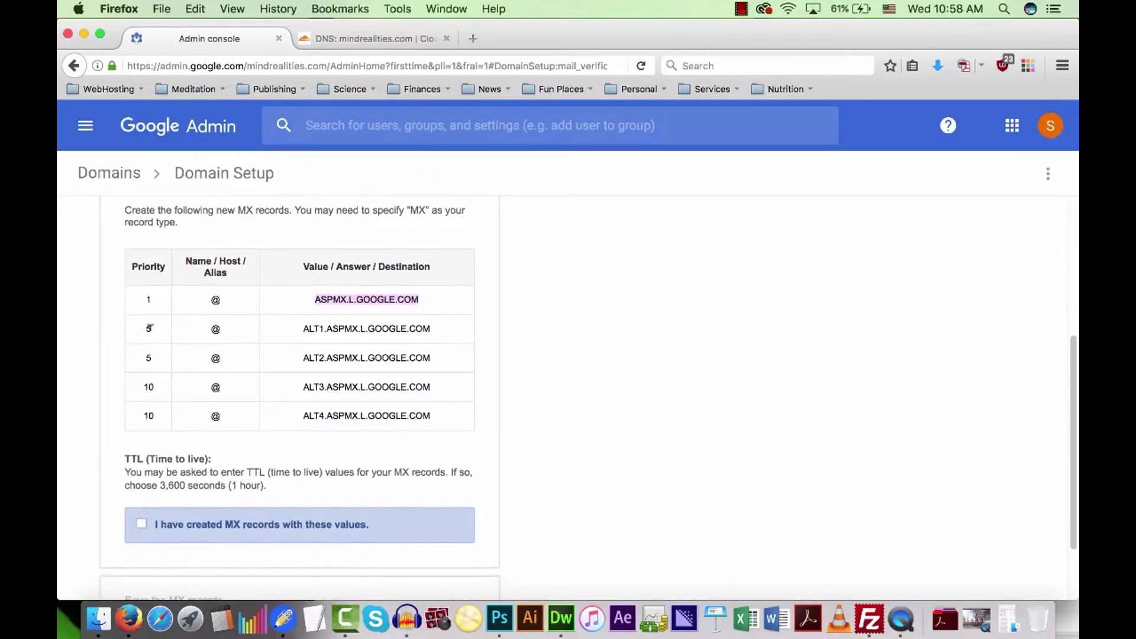
left_click_drag(300, 327, 430, 325)
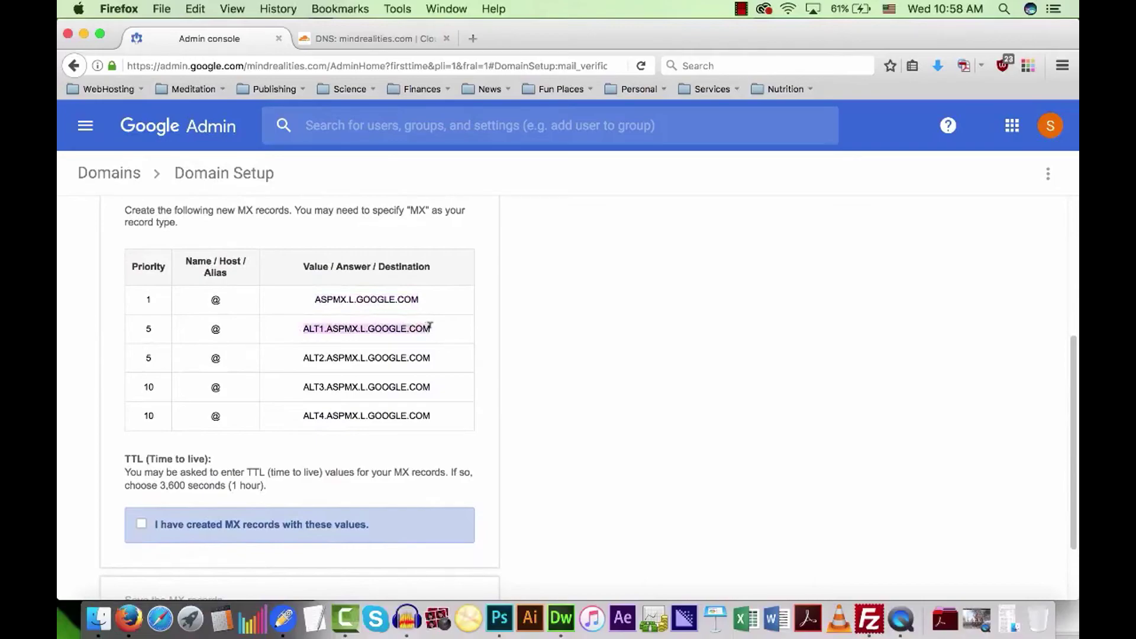
left_click_drag(315, 297, 423, 295)
triple_click(322, 327)
right_click(332, 323)
left_click(349, 373)
Add an @ MX record pointing to ALT1.ASPMX.L.GOOGLE.COM with priority 5.
left_click(350, 40)
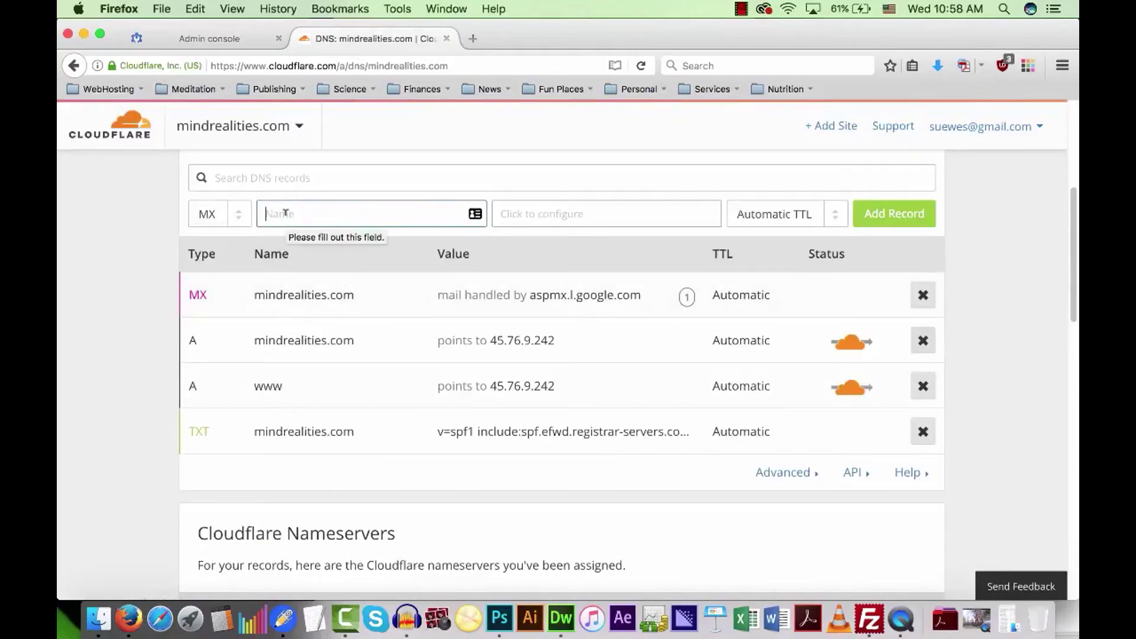
type("@")
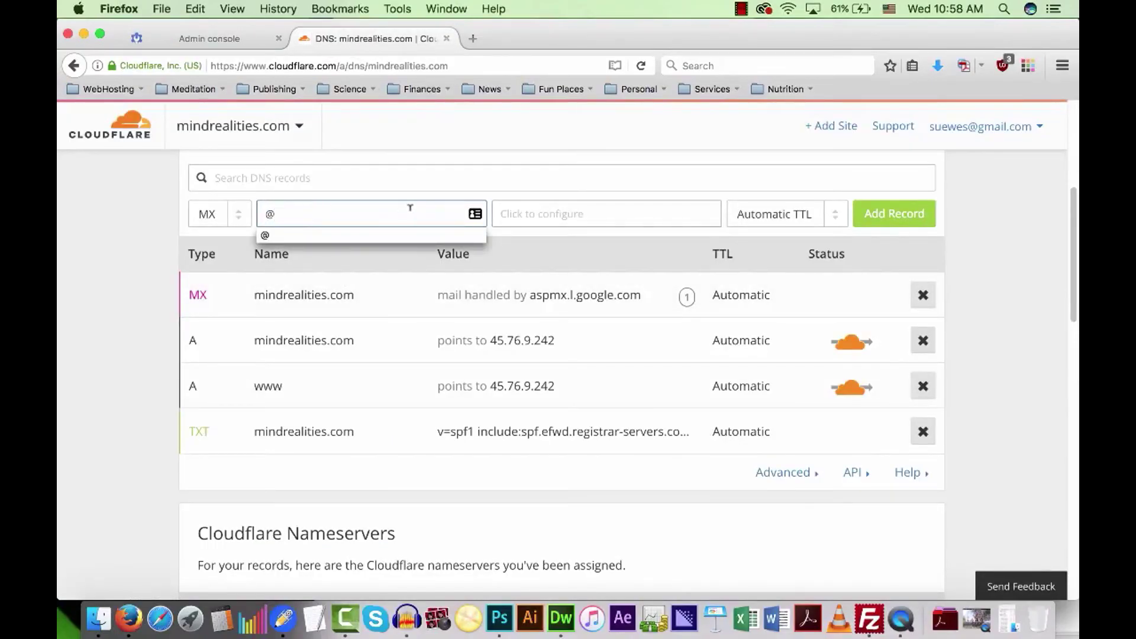
left_click(506, 213)
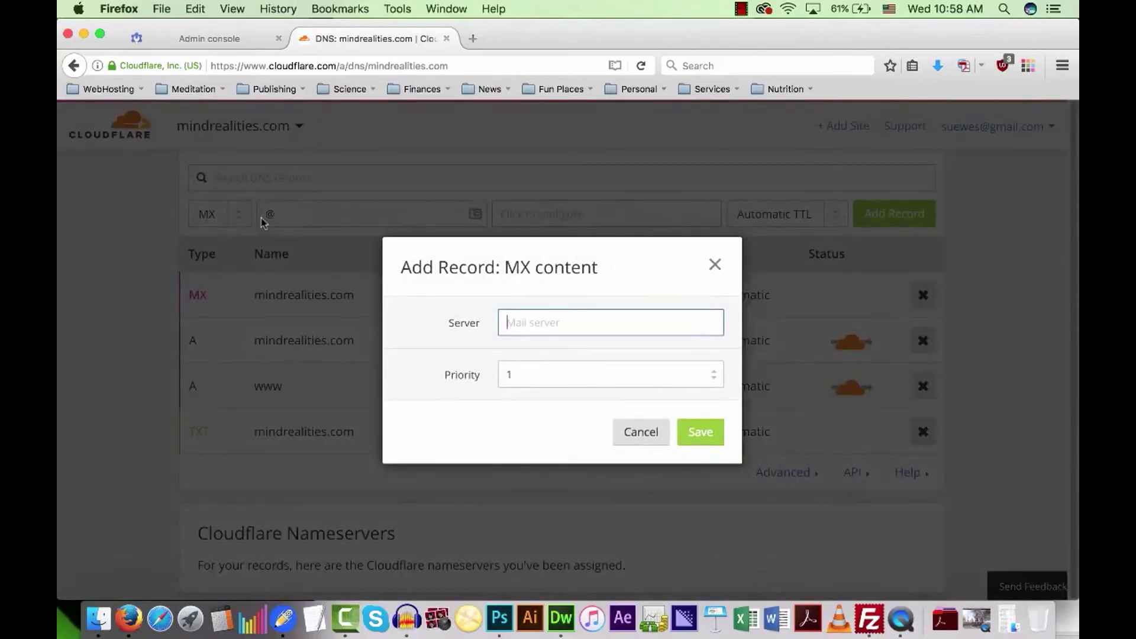
right_click(524, 320)
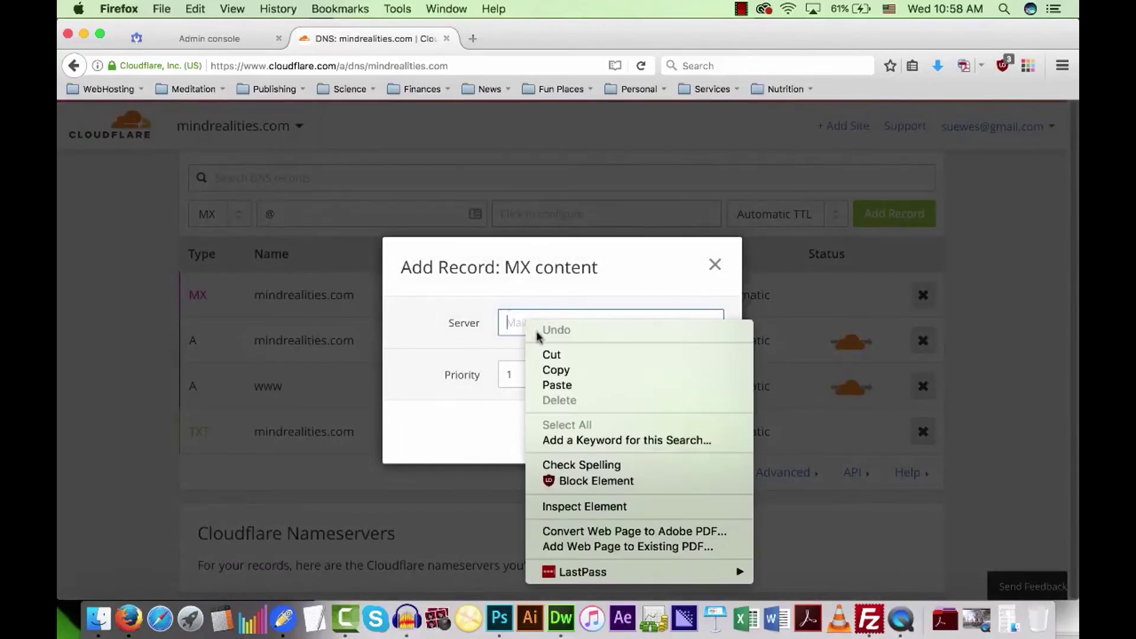
left_click(553, 381)
key("Tab")
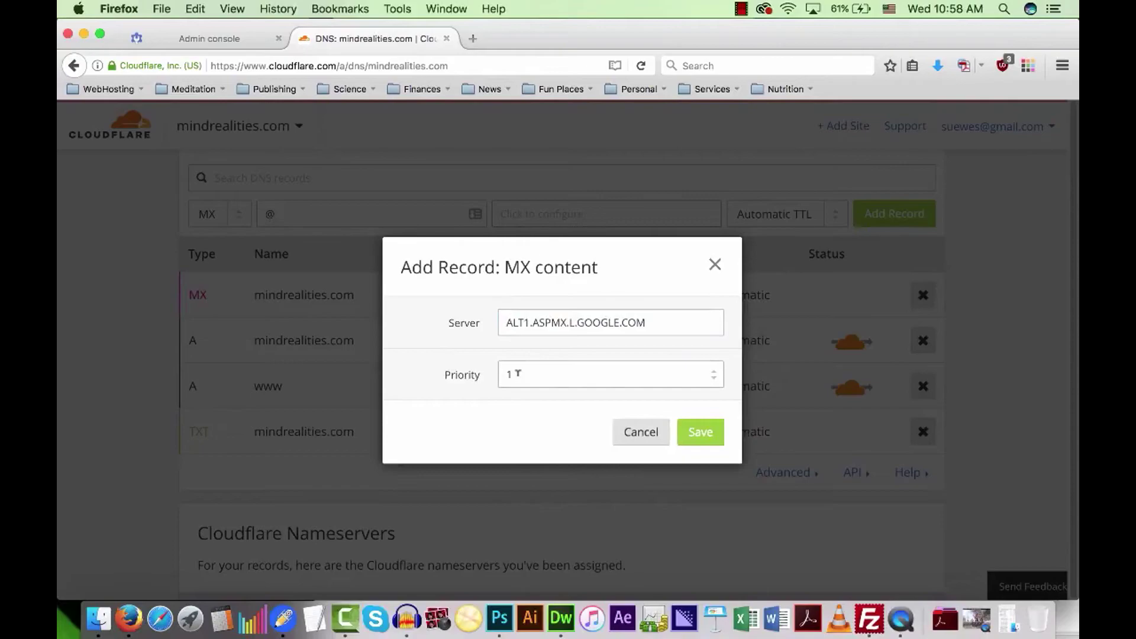
left_click(199, 38)
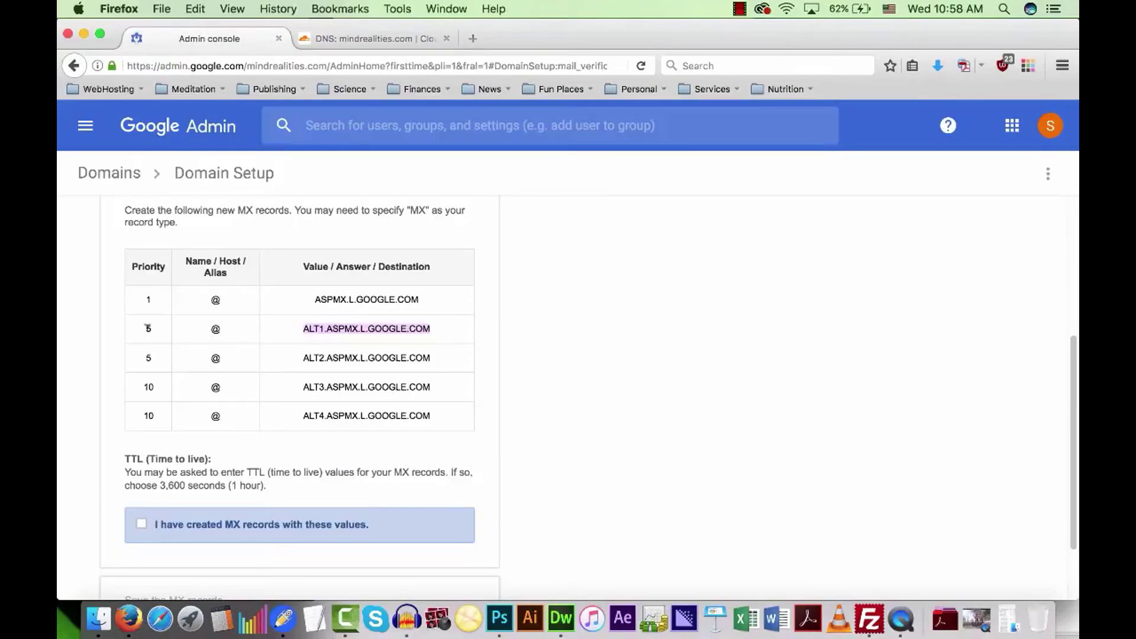
left_click(361, 38)
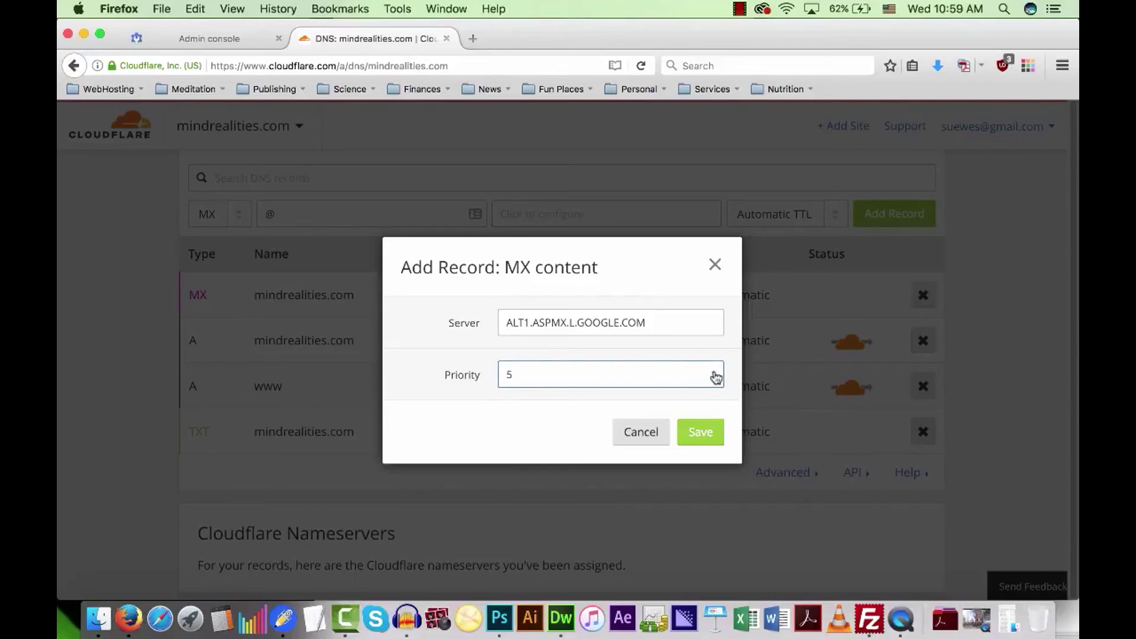
left_click(700, 432)
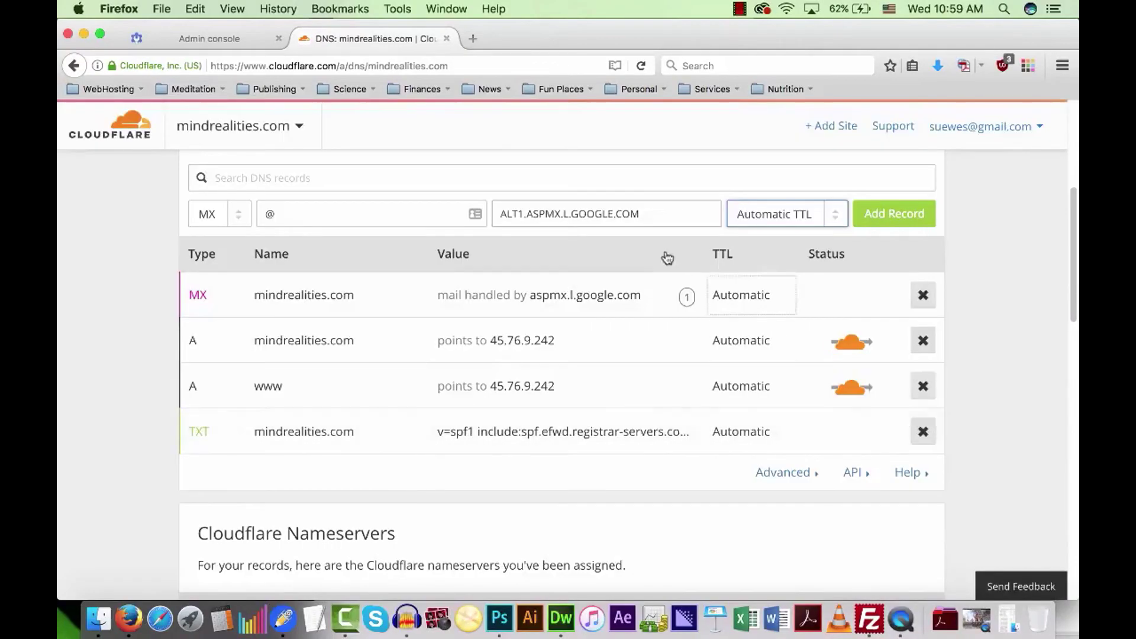
left_click(894, 214)
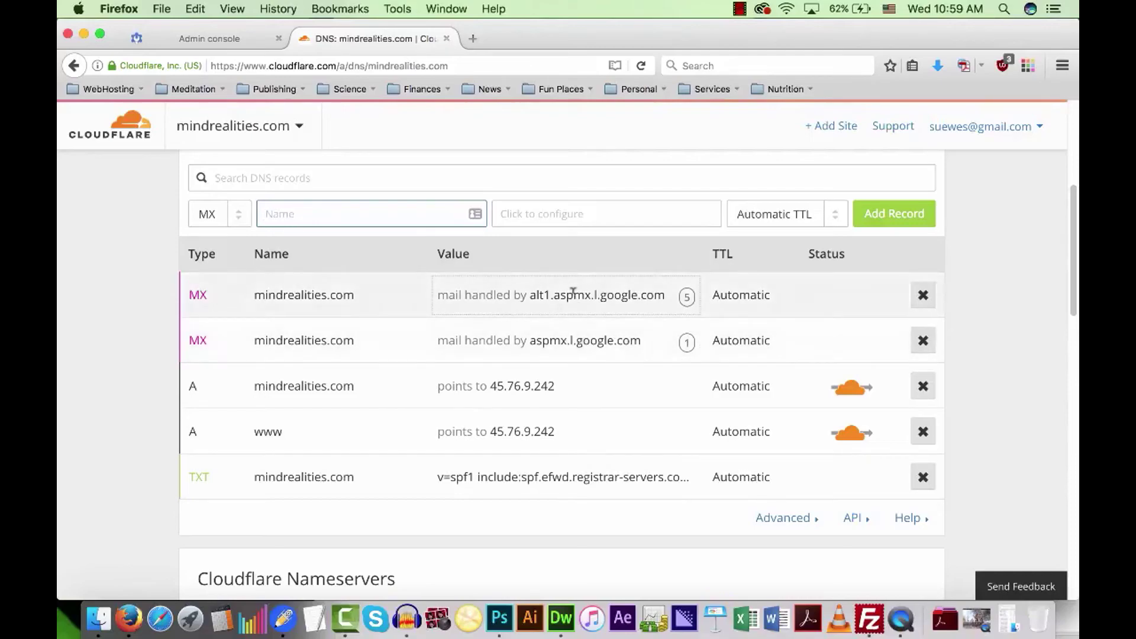
Add an @ MX record for ALT2.ASPMX.L.GOOGLE.COM, also at priority 5.
left_click(210, 38)
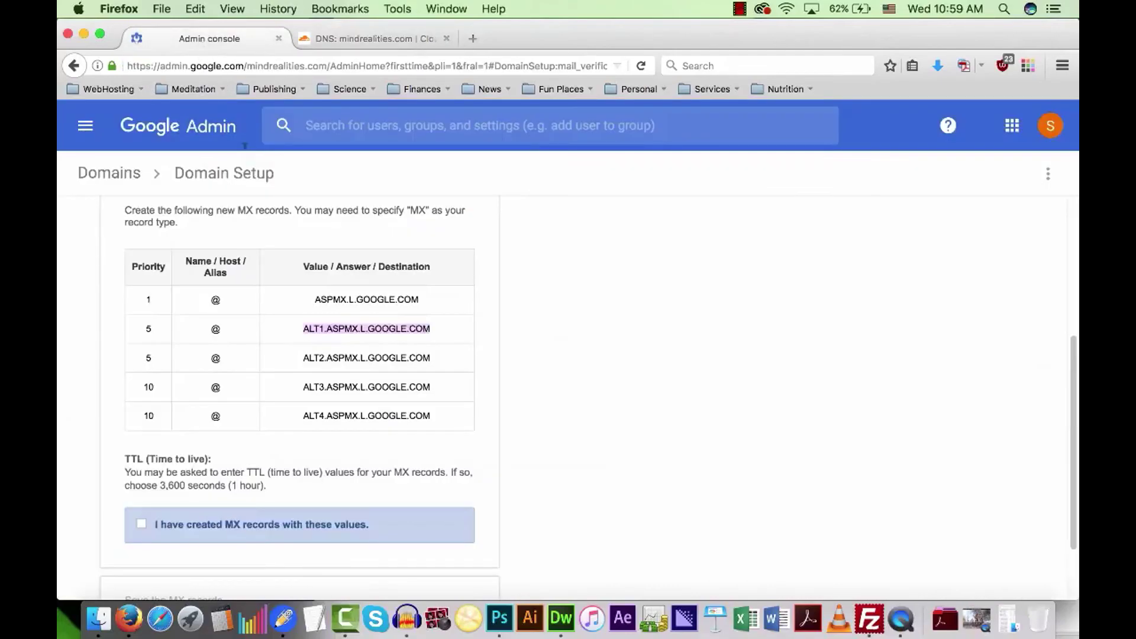
left_click_drag(303, 354, 426, 354)
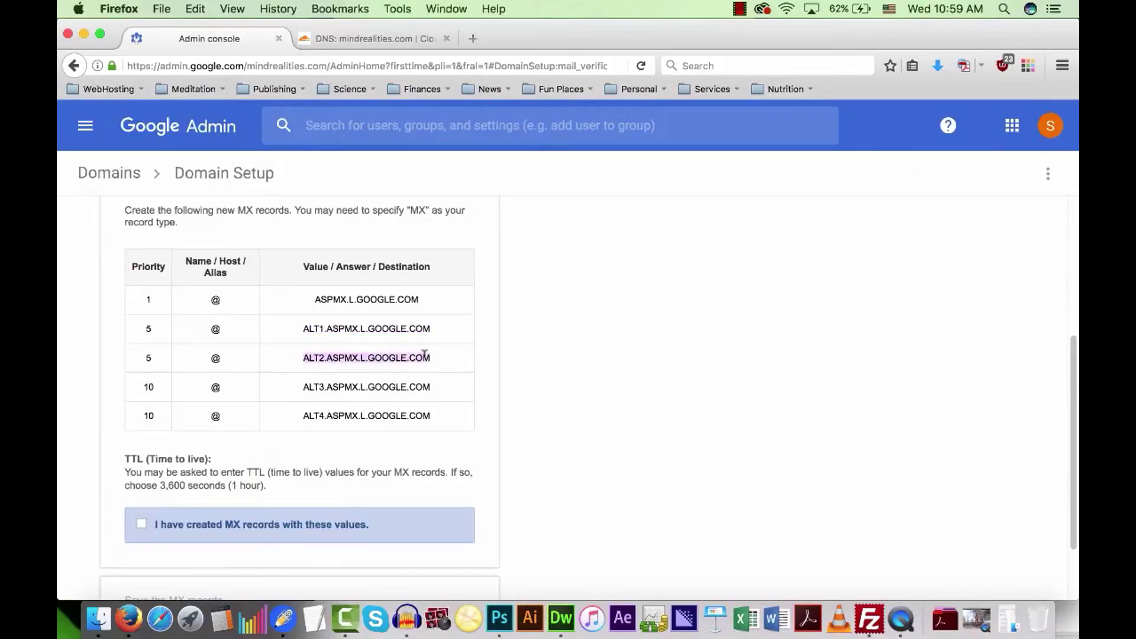
right_click(409, 354)
left_click(431, 385)
left_click(351, 41)
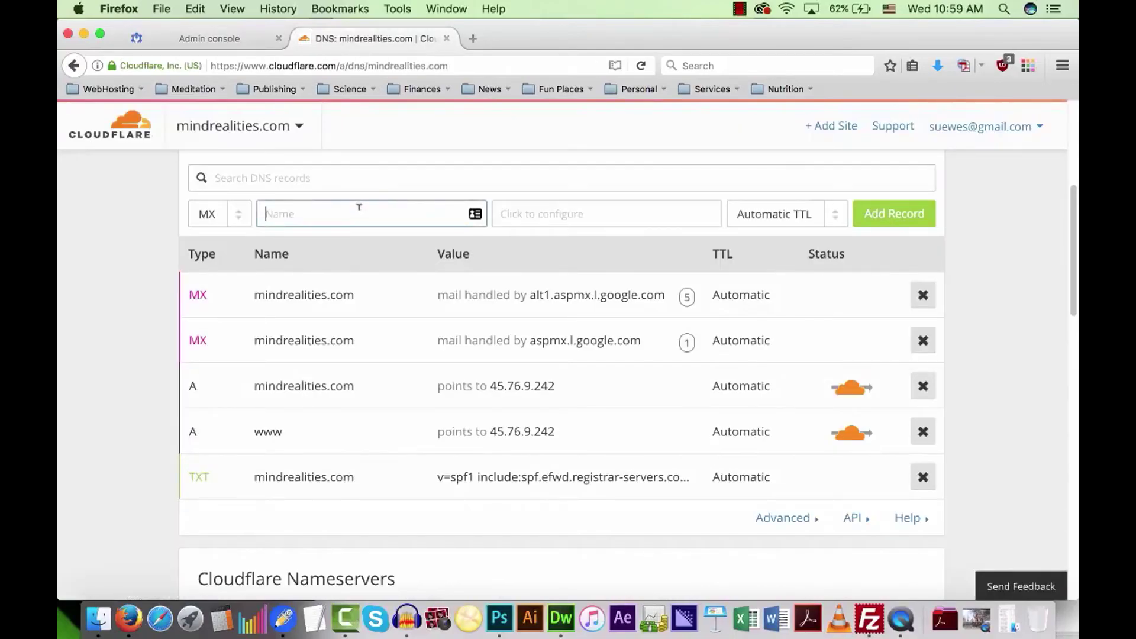
type("@")
left_click(549, 216)
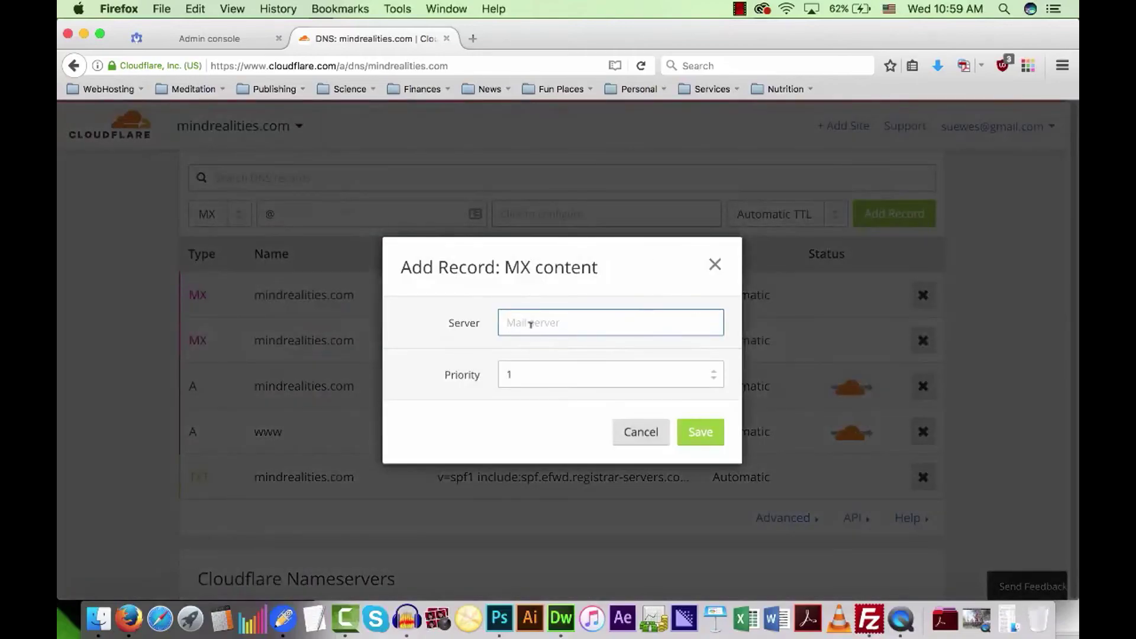
key("super+v")
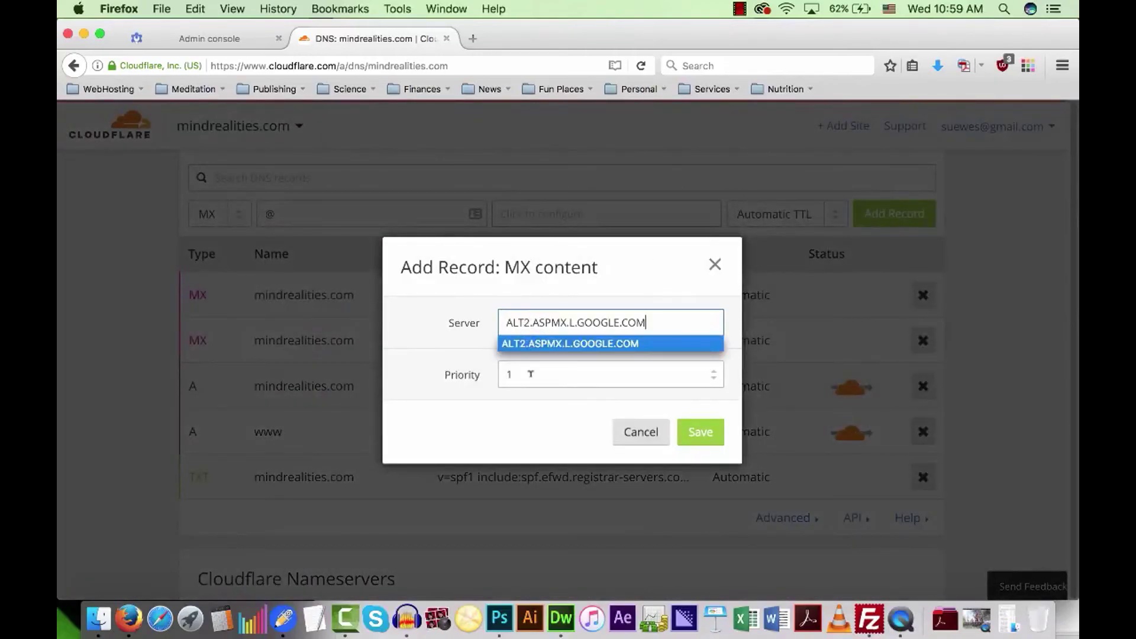
left_click(531, 374)
left_click(716, 372)
left_click(701, 431)
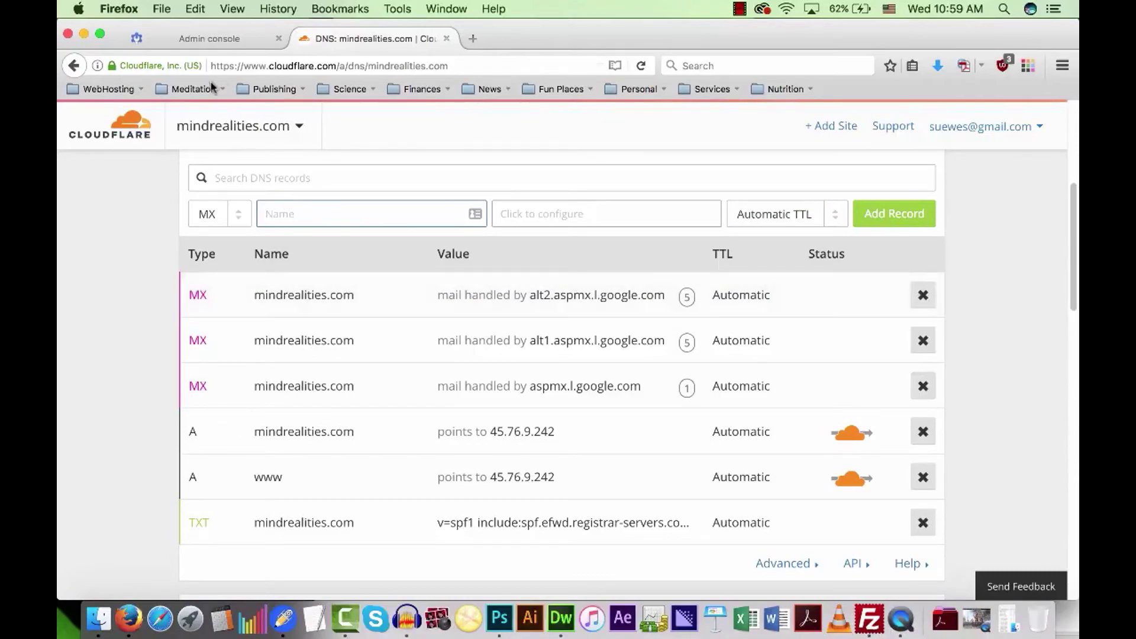
left_click(193, 39)
Add an @ MX record for ALT3.ASPMX.L.GOOGLE.COM with priority 10.
left_click_drag(307, 387, 424, 384)
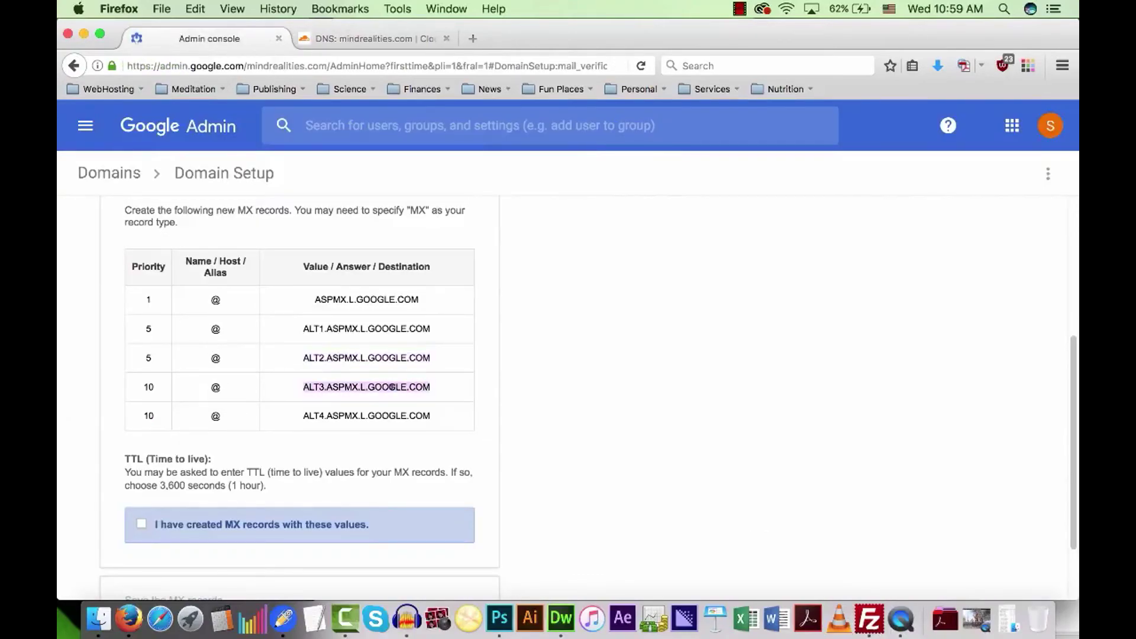
right_click(389, 384)
left_click(418, 385)
left_click(377, 36)
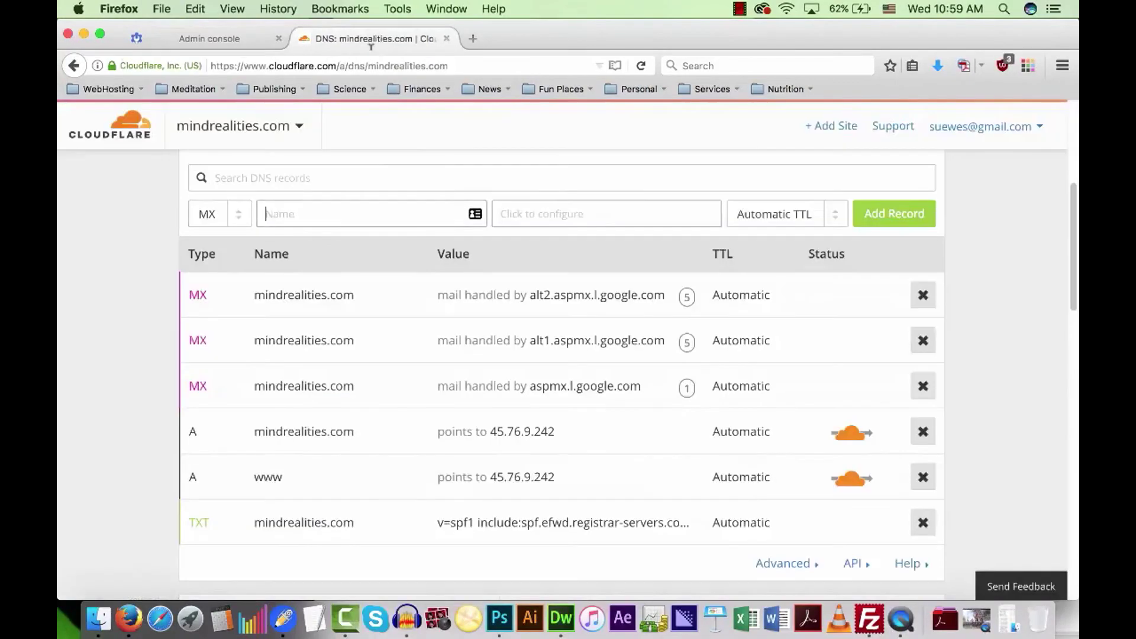
left_click(342, 214)
type("@")
left_click(570, 214)
right_click(543, 318)
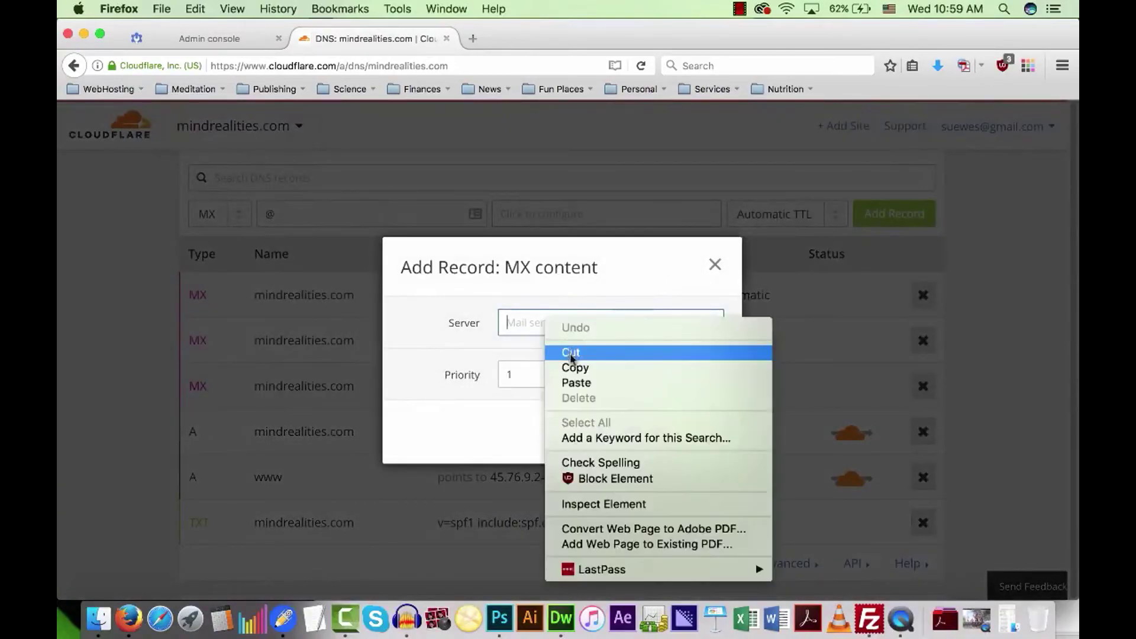
left_click(568, 381)
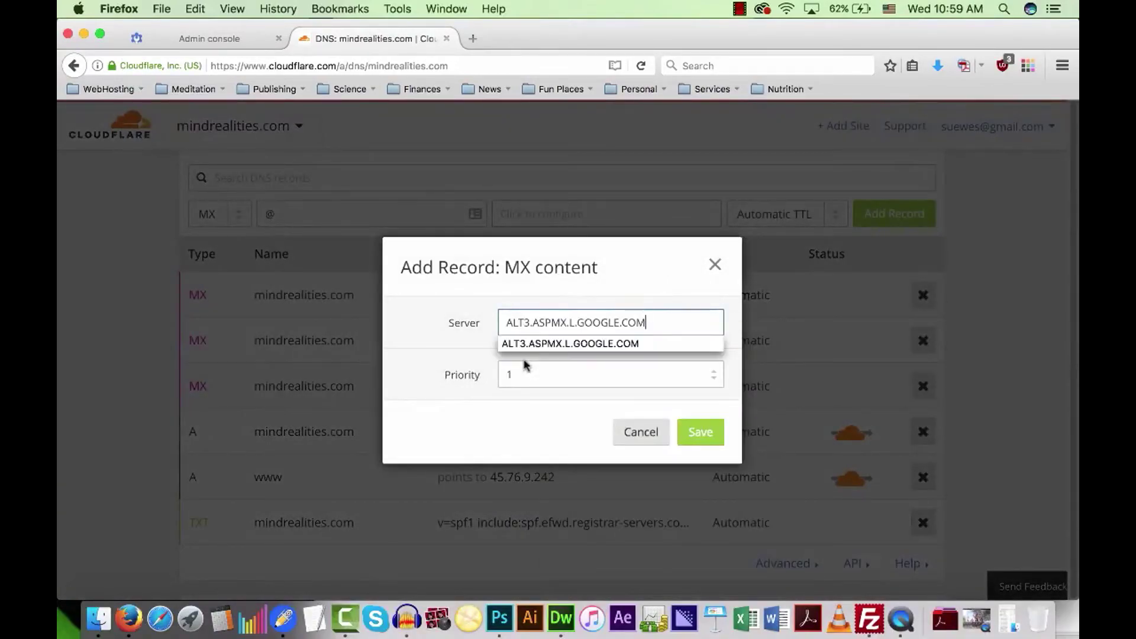
left_click(714, 371)
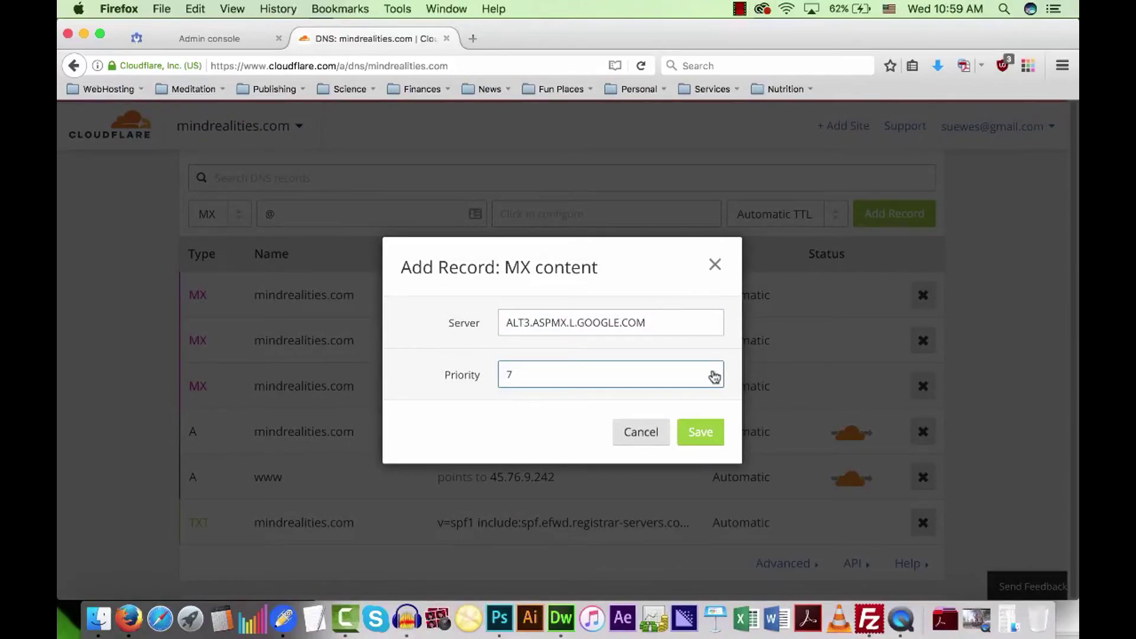
left_click(714, 372)
left_click(700, 432)
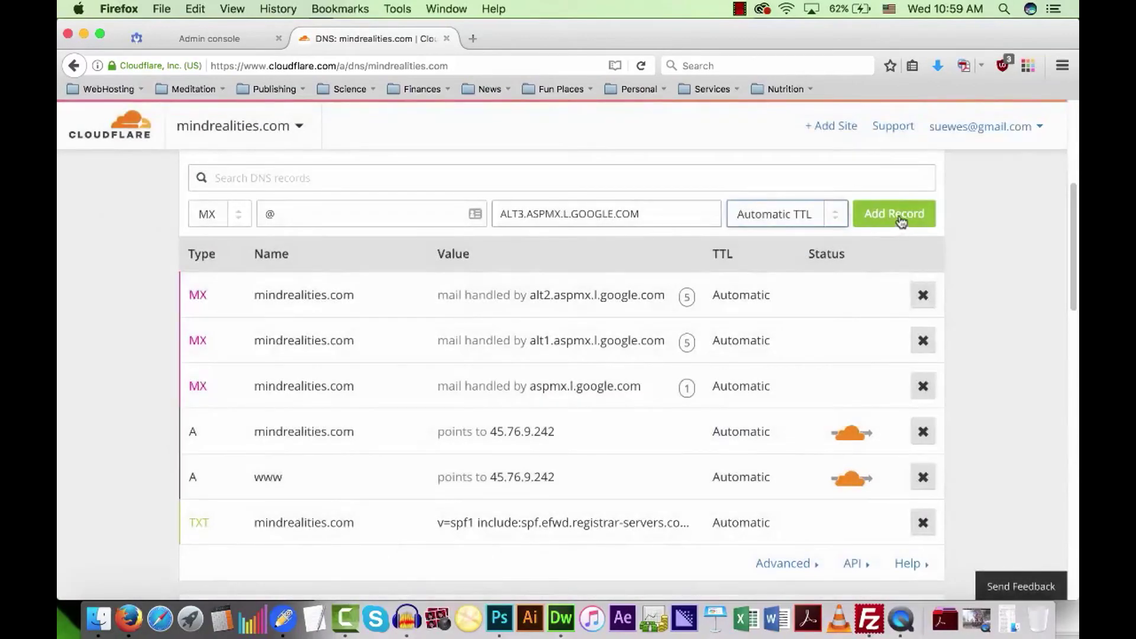
left_click(900, 220)
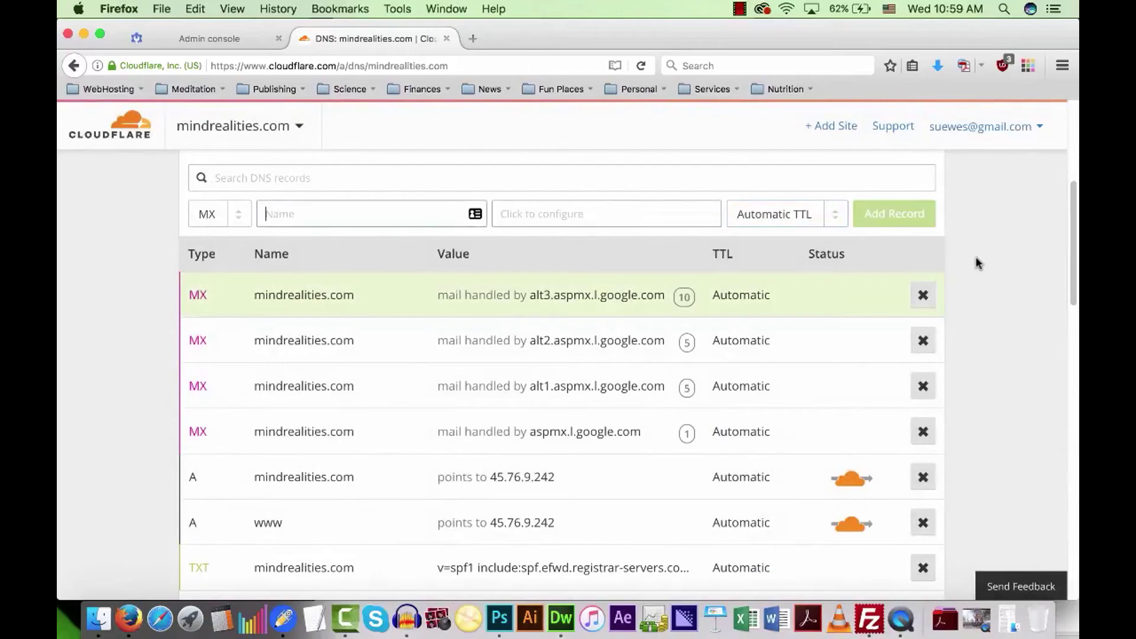
Copy the ALT4.ASPMX.L.GOOGLE.COM address from Google's MX table.
left_click(201, 39)
scroll(299, 445, "down", 2)
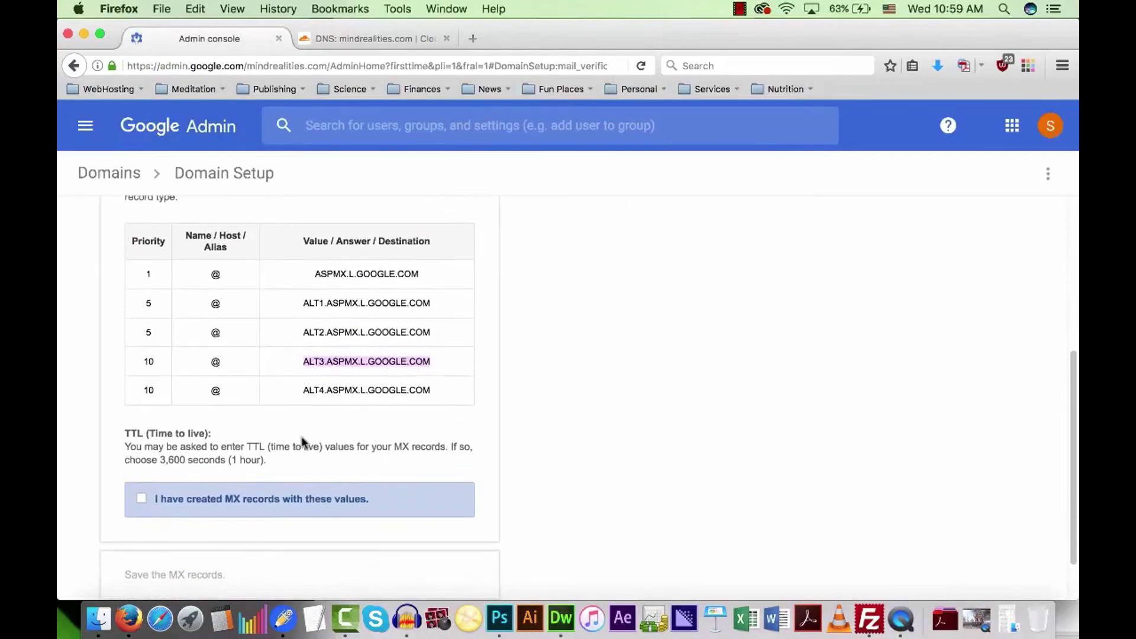
left_click_drag(302, 359, 423, 361)
right_click(409, 360)
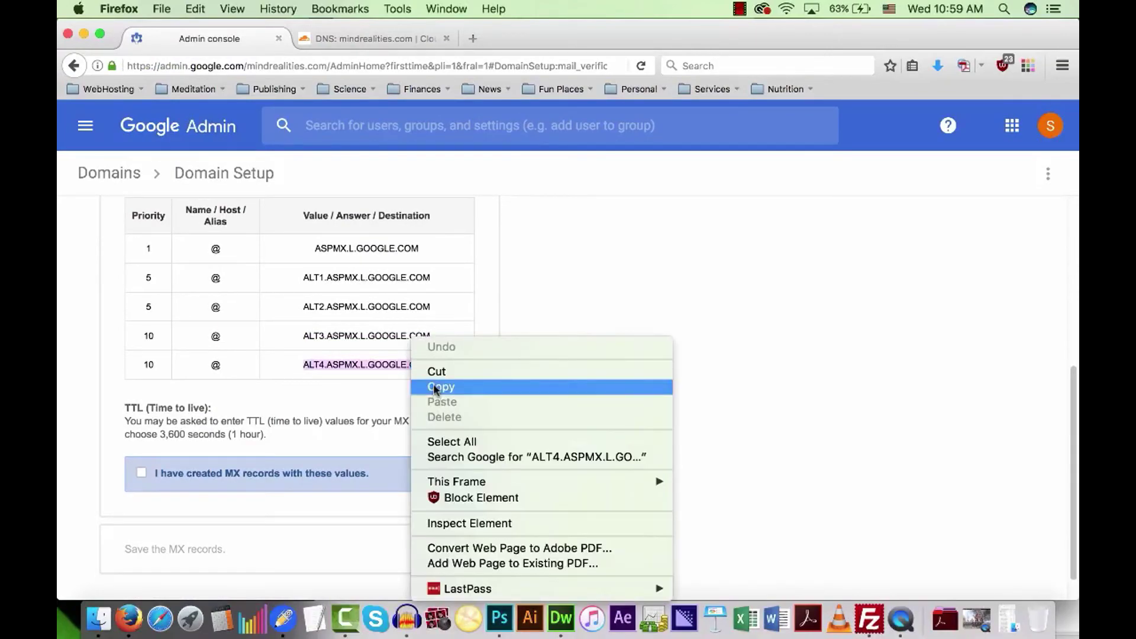
left_click(438, 387)
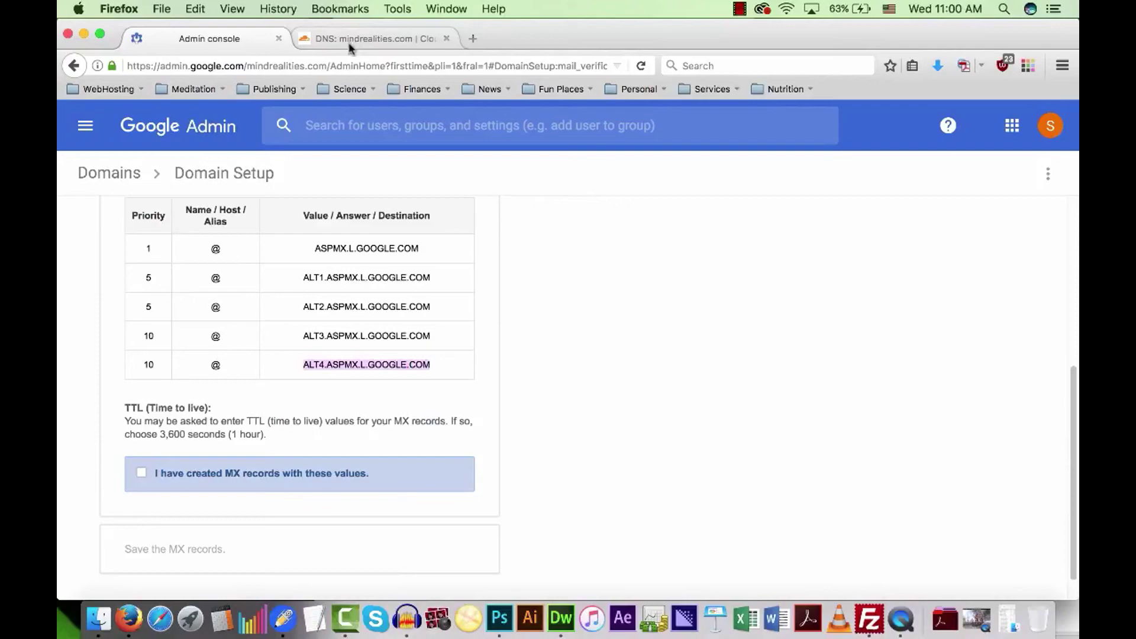
Add an @ MX record for alt4.aspmx.l.google.com at priority 10 in Cloudflare.
left_click(379, 39)
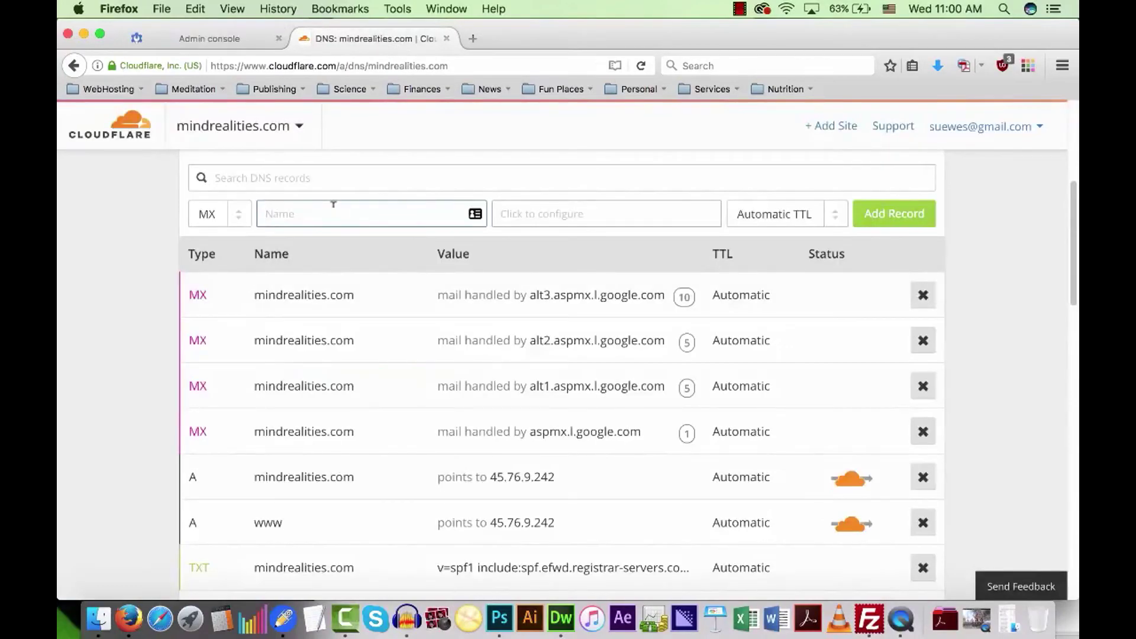
type("@")
key("Tab")
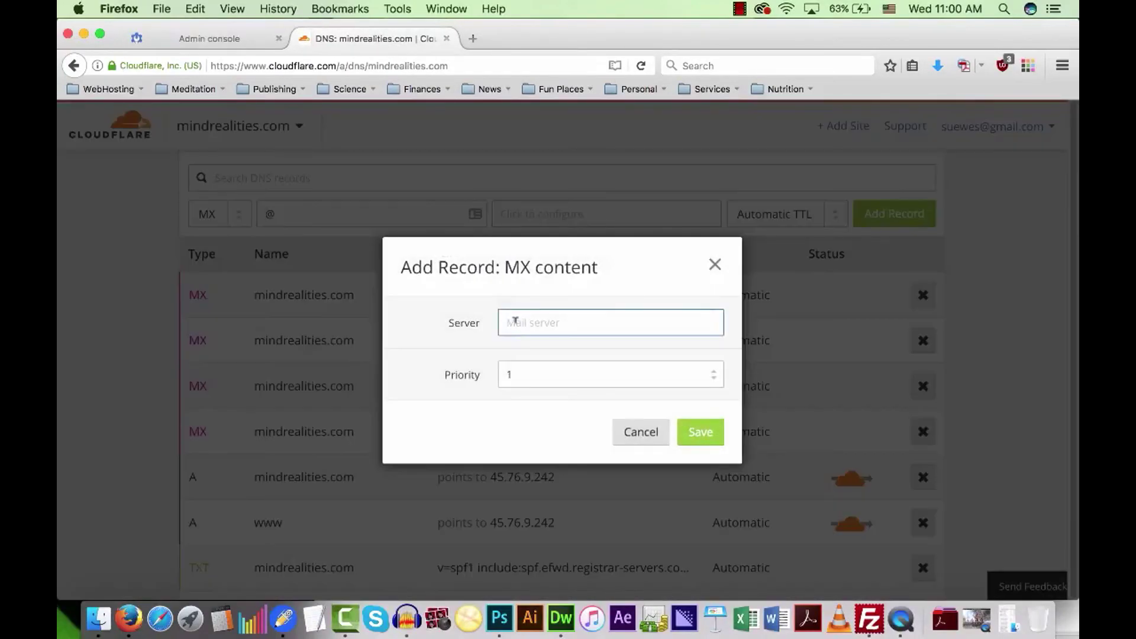
right_click(522, 333)
left_click(542, 382)
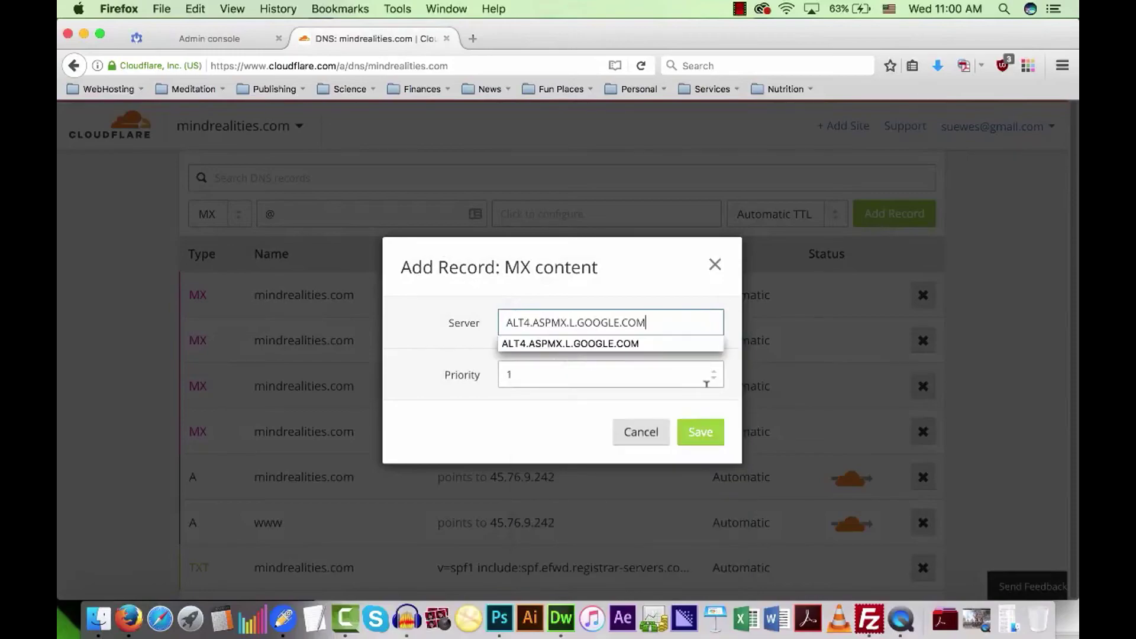
left_click(715, 372)
left_click(715, 372)
left_click(715, 372)
left_click(715, 372)
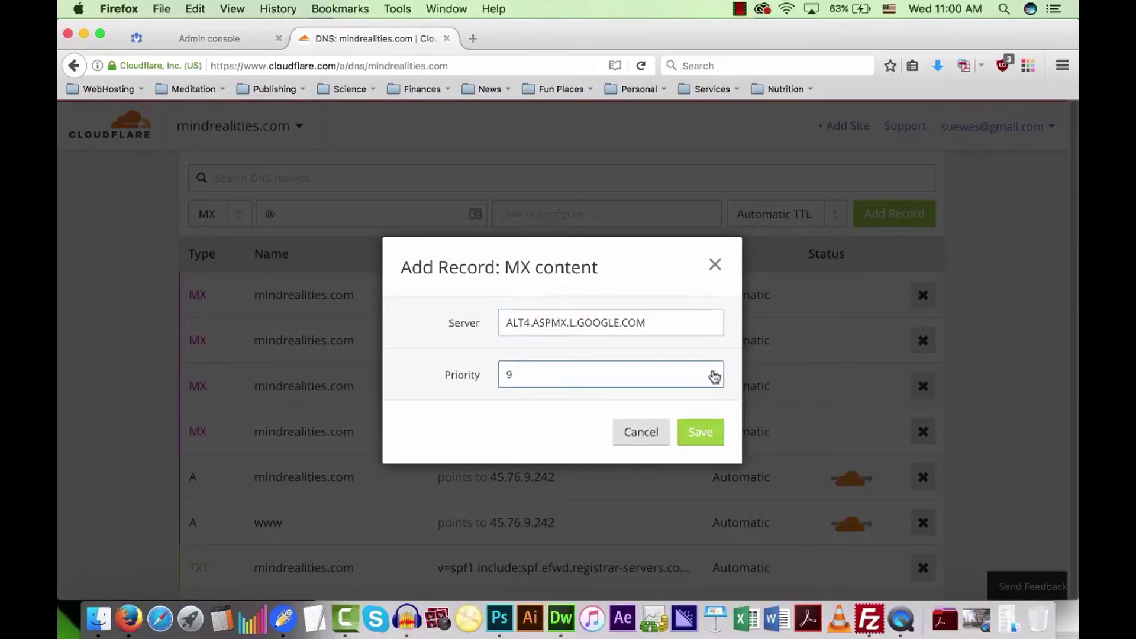
left_click(700, 431)
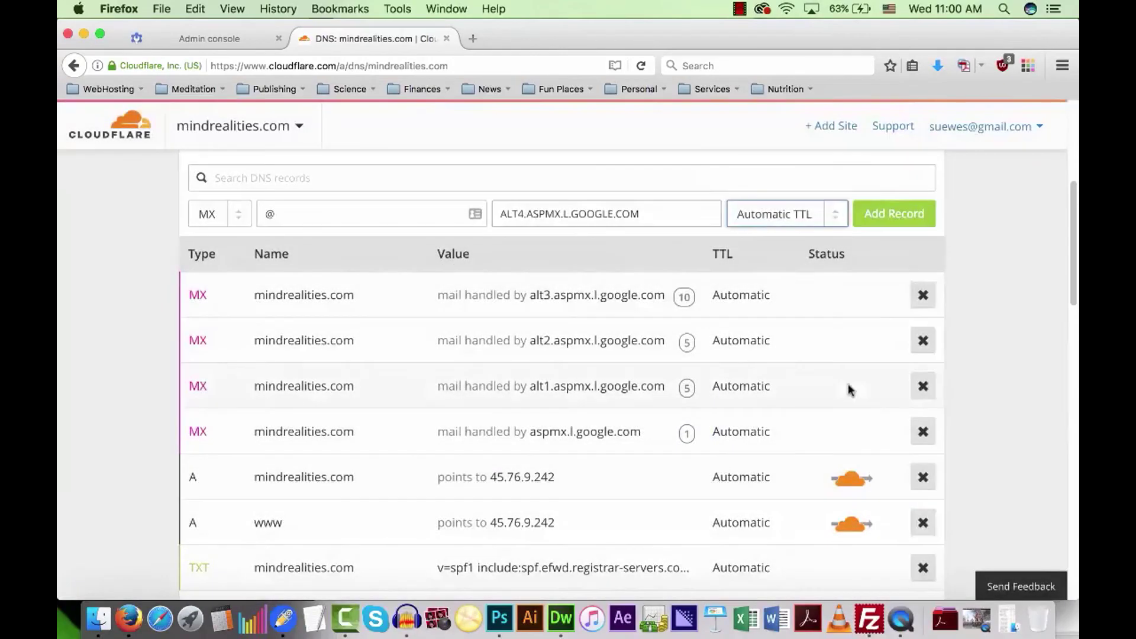
left_click(916, 220)
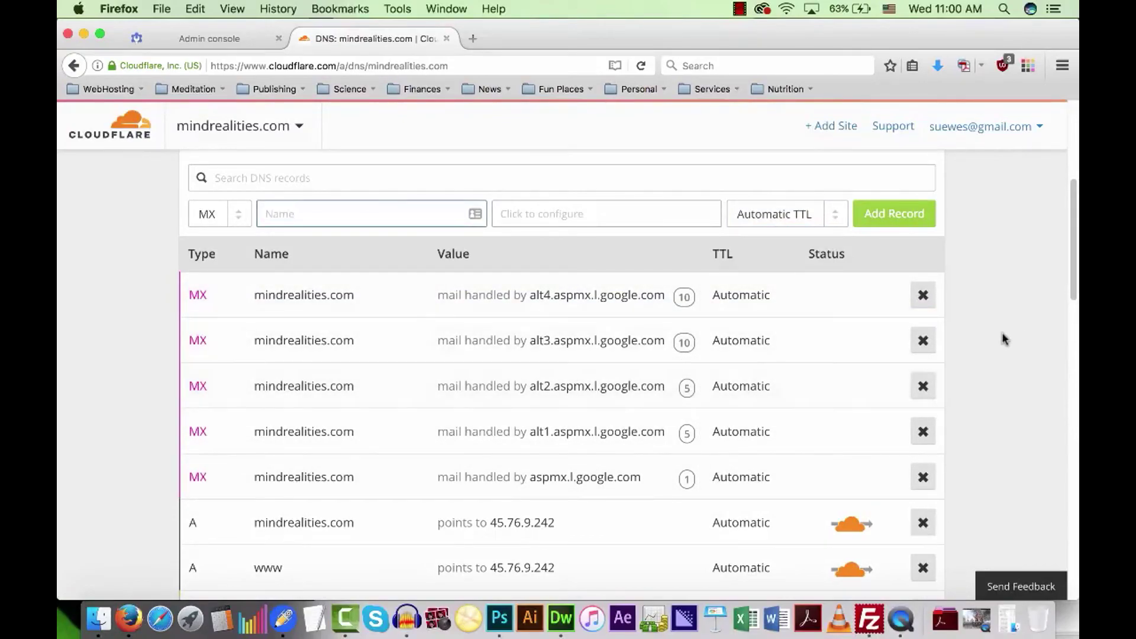
scroll(1004, 340, "down", 2)
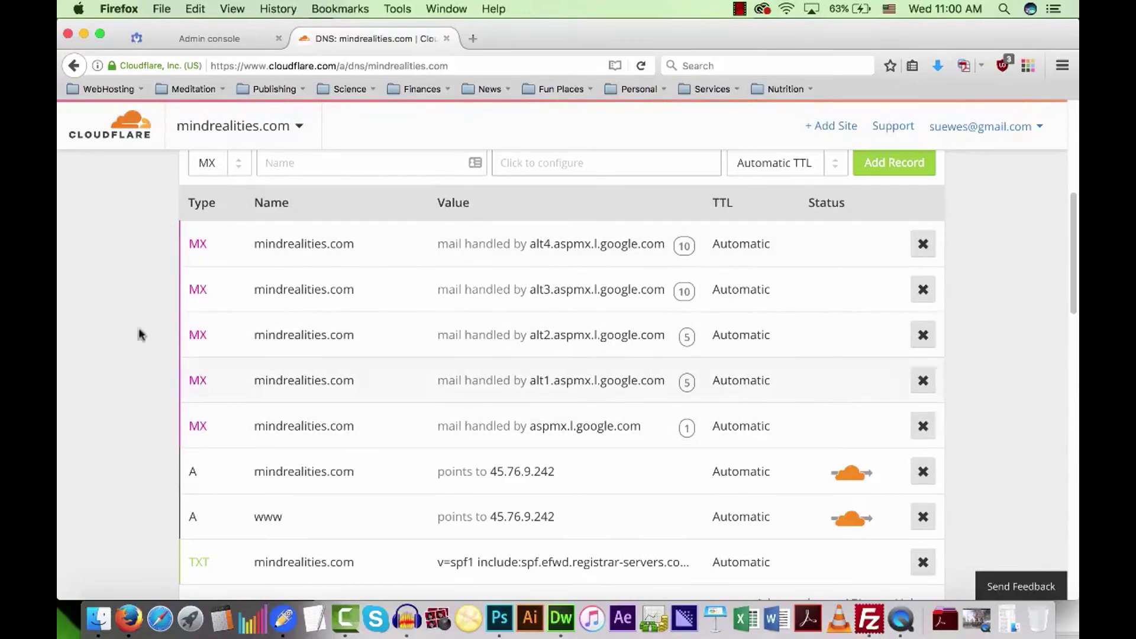
Tick 'I have created MX records' and review the five MX records in Cloudflare.
left_click(198, 39)
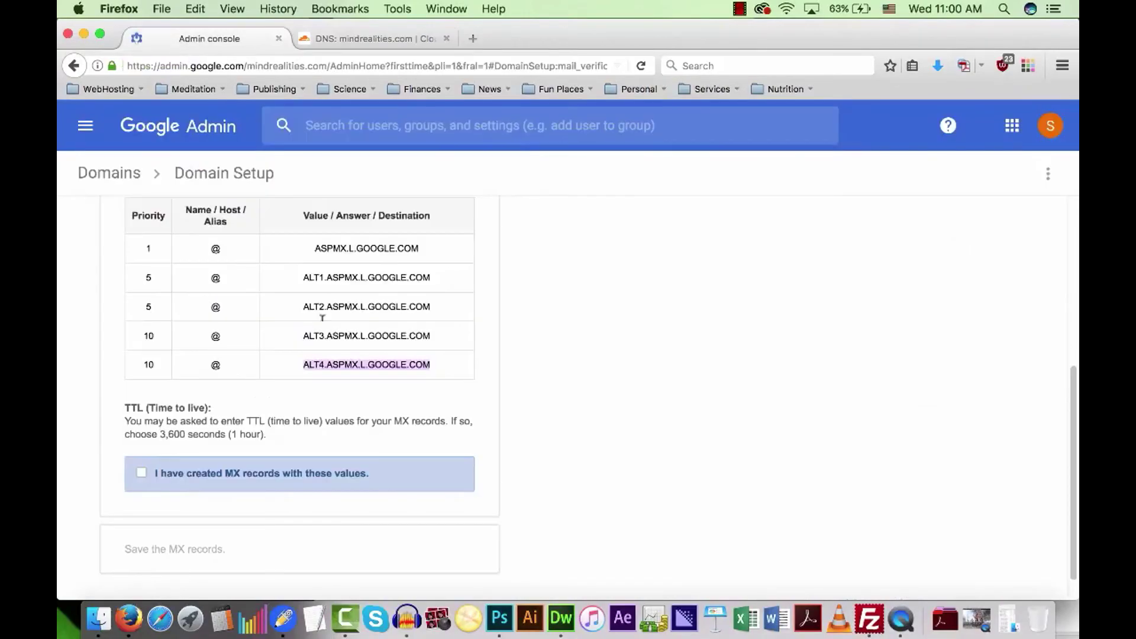
scroll(524, 363, "down", 2)
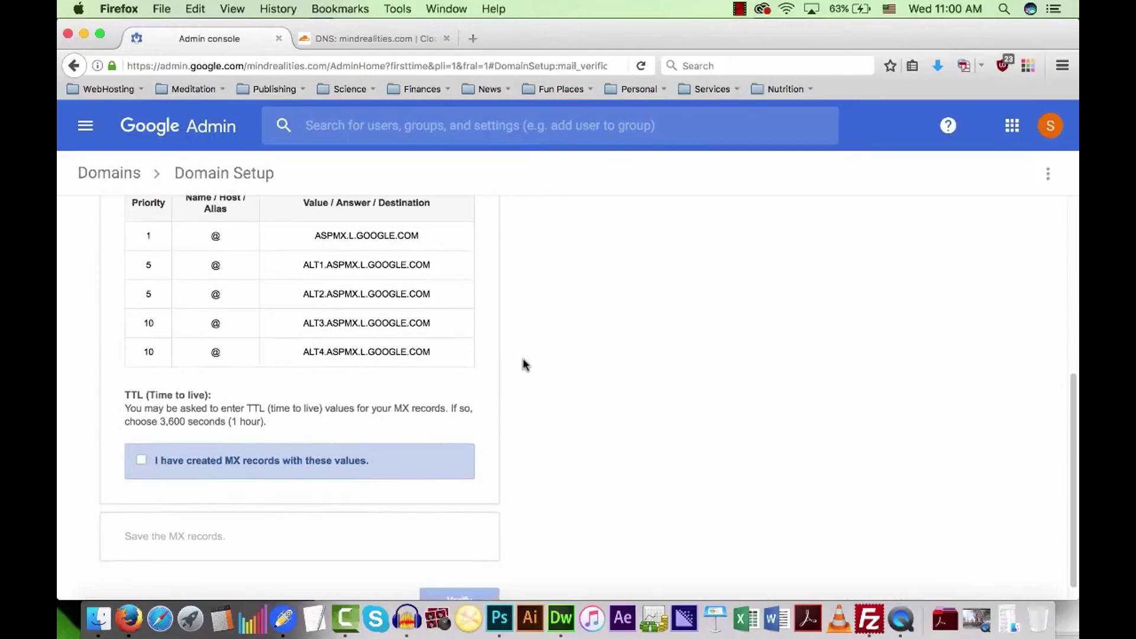
left_click(153, 460)
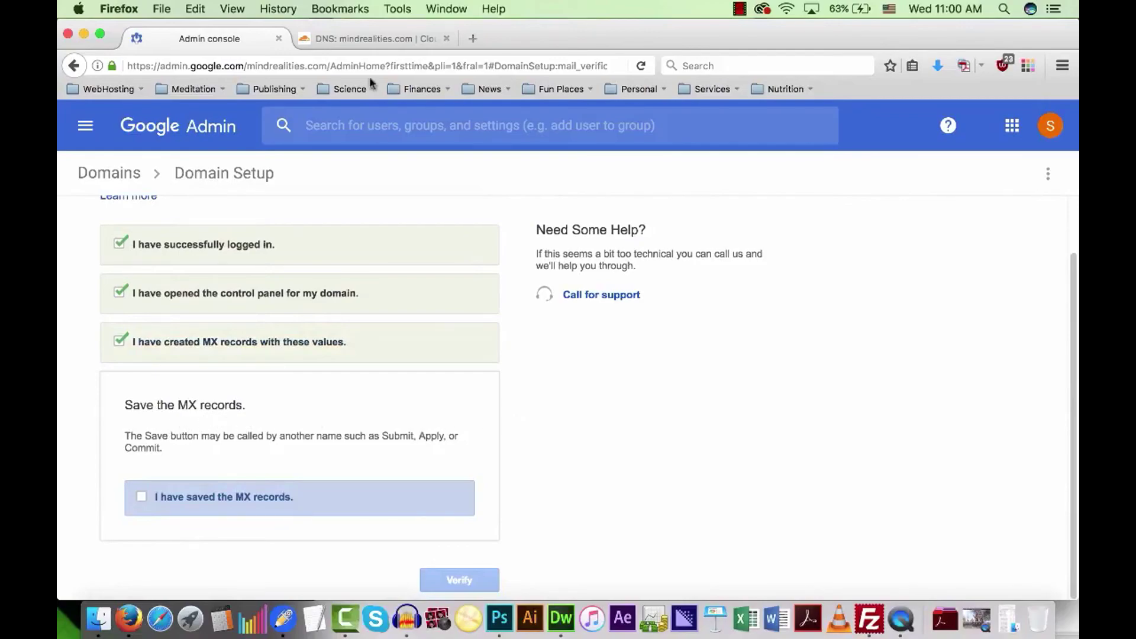
left_click(357, 48)
scroll(989, 435, "down", 10)
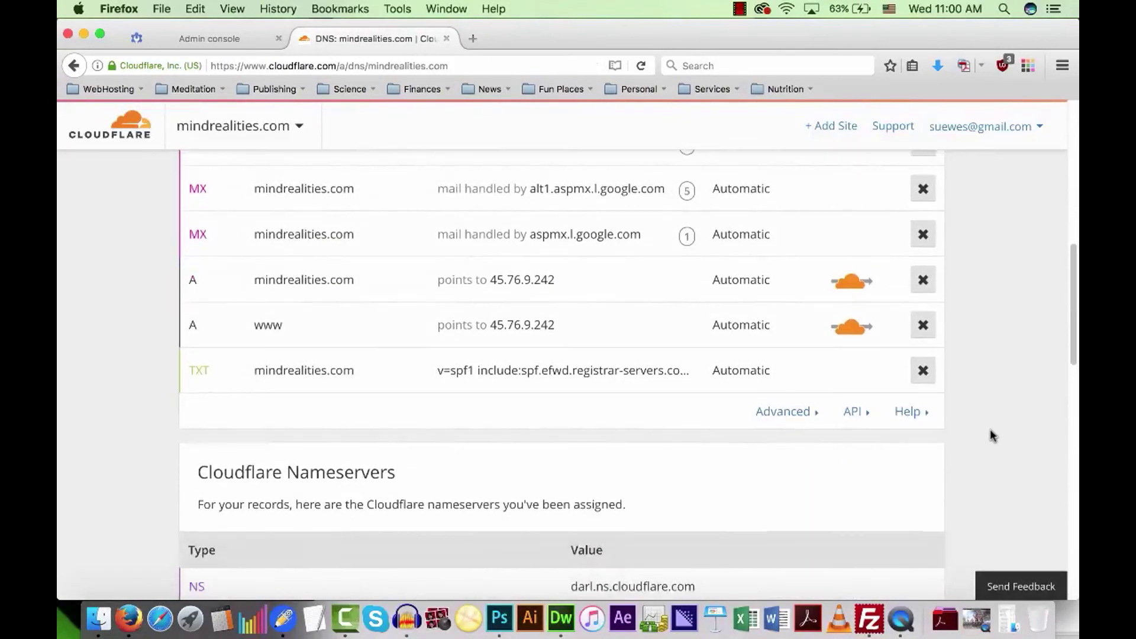
scroll(989, 428, "down", 7)
scroll(987, 428, "down", 7)
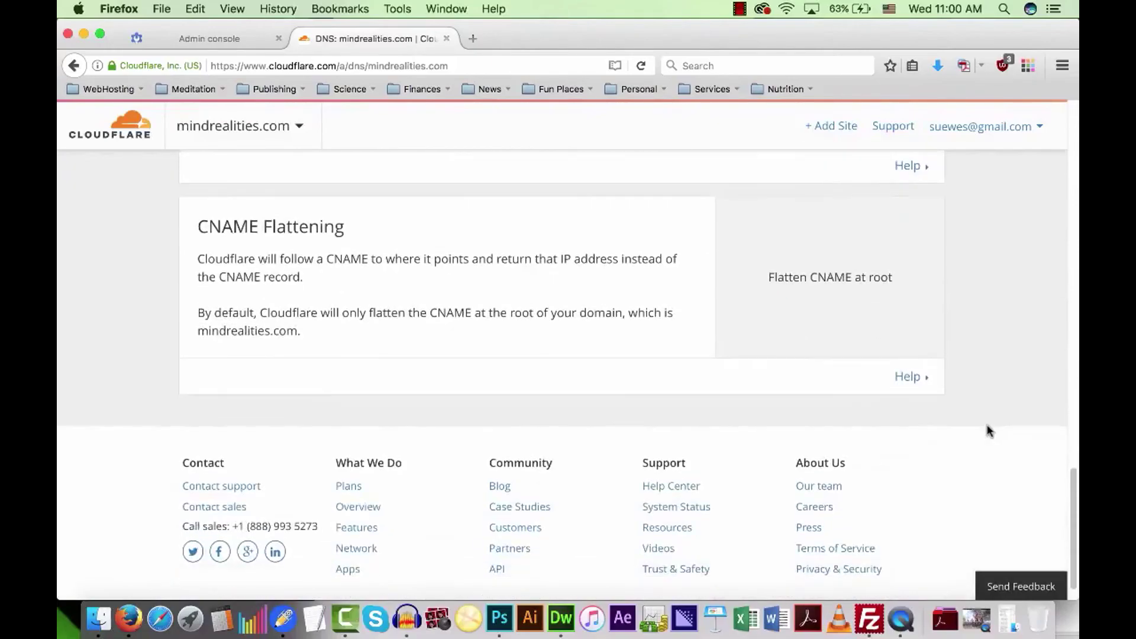
scroll(985, 427, "up", 10)
scroll(985, 435, "up", 10)
scroll(984, 436, "down", 2)
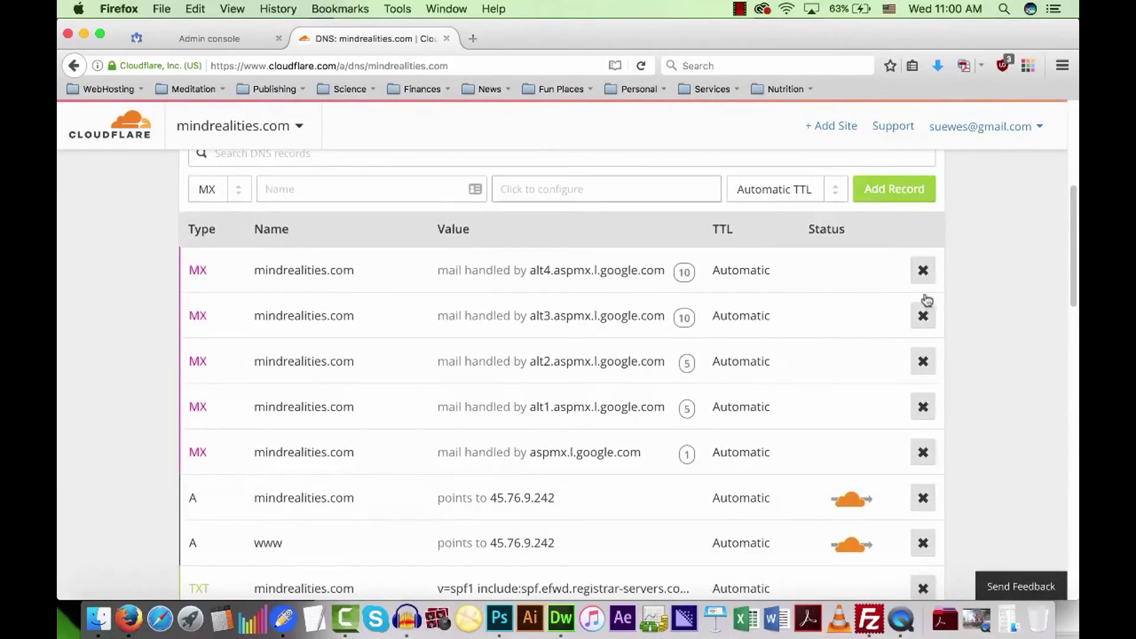
Tick 'I have saved the MX records' and verify Gmail routing for mindrealities.com.
left_click(191, 34)
left_click(151, 501)
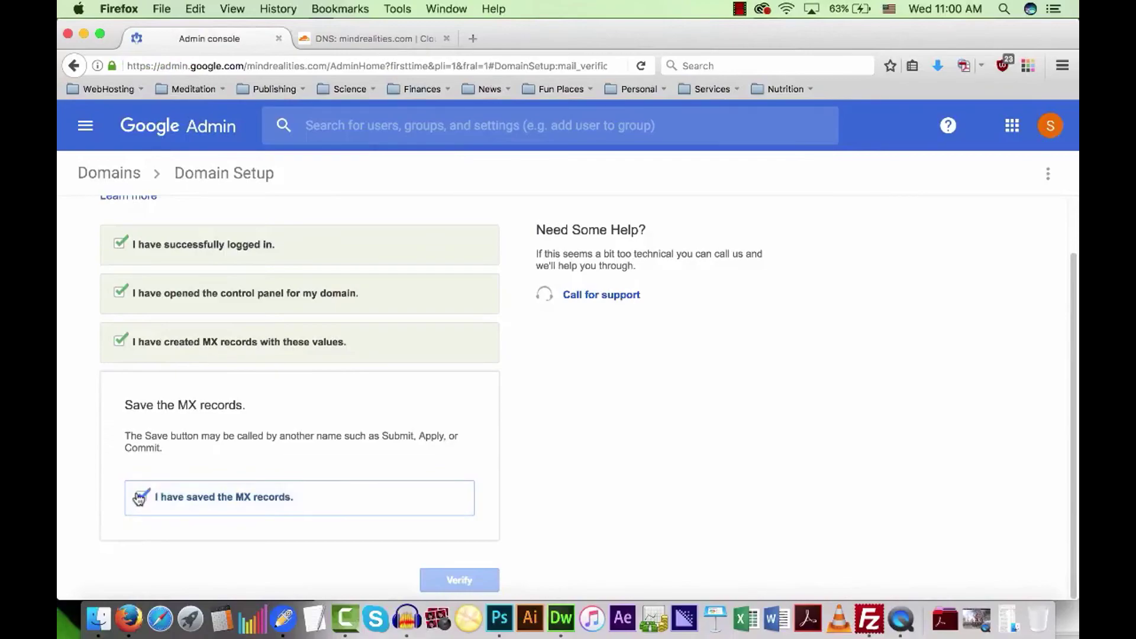
left_click(460, 513)
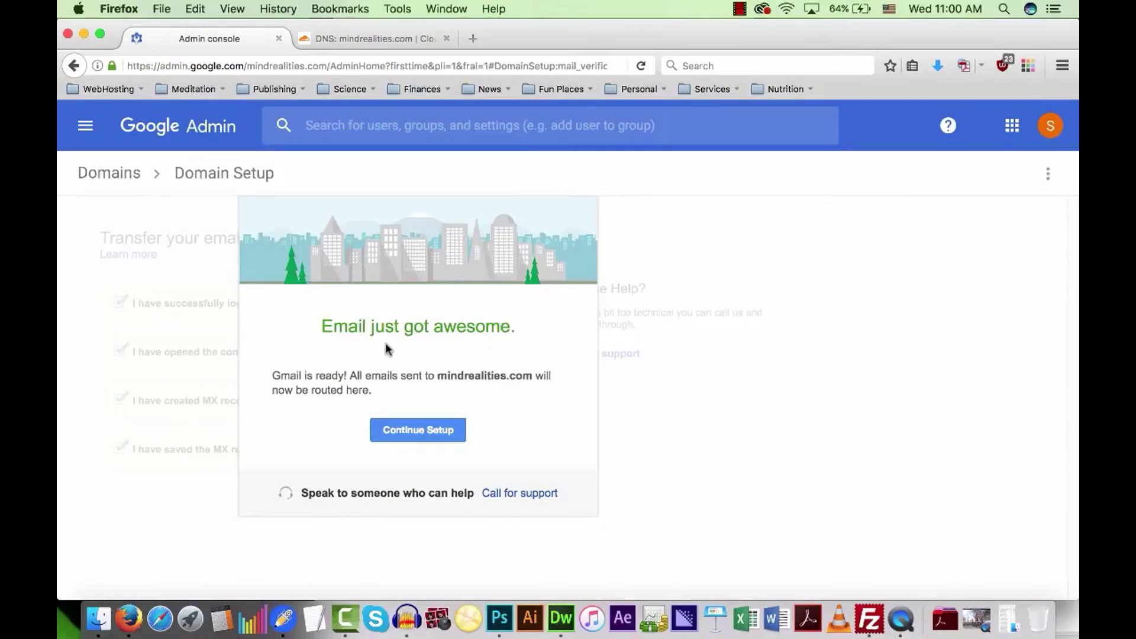
Continue past the Gmail-ready dialog to the admin home page and open a new browser tab.
left_click(416, 436)
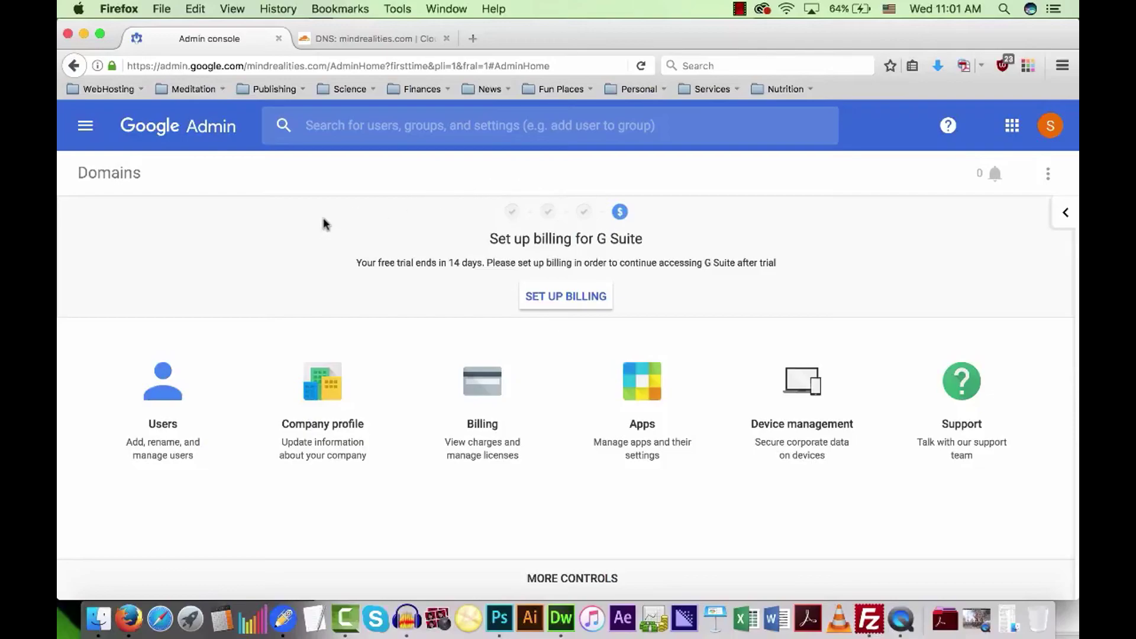
left_click(473, 39)
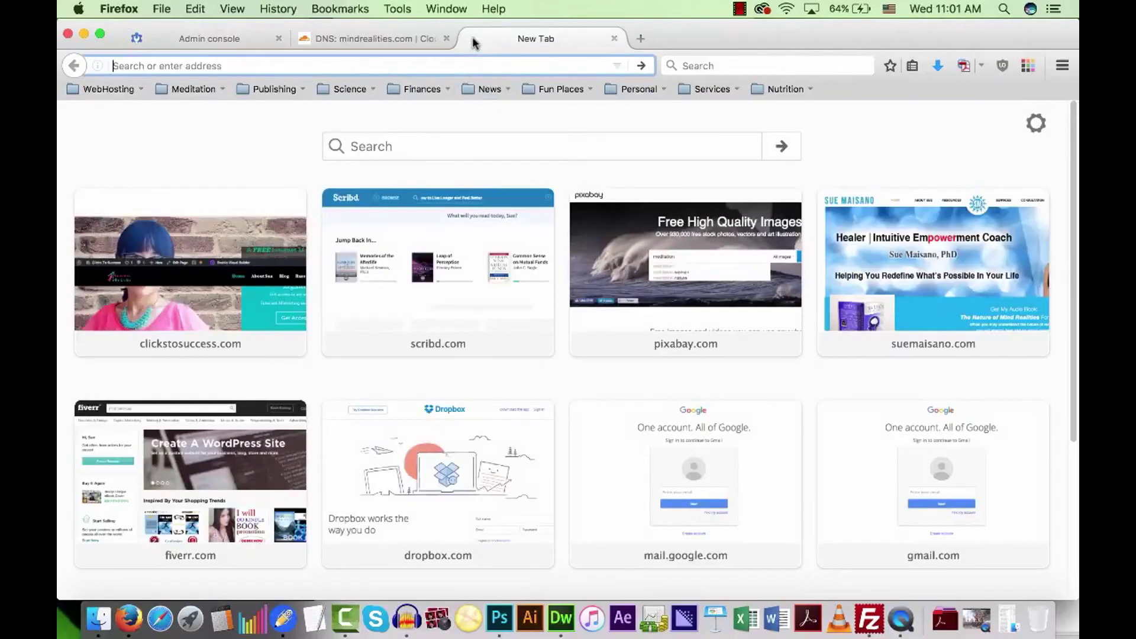
Load gmail.com and choose Add account from the profile menu.
type("gmail.com/")
key("Return")
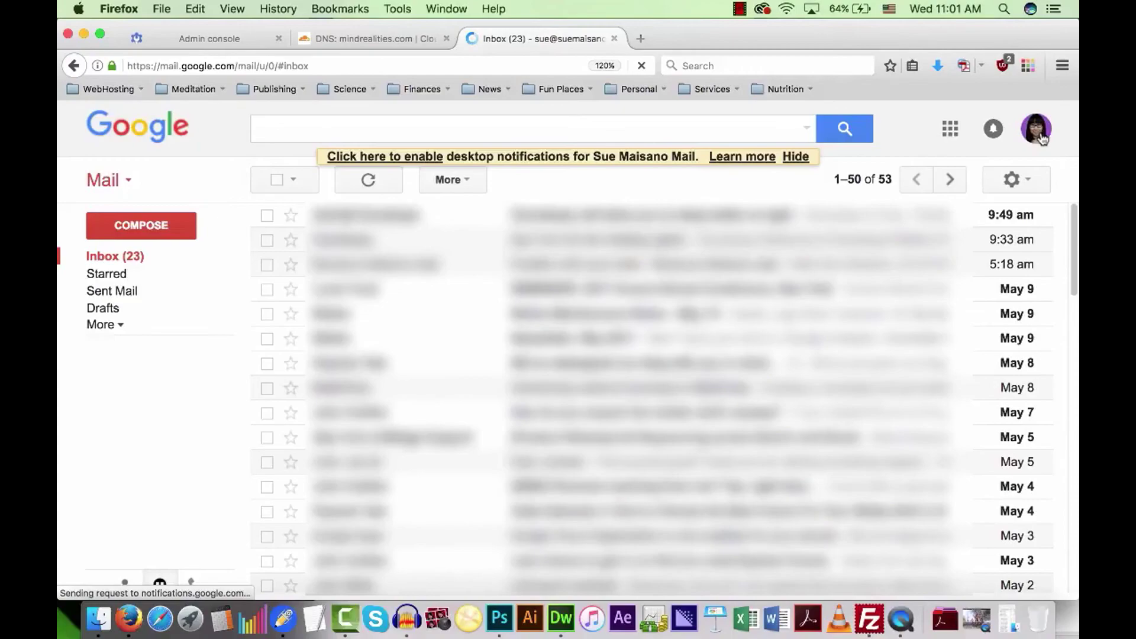
left_click(1042, 137)
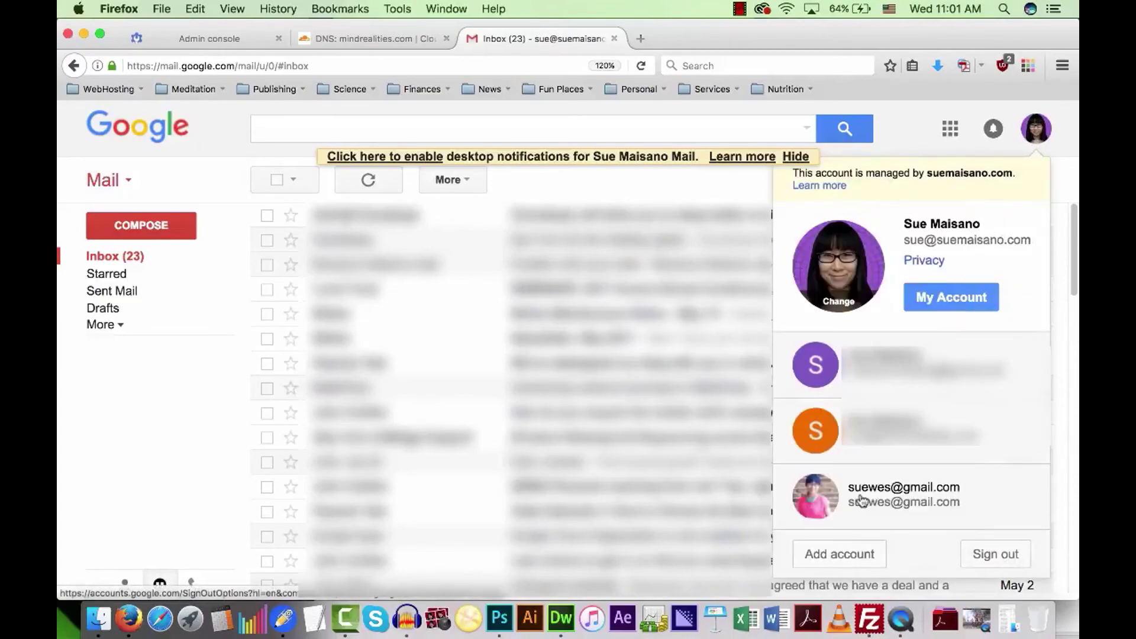
left_click(852, 563)
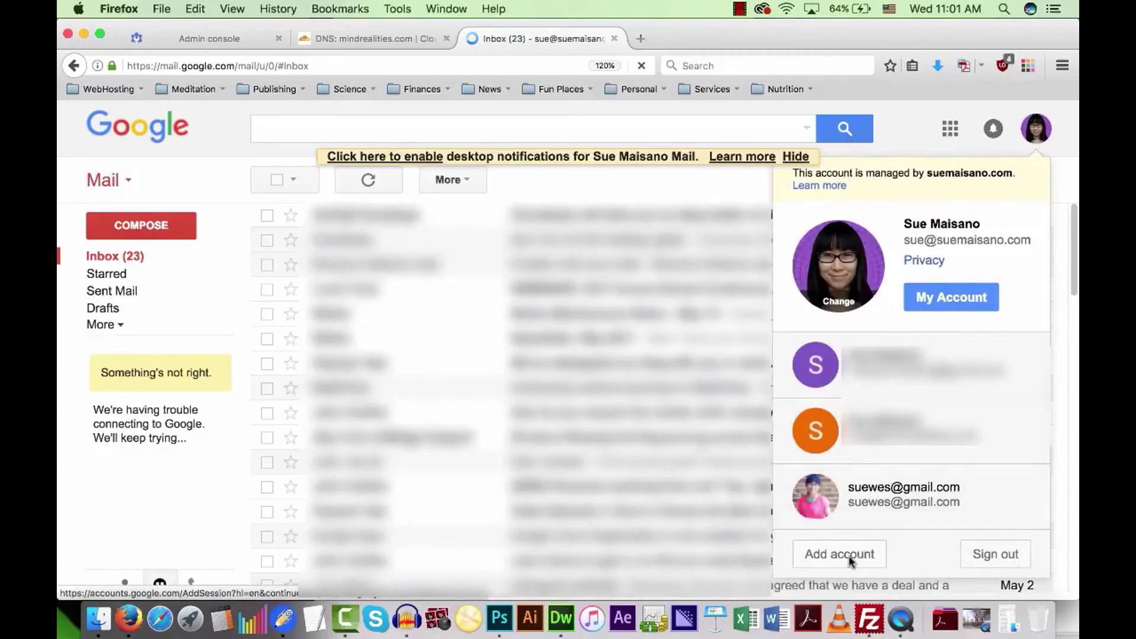
left_click(849, 556)
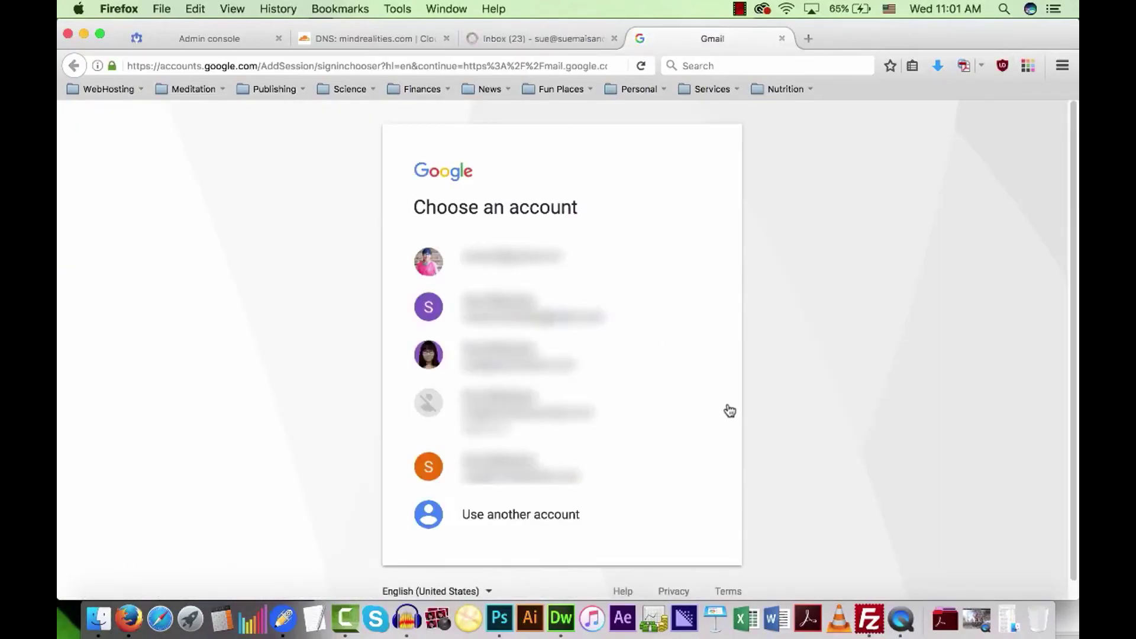
Choose another account and enter the new mindrealities.com account's email address.
left_click(545, 521)
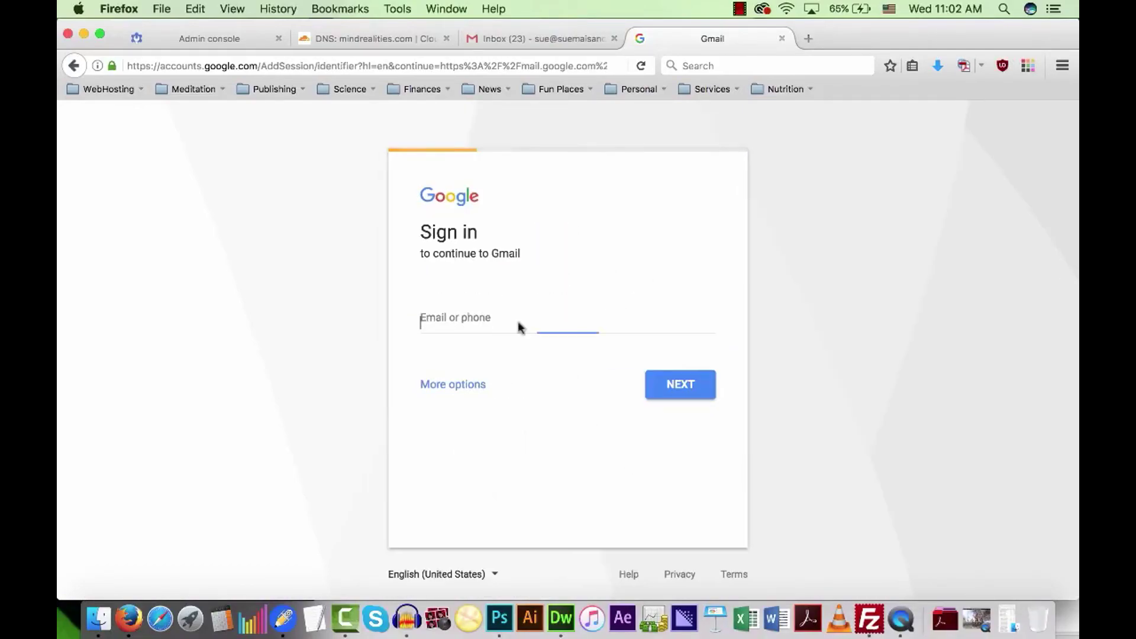
left_click(480, 314)
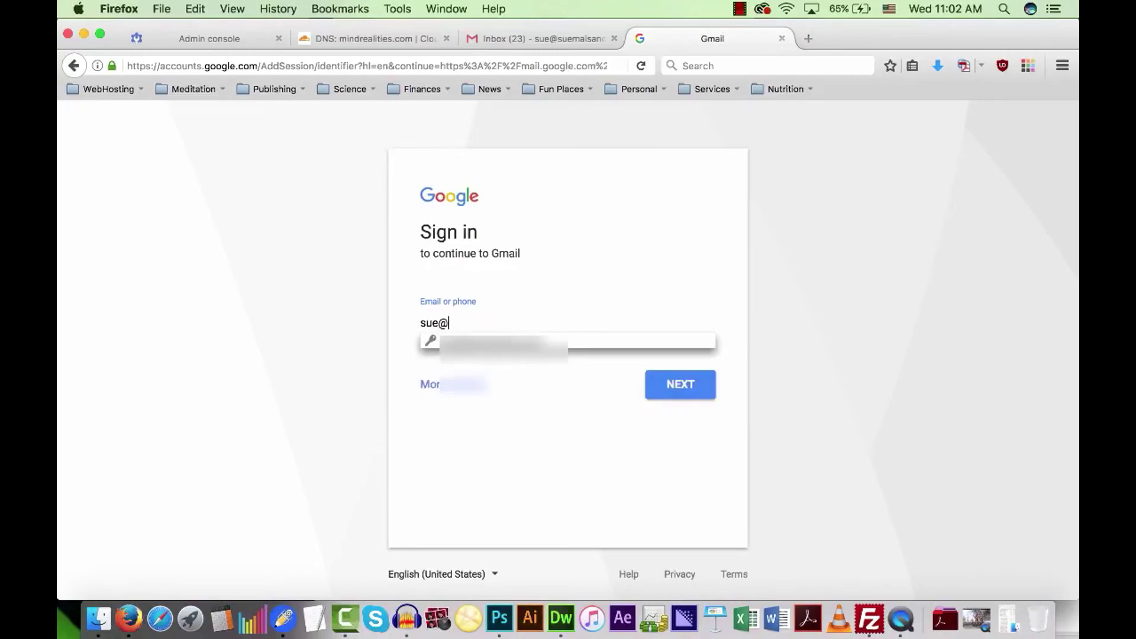
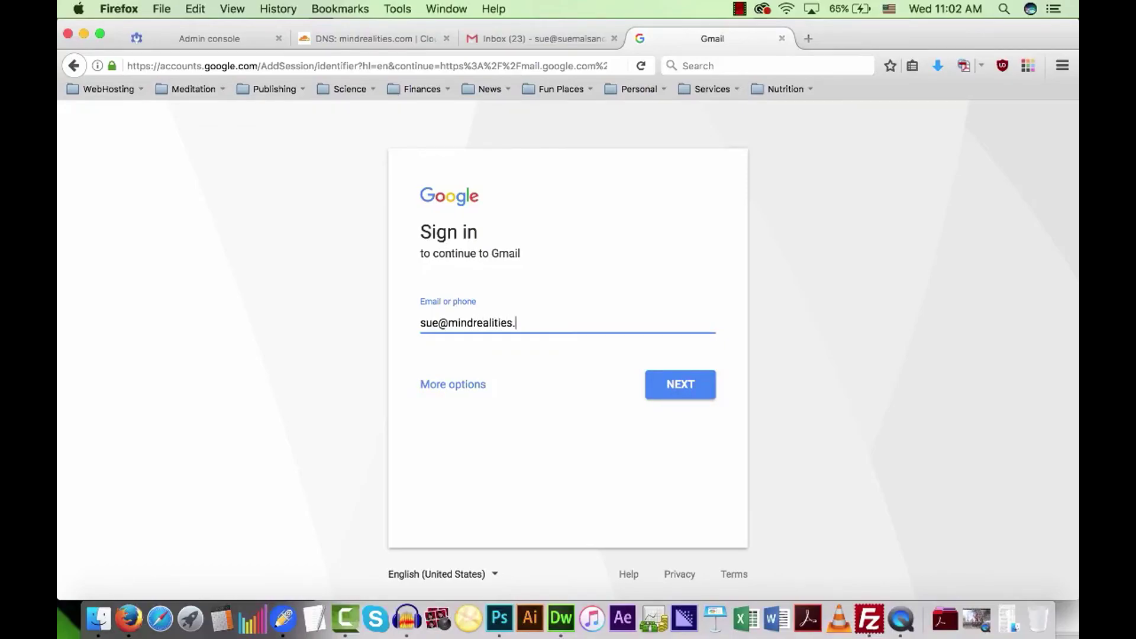
key("Return")
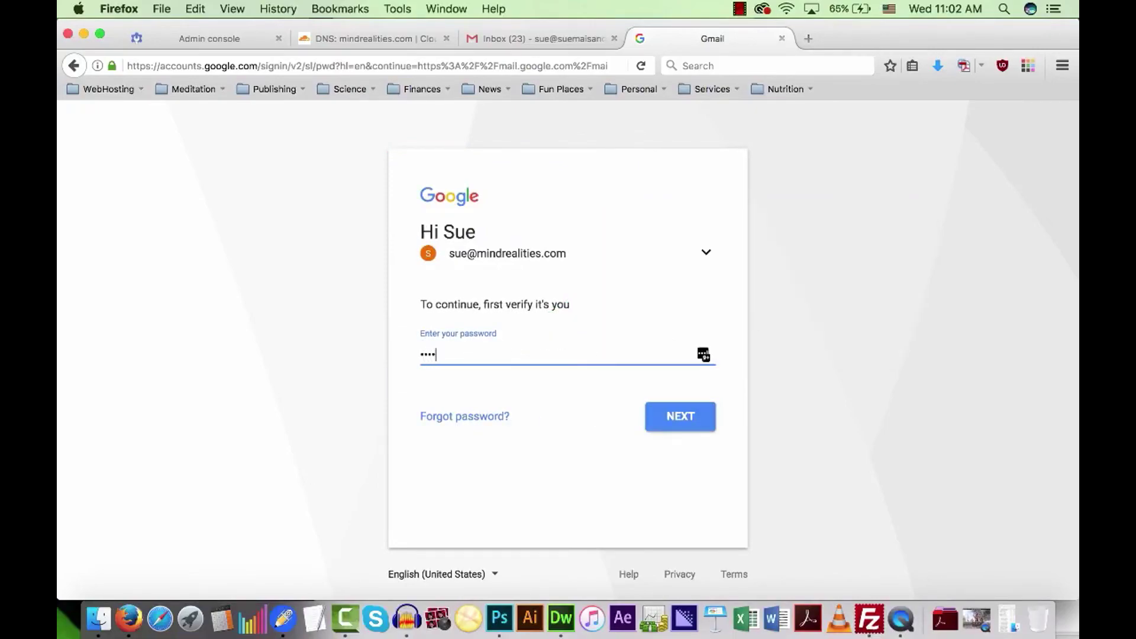
Enter the G Suite password, decline saving the login, and accept the new-account terms.
type("•••")
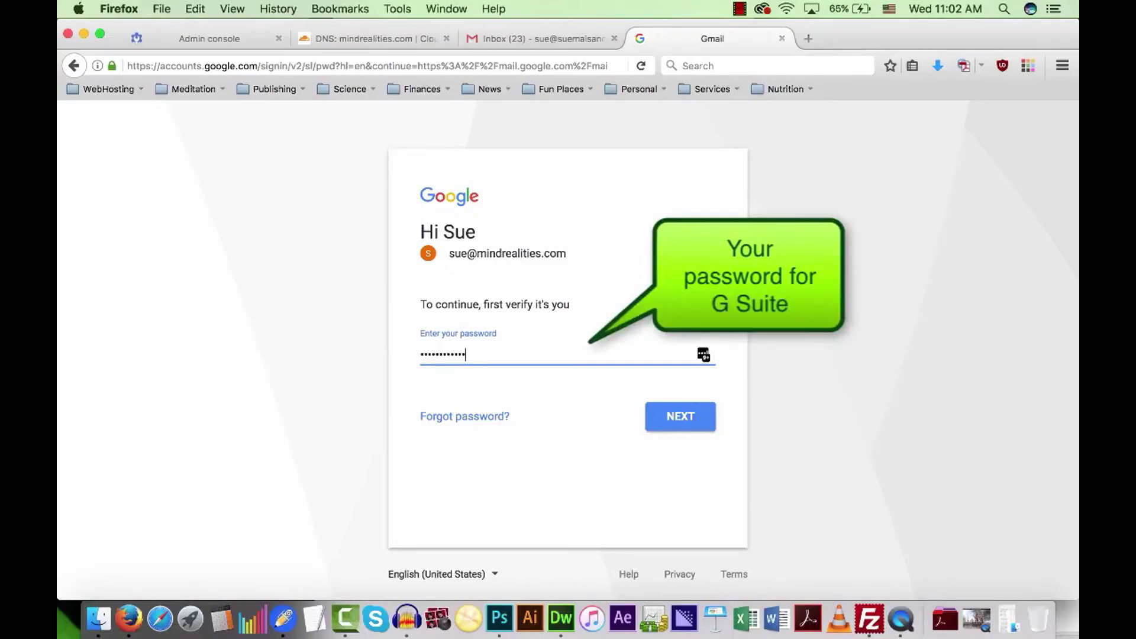
left_click(680, 417)
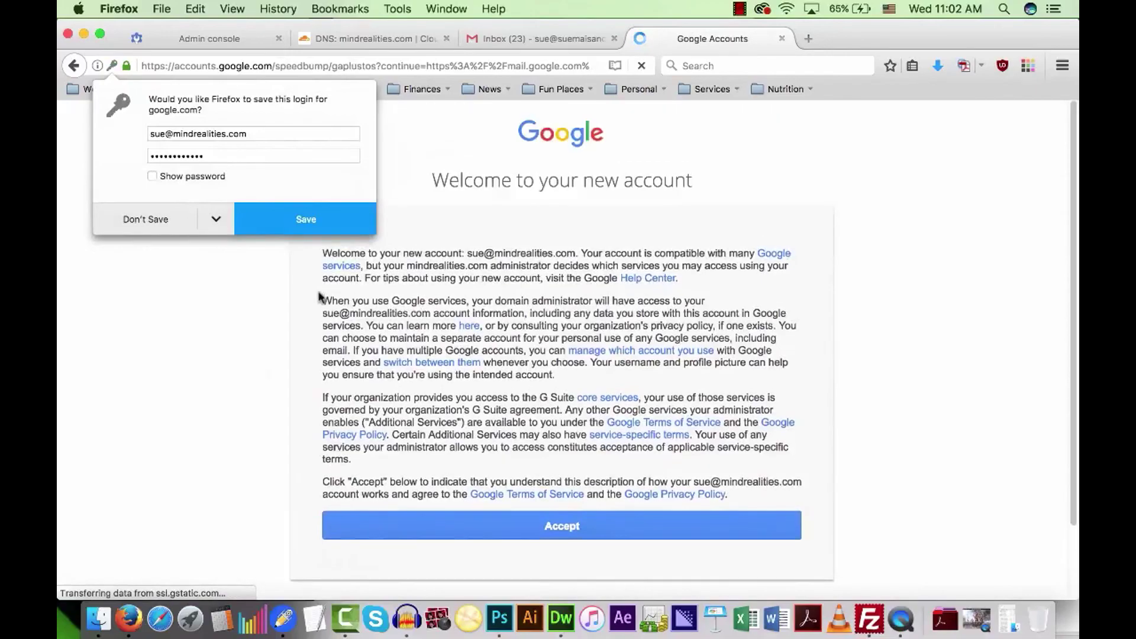
left_click(163, 219)
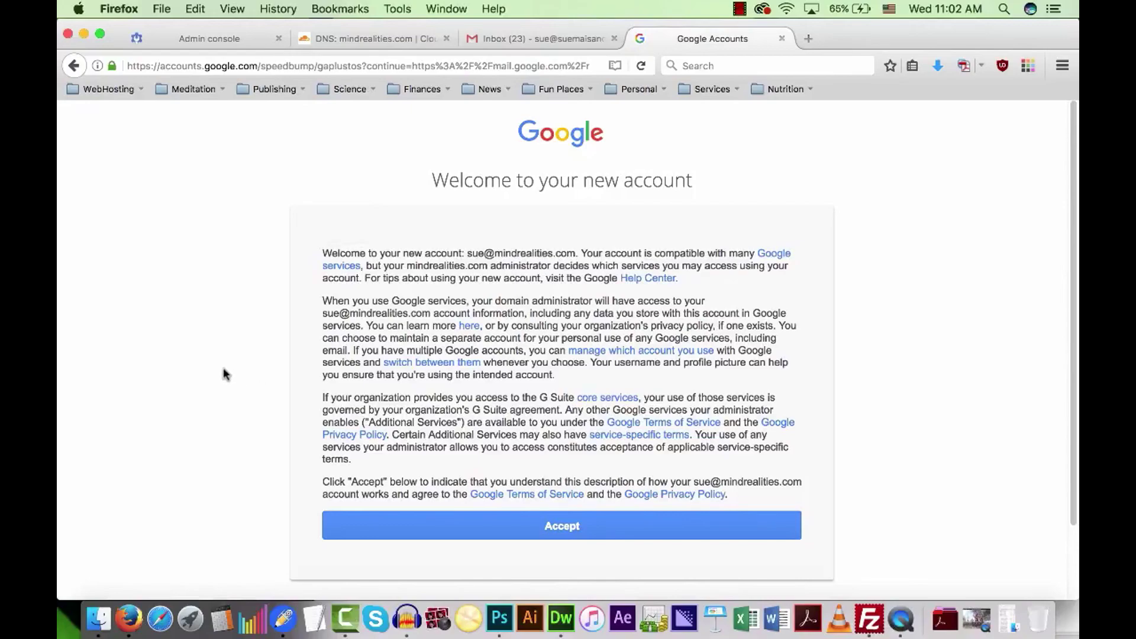
scroll(224, 432, "down", 1)
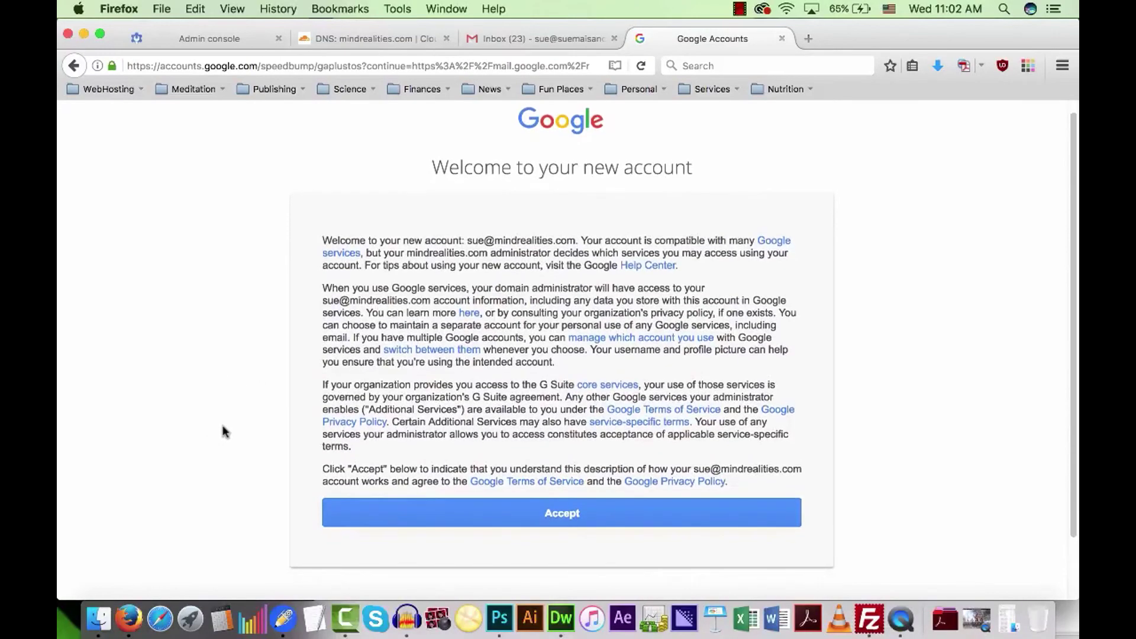
scroll(225, 432, "down", 3)
left_click(566, 479)
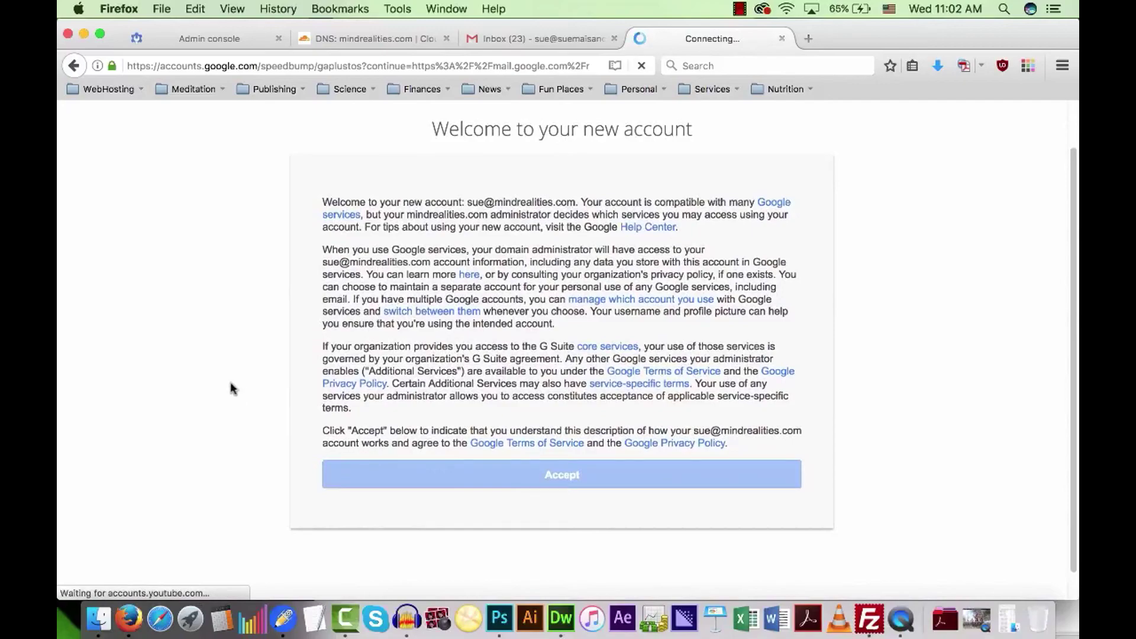